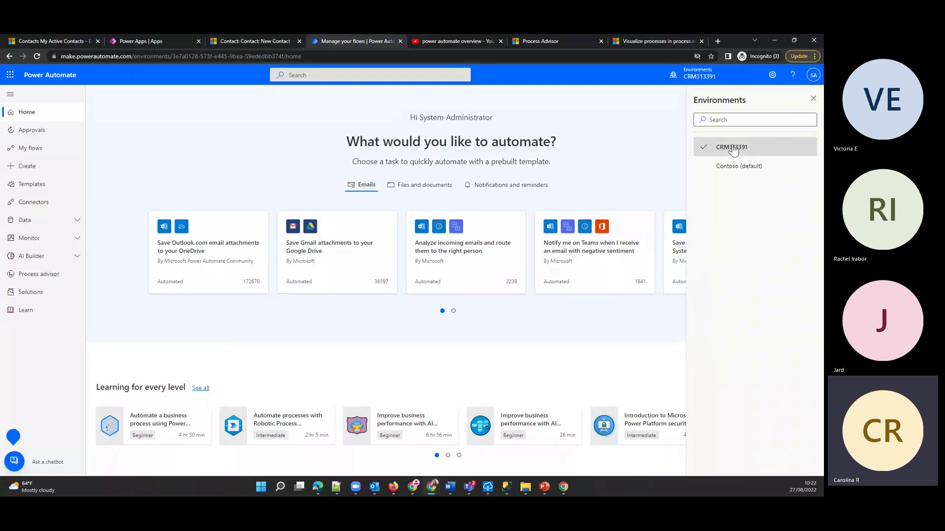
- Close the Environments pane, browse Approvals and My flows (Shared with me, Cloud flows), then go to Create
left_click(813, 99)
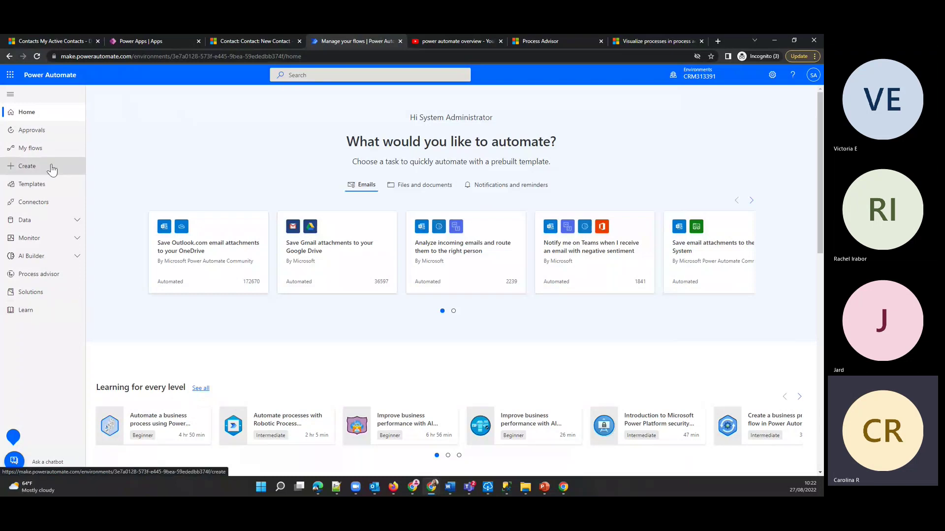
left_click(55, 130)
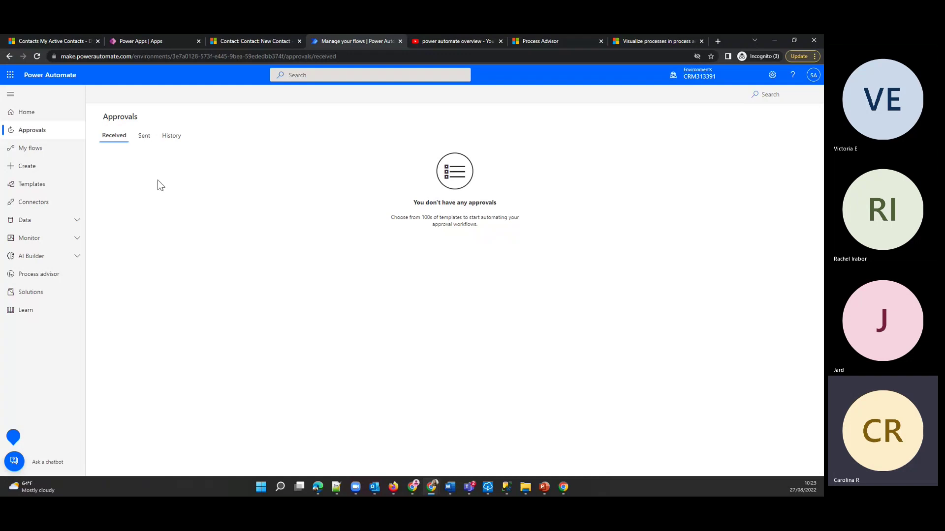
left_click(40, 154)
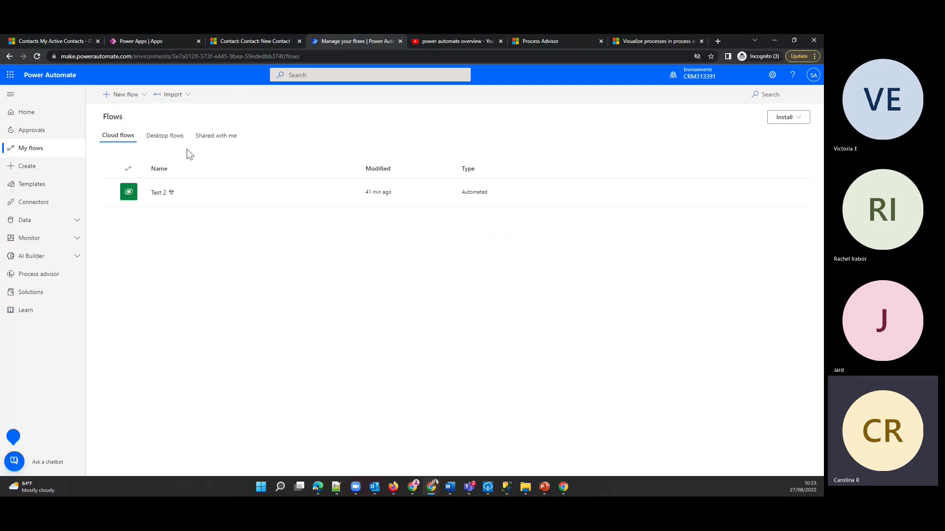
left_click(228, 142)
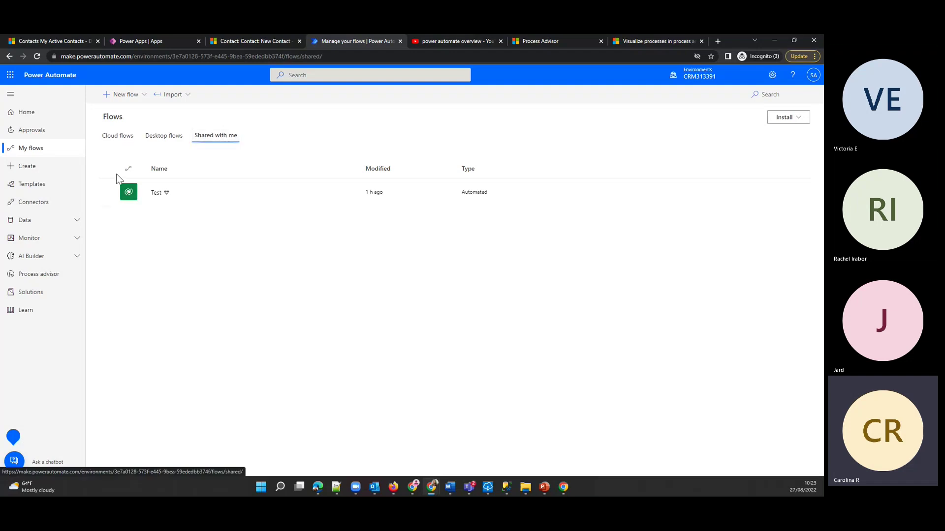
left_click(118, 135)
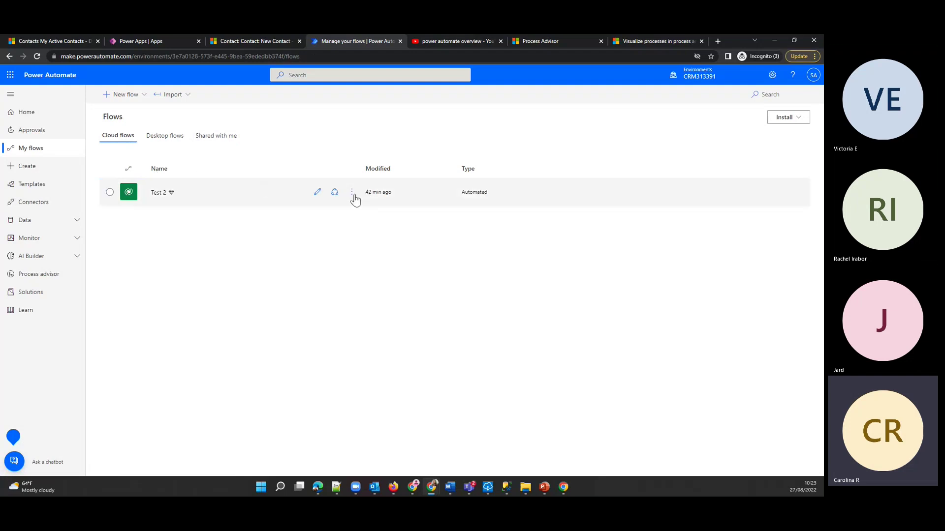
left_click(57, 176)
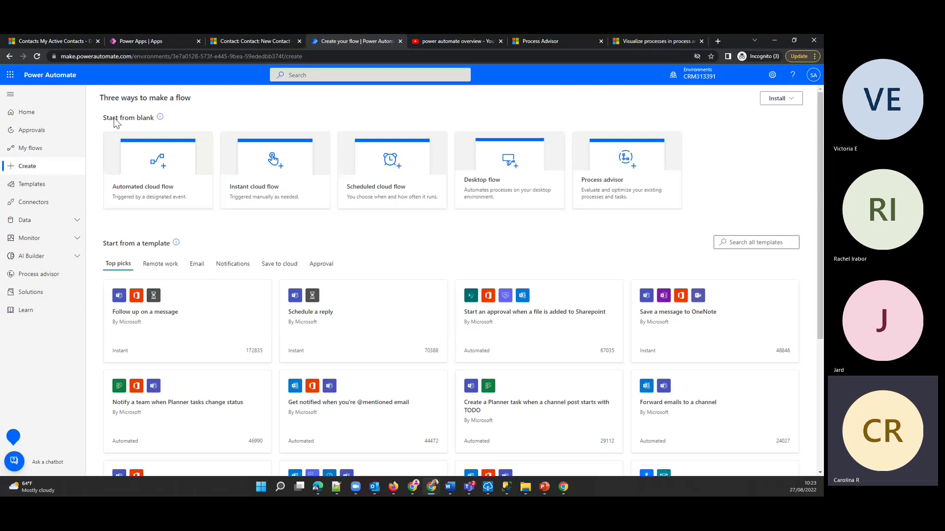
left_click_drag(107, 118, 140, 118)
left_click(151, 124)
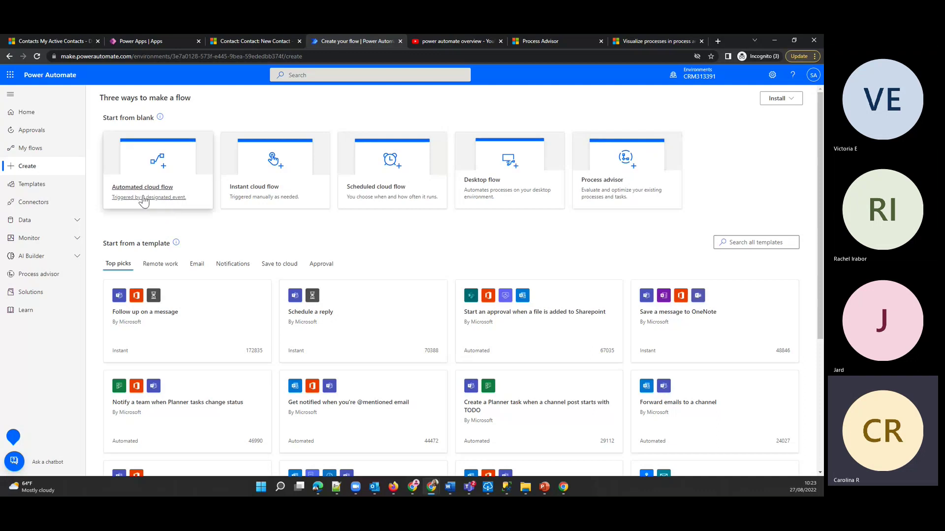
left_click(143, 201)
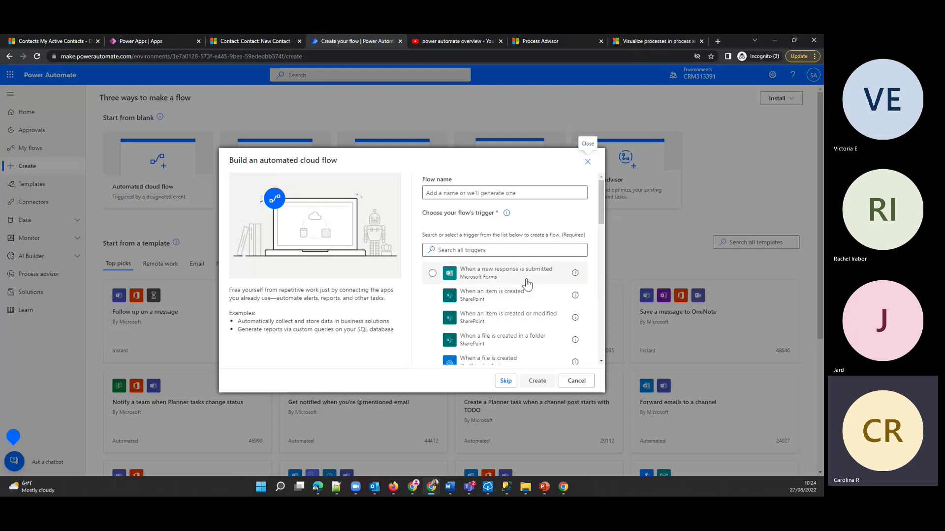
scroll(521, 280, "down", 2)
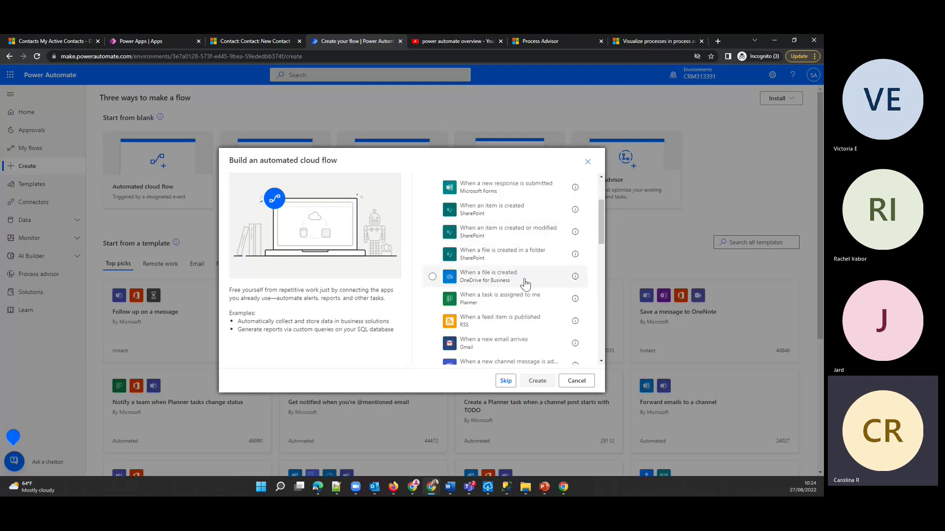
scroll(518, 268, "down", 2)
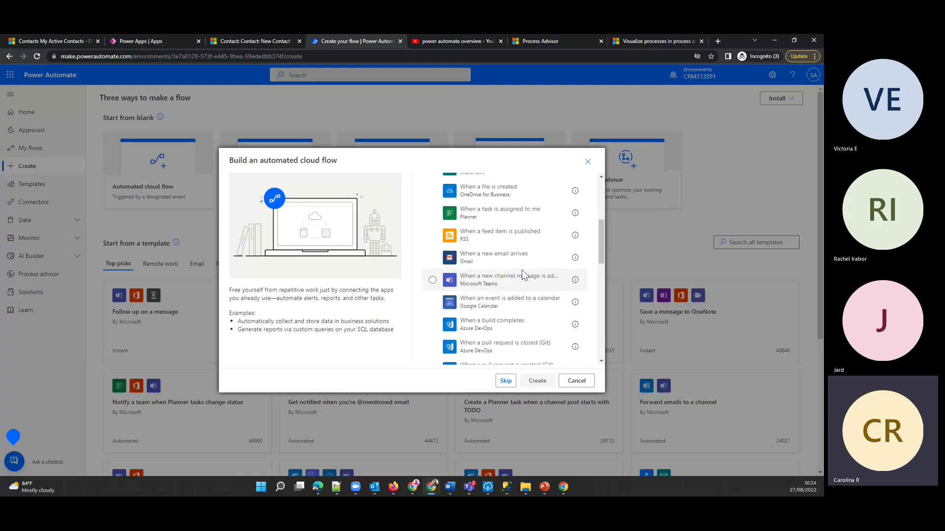
scroll(522, 273, "down", 3)
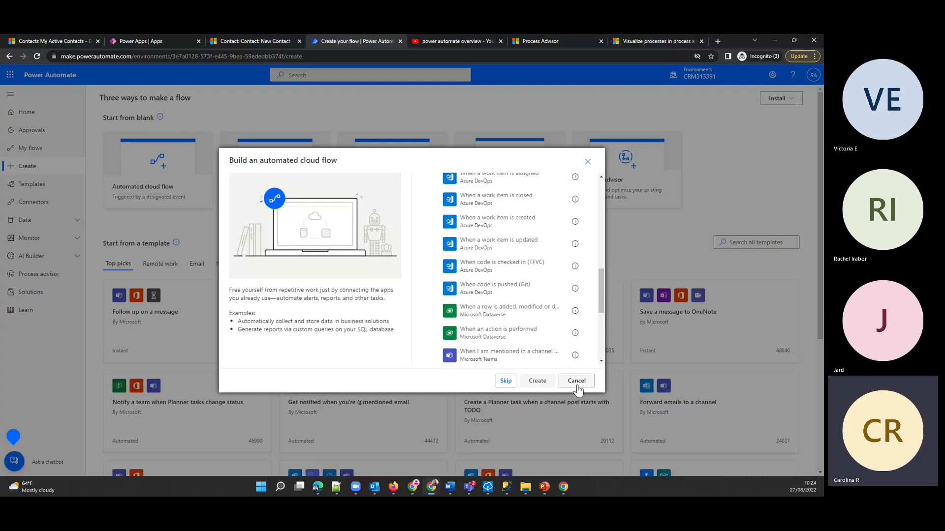
left_click(576, 381)
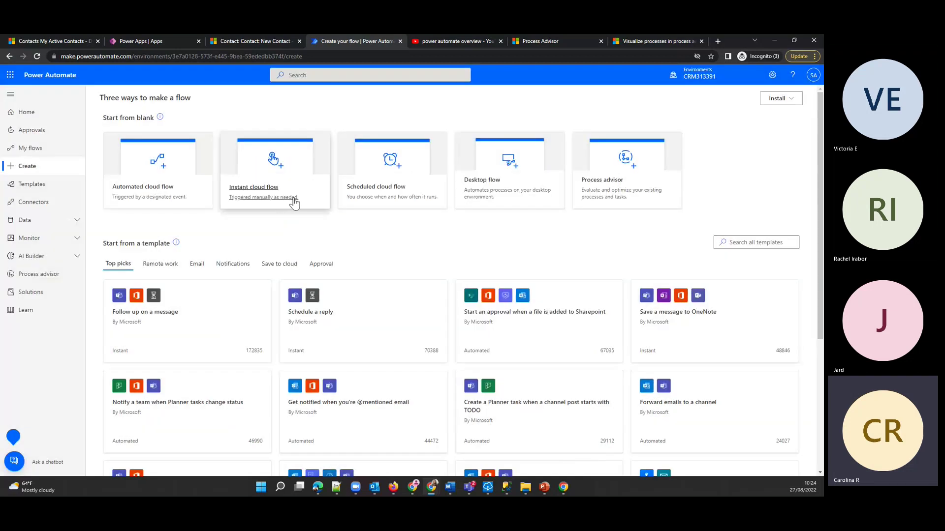
left_click(273, 201)
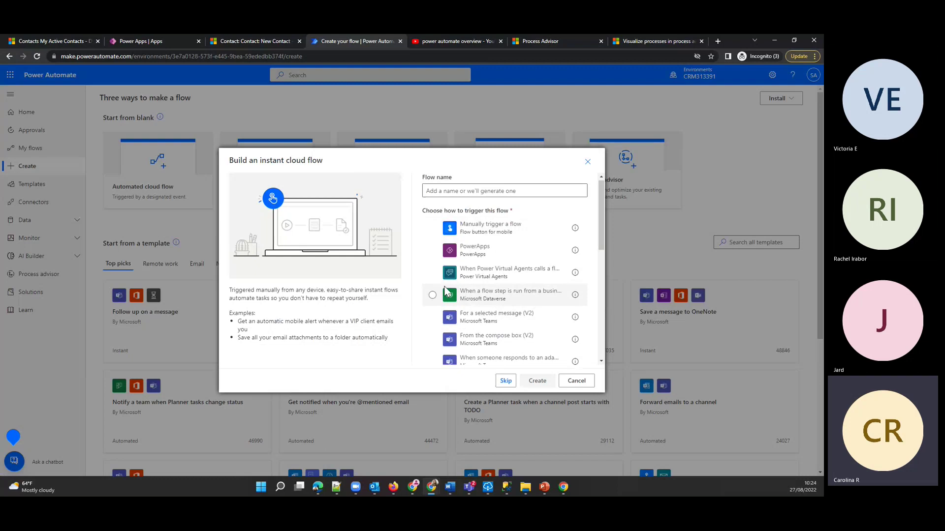
scroll(476, 284, "down", 1)
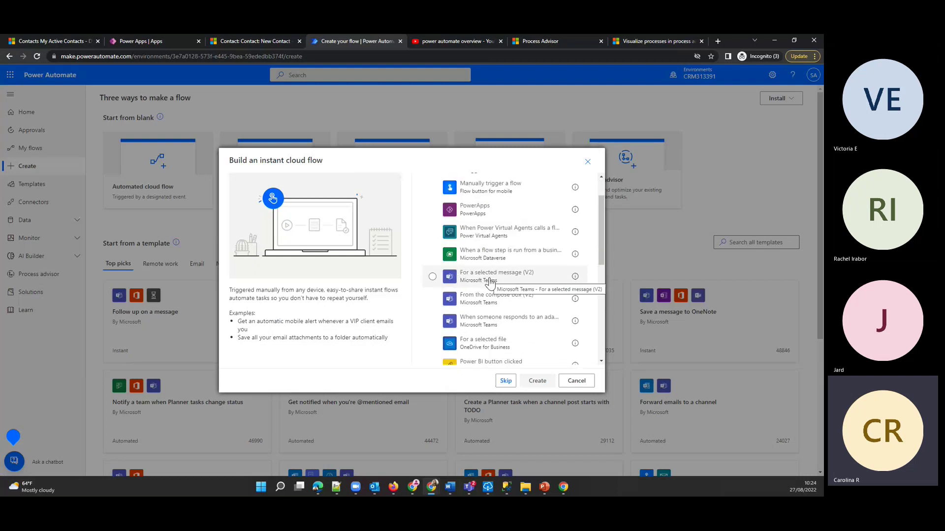
scroll(490, 281, "down", 1)
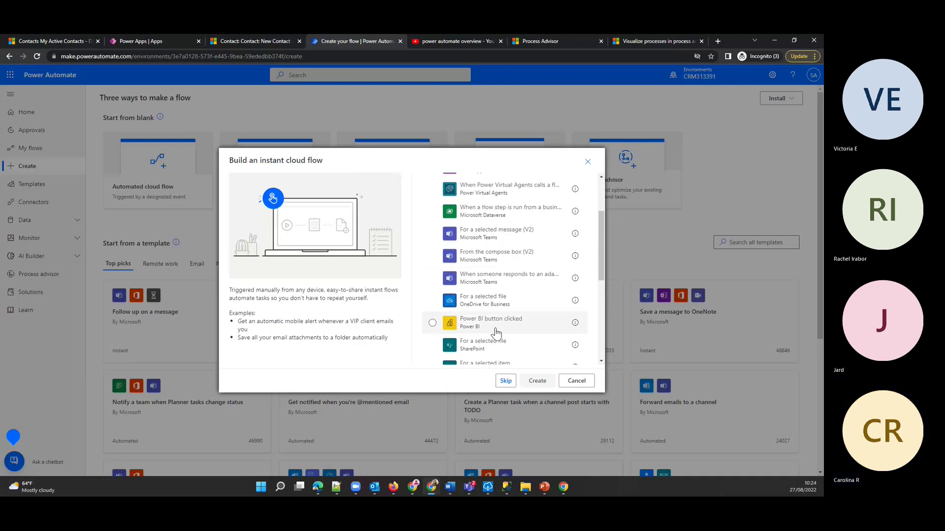
scroll(512, 187, "up", 1)
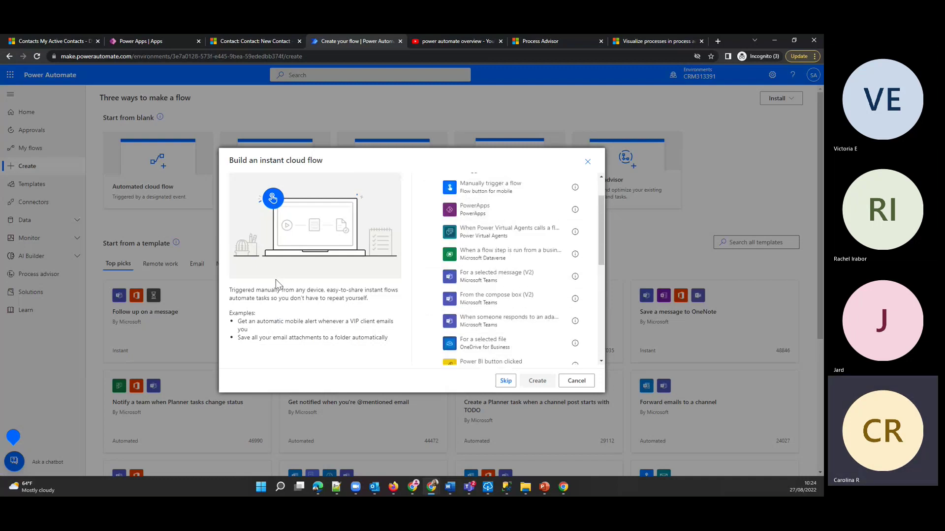
scroll(479, 284, "up", 1)
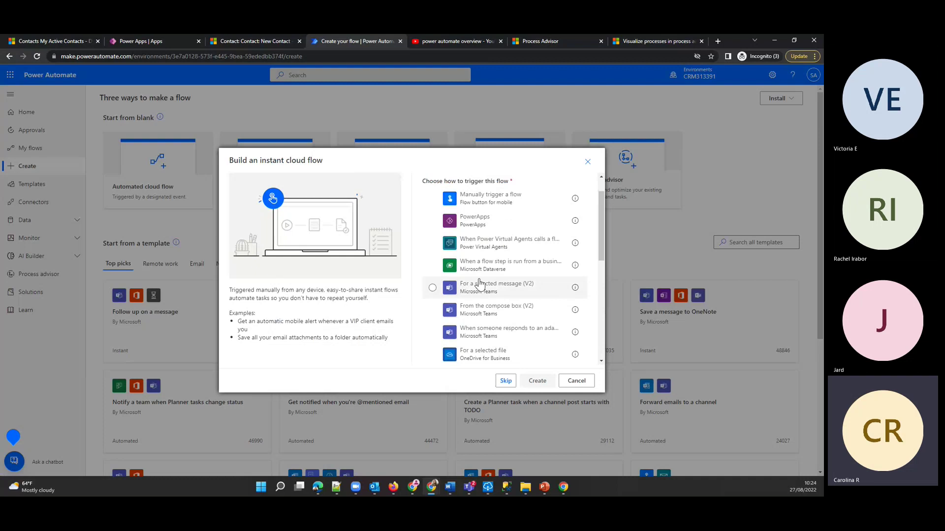
scroll(512, 315, "up", 1)
left_click(575, 380)
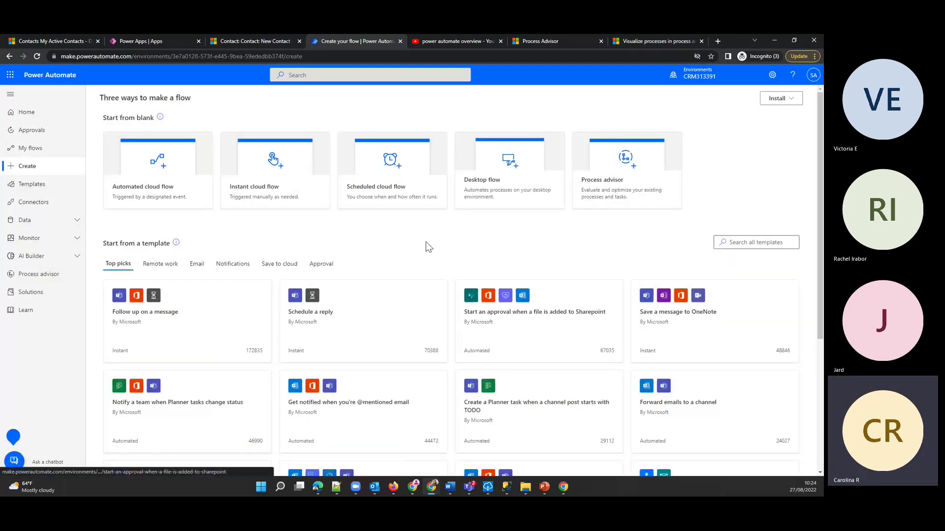
left_click(382, 194)
left_click(587, 165)
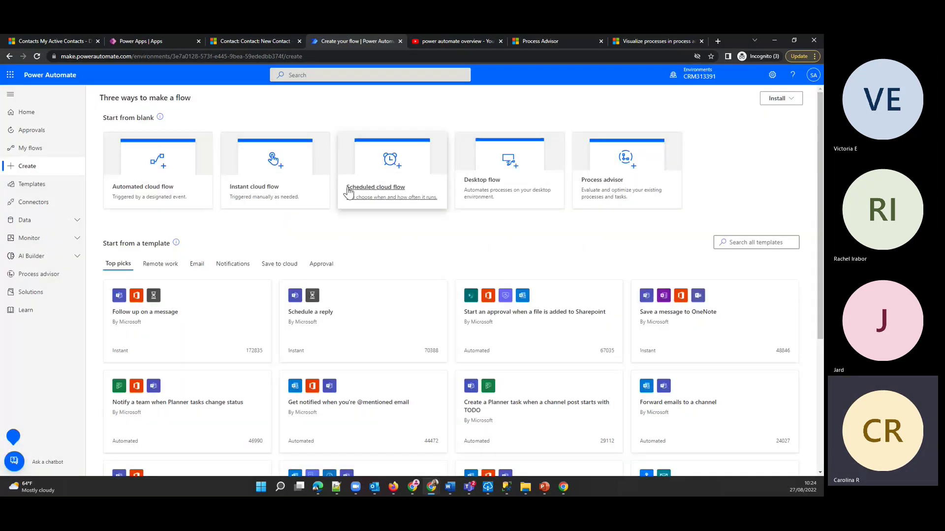
left_click(392, 191)
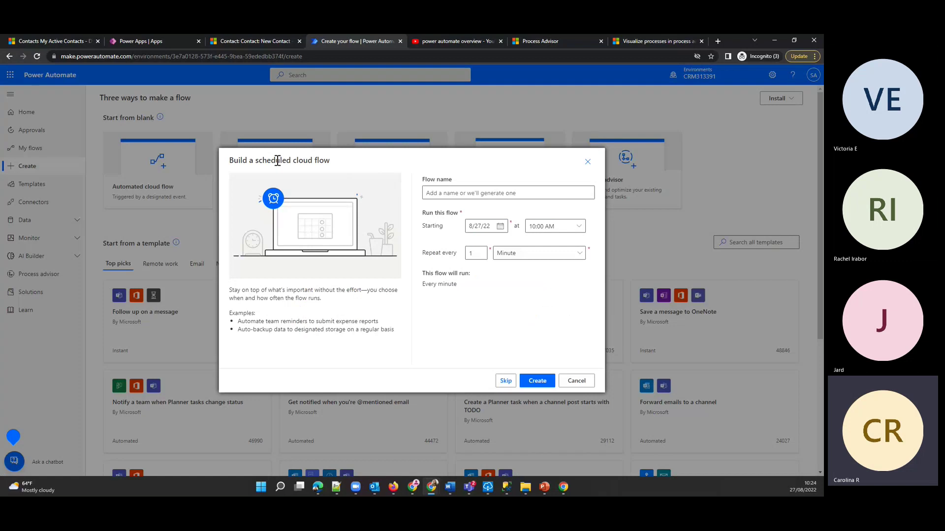
left_click(577, 255)
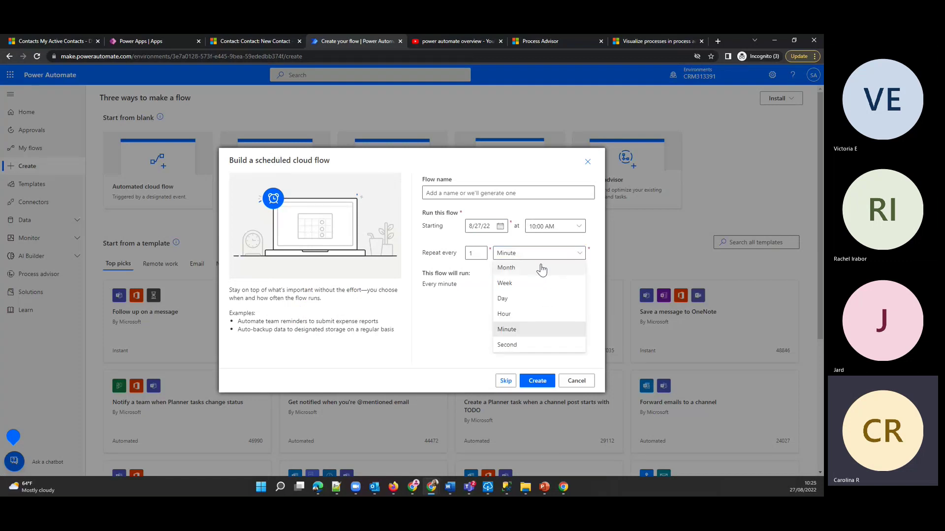
left_click(521, 284)
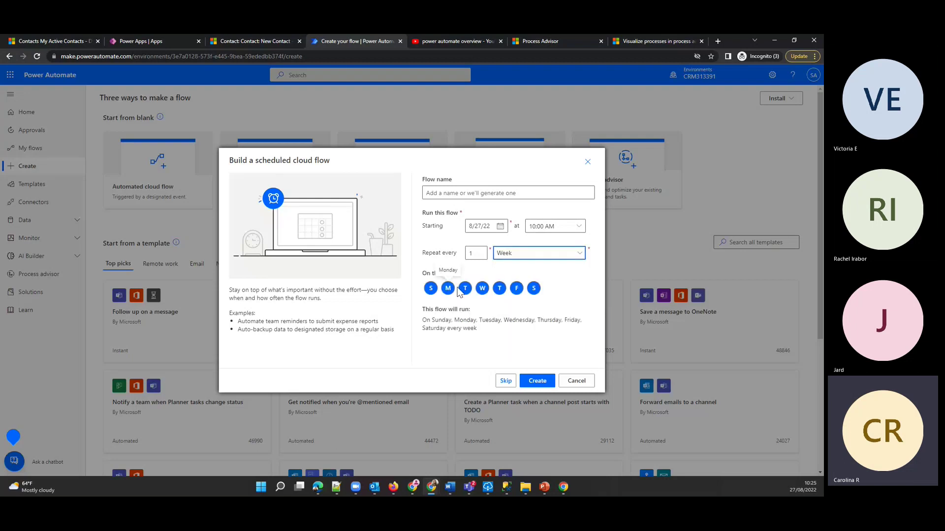
left_click(526, 254)
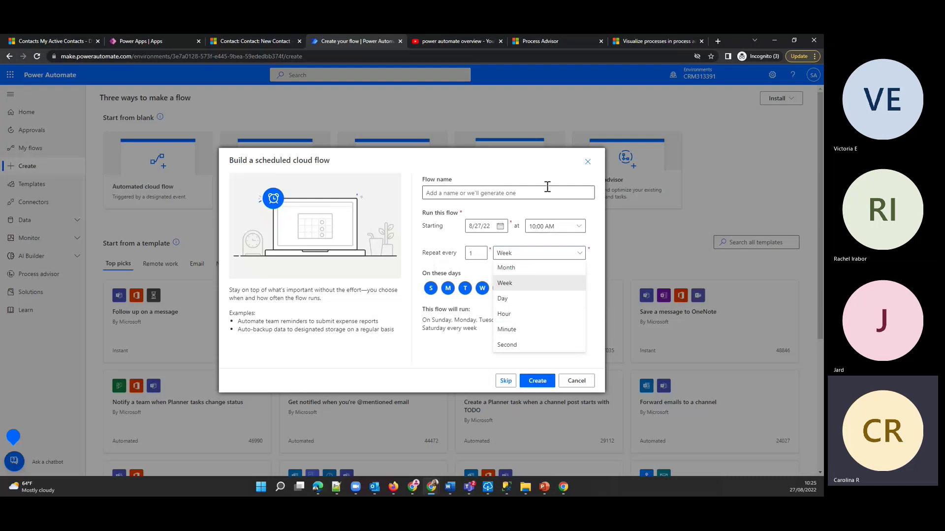
left_click(607, 164)
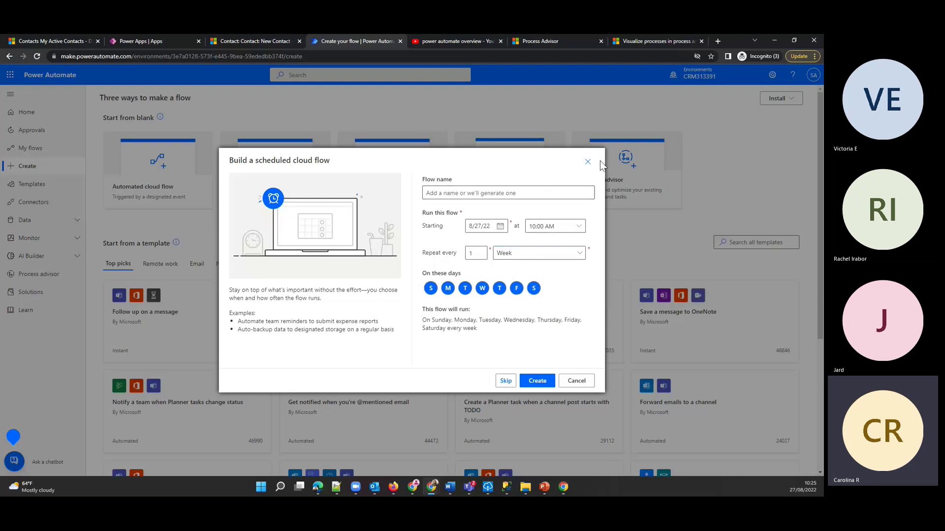
left_click(587, 161)
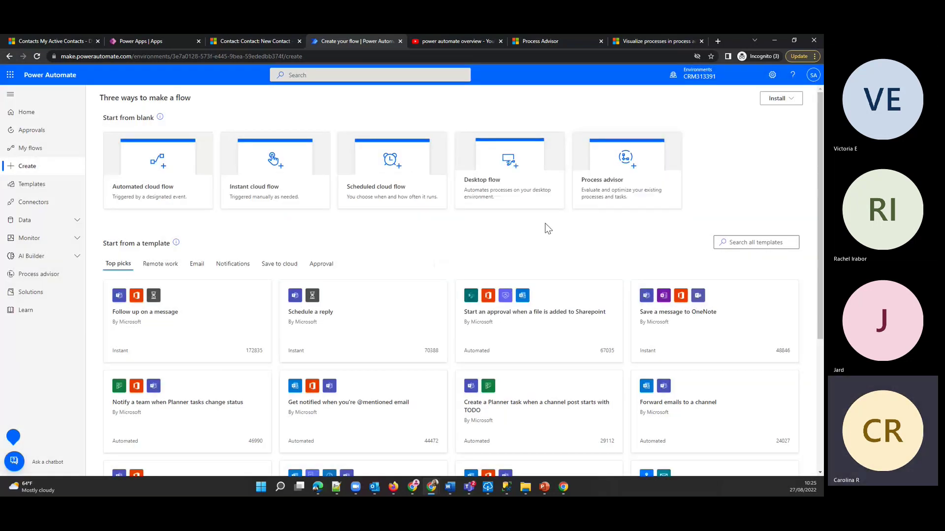
left_click(531, 197)
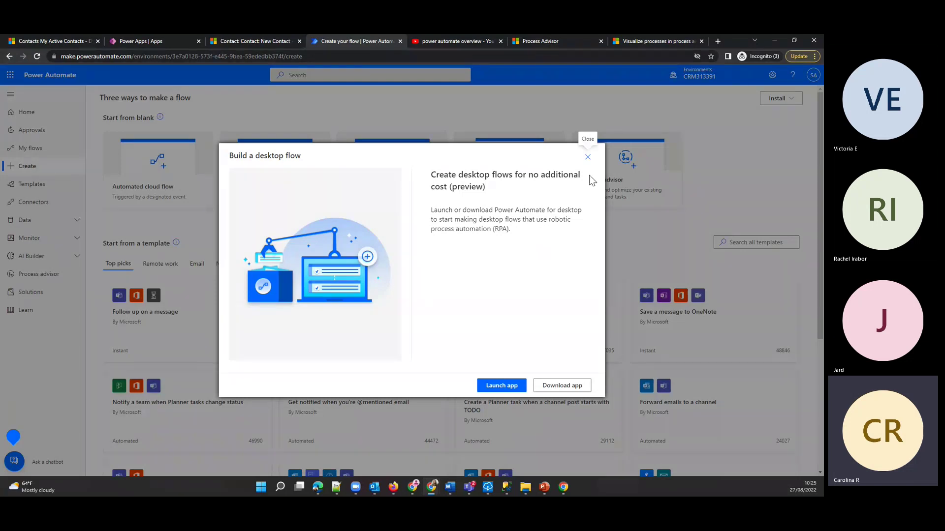
left_click(587, 157)
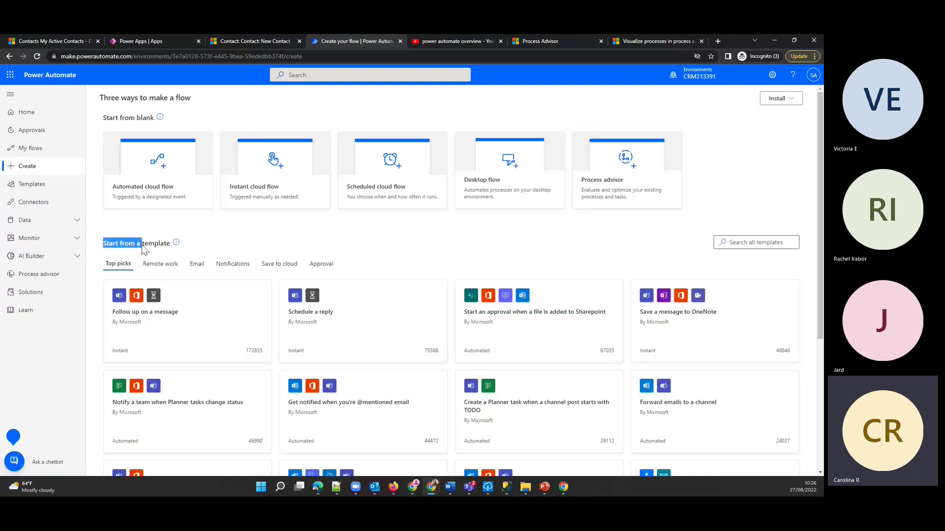
left_click_drag(167, 250, 170, 250)
- Browse the template gallery's Top picks, Shared with me and Remote work tabs
left_click(37, 190)
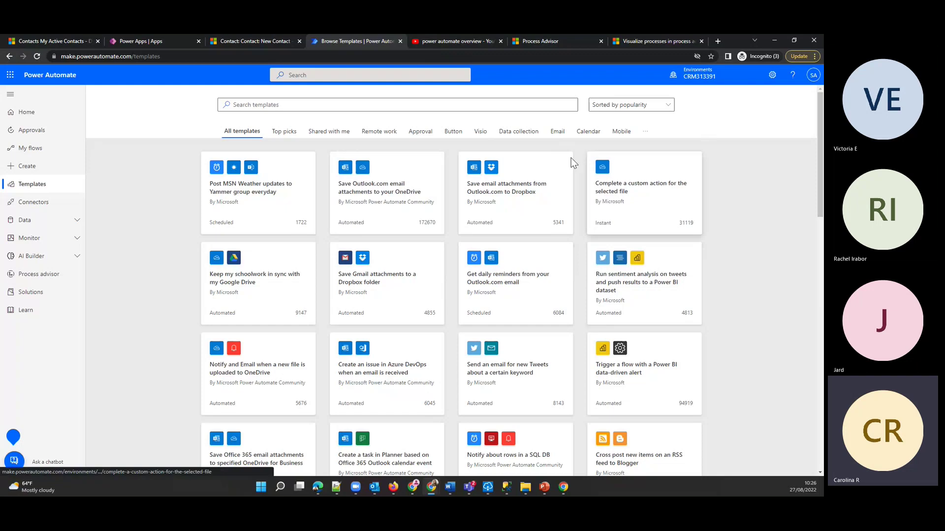
left_click(283, 132)
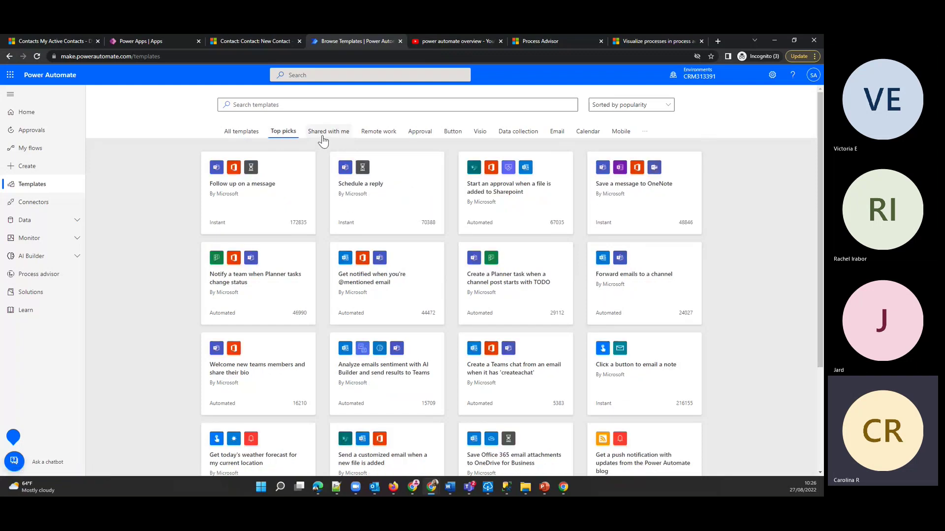
left_click(325, 131)
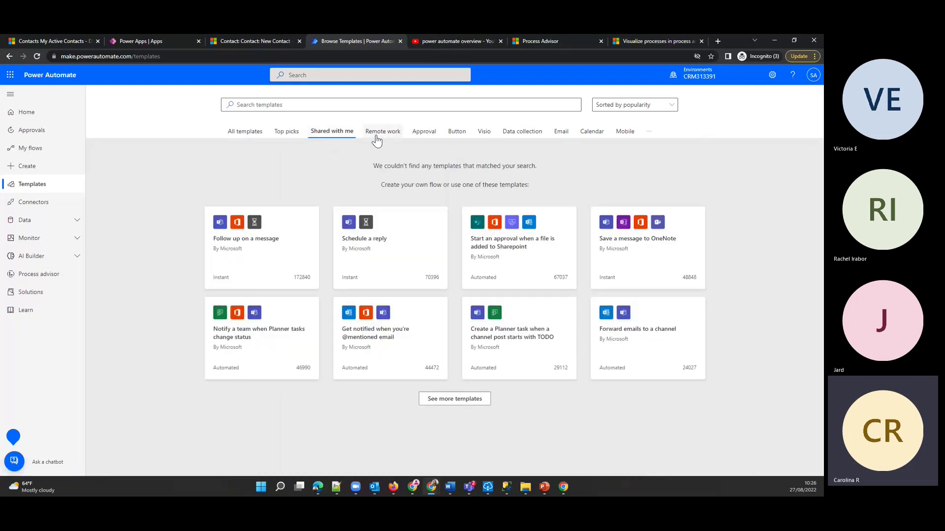
left_click(378, 139)
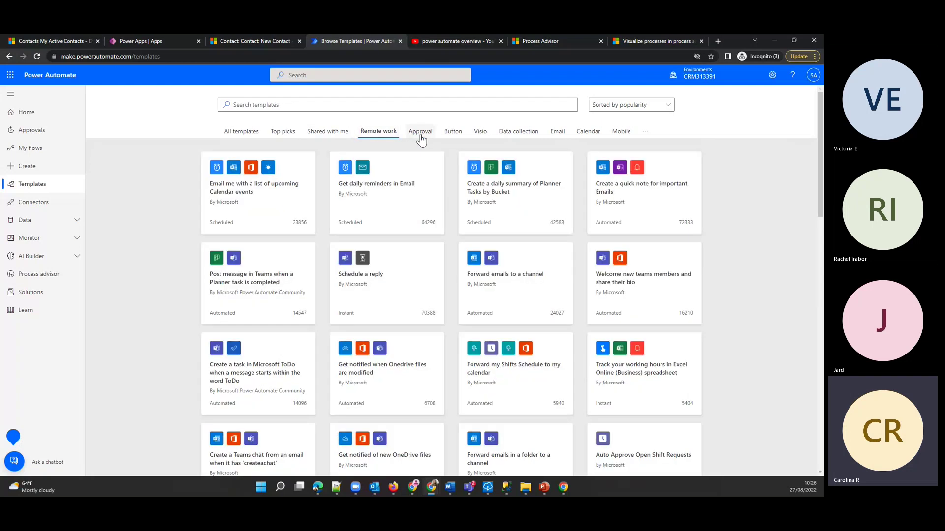
- Search the templates for 'approval'
left_click(285, 105)
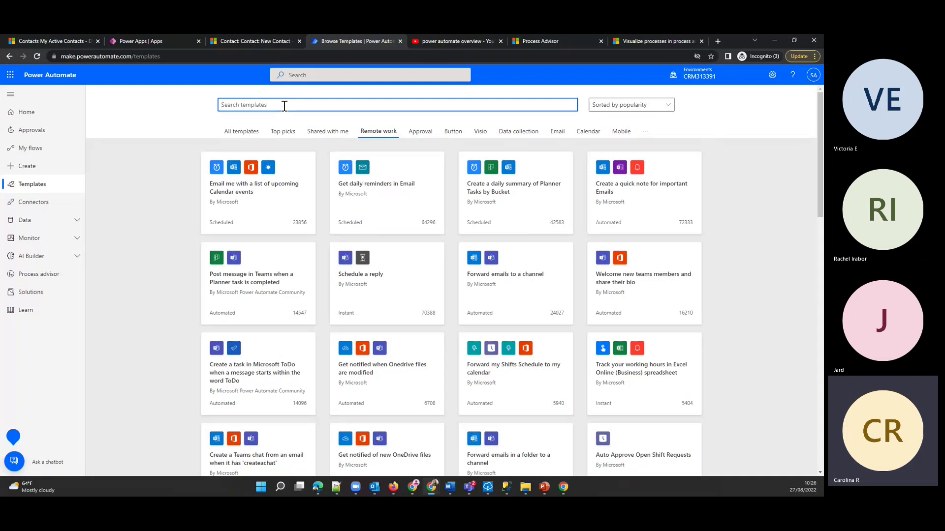
type("approval")
key("Return")
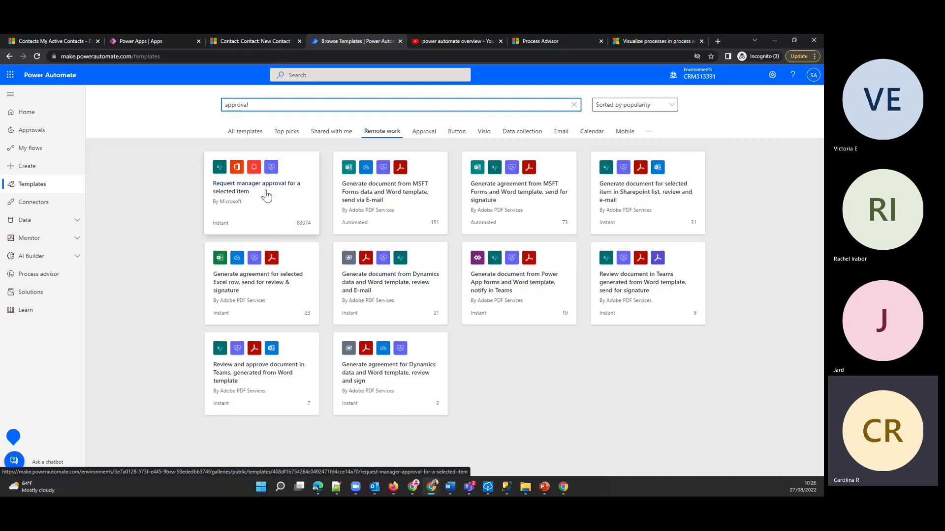
- Create a flow from the 'Request manager approval for a selected item' template and select its Site Address field
left_click(266, 193)
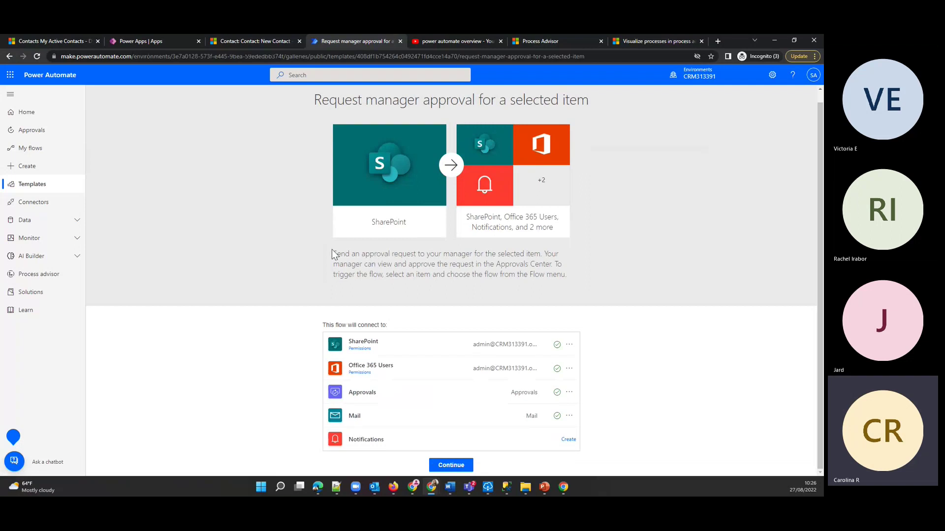
left_click_drag(332, 252, 609, 279)
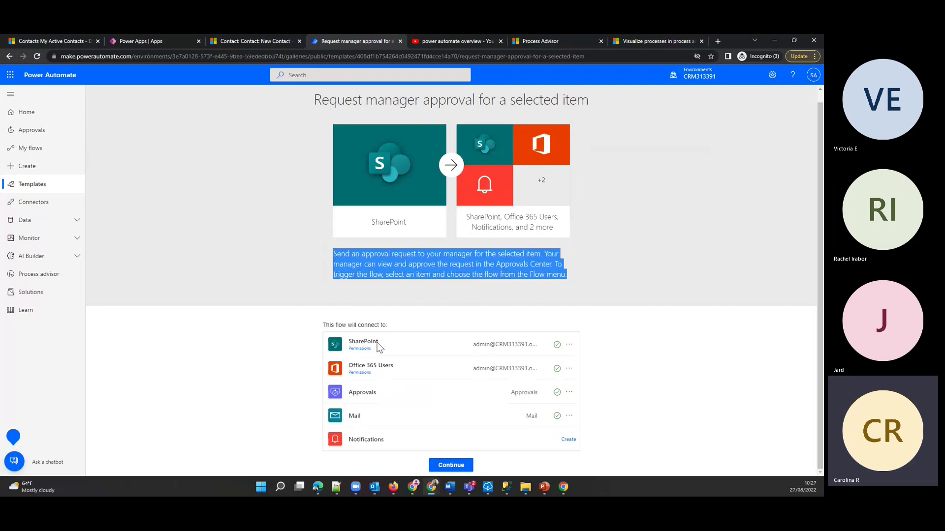
left_click(458, 468)
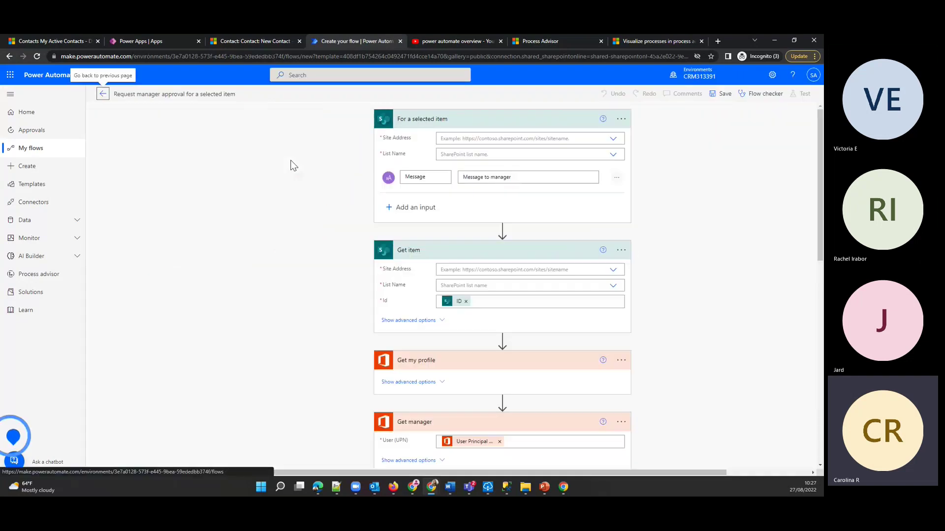
left_click(544, 138)
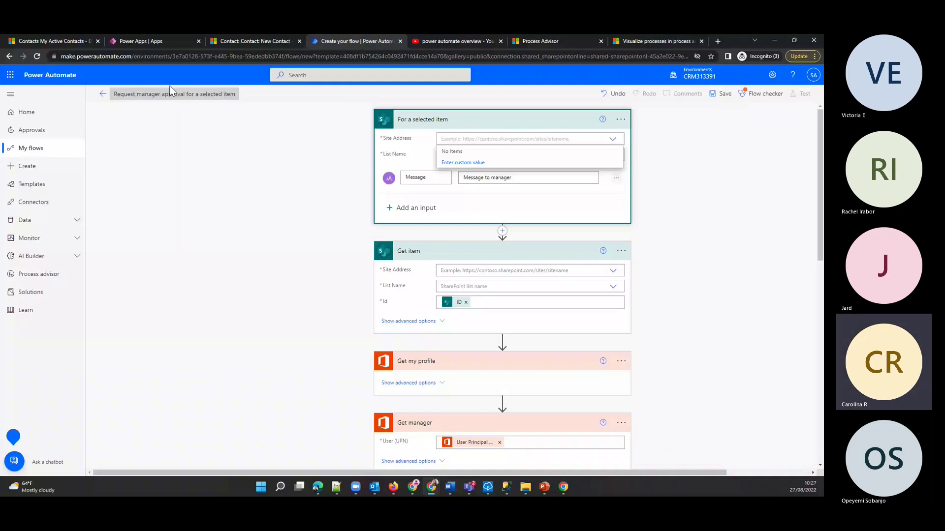
- Leave the unsaved flow for Connectors, closing the overview video and Process Advisor browser tabs
left_click(50, 201)
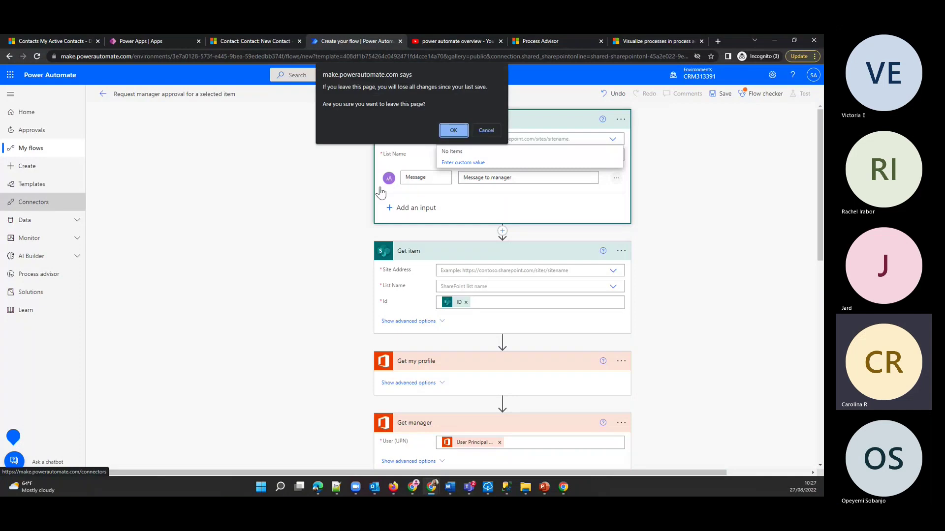
left_click(453, 131)
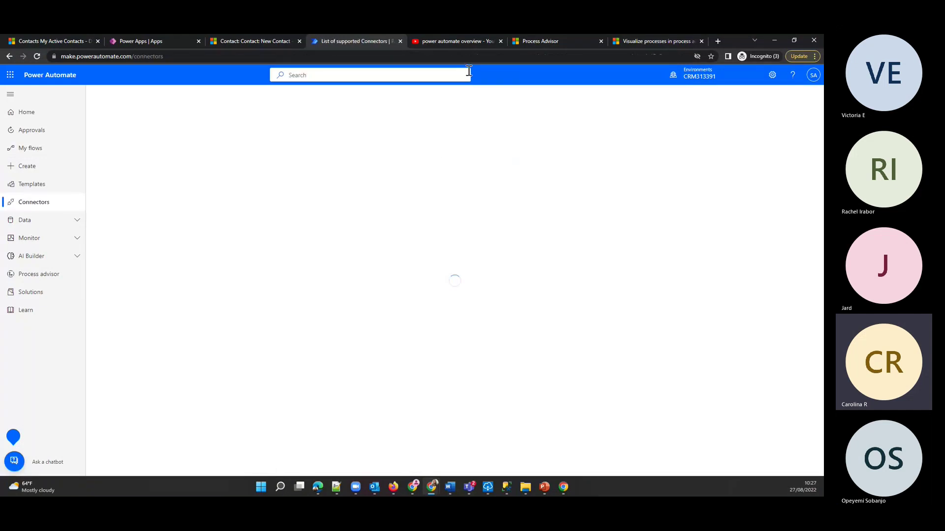
left_click(501, 41)
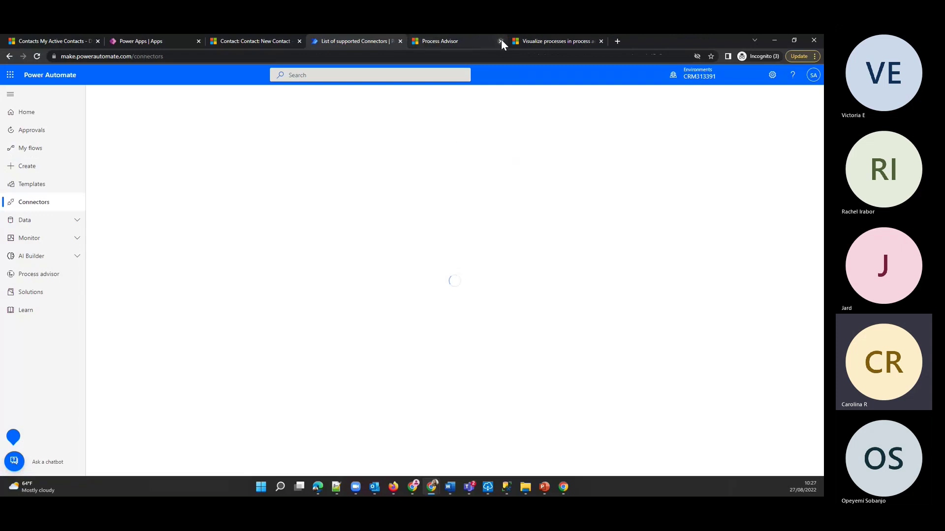
left_click(501, 41)
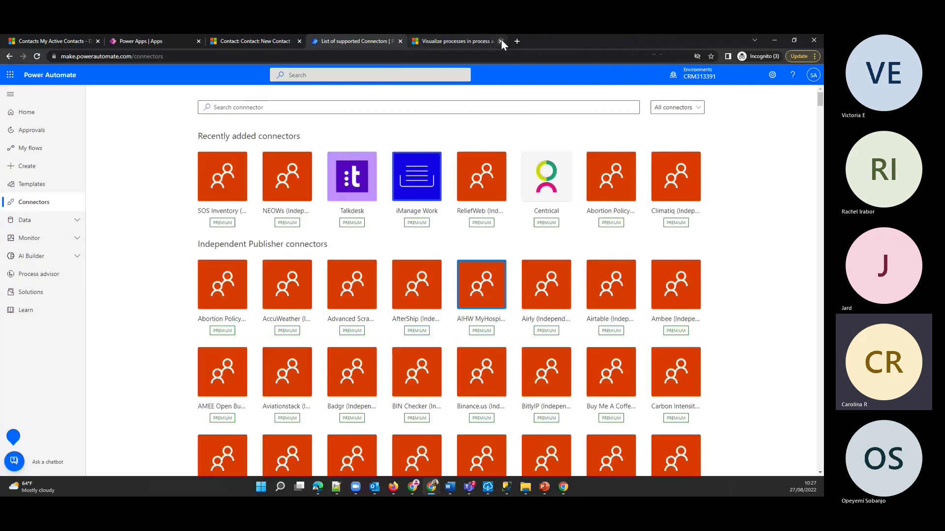
- Scroll through the connectors list and expand the Data section of the navigation
mouse_move(433, 490)
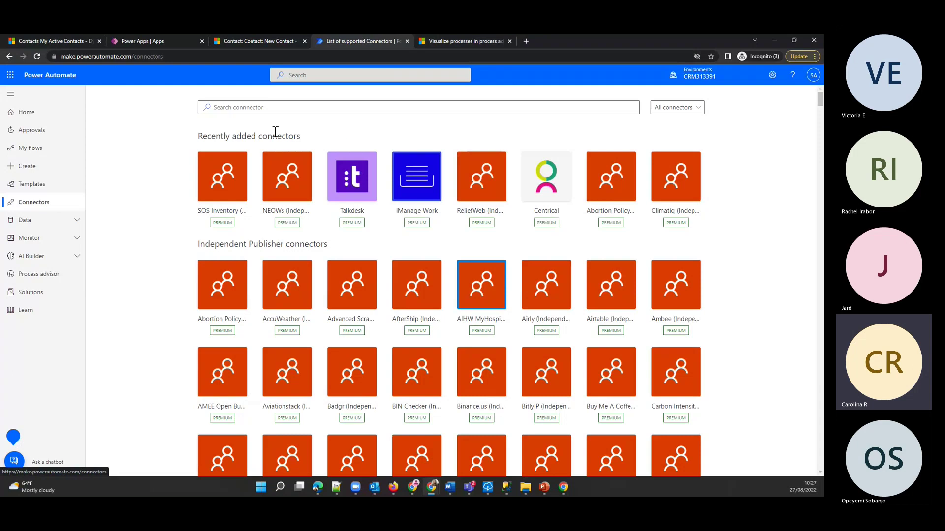
scroll(511, 350, "down", 15)
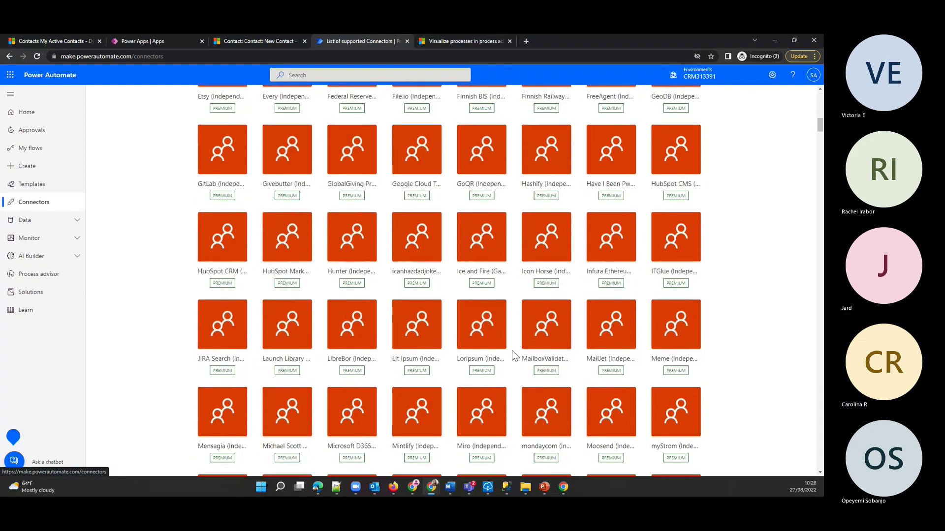
scroll(511, 351, "down", 20)
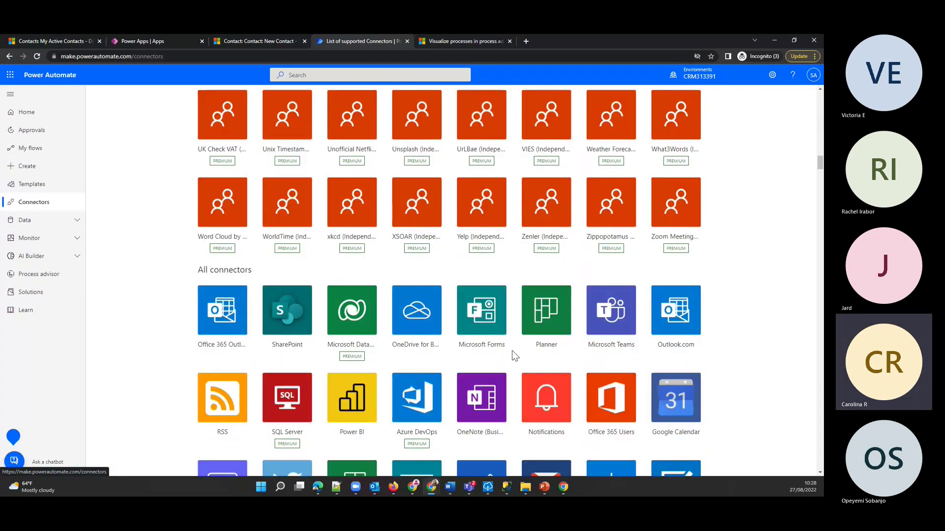
scroll(512, 350, "down", 5)
scroll(455, 308, "up", 3)
scroll(440, 205, "up", 2)
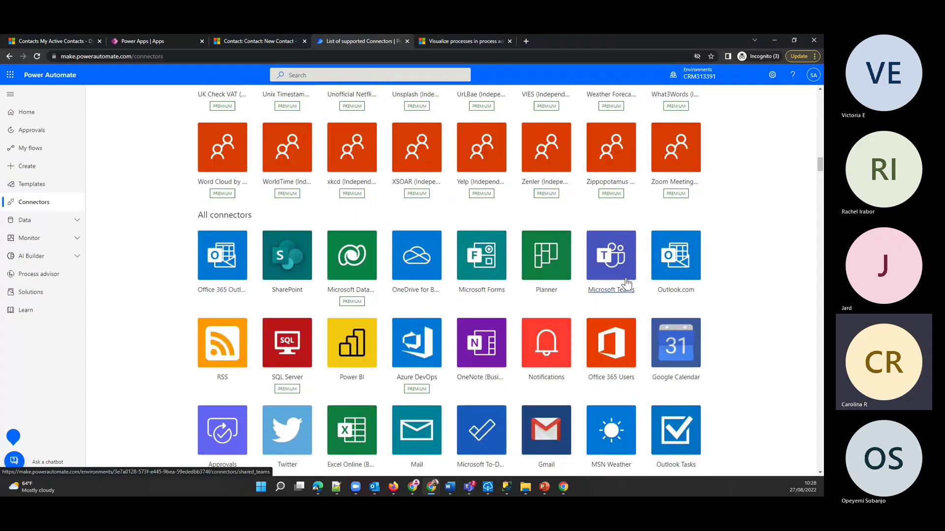
scroll(542, 358, "down", 3)
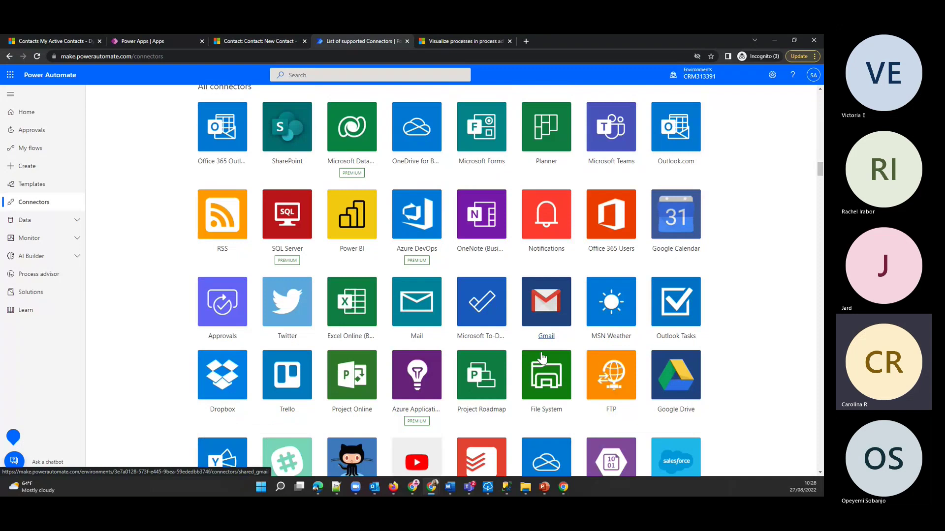
scroll(693, 335, "down", 2)
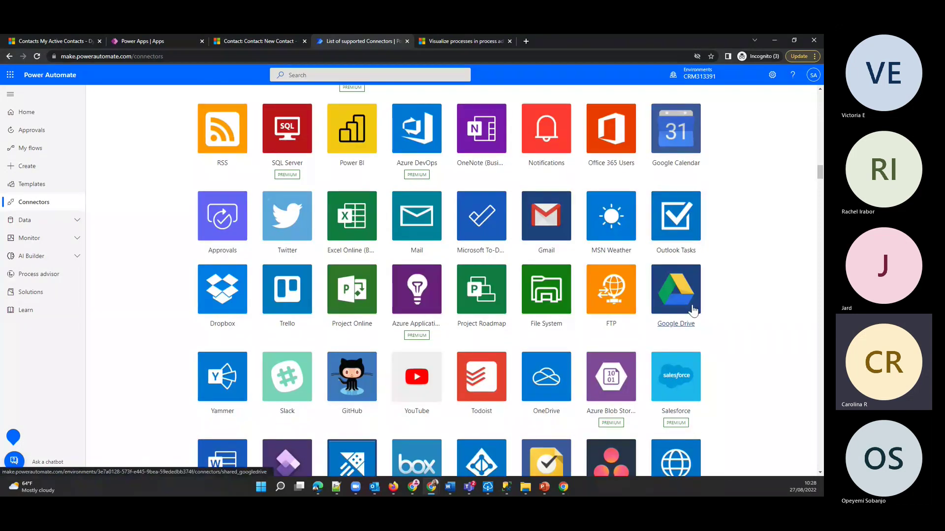
scroll(421, 383, "down", 1)
scroll(420, 383, "down", 5)
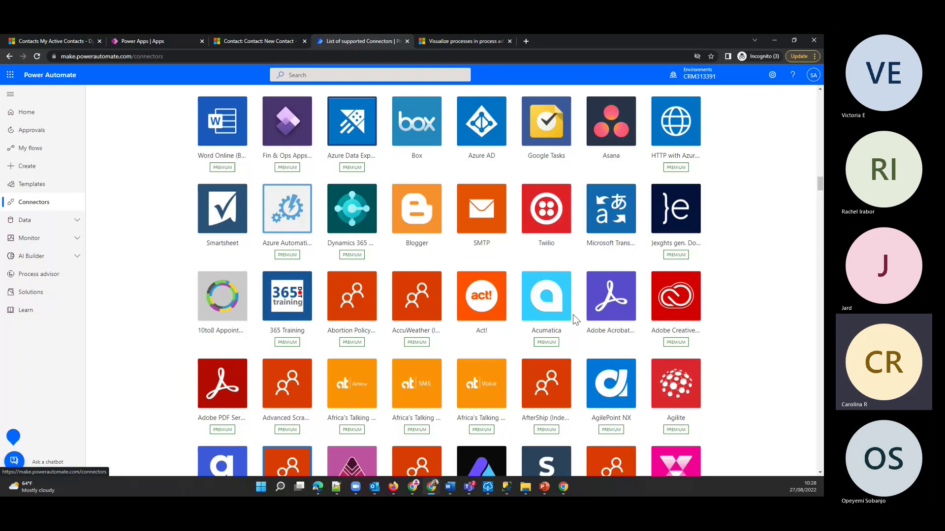
left_click(25, 225)
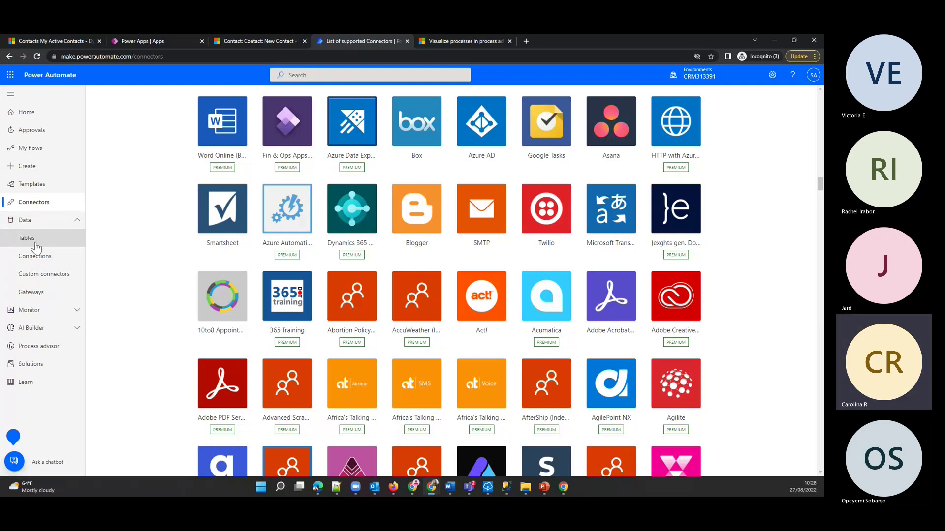
left_click(30, 238)
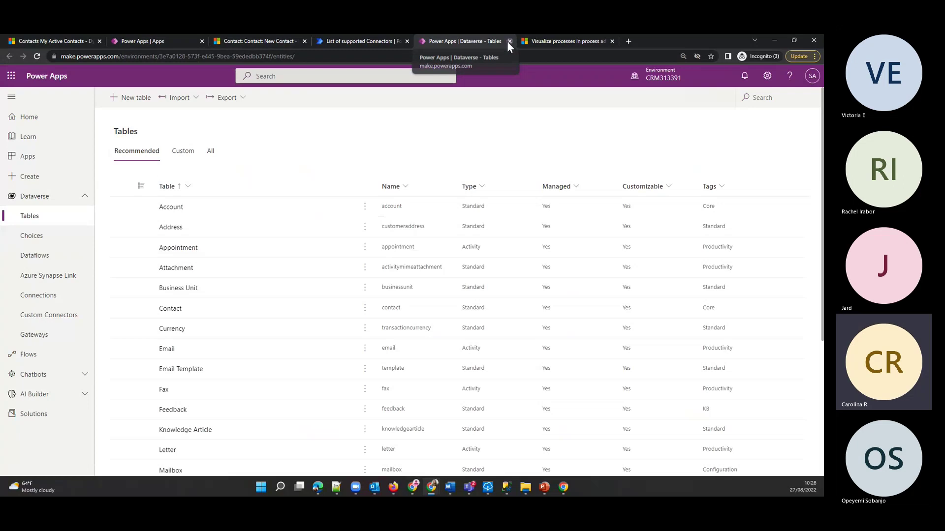
left_click(510, 42)
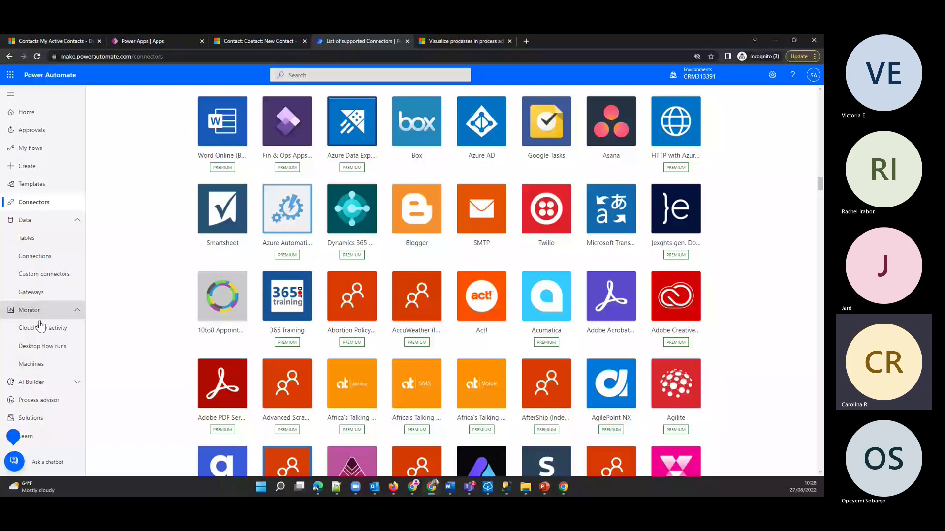
- Visit Activity, AI Builder and Process advisor, dismiss the chatbot notice, then return to My flows
left_click(41, 326)
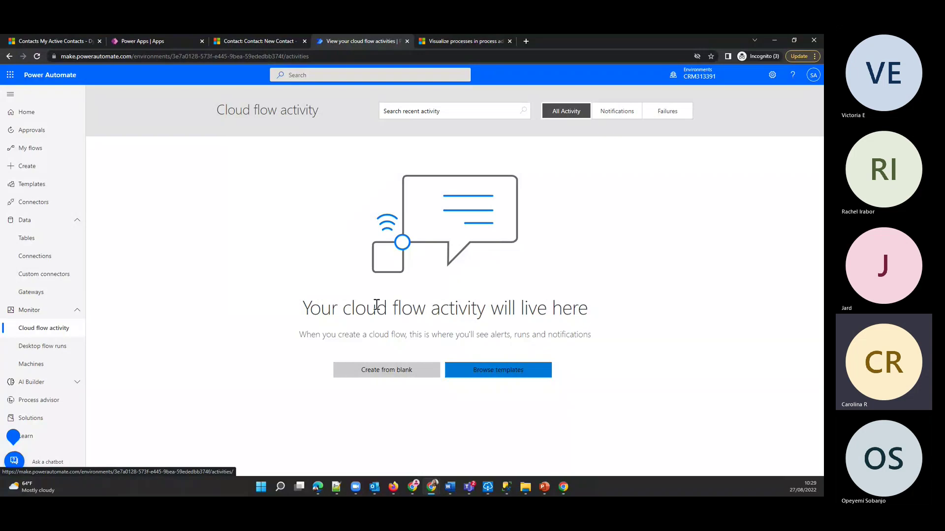
left_click(44, 383)
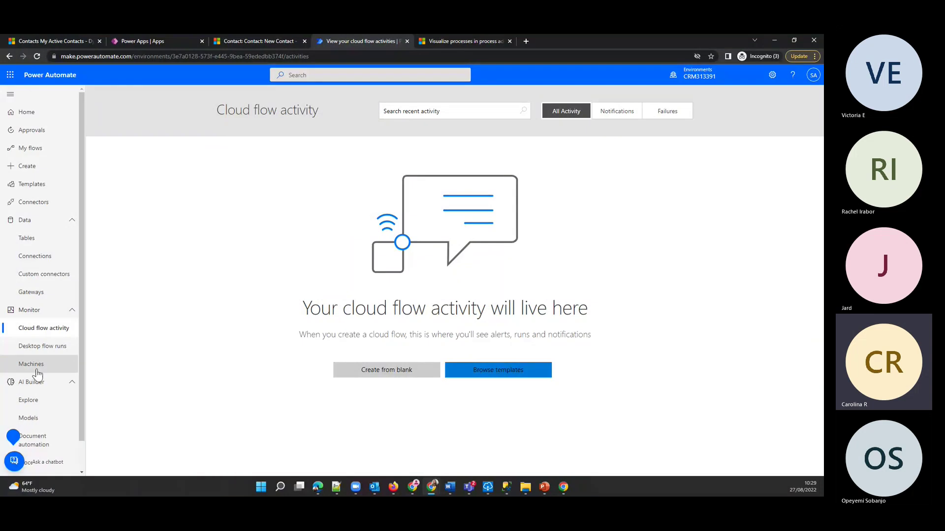
scroll(22, 350, "down", 1)
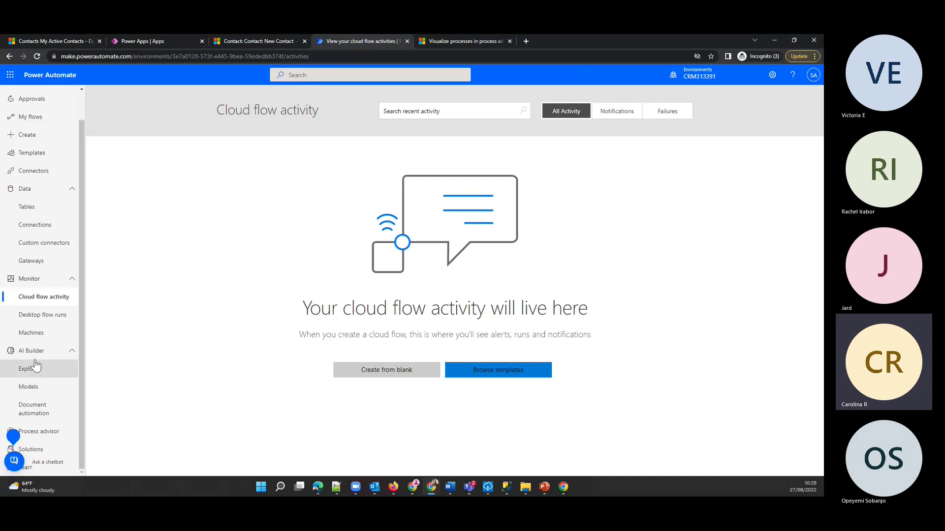
left_click(47, 437)
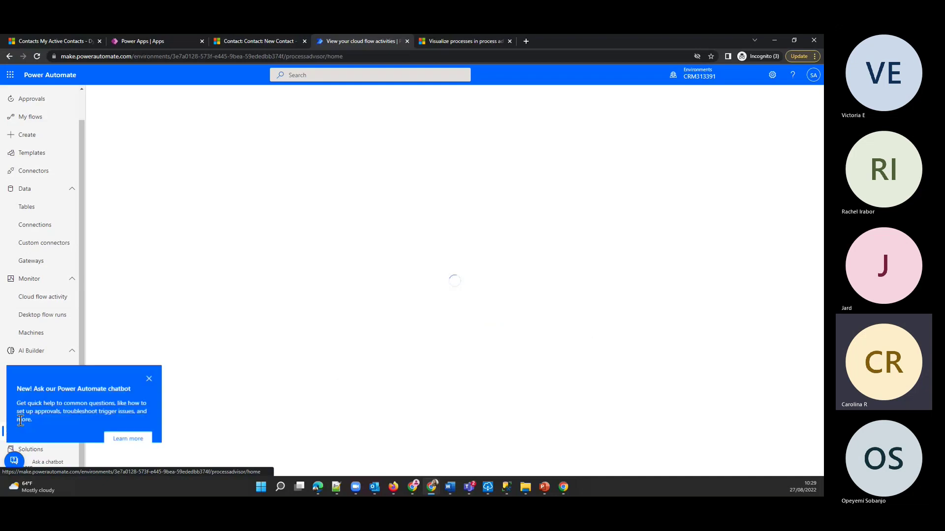
left_click(149, 380)
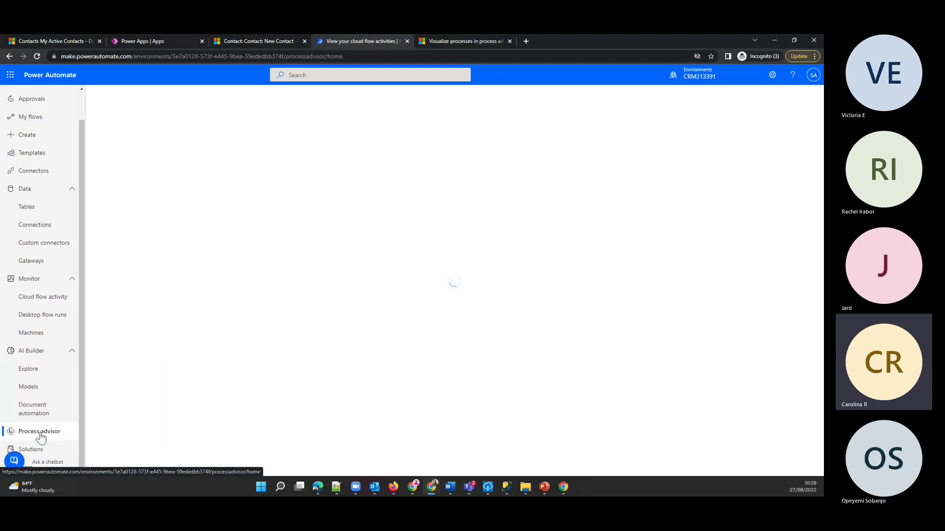
scroll(30, 384, "up", 1)
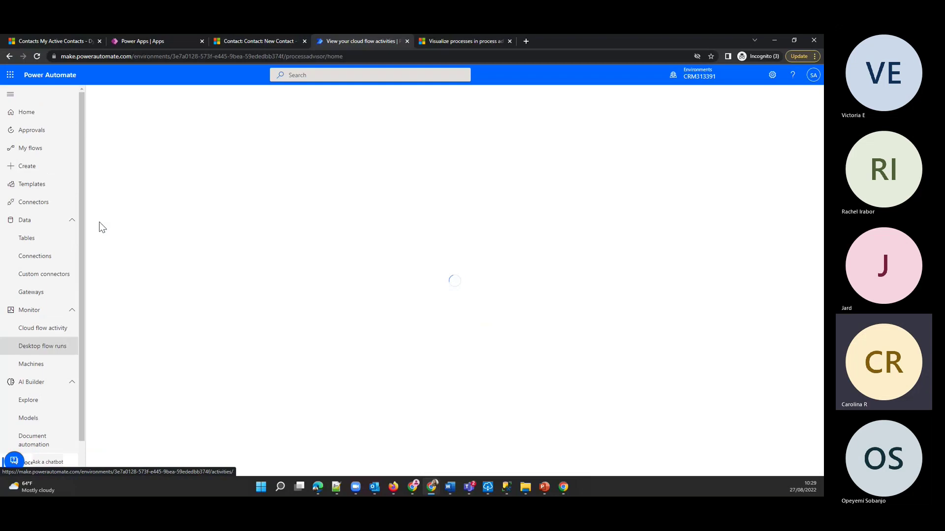
left_click(43, 155)
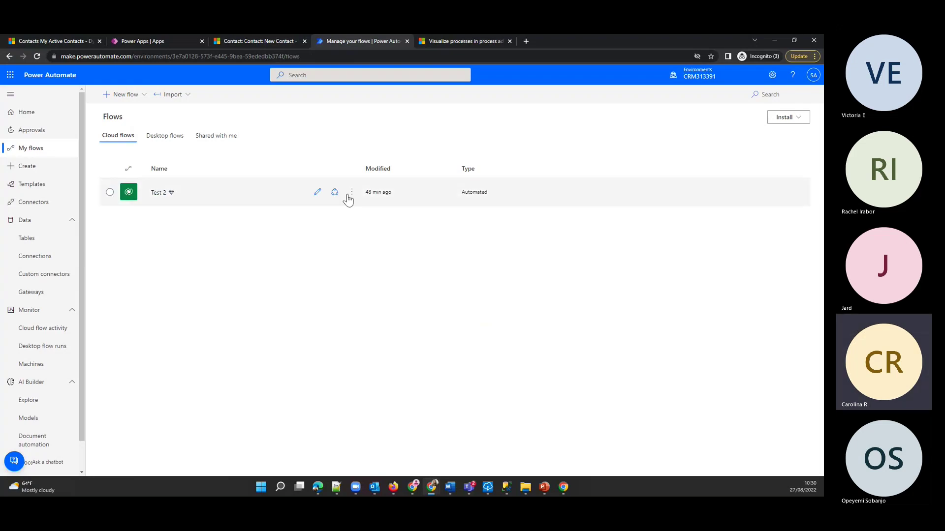
- Share Test 2 from its menu, adding the suggested colleague as a co-owner
left_click(351, 193)
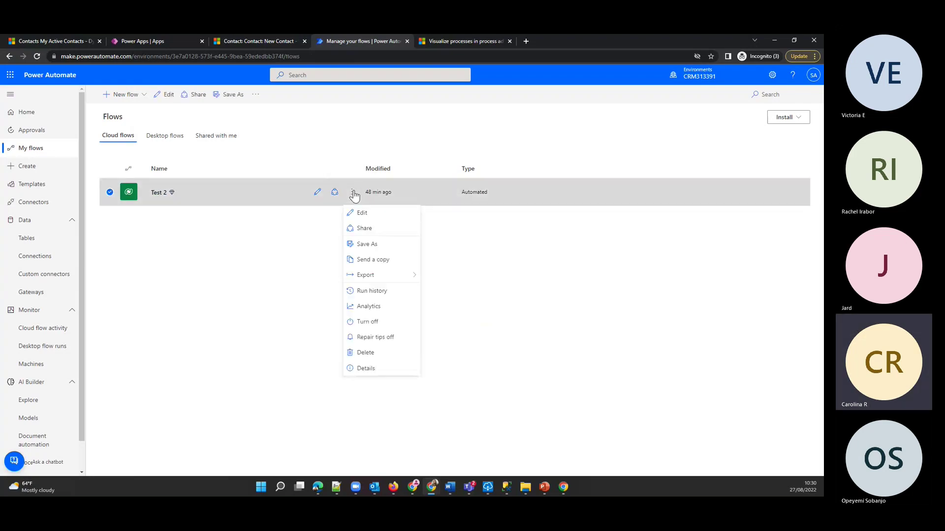
left_click(379, 229)
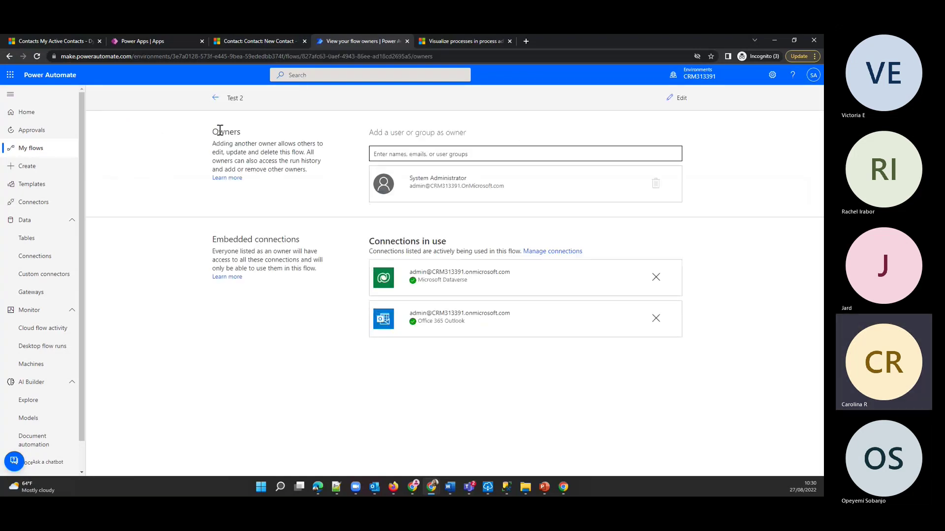
left_click_drag(212, 131, 256, 132)
left_click(486, 149)
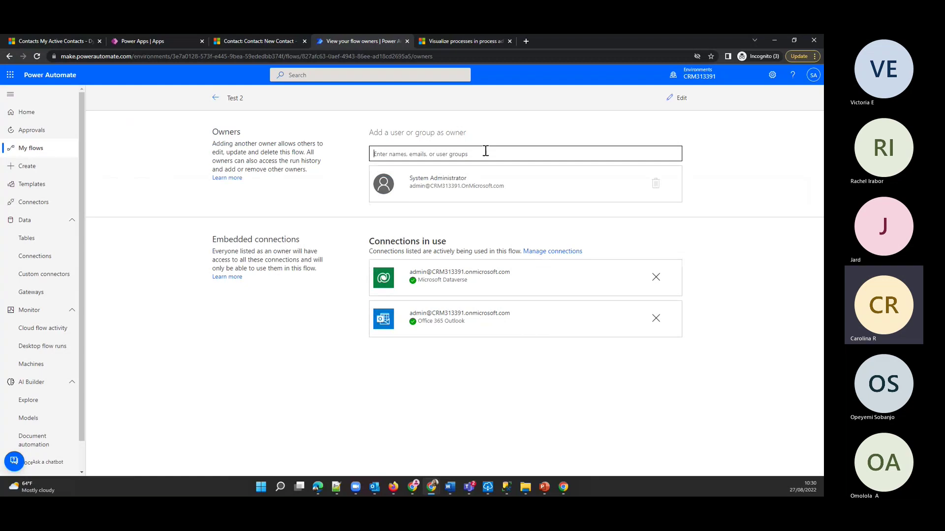
type("co")
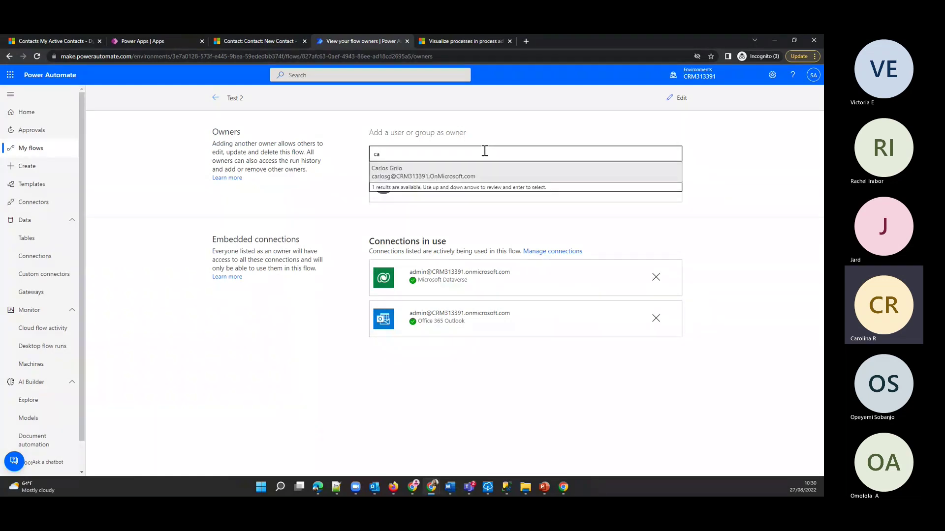
key("Return")
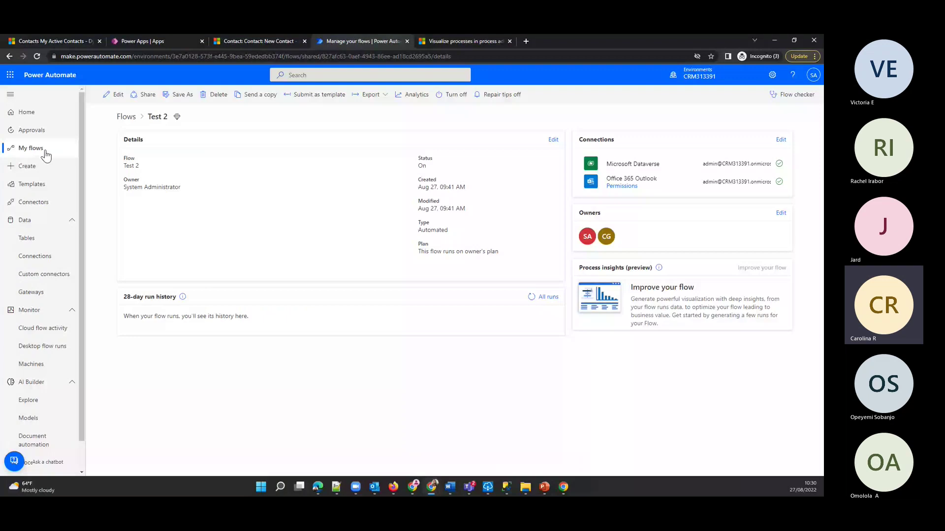
- Open the Test flow from My flows' Shared with me tab and review its 28-day run history
left_click(45, 152)
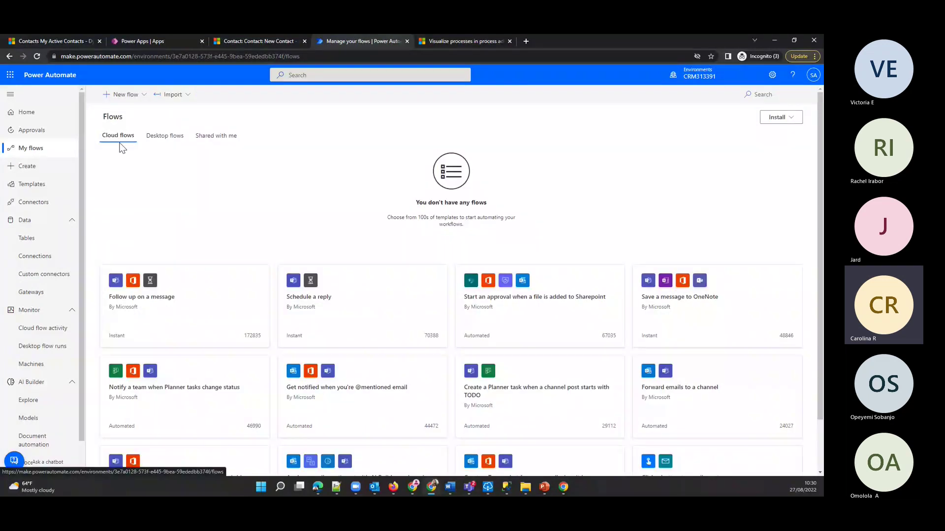
left_click(223, 138)
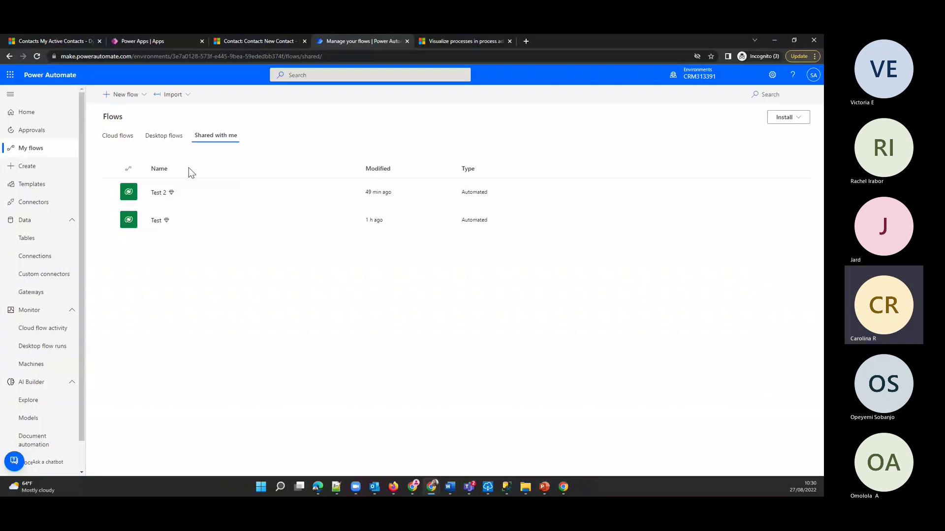
left_click(155, 221)
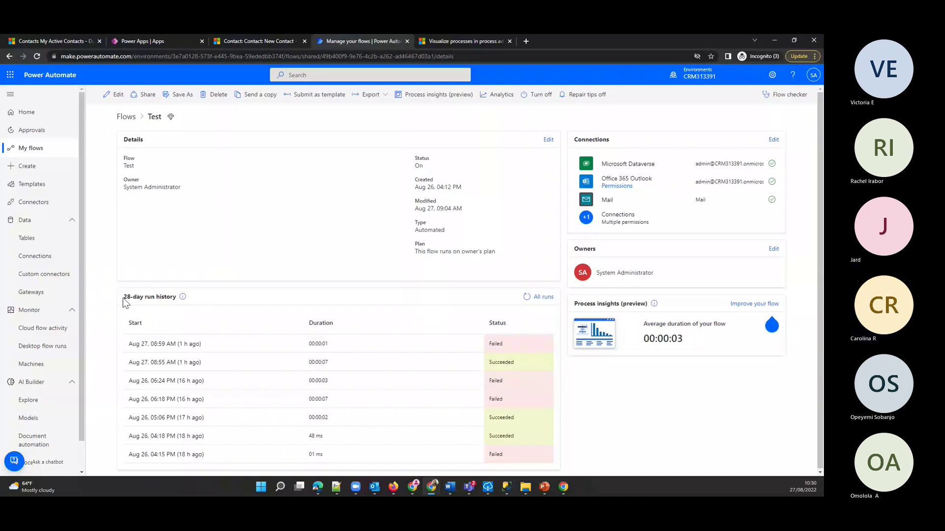
left_click_drag(125, 301, 178, 308)
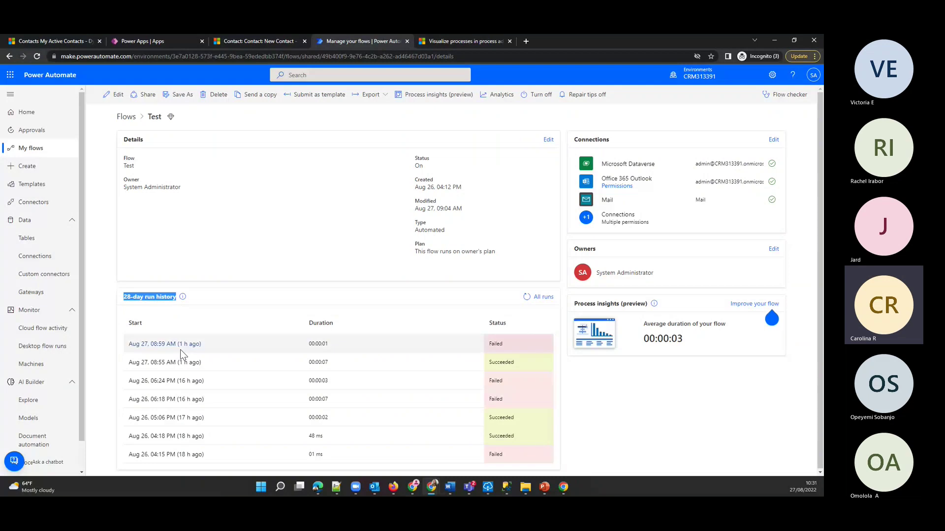
left_click(212, 258)
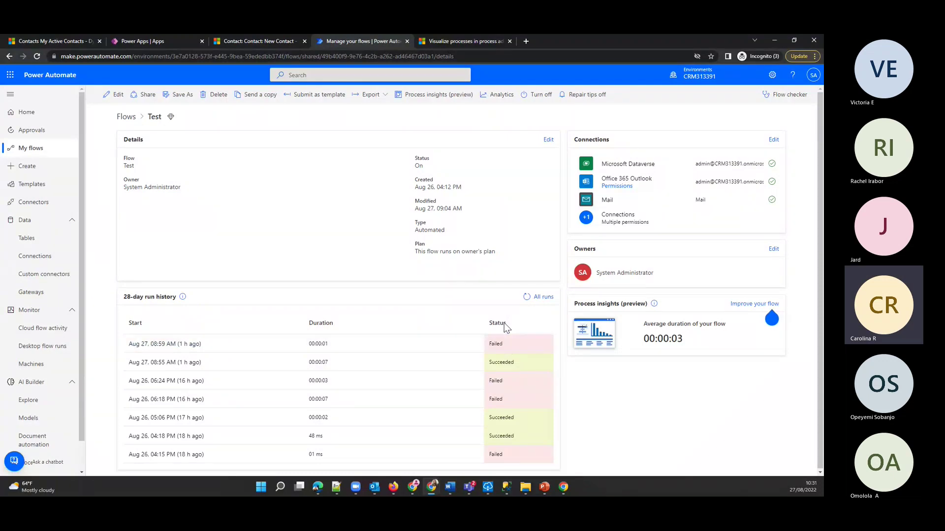
left_click(173, 344)
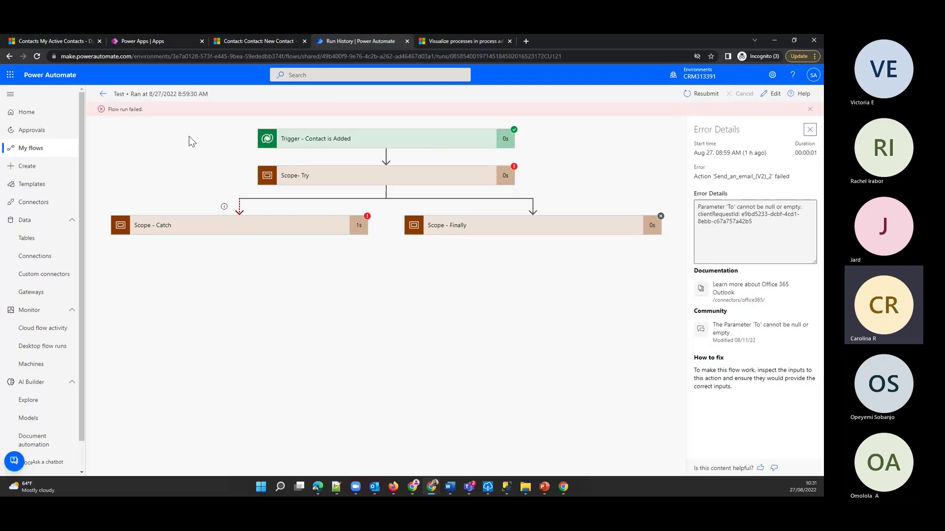
left_click(102, 94)
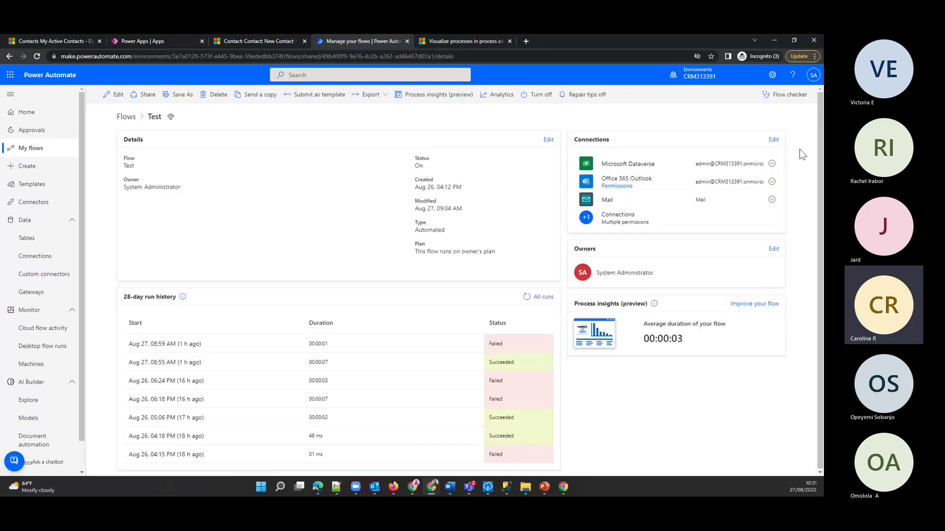
left_click(785, 94)
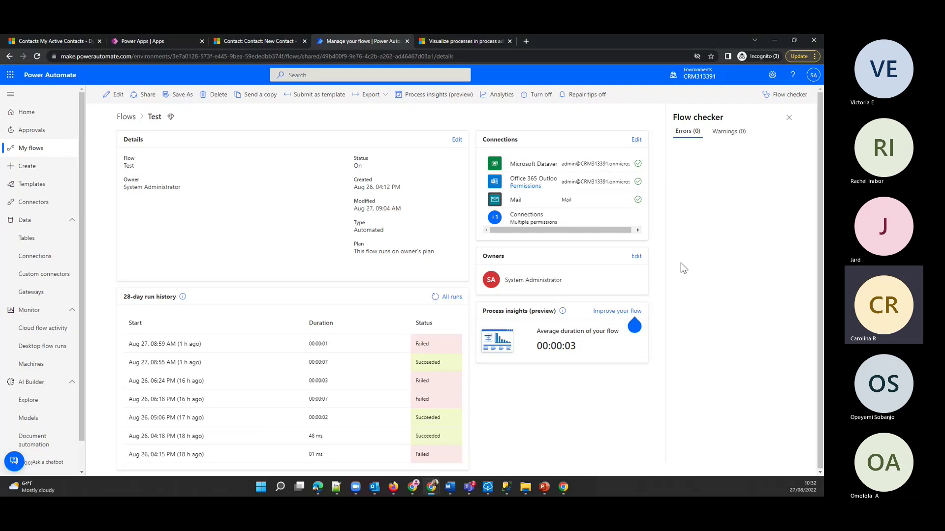
left_click(735, 134)
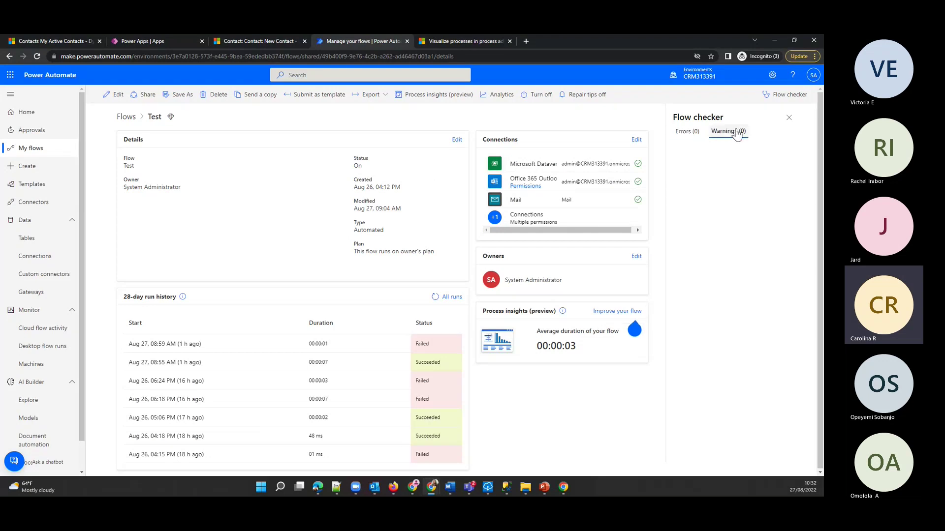
left_click(697, 133)
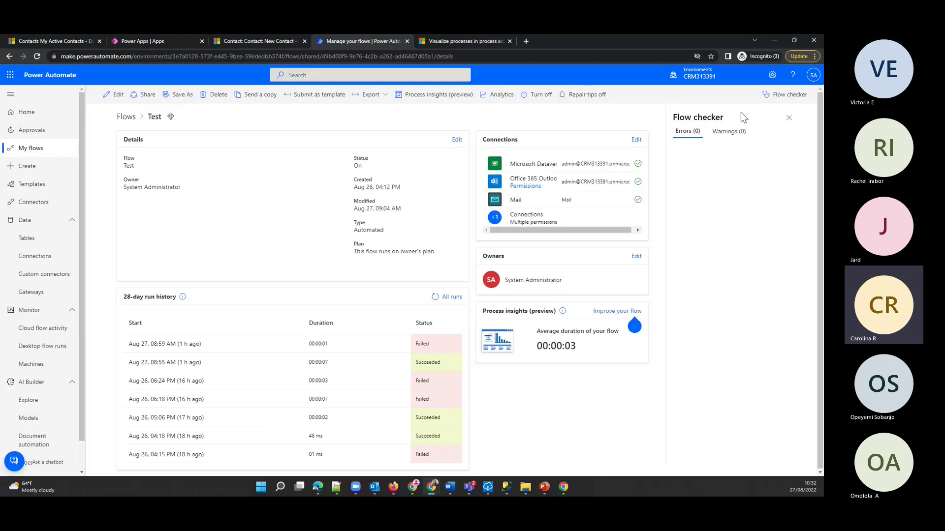
left_click(789, 118)
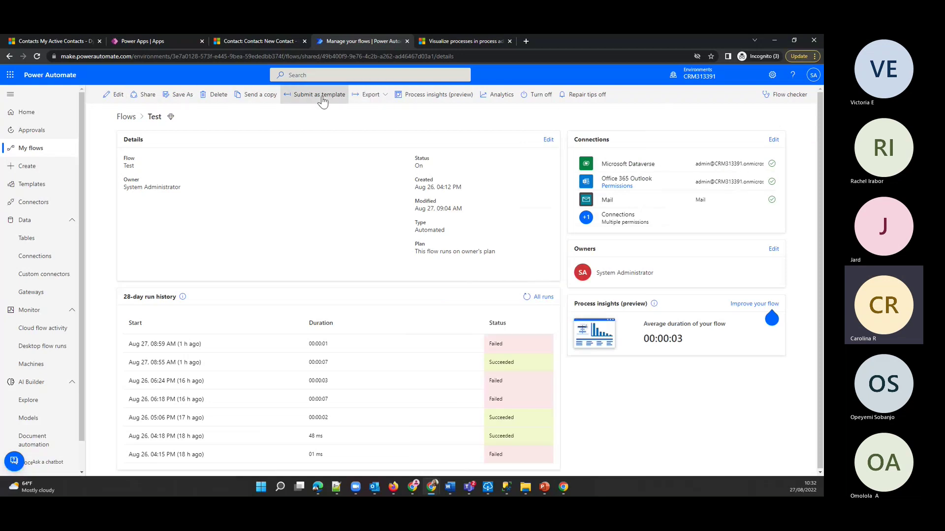
- Check the flow's Export options, dismiss them, and go to the Create page
left_click(369, 95)
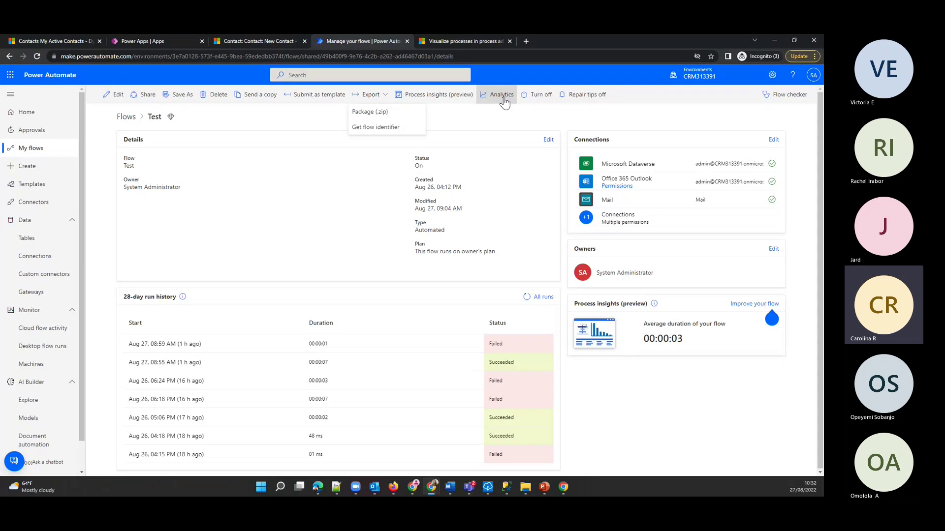
left_click(255, 114)
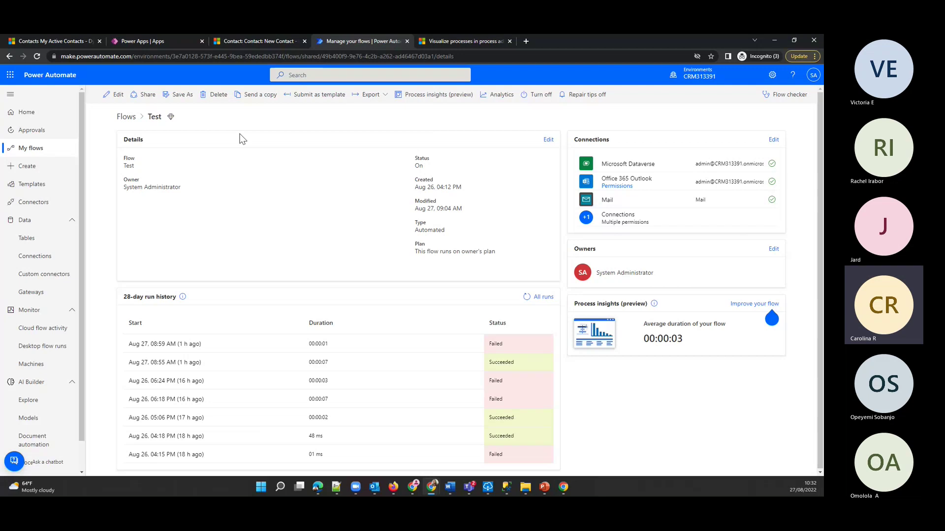
left_click(63, 169)
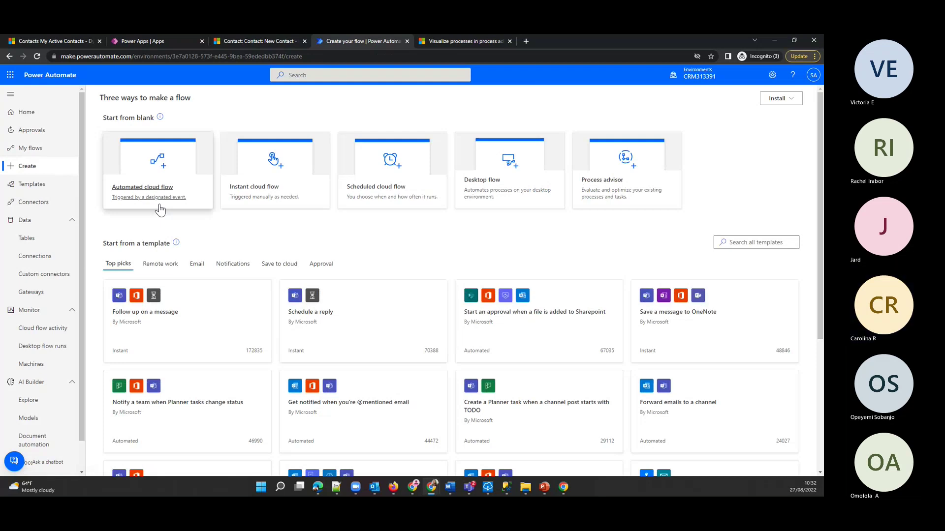
- Start an Automated cloud flow, then switch to the Dynamics 365 My Active Contacts tab
left_click(160, 209)
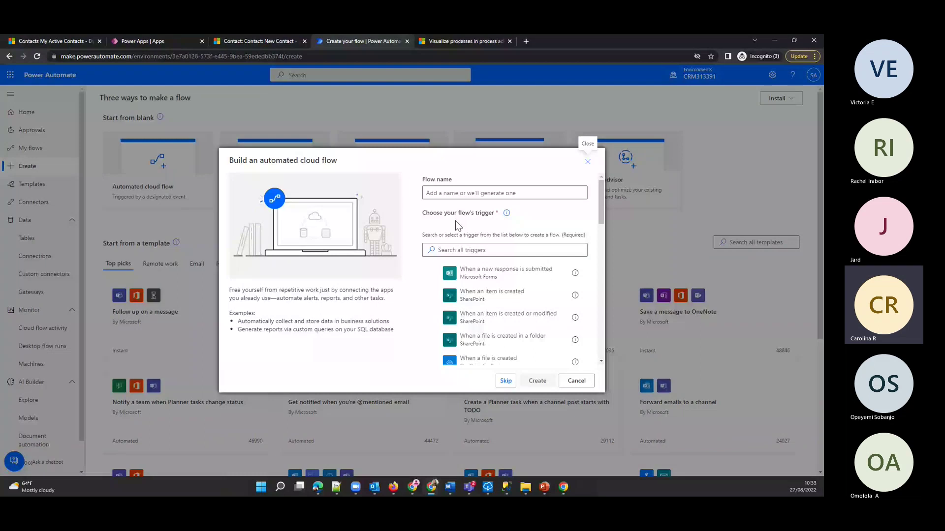
left_click(58, 40)
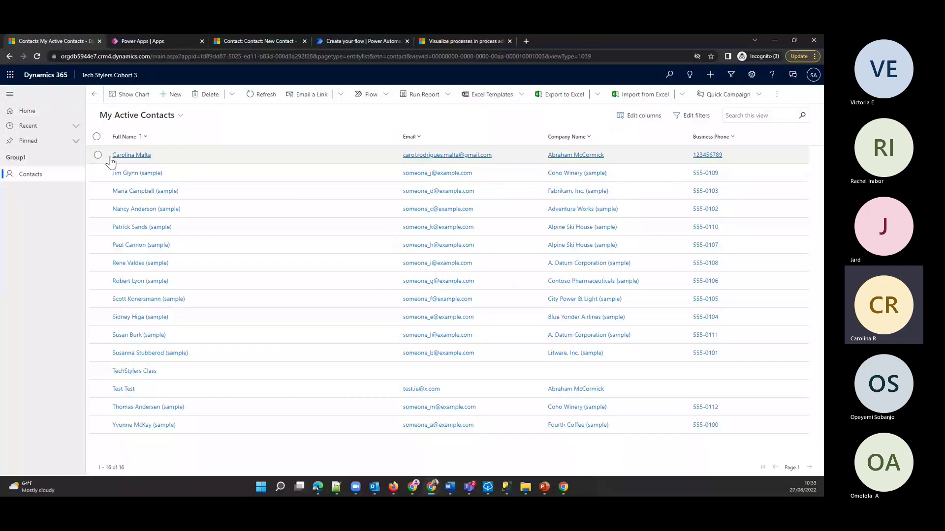
- Open a blank New Contact form in Dynamics 365, then return to the Create your flow tab
left_click(167, 104)
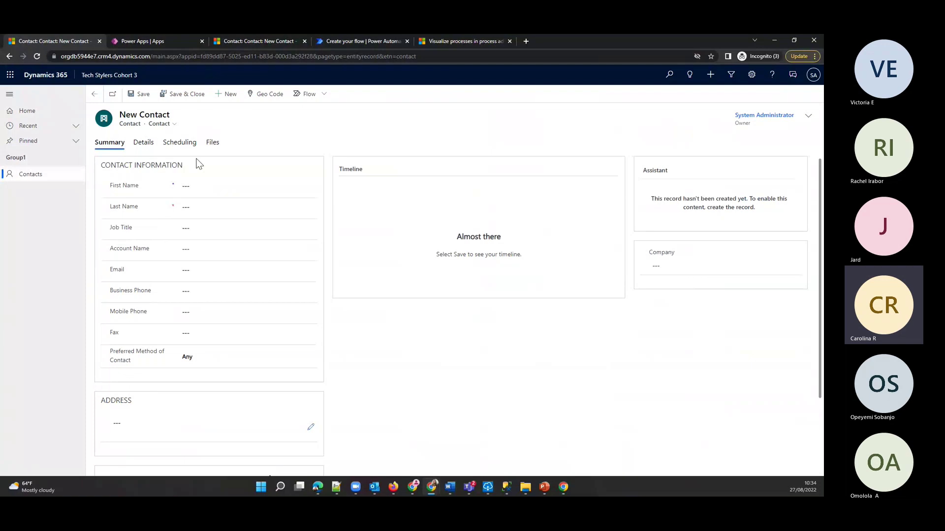
left_click(361, 39)
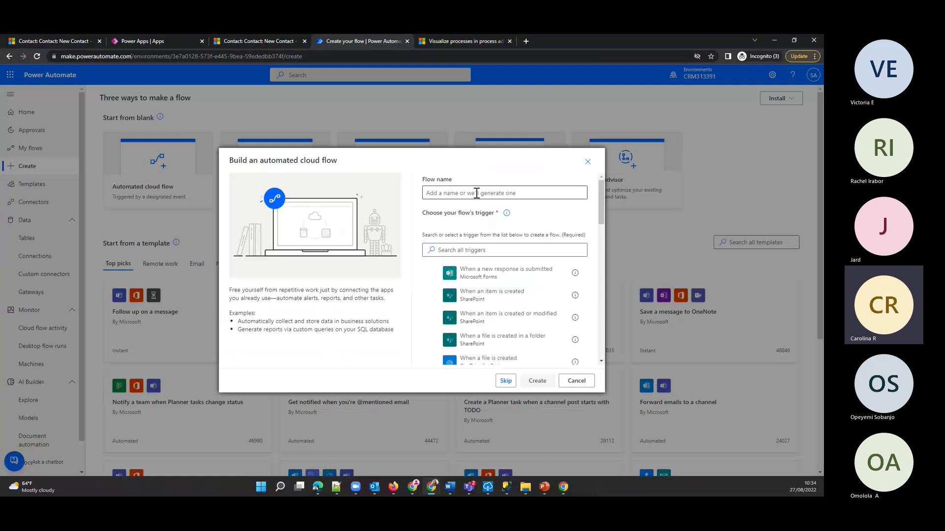
- Pick the Dataverse 'When a row is added, modified or deleted' trigger
left_click(490, 250)
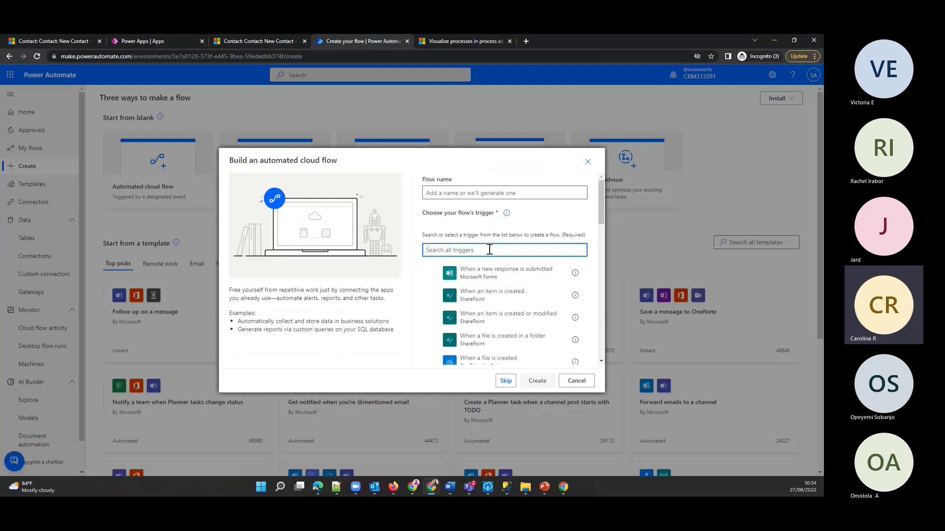
type("data")
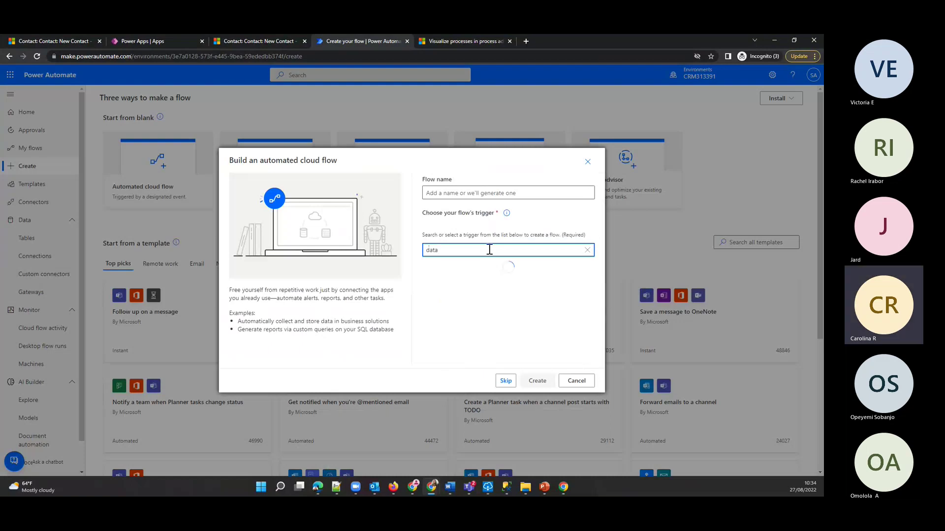
type("ve")
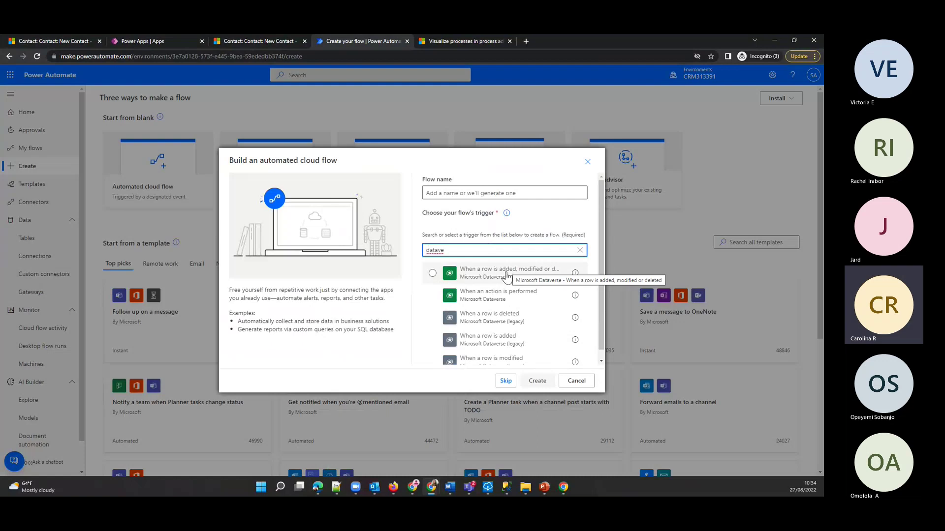
left_click(475, 277)
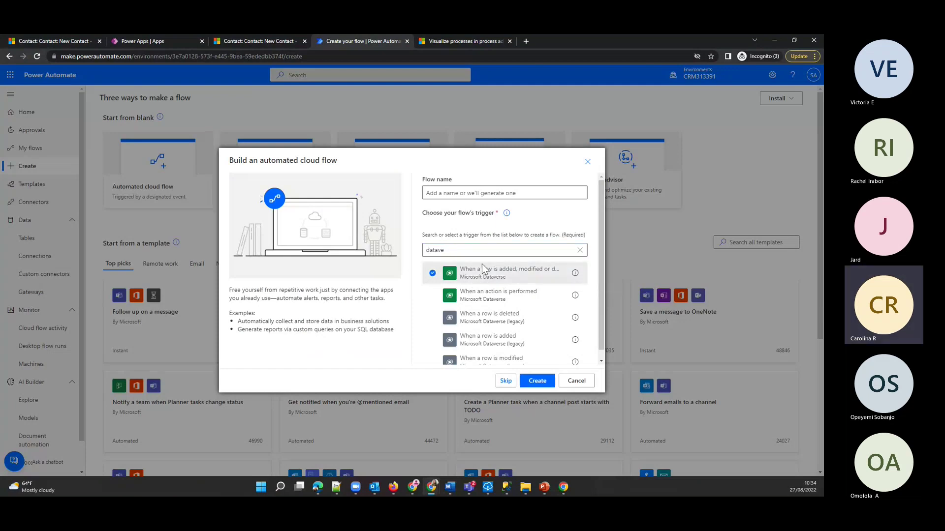
- Name the flow 'TechStylers Power Automate Class' and create it
left_click(516, 194)
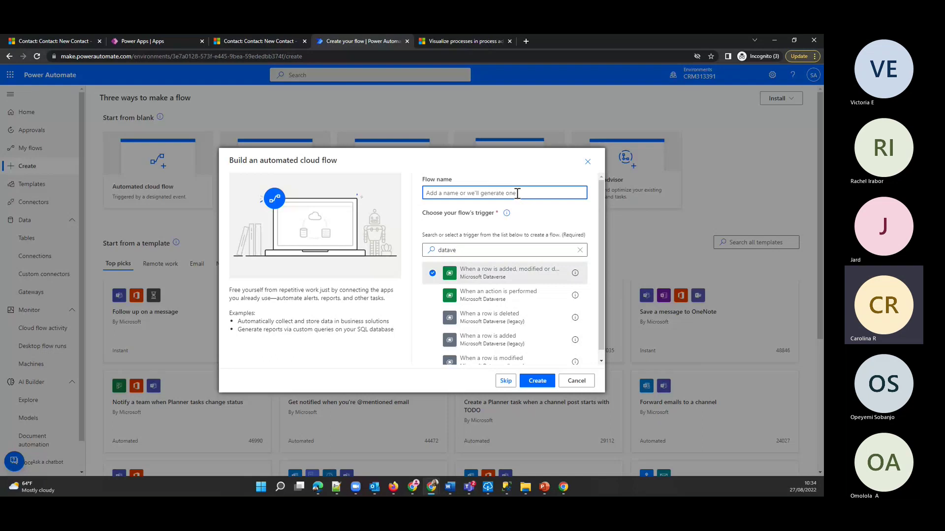
type("TechStylers O")
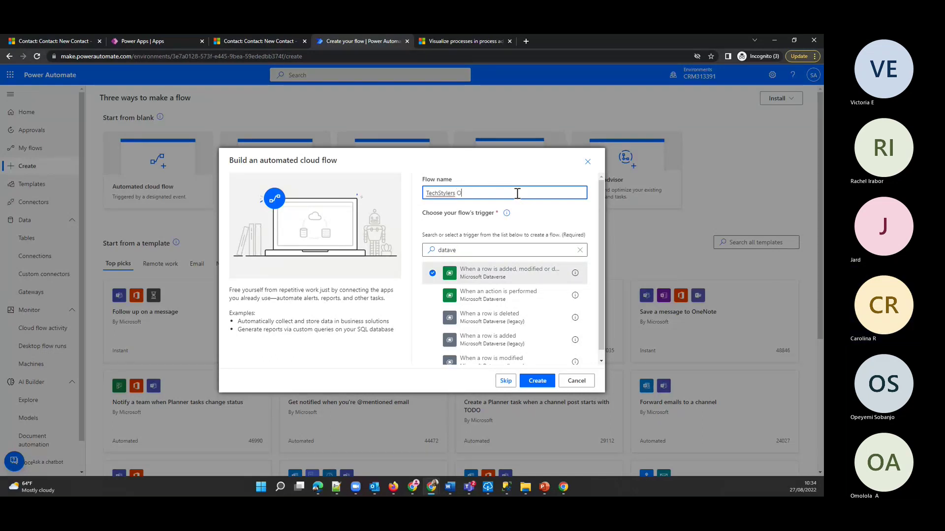
key("BackSpace")
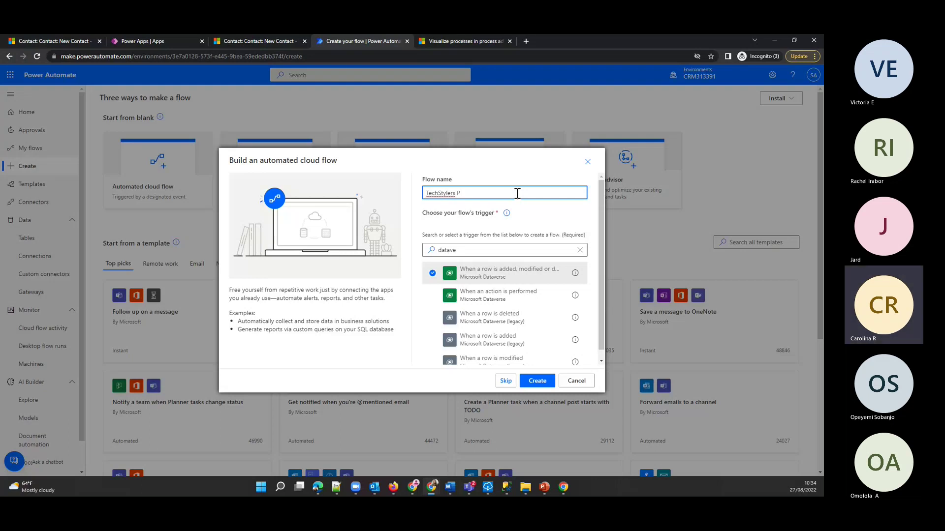
type("Power Automate Class")
left_click(537, 381)
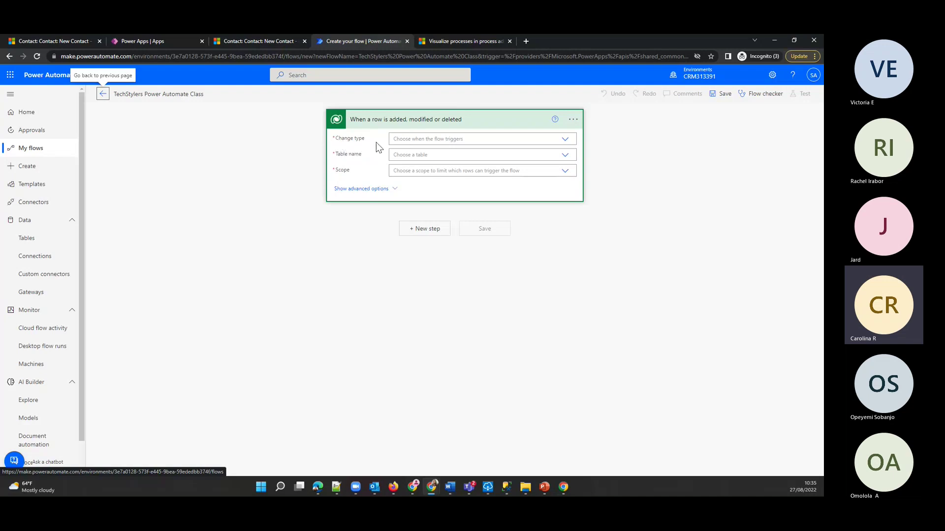
- Set the trigger to change type Added, table Contacts, scope Organization, and show advanced options
left_click(565, 139)
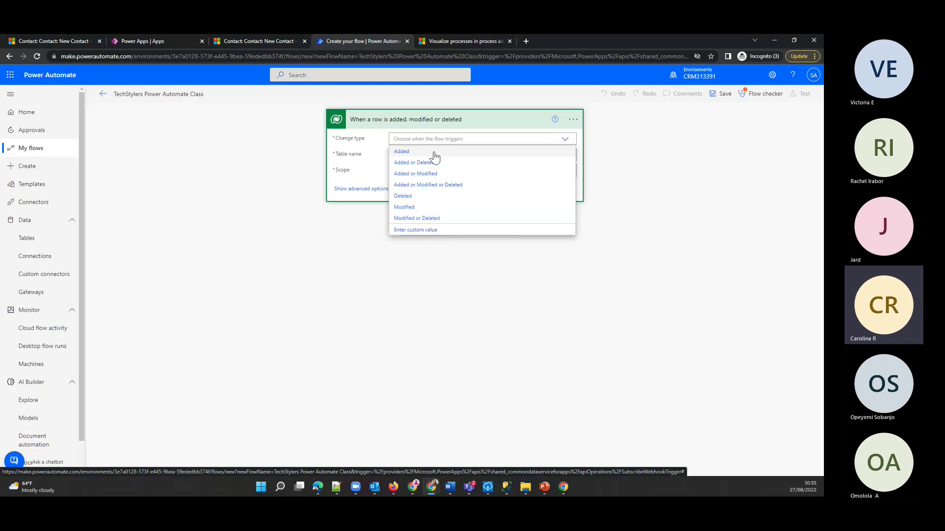
left_click(408, 155)
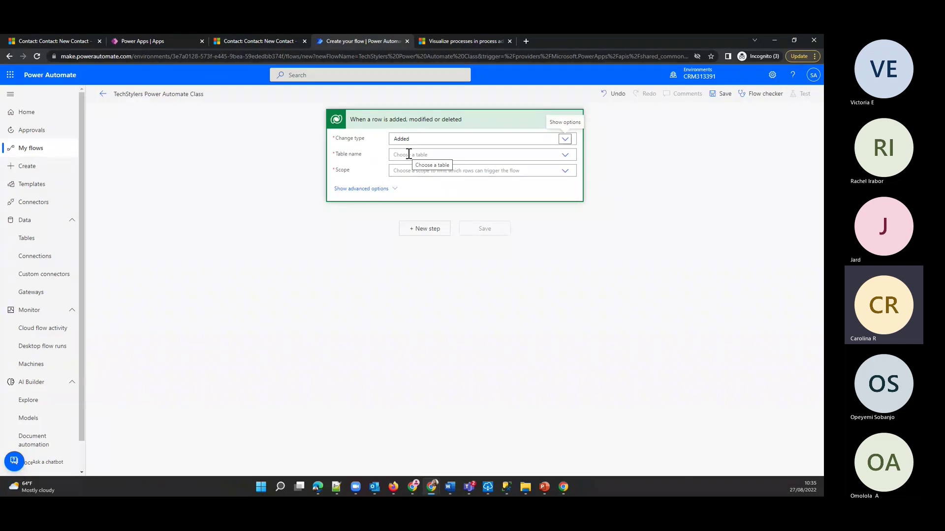
left_click(510, 156)
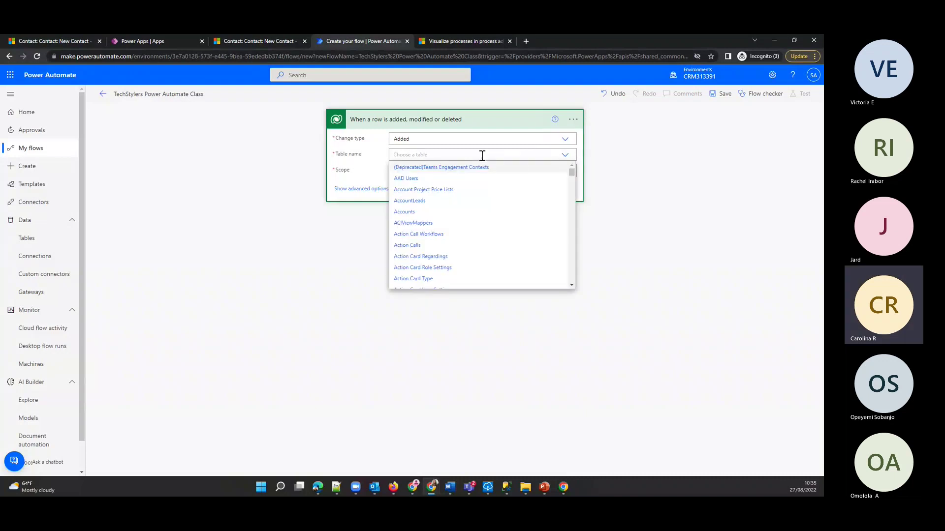
type("contac")
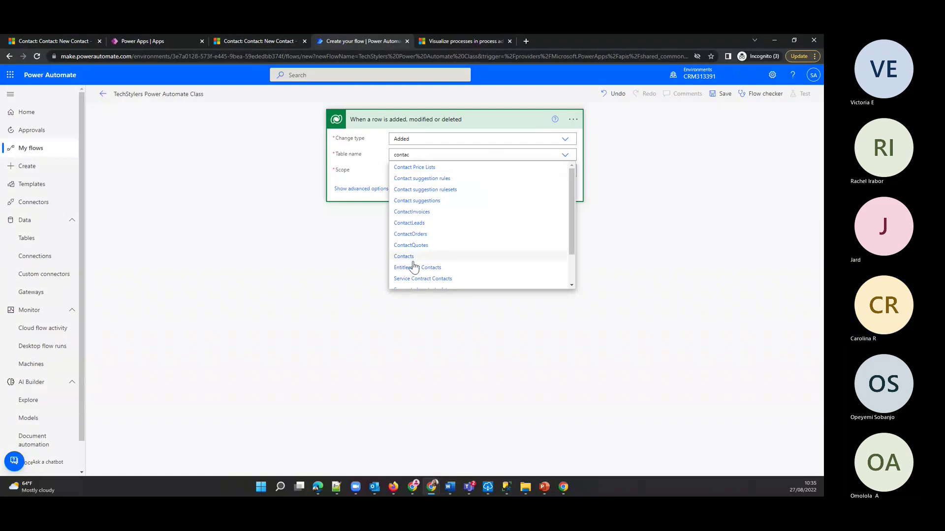
left_click(411, 257)
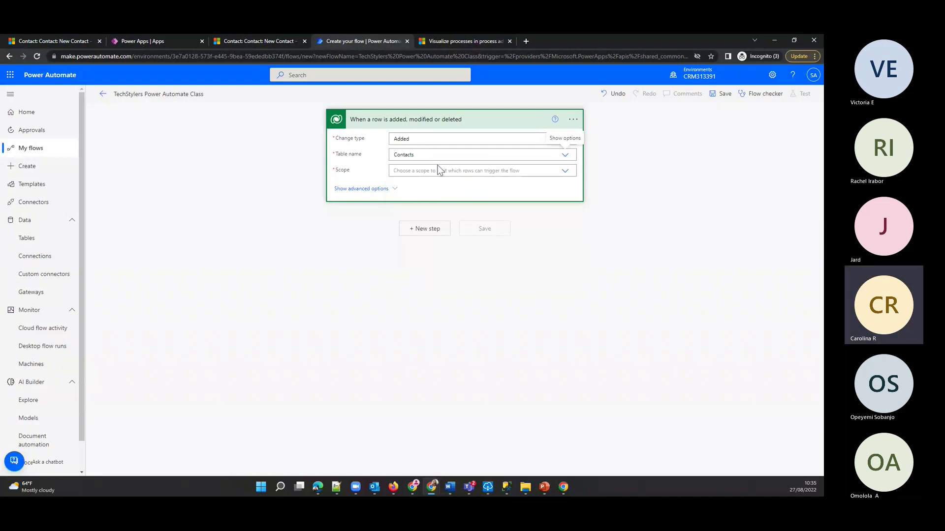
left_click(438, 170)
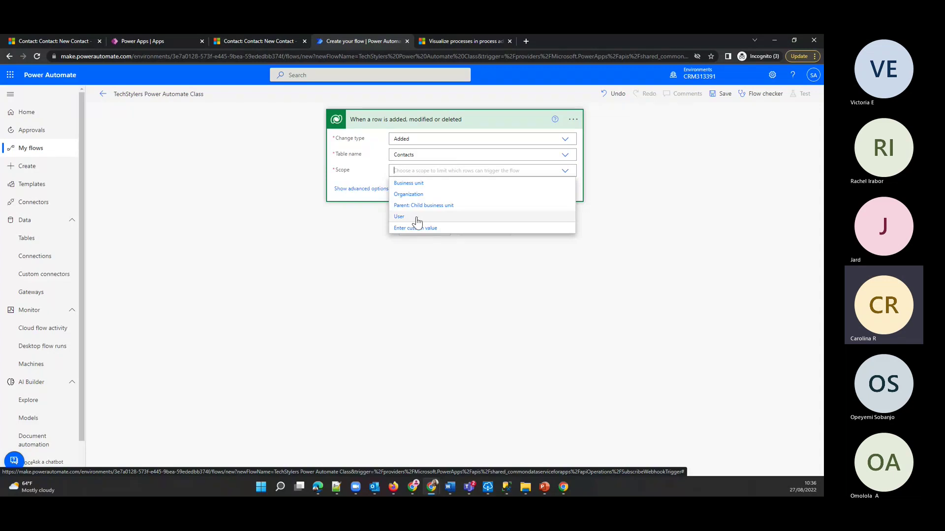
left_click(421, 196)
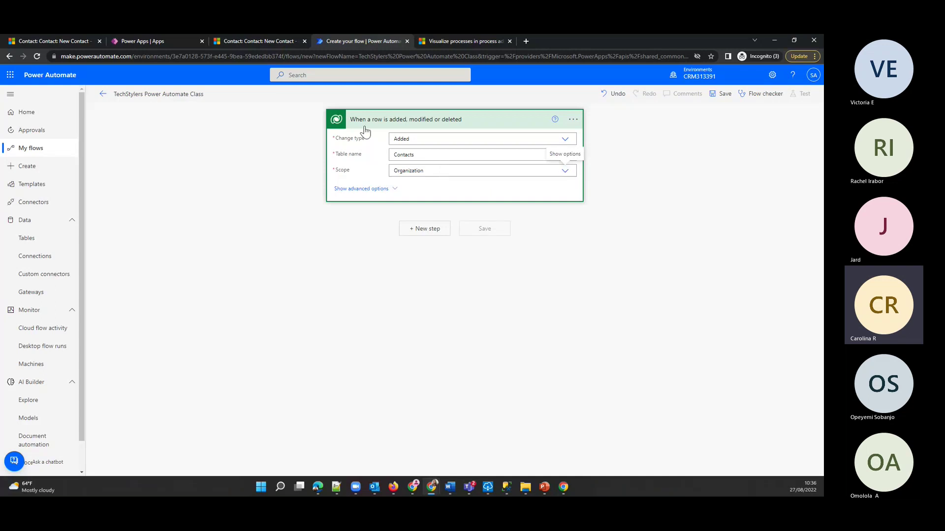
left_click(380, 192)
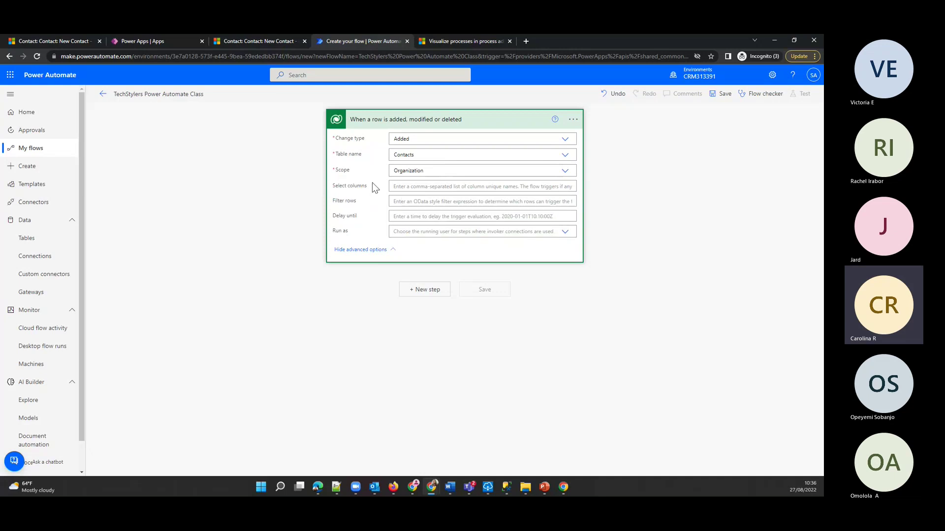
- Type 'name,email,phone' into Select columns, then clear it again
left_click(419, 185)
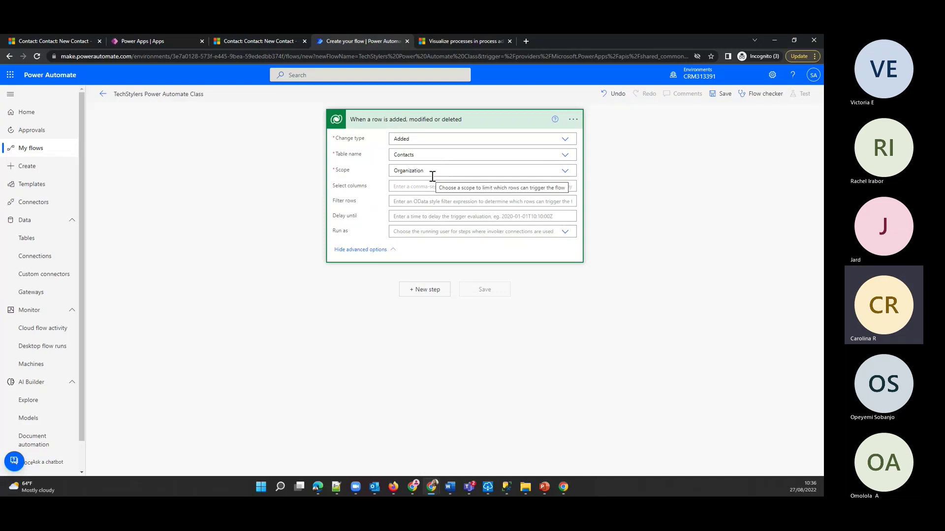
type("name")
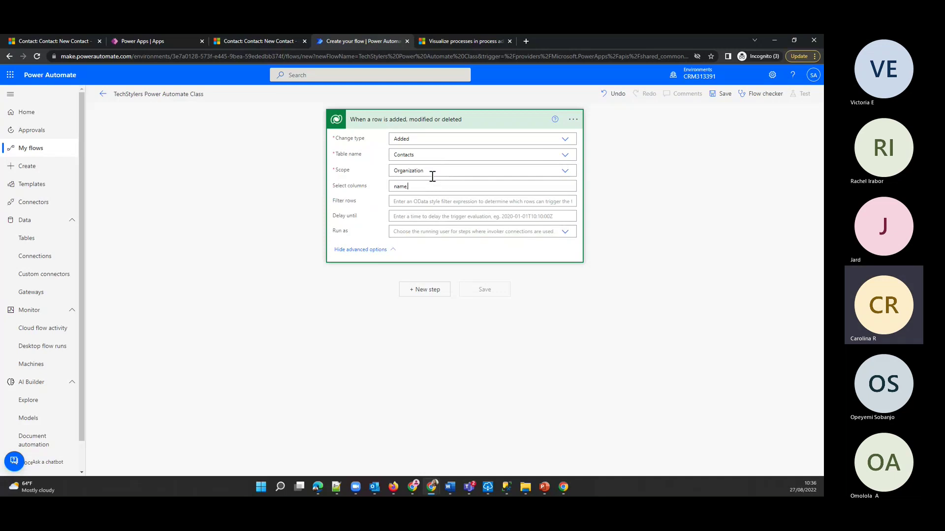
type(",email")
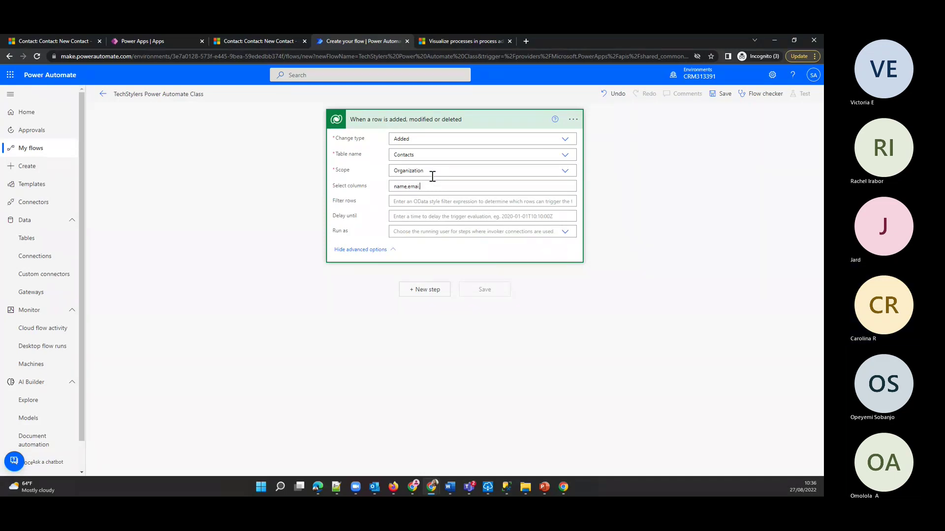
type(",")
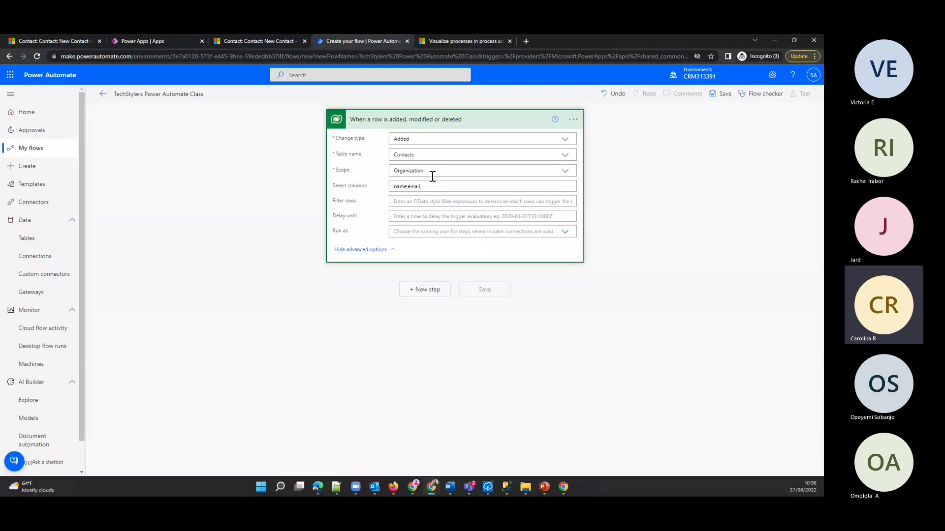
type("phone")
left_click_drag(449, 187, 338, 173)
key("BackSpace")
- Draft a Filter rows expression like type eq 'Private', then clear it
left_click(422, 201)
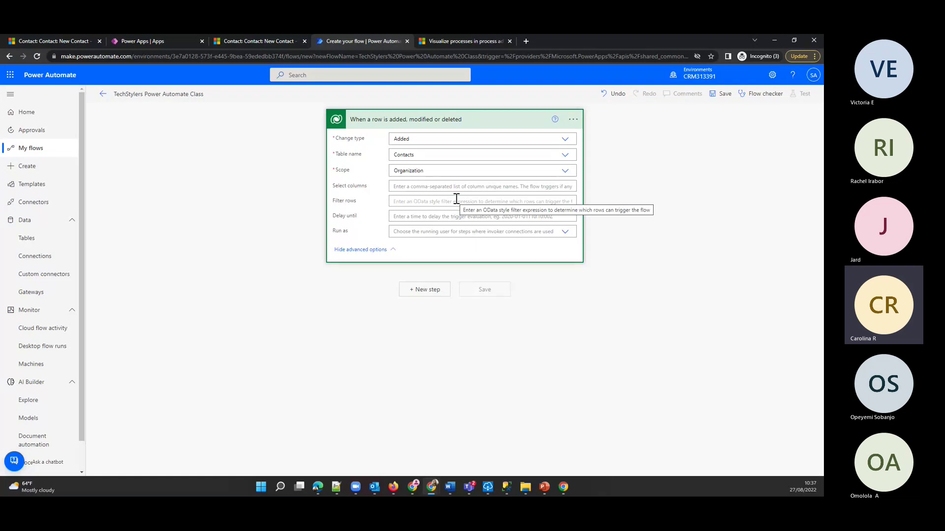
type("type")
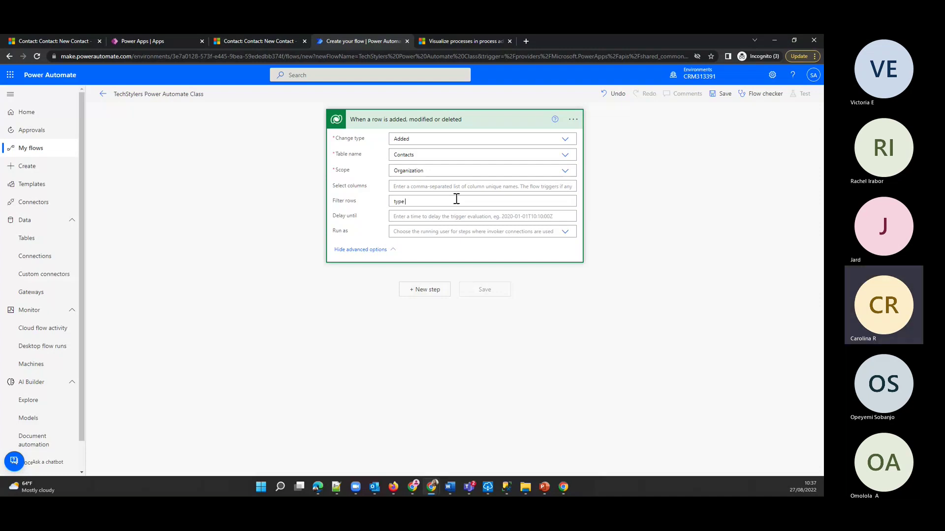
type("is")
key("BackSpace")
type("Private")
type("'")
key("ctrl+Left")
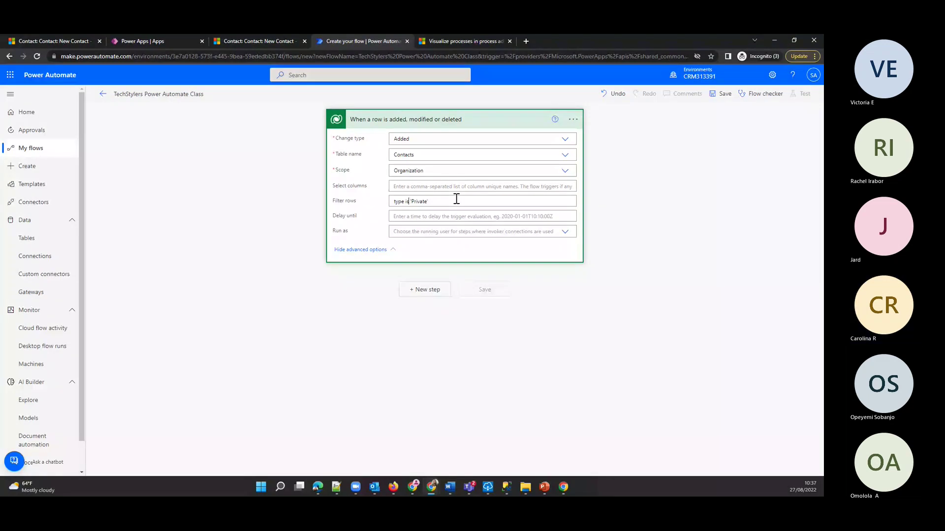
key("BackSpace")
key("BackSpace")
type("eq")
key("End")
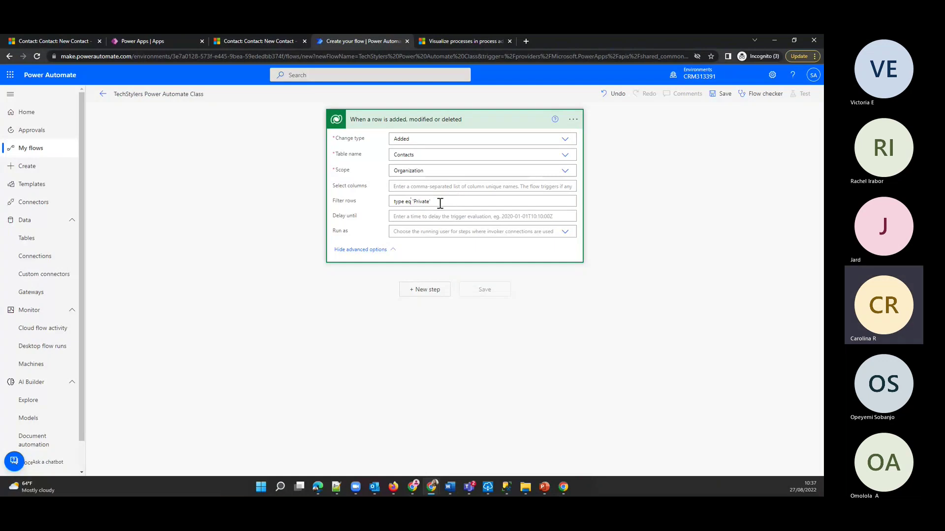
left_click_drag(440, 203, 390, 209)
key("BackSpace")
- Open the Run as list and close it without choosing a user
left_click(505, 219)
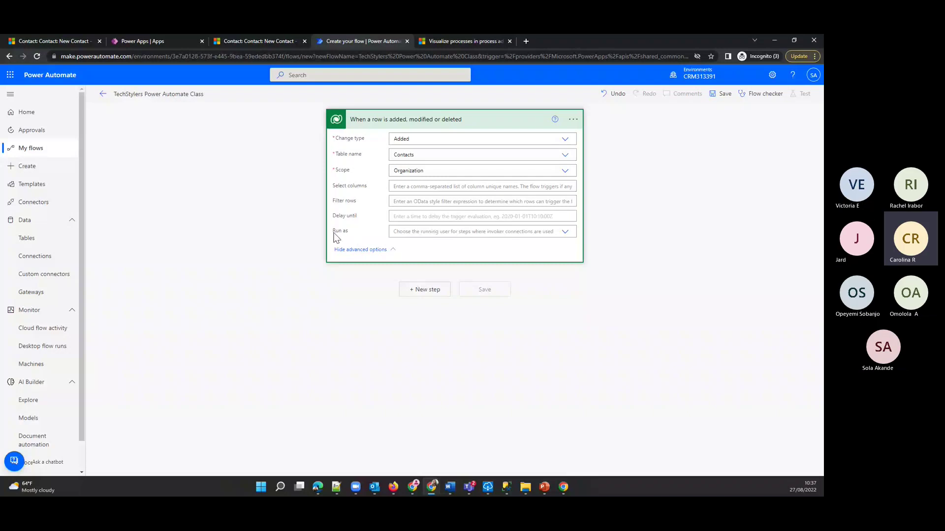
left_click(565, 233)
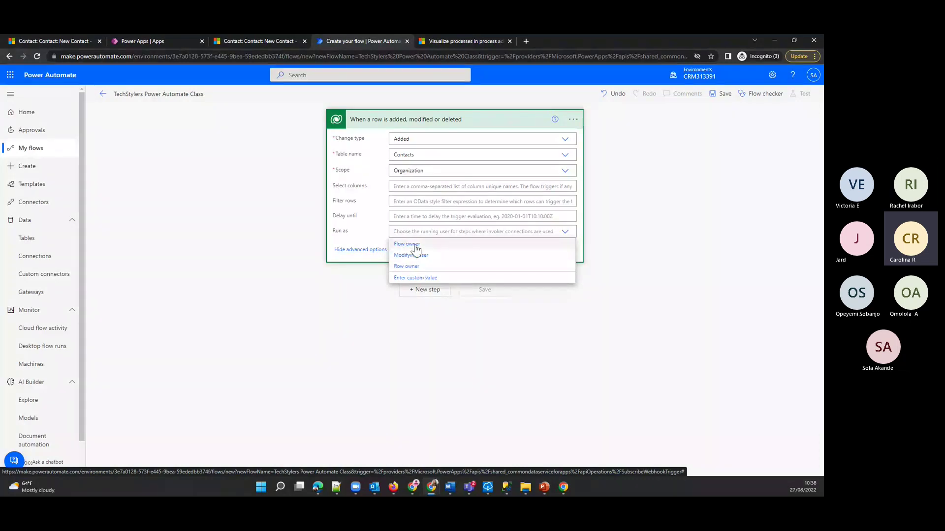
left_click(386, 248)
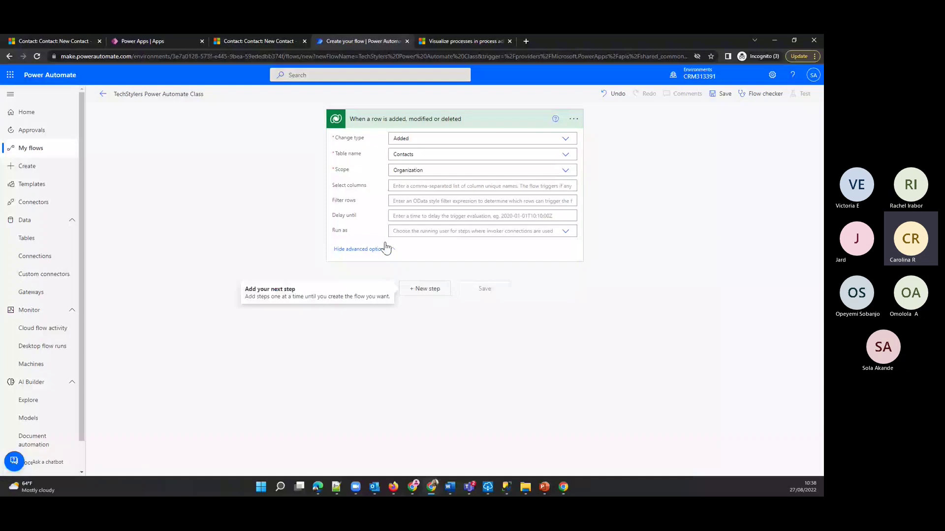
- Hide the advanced options and retitle the trigger 'Trigger - When a Contact is added'
left_click(386, 249)
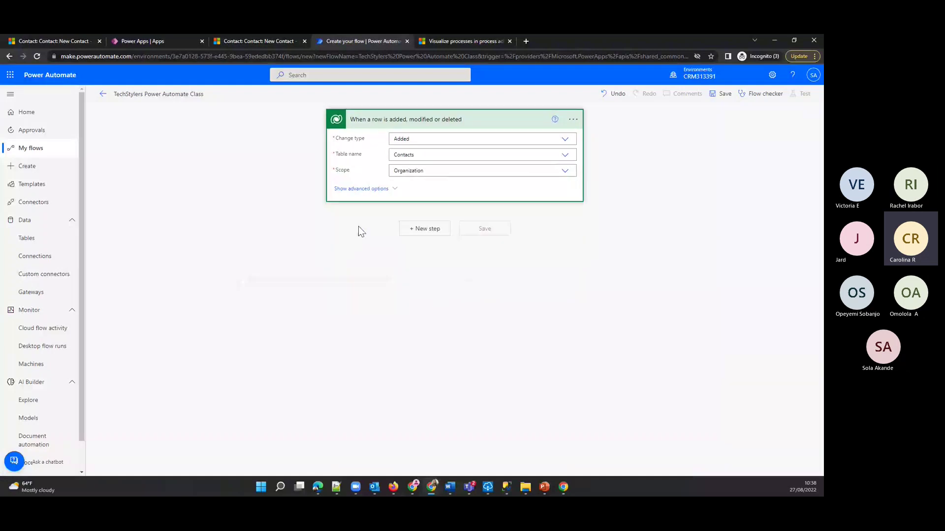
left_click(338, 288)
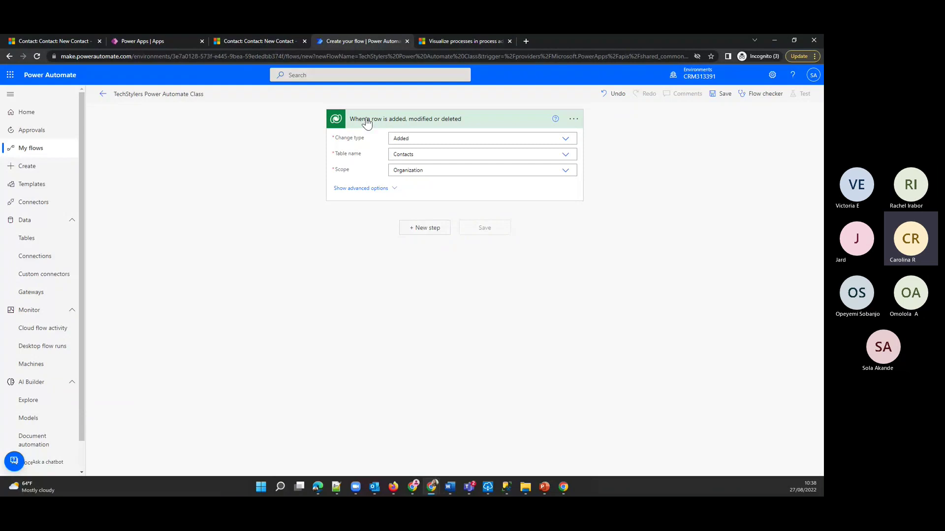
left_click(579, 118)
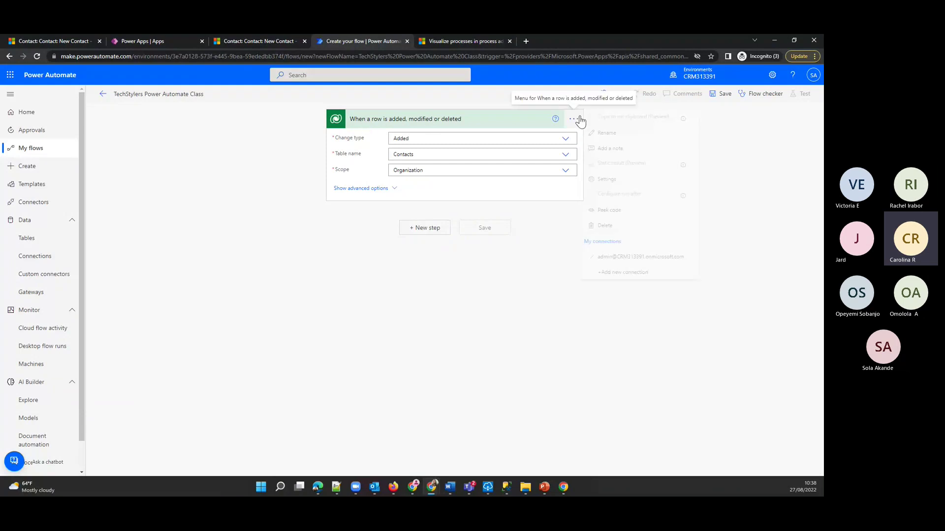
left_click(623, 141)
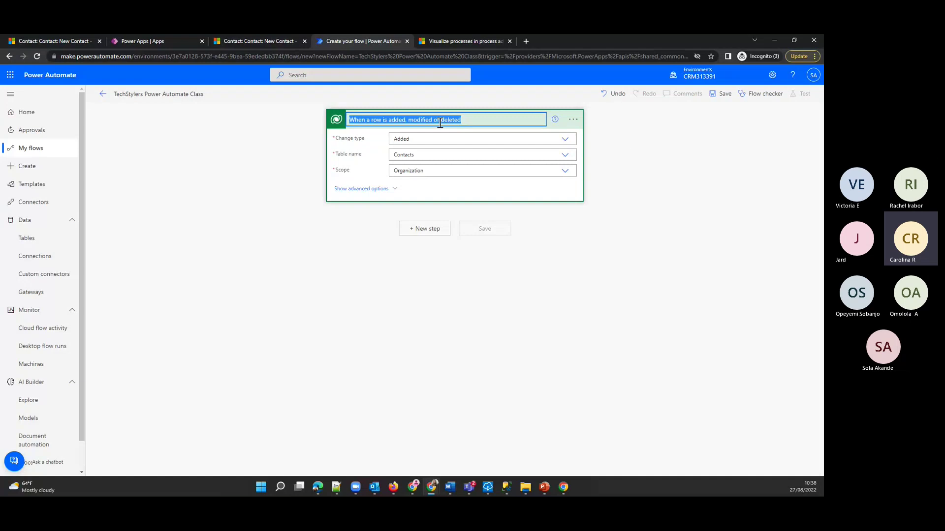
left_click(369, 120)
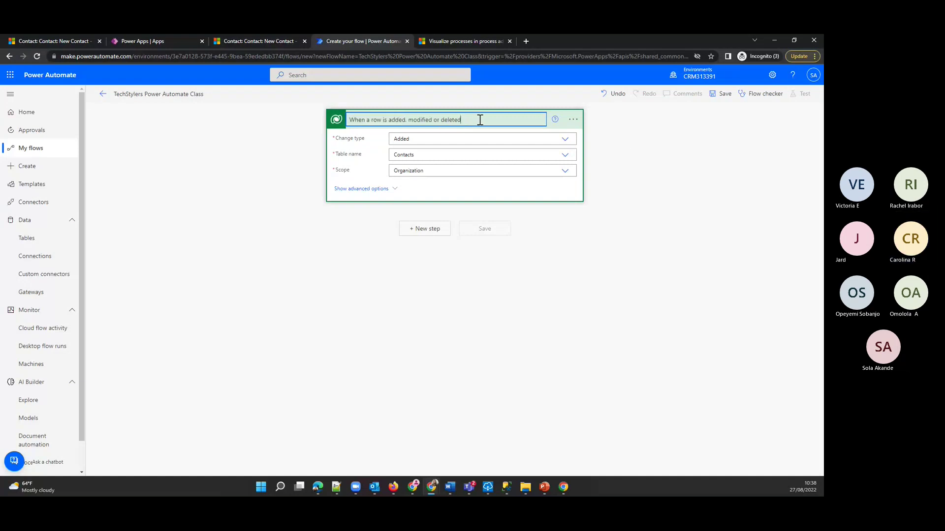
key("BackSpace")
key("BackSpace")
key("BackSpace")
key("BackSpace")
key("BackSpace")
key("BackSpace")
key("BackSpace")
key("BackSpace")
key("BackSpace")
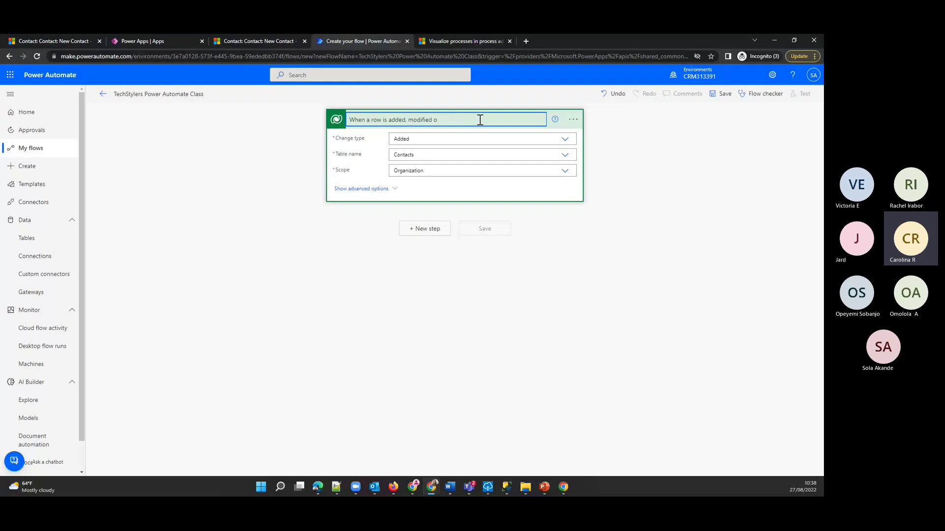
key("BackSpace")
key("BackSpace")
key("BackSpace")
key("BackSpace")
key("BackSpace")
key("BackSpace")
key("BackSpace")
key("BackSpace")
key("BackSpace")
key("BackSpace")
key("BackSpace")
key("BackSpace")
key("BackSpace")
key("BackSpace")
key("BackSpace")
type("Contact")
type("T")
type("rigger ")
type("-")
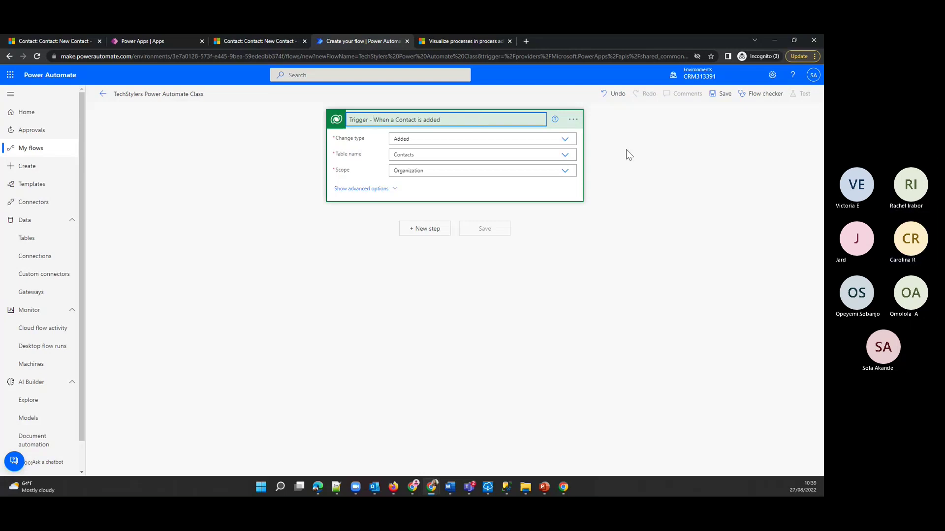
left_click(609, 162)
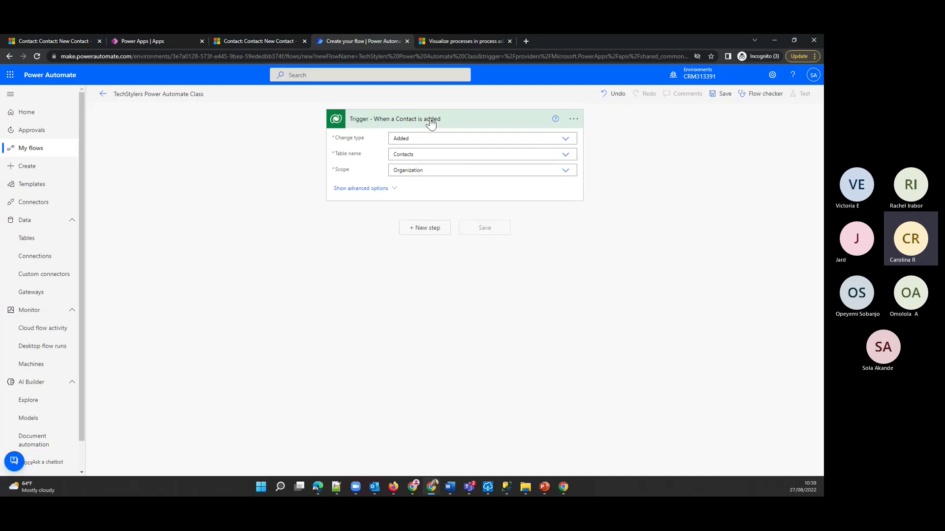
- Add an Office 365 Outlook 'Send an email (V2)' action after the trigger via a 'send em' search
left_click(423, 231)
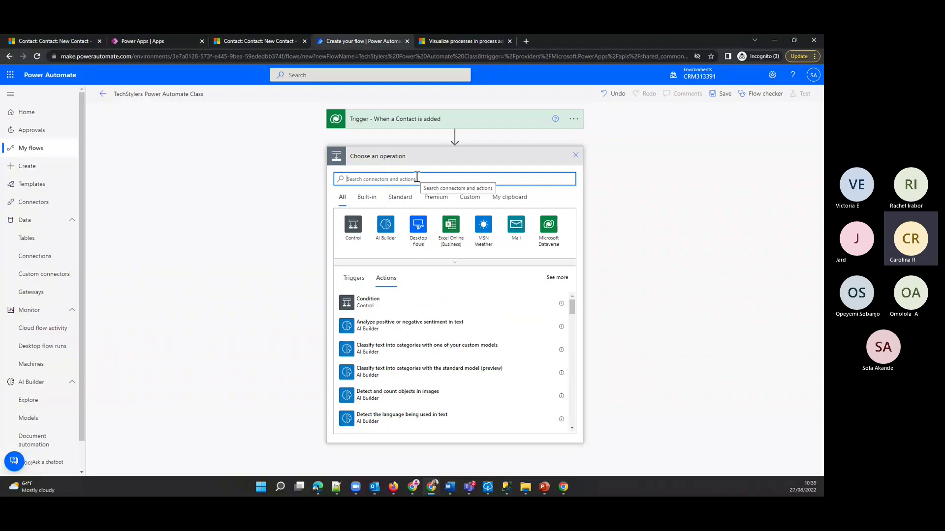
type("se")
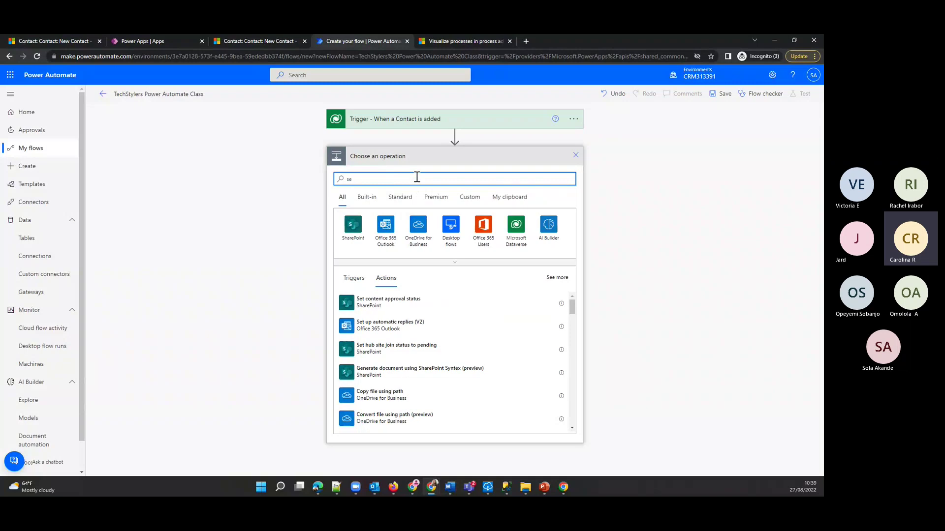
type("nd")
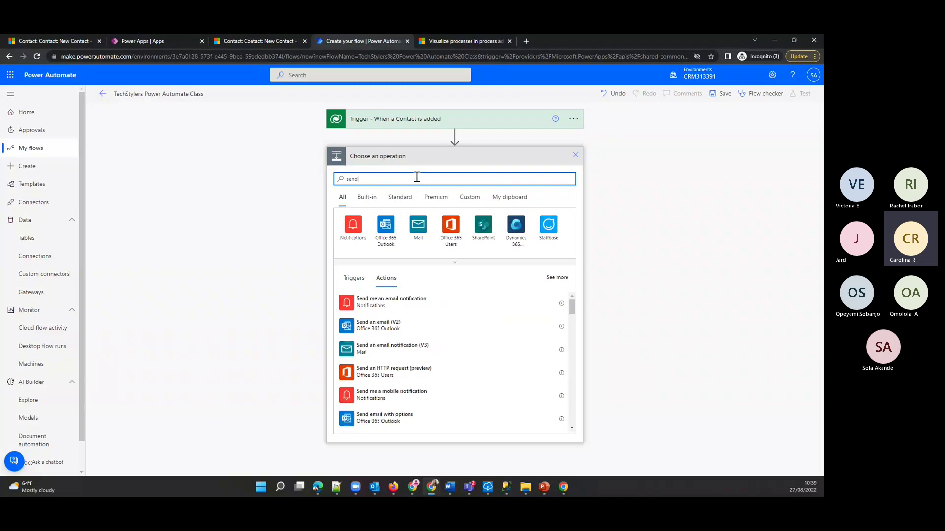
type(" em")
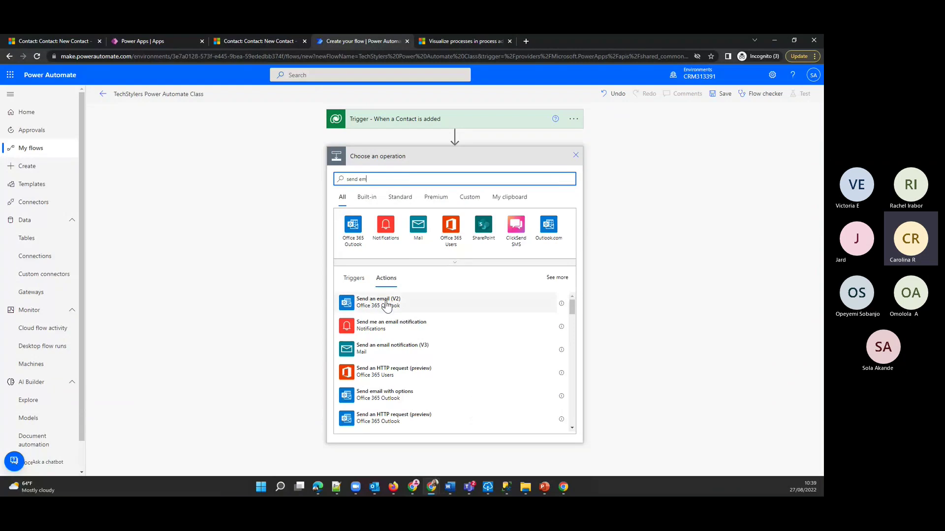
left_click(392, 307)
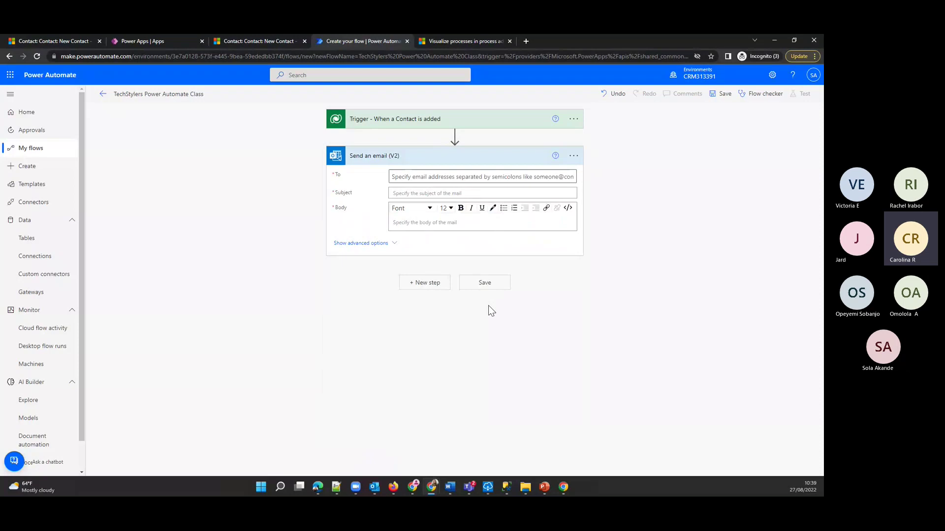
- Review the trigger card, then bring up dynamic content for the email's To field
left_click(452, 176)
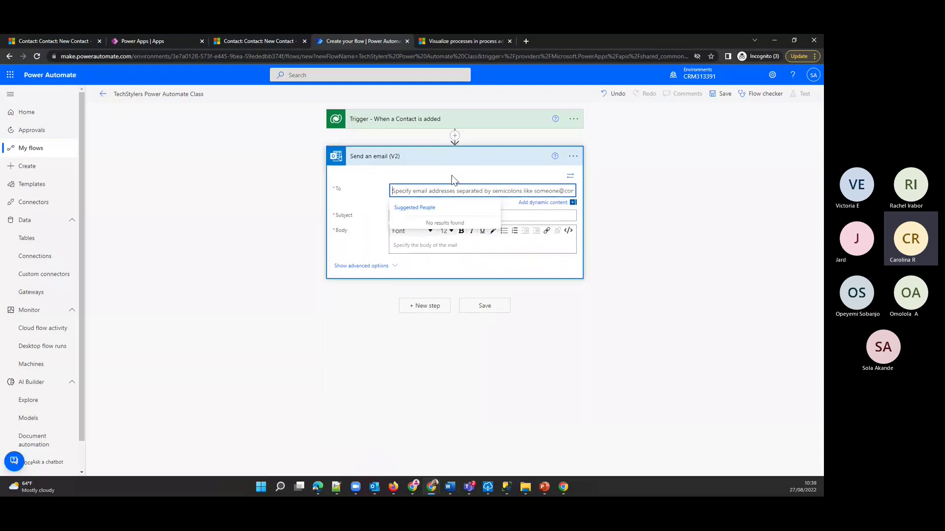
left_click(630, 183)
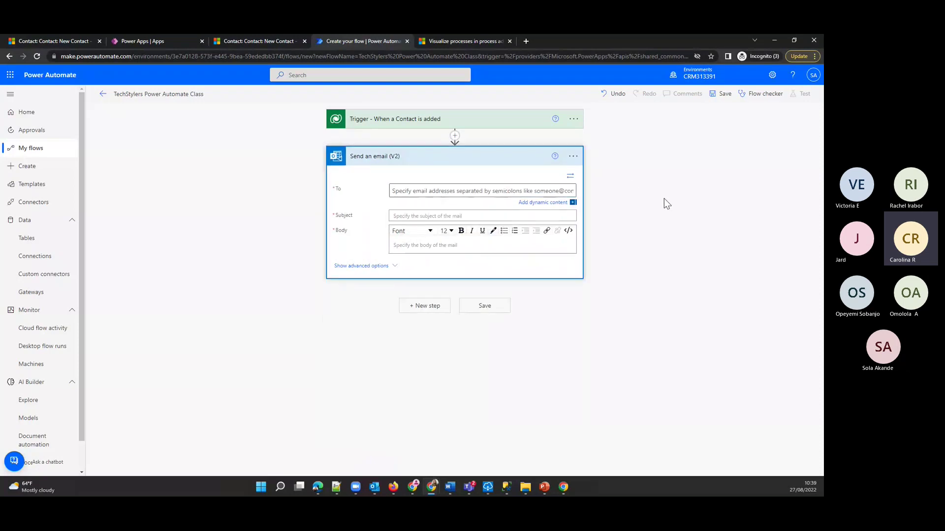
left_click(396, 127)
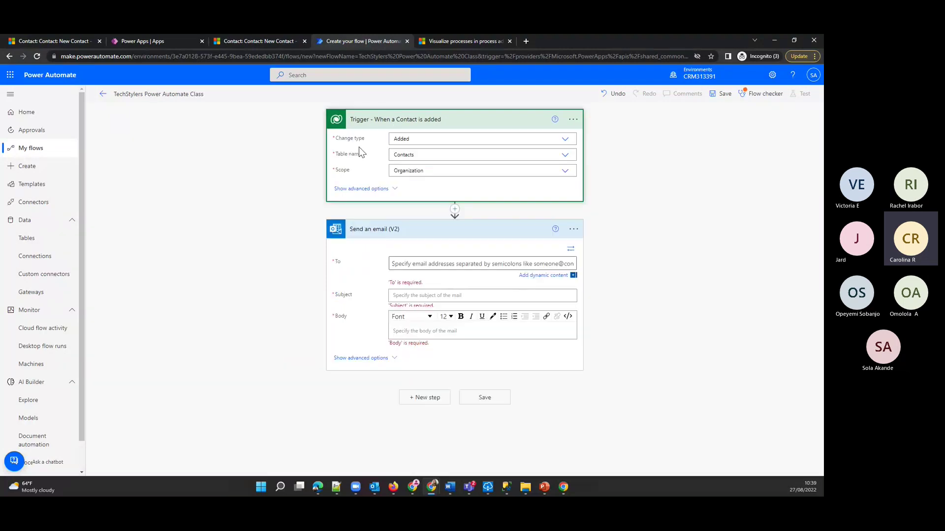
left_click(391, 127)
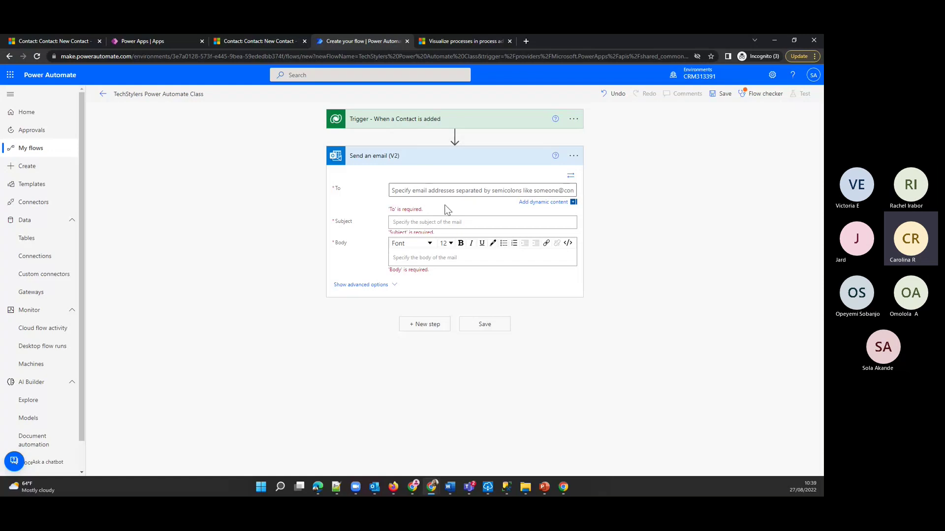
left_click(428, 192)
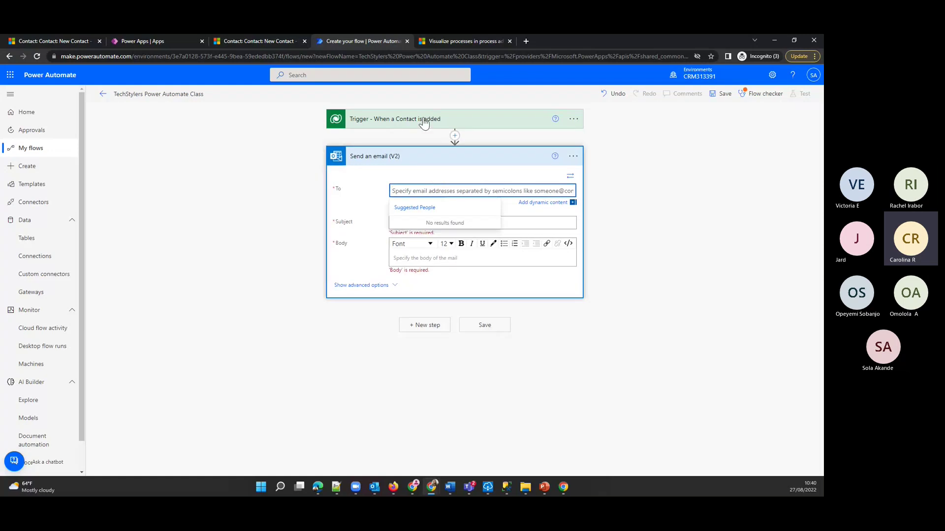
left_click(529, 206)
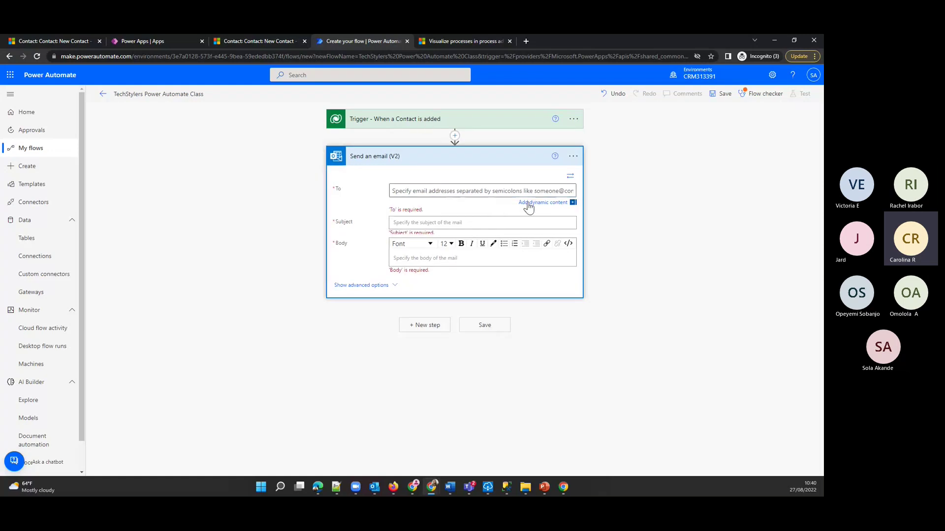
left_click(528, 204)
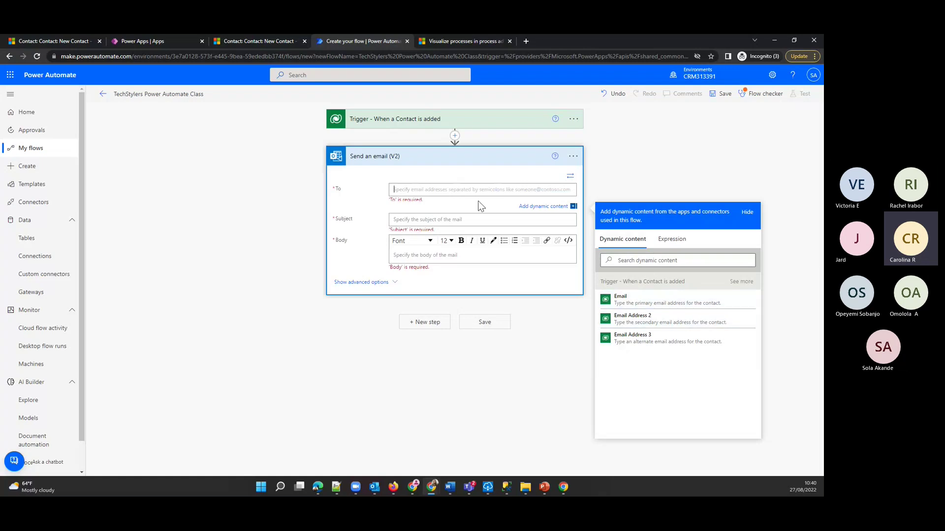
- Set To to the contact's Email token and Subject to 'Welcome'
left_click(643, 301)
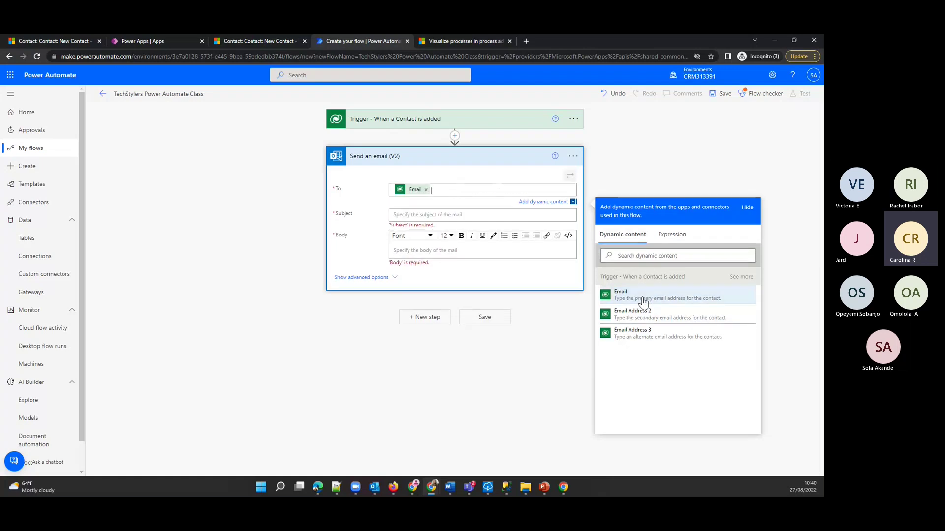
left_click(414, 213)
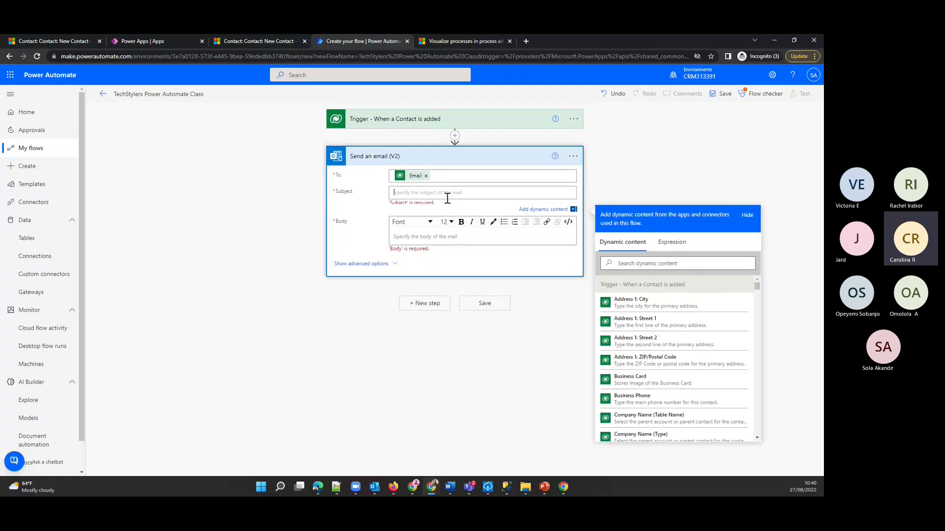
type("Welcome")
- Fill the body with the Full Name token and 'Welcome to the TechStylers classes!', then save
left_click(441, 234)
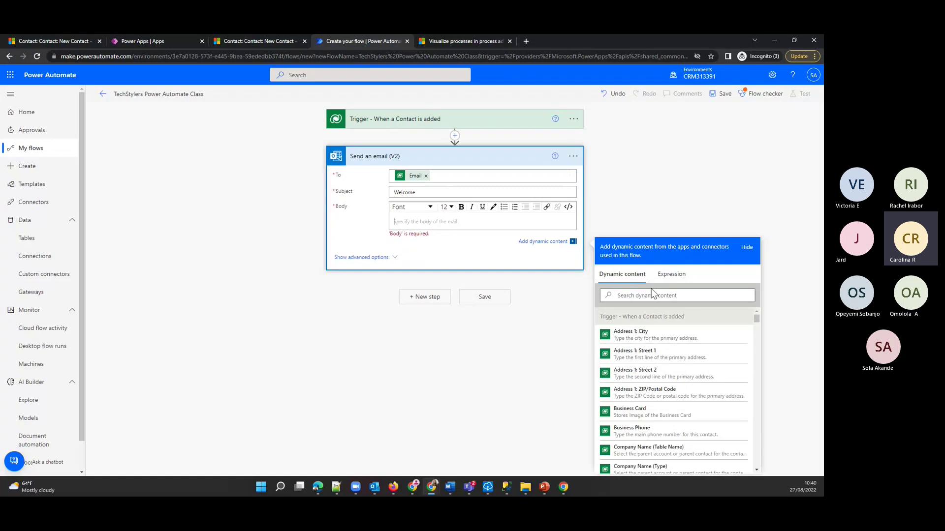
left_click(645, 295)
type("fu")
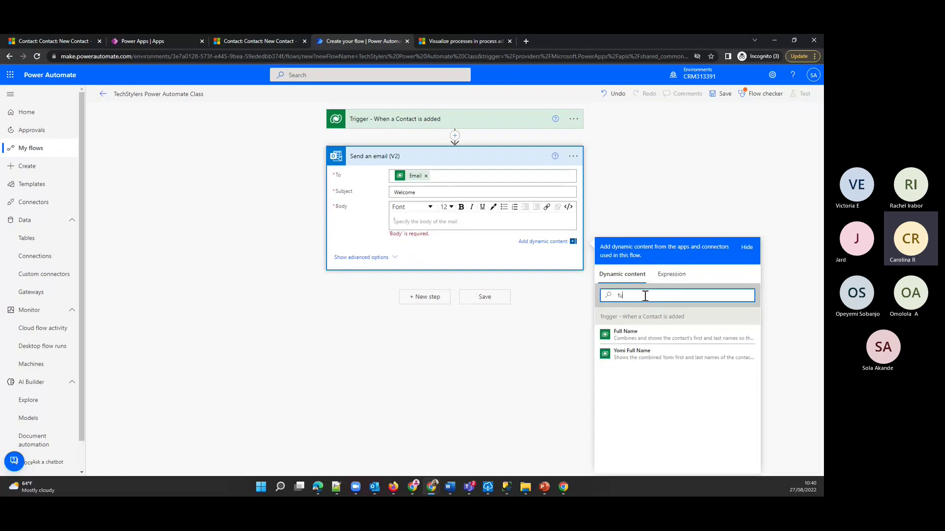
type("ll")
left_click(651, 335)
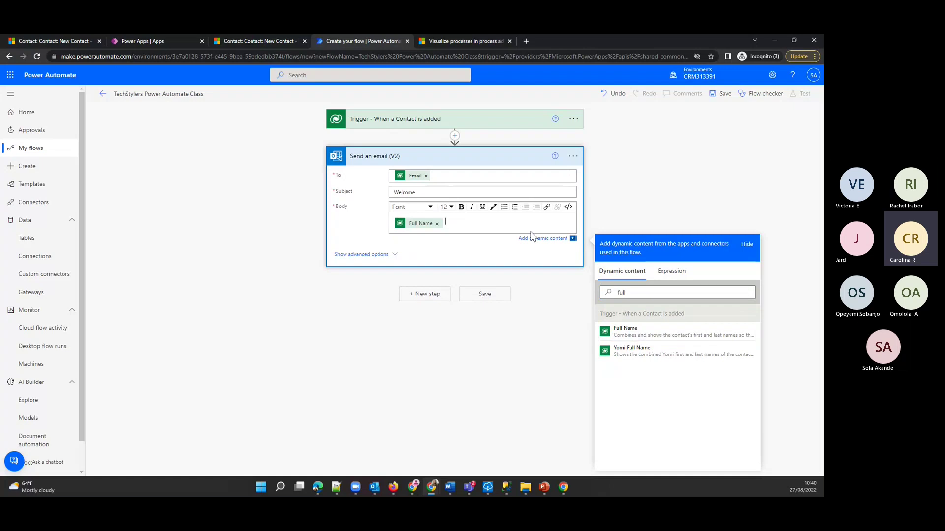
type("Welcome to the Tech")
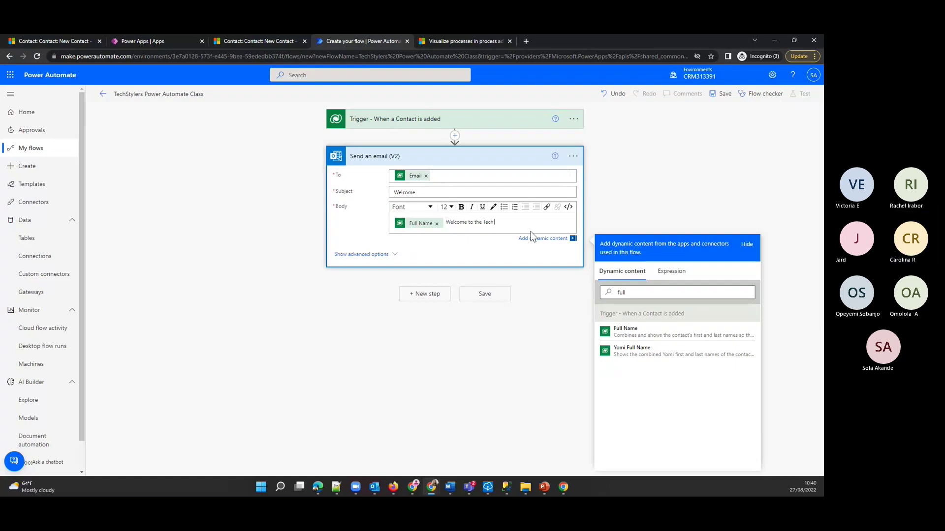
type("Sty")
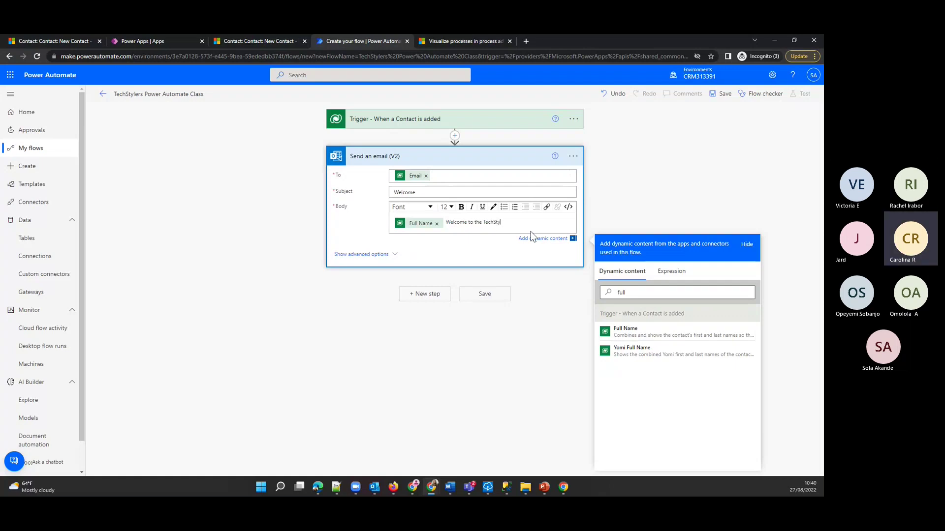
type("lers ")
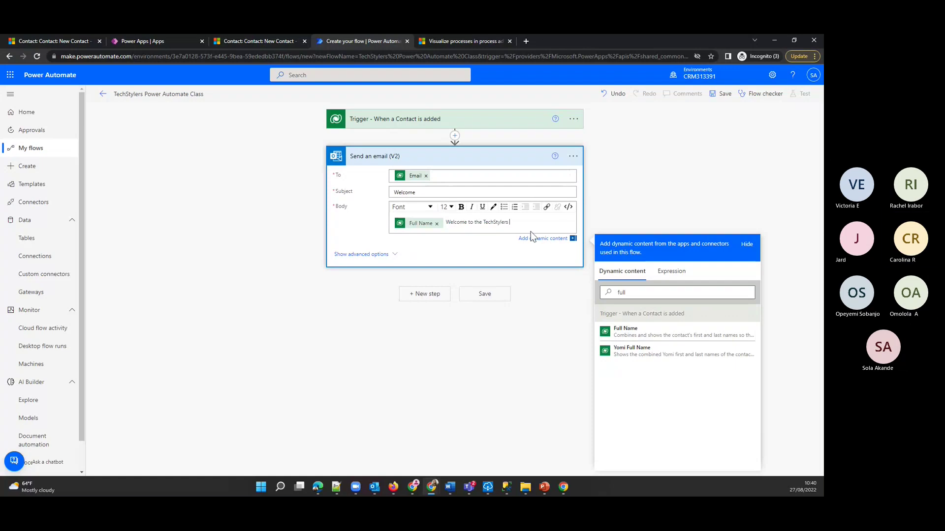
type("classes!")
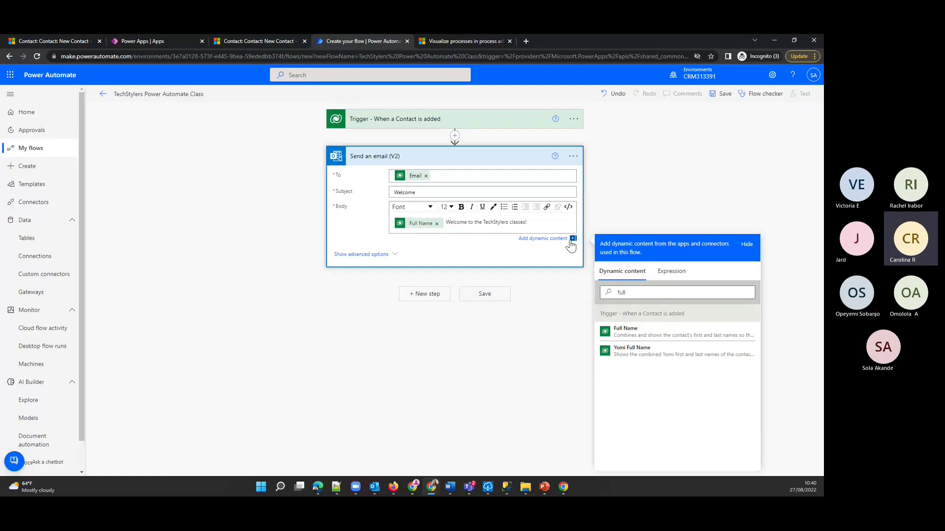
left_click(500, 297)
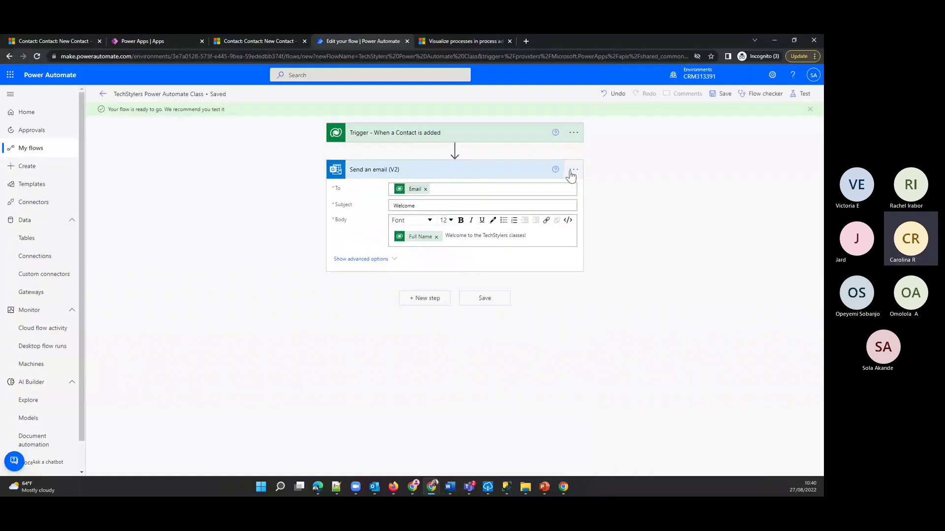
- Rename the email action 'Send Welcome email to the Contact' and save the flow
left_click(573, 170)
left_click(610, 261)
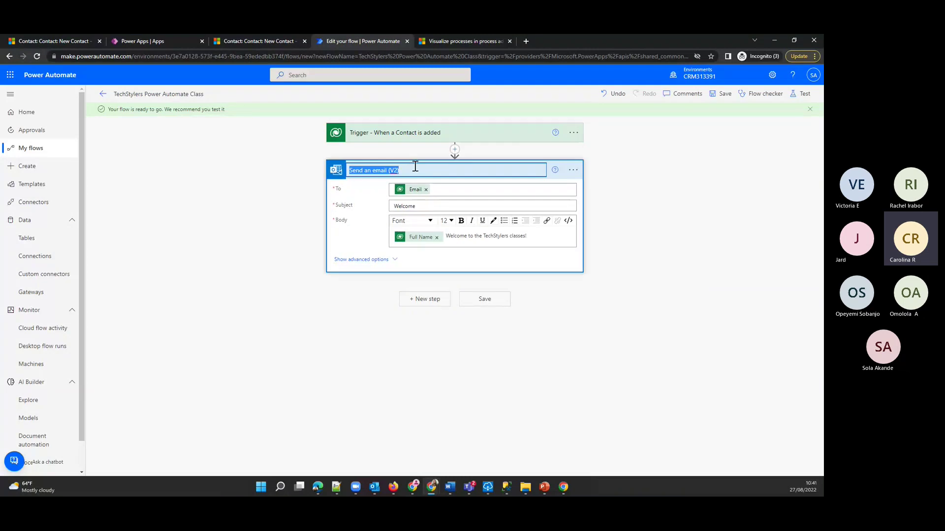
key("BackSpace")
type("Send WElcome email to")
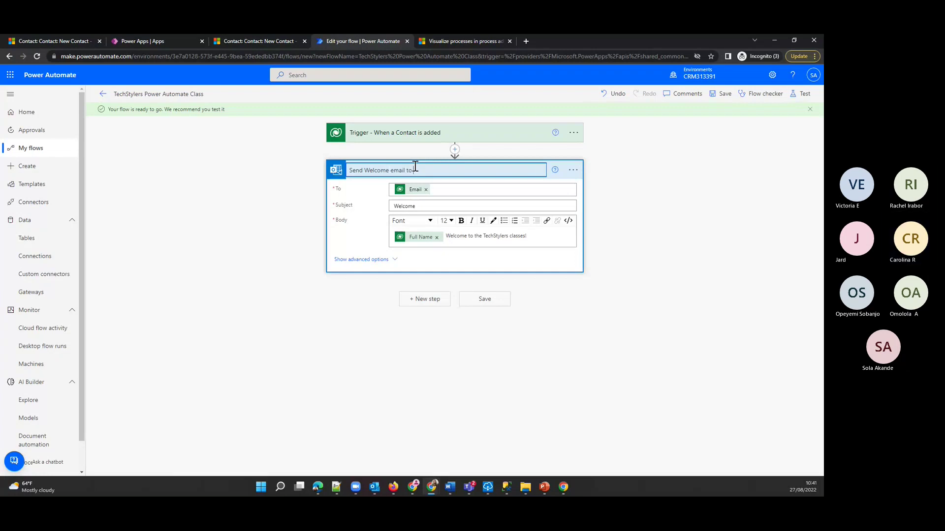
type(" neContact")
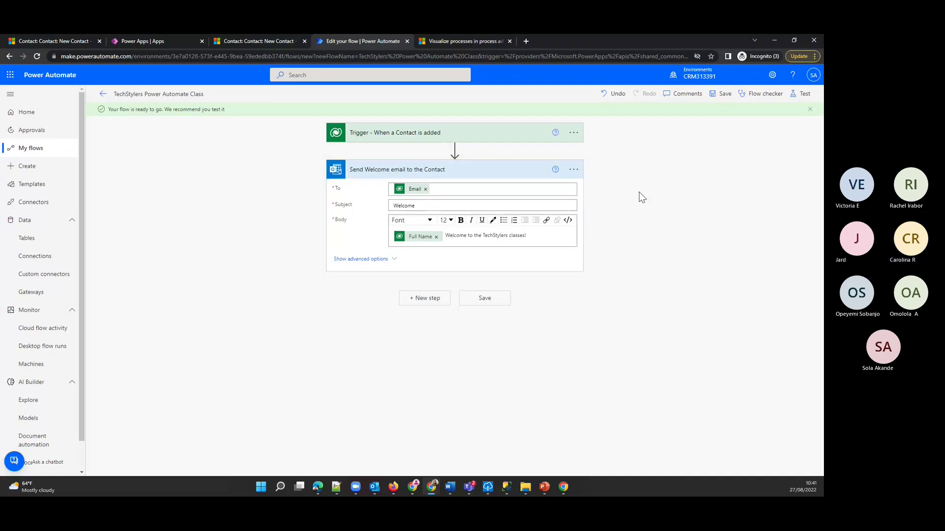
left_click(485, 298)
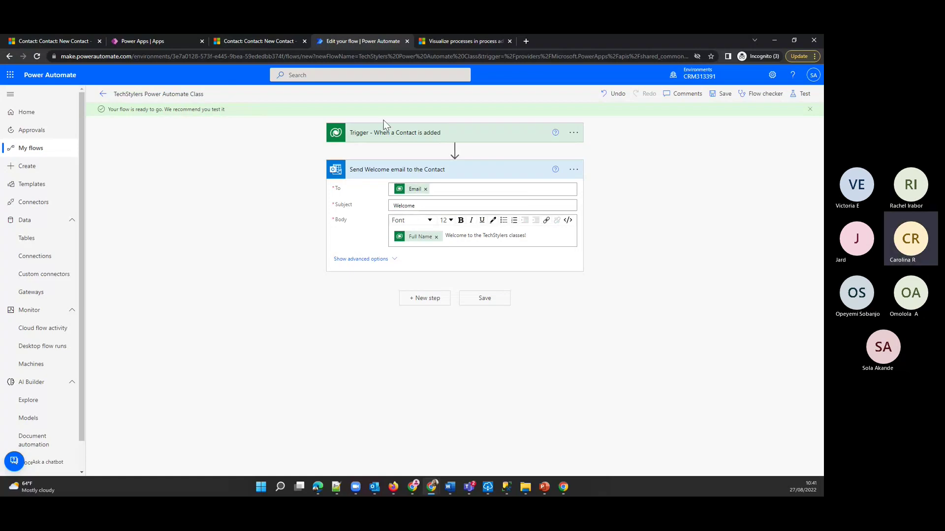
left_click(284, 39)
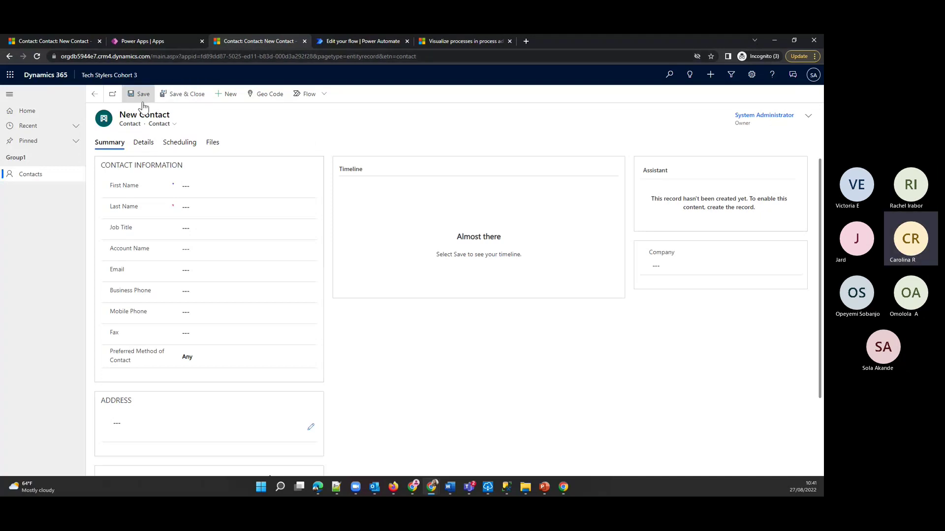
- Enter the contact's first and last name and link the first account from the lookup
left_click(204, 189)
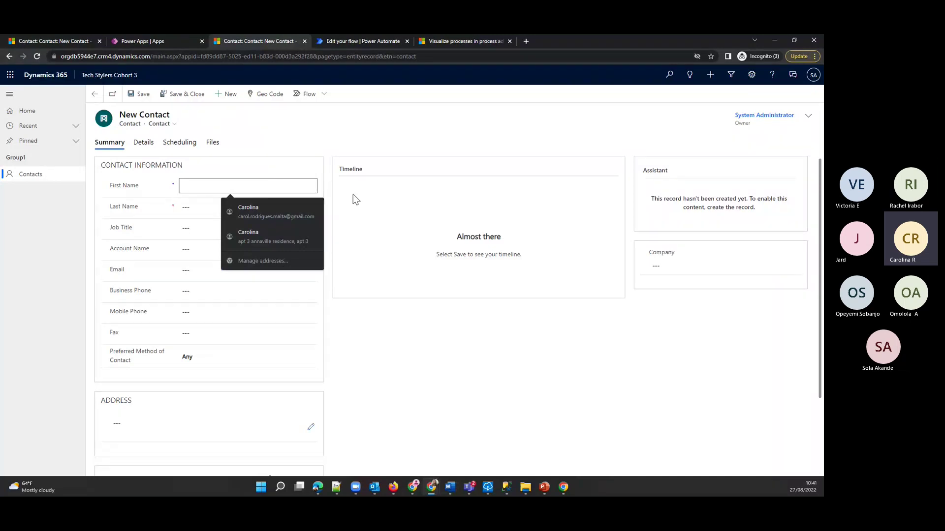
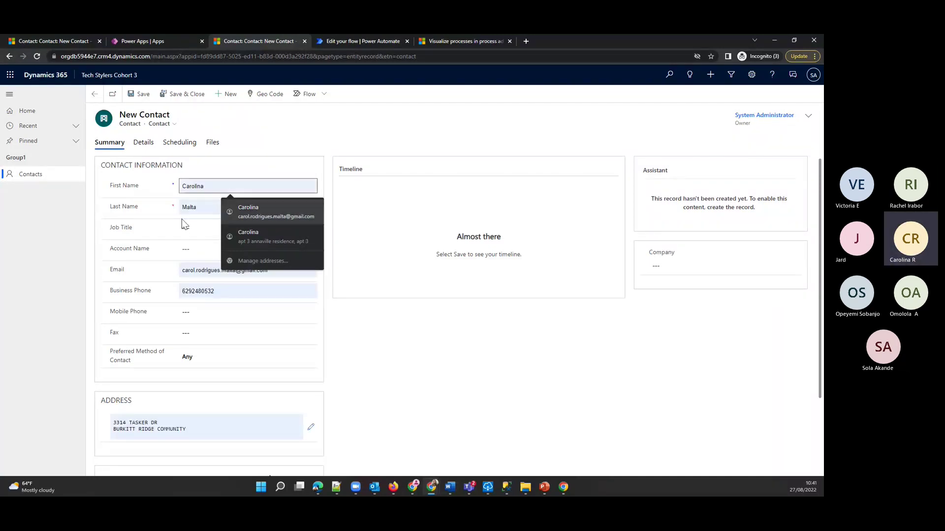
left_click(249, 209)
left_click(202, 206)
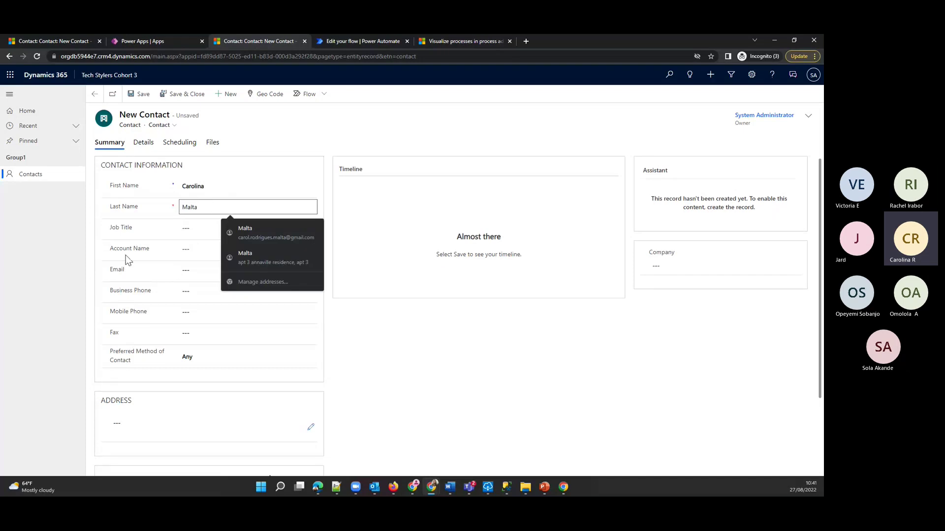
left_click_drag(205, 206, 151, 205)
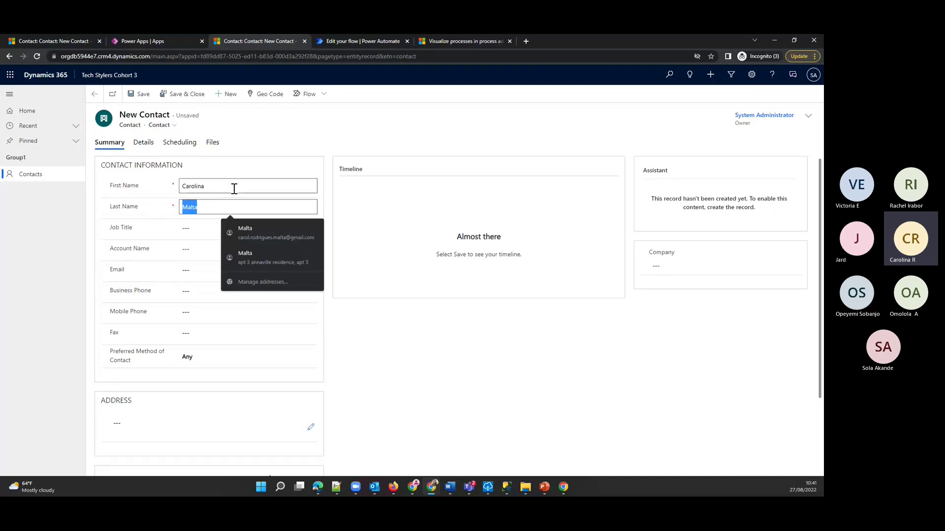
left_click_drag(234, 189, 76, 183)
type("J")
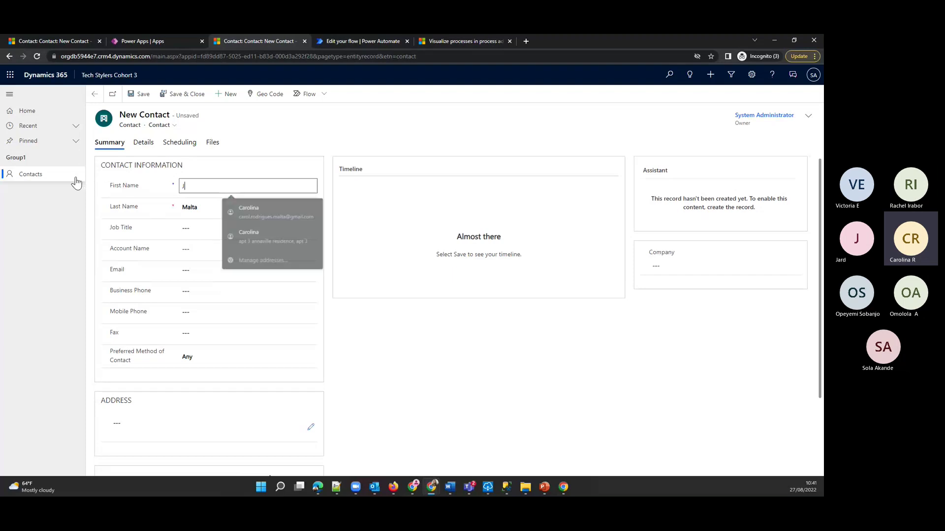
type("ohn")
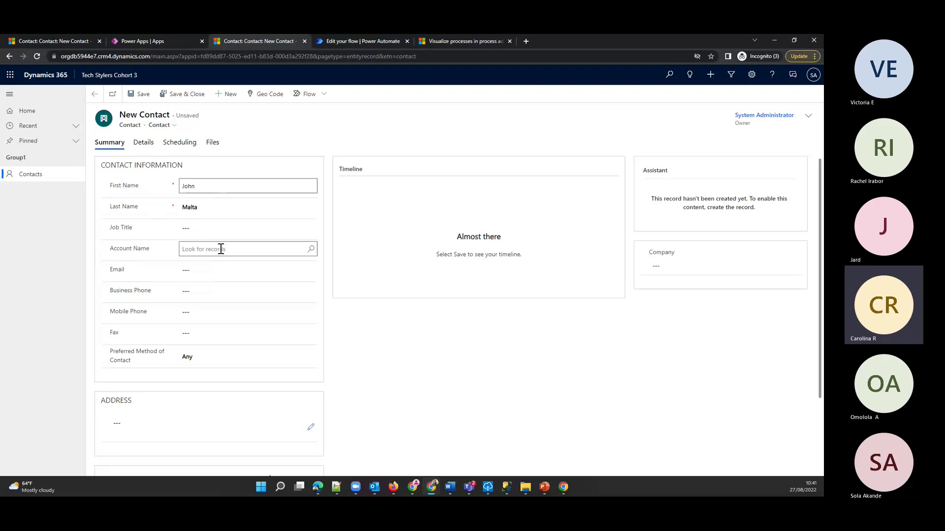
left_click(310, 249)
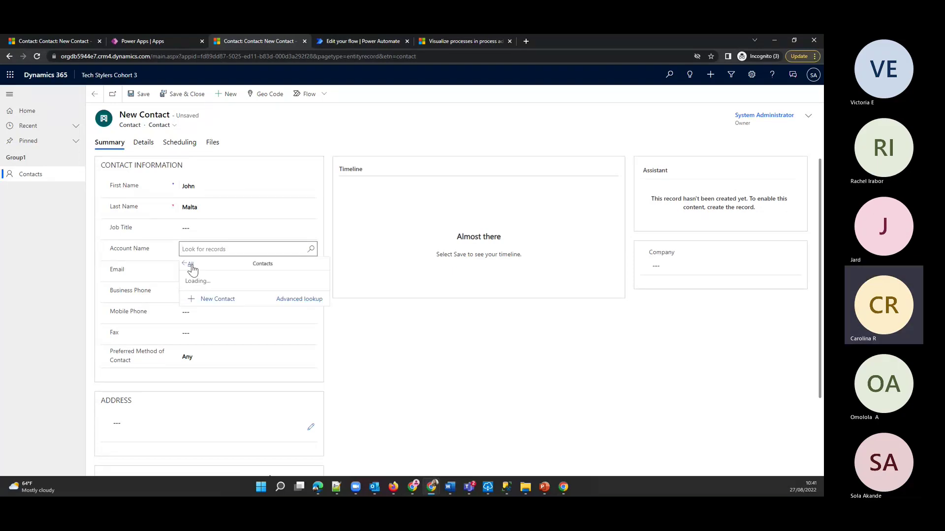
left_click(186, 302)
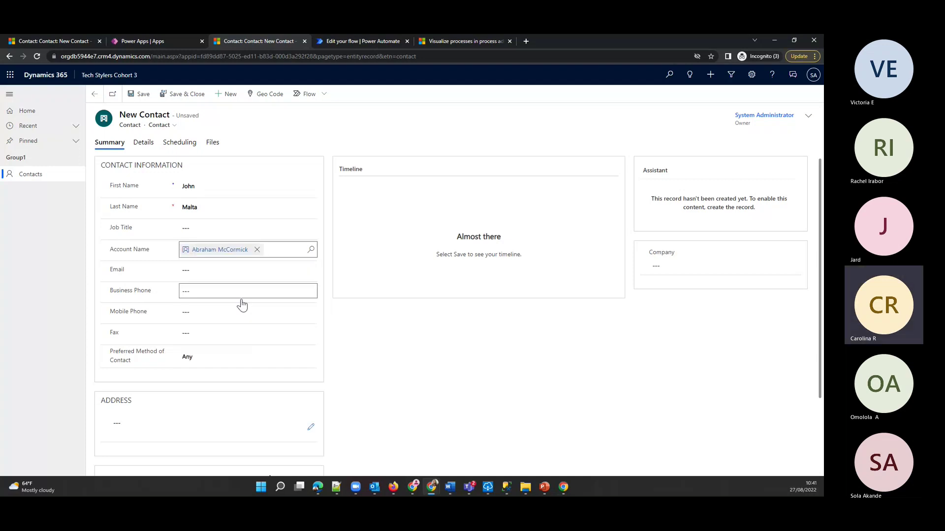
- Fill in the contact's e-mail address and business phone number
left_click(212, 271)
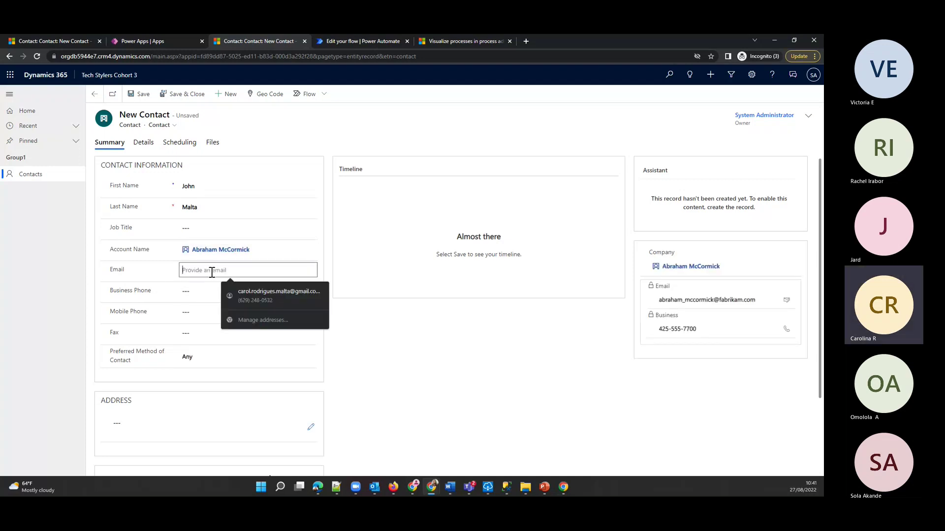
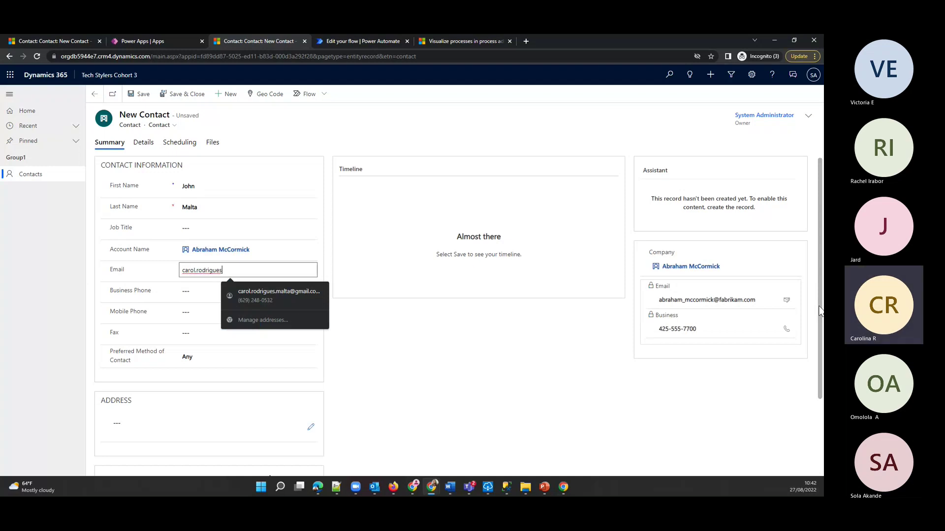
left_click(189, 291)
type("1223456")
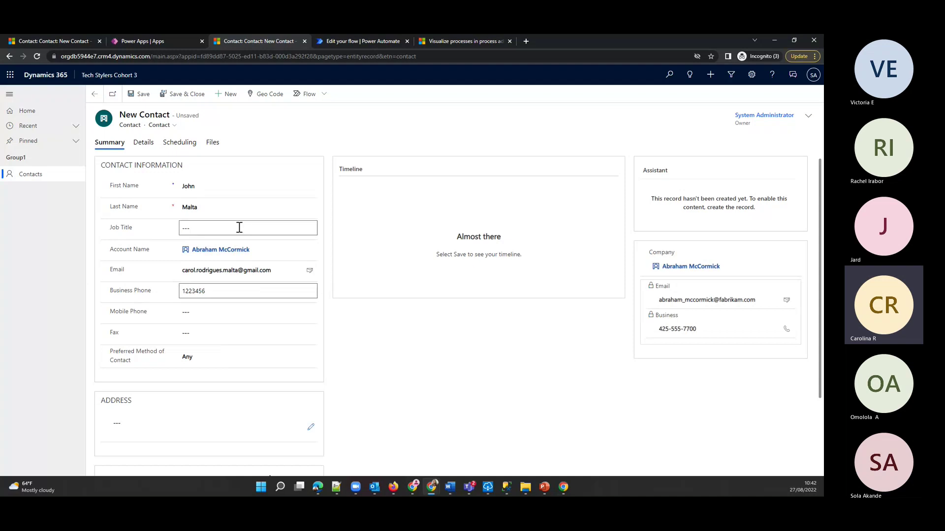
- Save the contact, ignoring the duplicate records warning
left_click(139, 98)
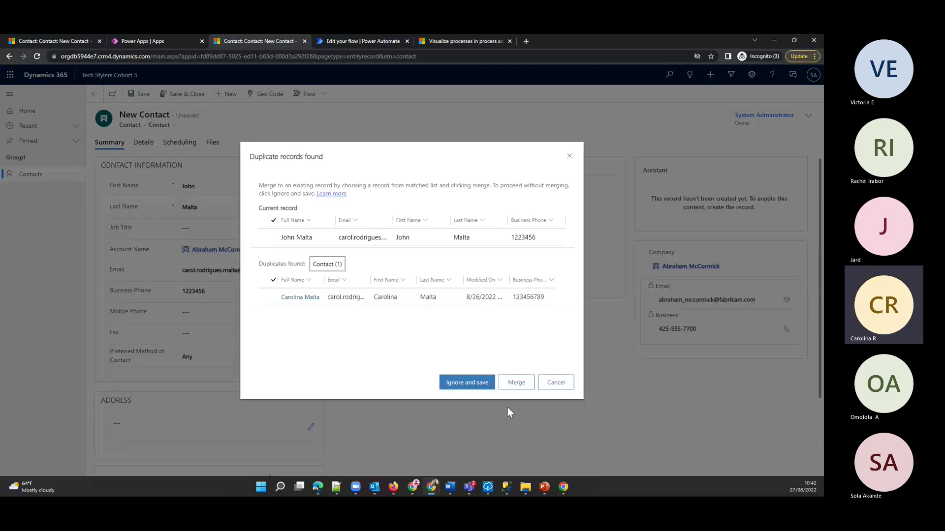
left_click(469, 384)
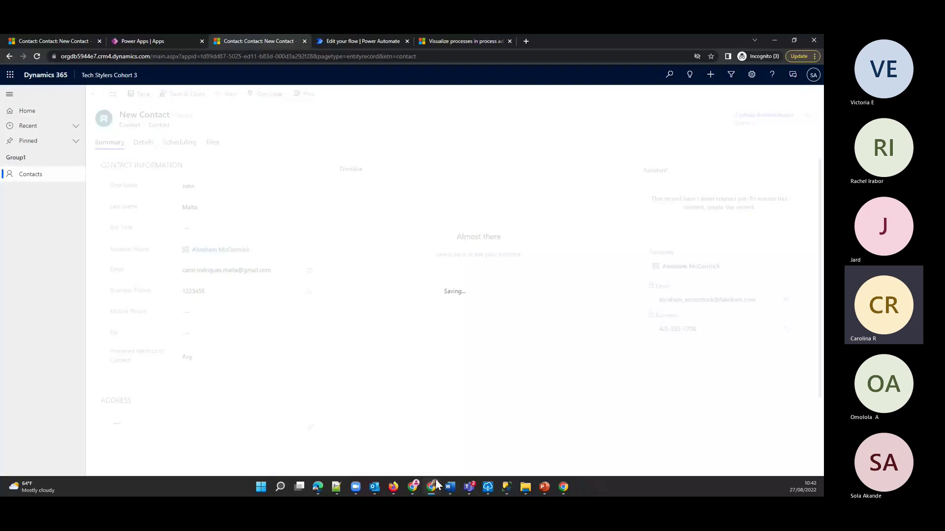
mouse_move(435, 479)
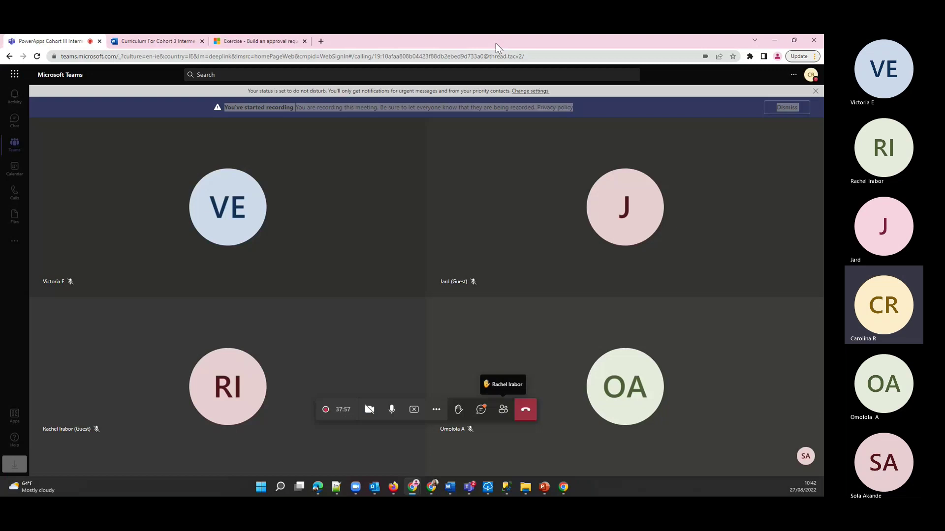
- Switch from Teams back to the browser showing the saved contact record
key("alt+Tab")
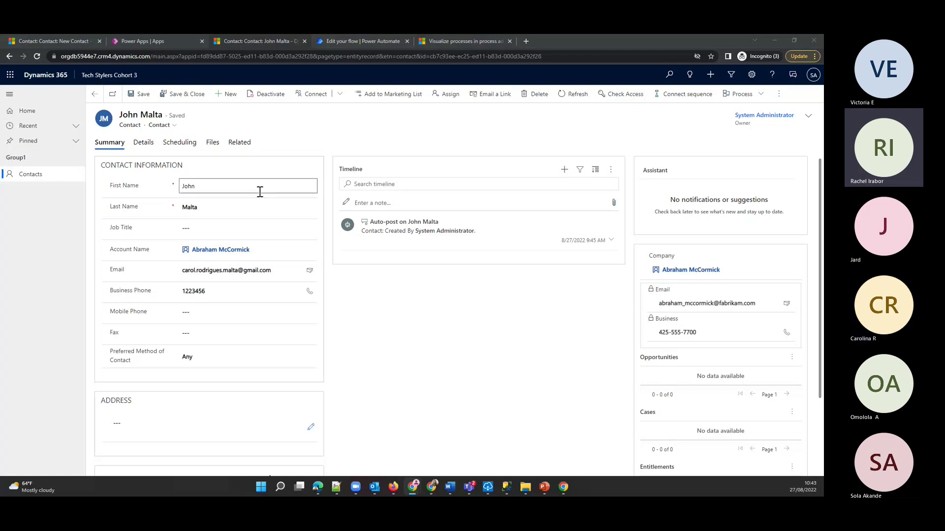
- Click into the contact's Last Name field, then return to the flow editor tab
left_click(217, 207)
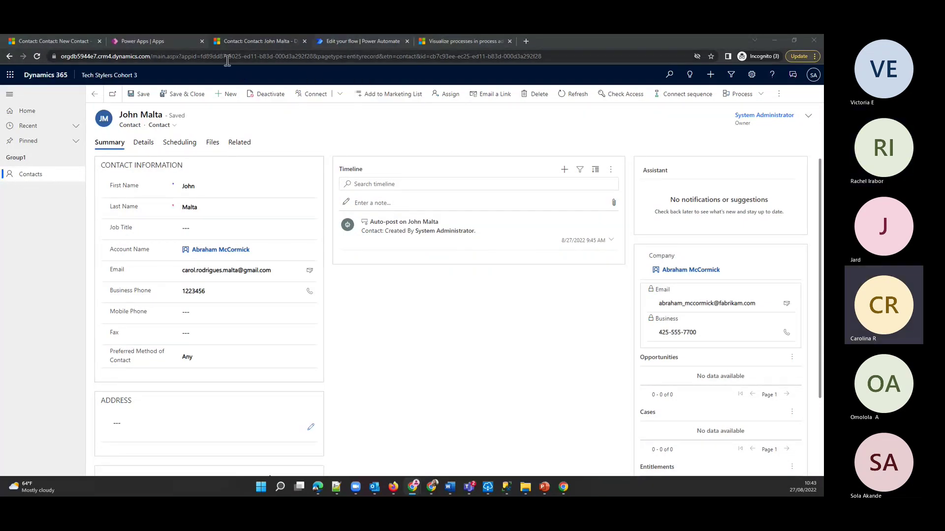
left_click(369, 42)
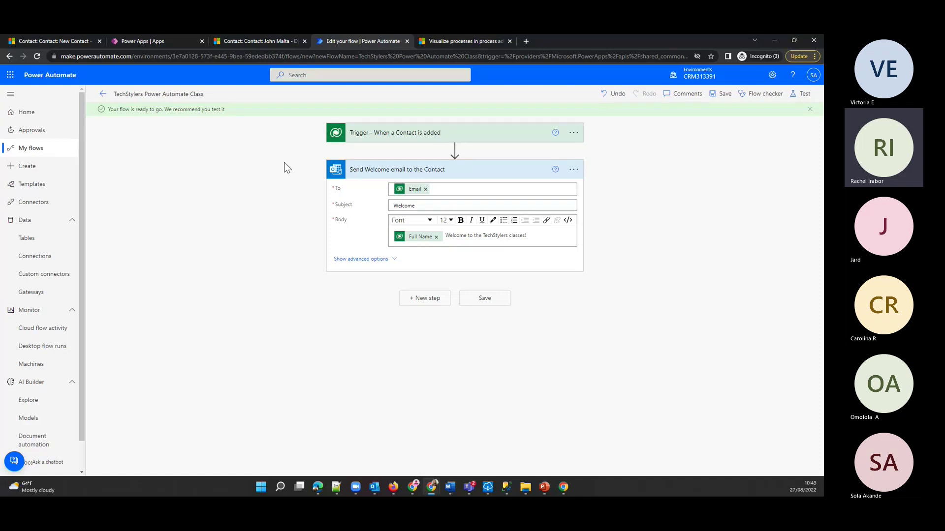
- Expand the trigger to show Added, Contacts and Organization, then head for My flows
left_click(399, 142)
left_click_drag(333, 183, 348, 185)
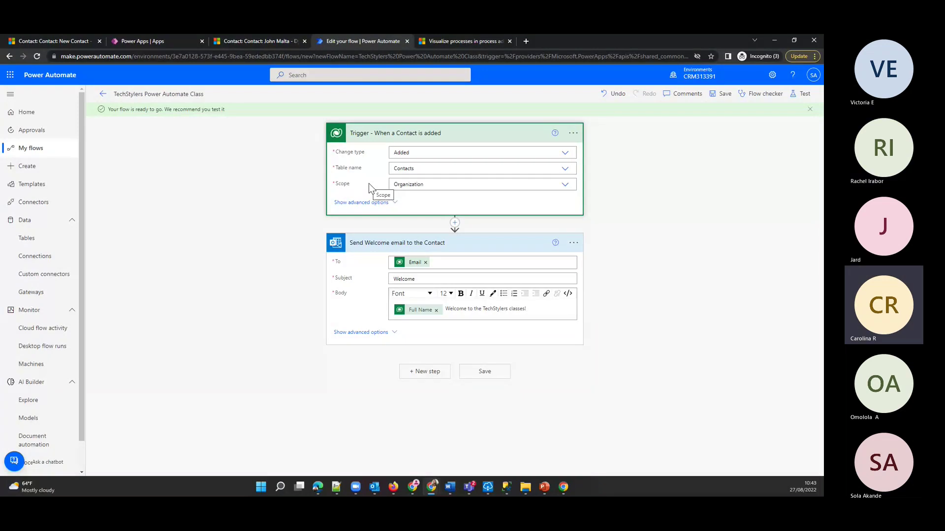
left_click(47, 154)
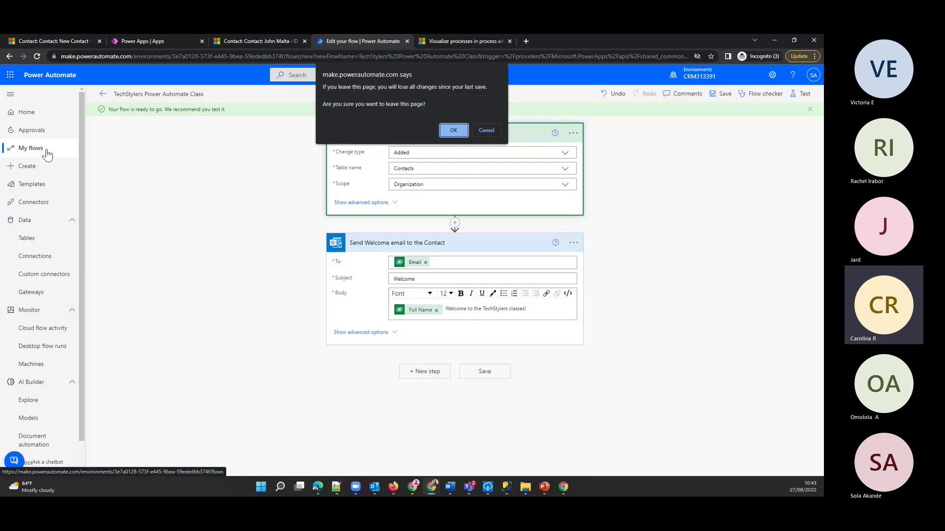
- Discard unsaved changes and open the TechStylers Power Automate Class flow's run history
left_click(453, 130)
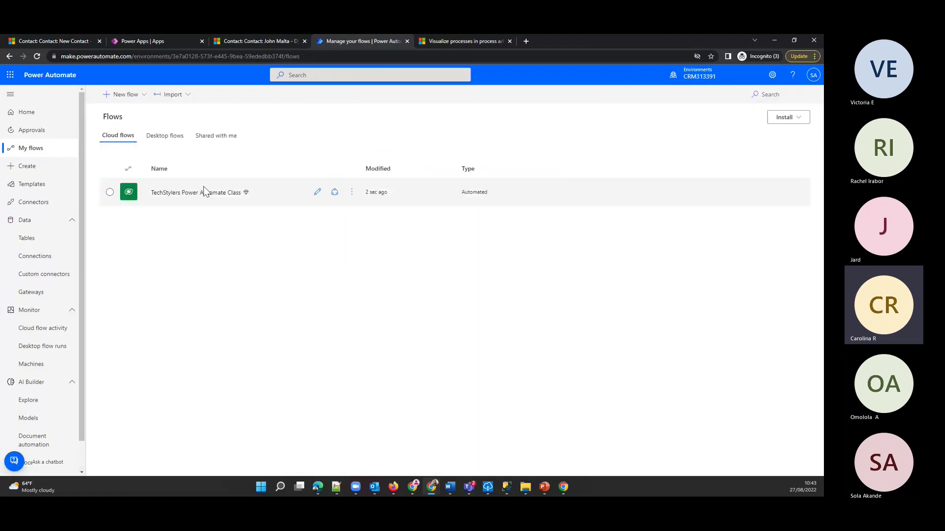
left_click(204, 196)
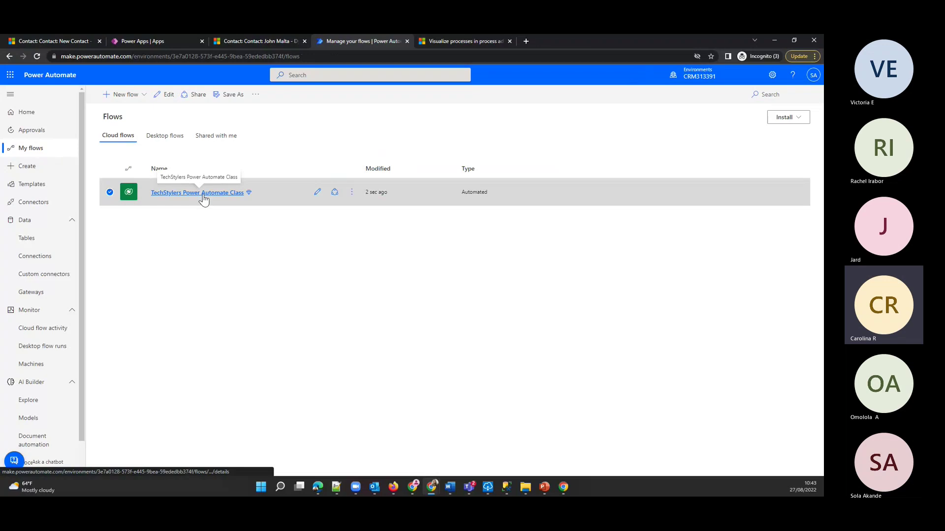
left_click(204, 197)
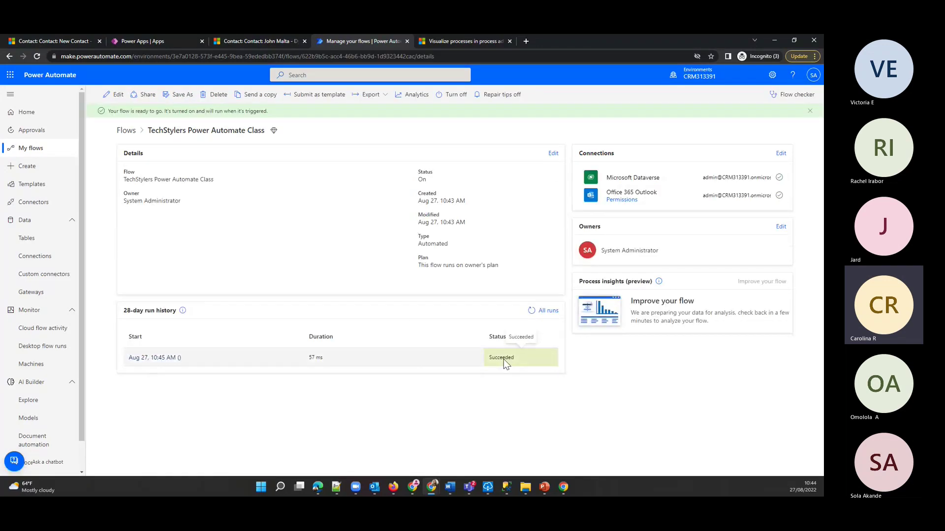
- Bring the Gmail inbox window to the front
mouse_move(412, 487)
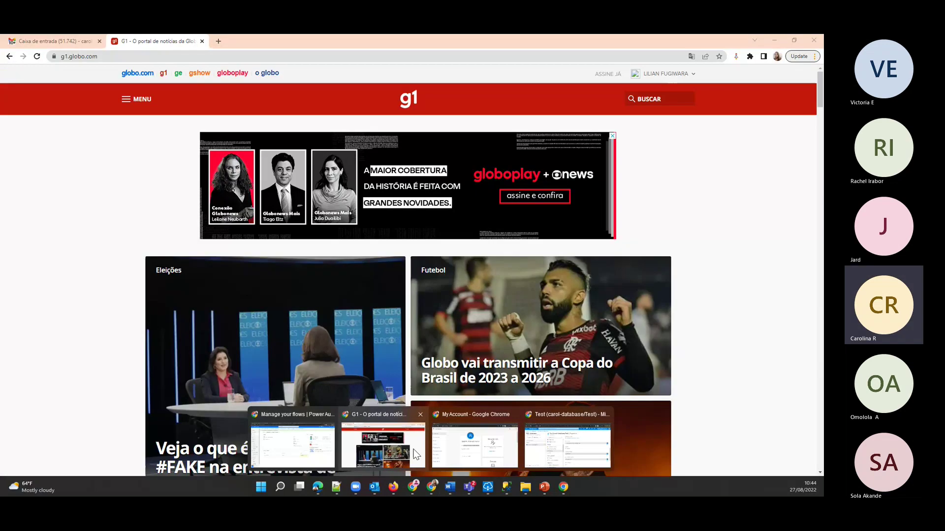
left_click(383, 445)
left_click(48, 41)
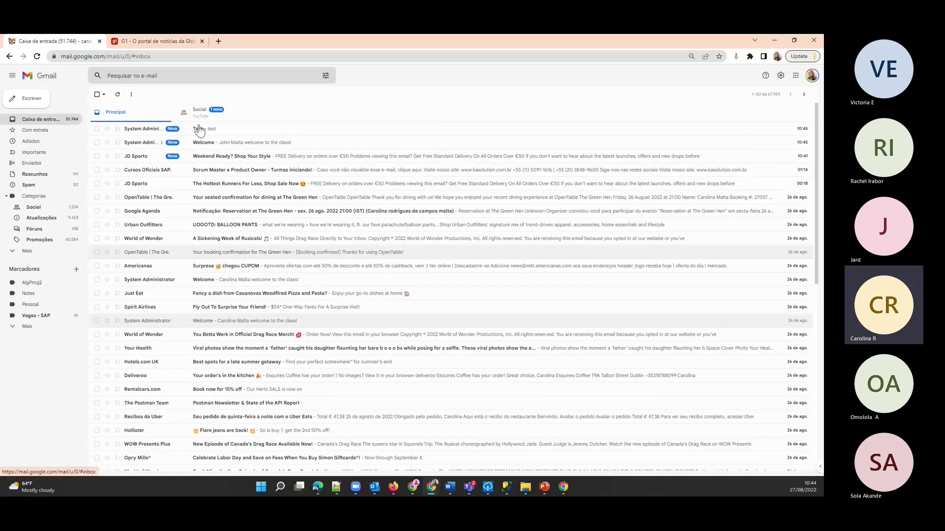
- Read the Test and Welcome emails in Gmail, then minimize Gmail to reveal the flow details
left_click(199, 129)
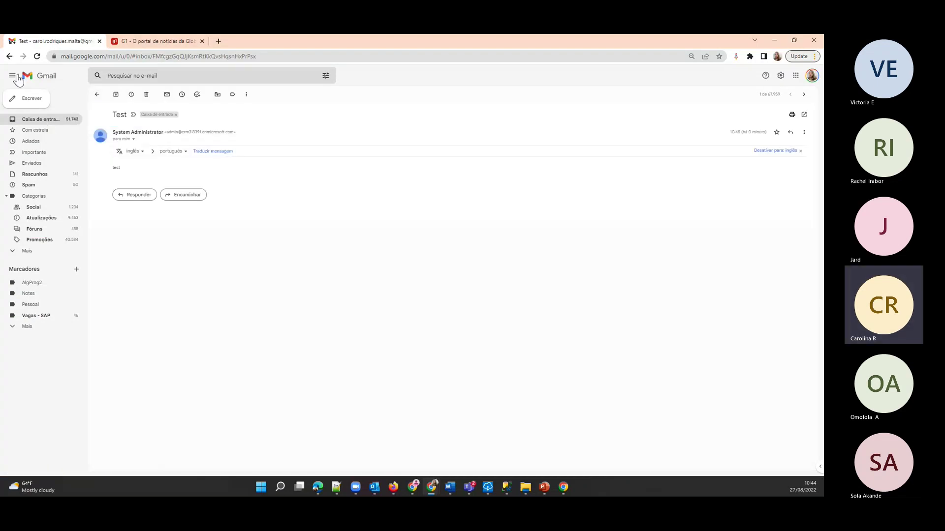
left_click(32, 77)
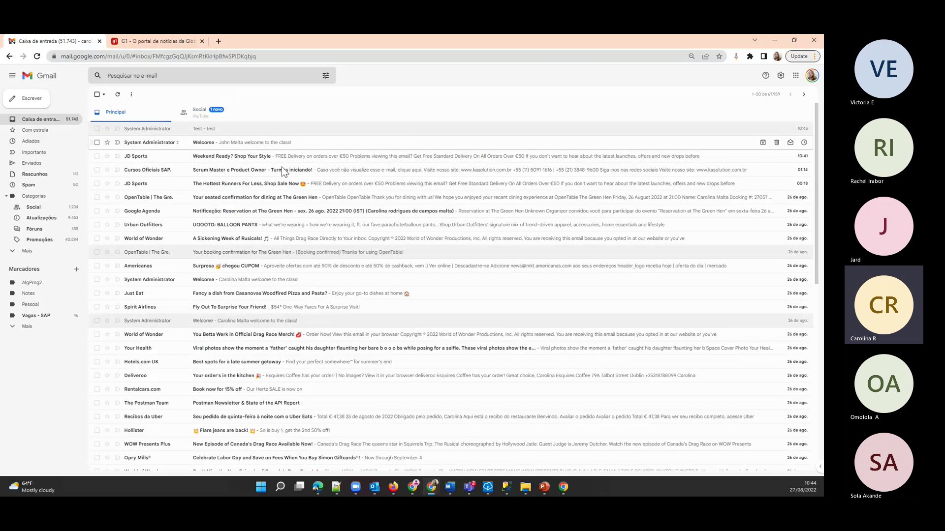
left_click(282, 166)
double_click(200, 228)
triple_click(171, 228)
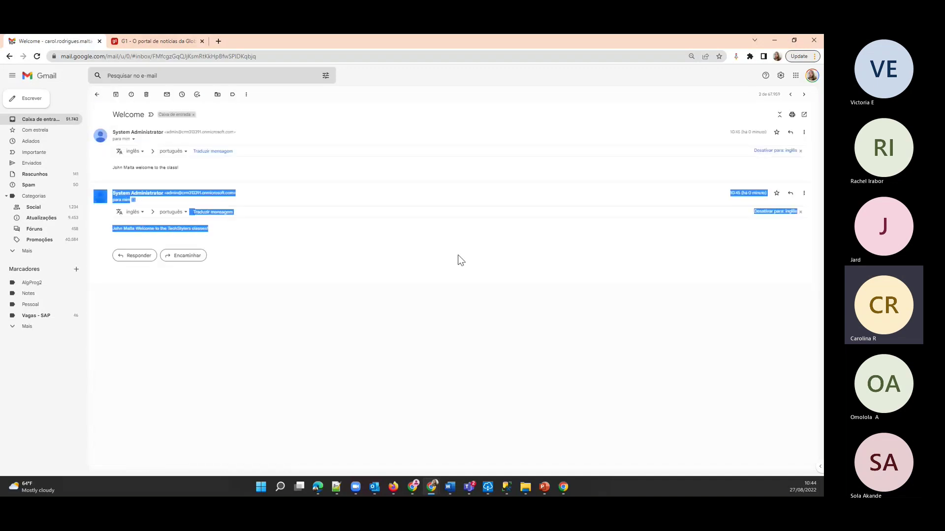
left_click(226, 231)
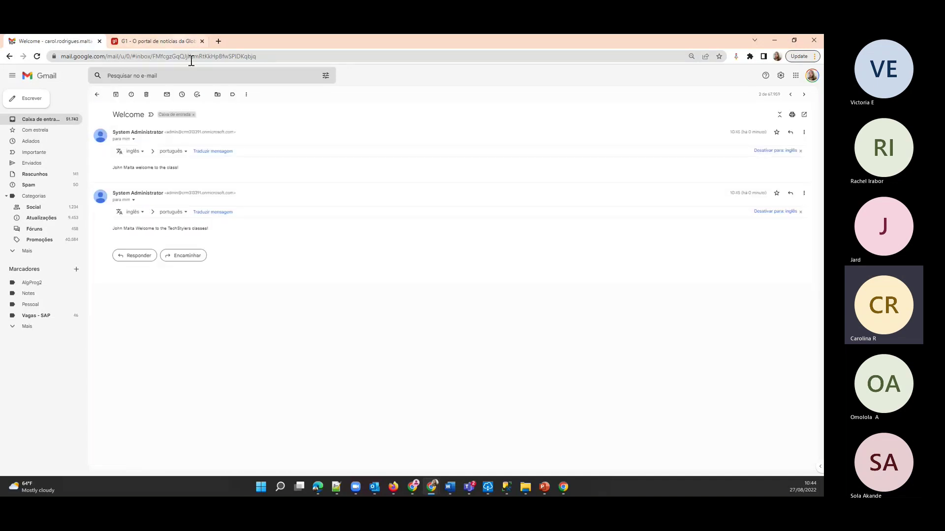
left_click(768, 41)
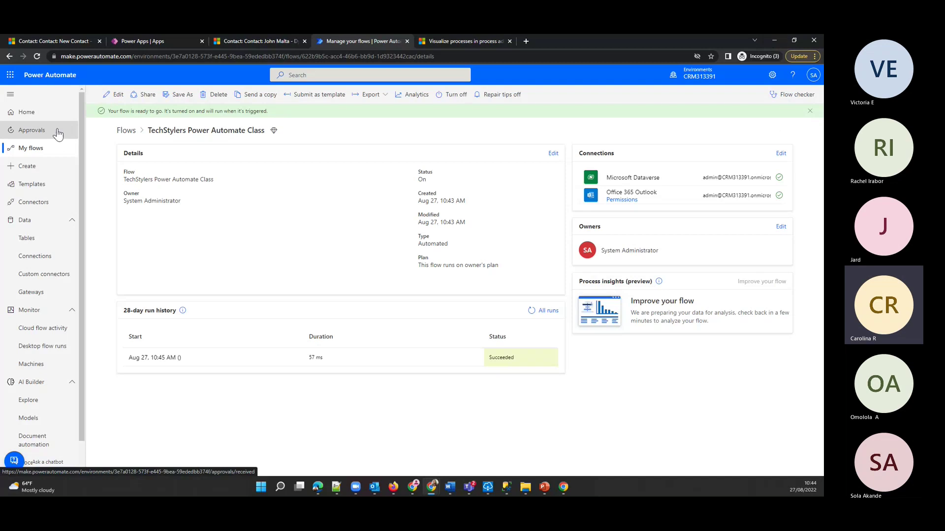
- Open the TechStylers flow in the designer, then bring SQL Server Management Studio forward
left_click(115, 95)
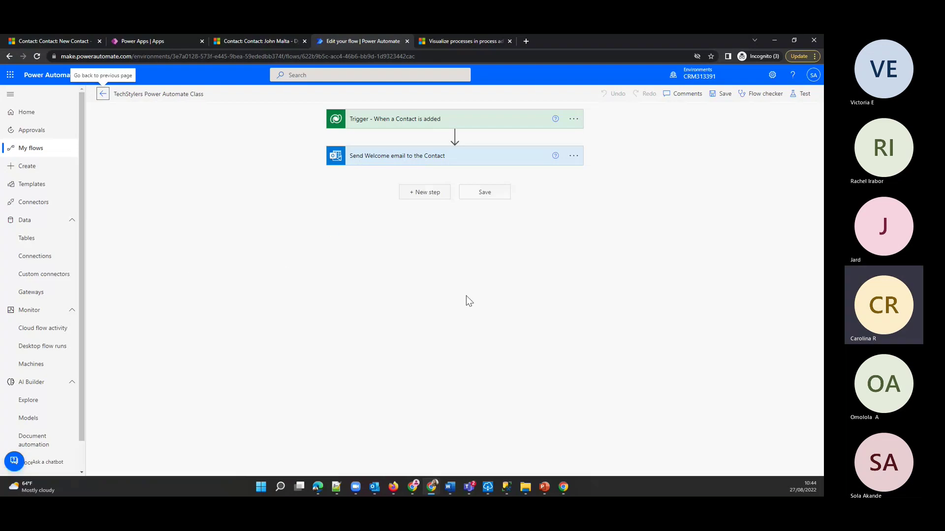
left_click(506, 487)
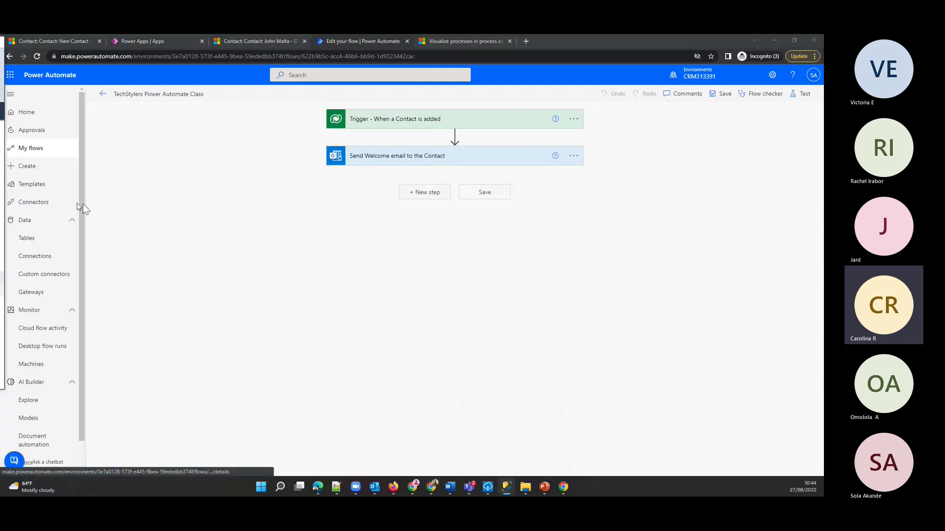
- Reposition and enlarge SSMS, then delete the ALTER TABLE statement from the query
left_click_drag(49, 111, 451, 124)
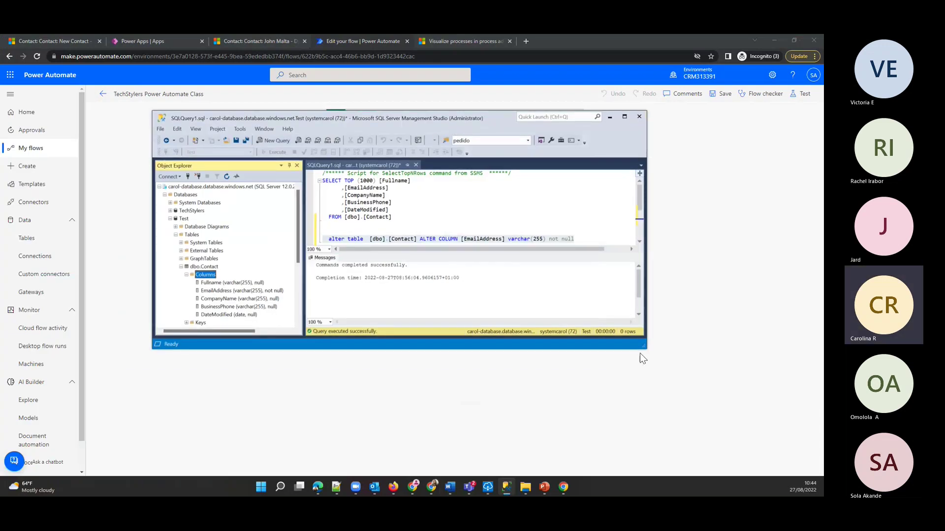
left_click_drag(645, 349, 768, 433)
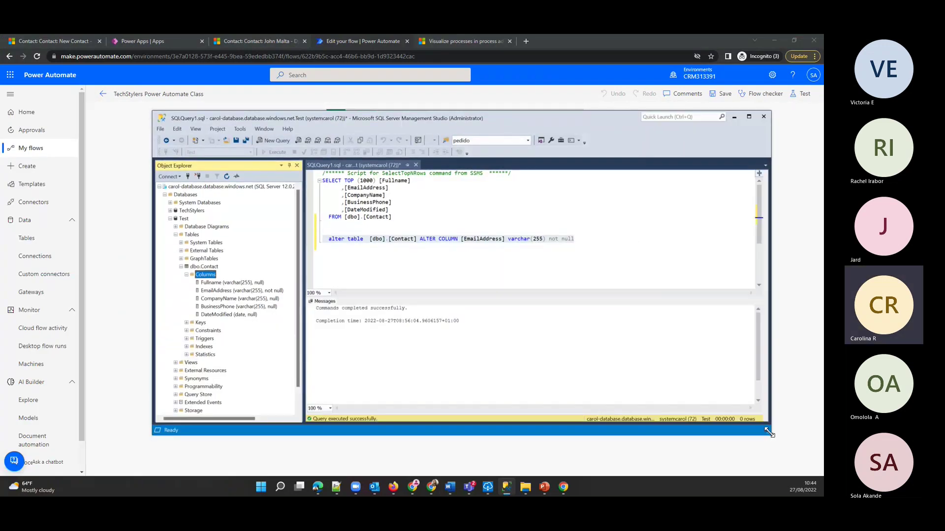
left_click_drag(600, 243, 323, 232)
key("Delete")
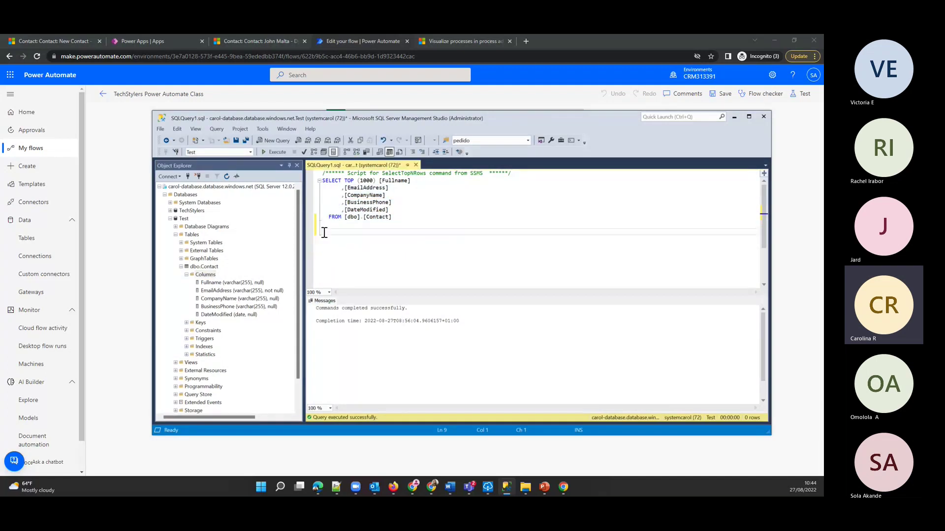
- Expand Test > Tables > dbo.Contact in Object Explorer to list its columns
left_click(171, 218)
left_click_drag(243, 117, 189, 83)
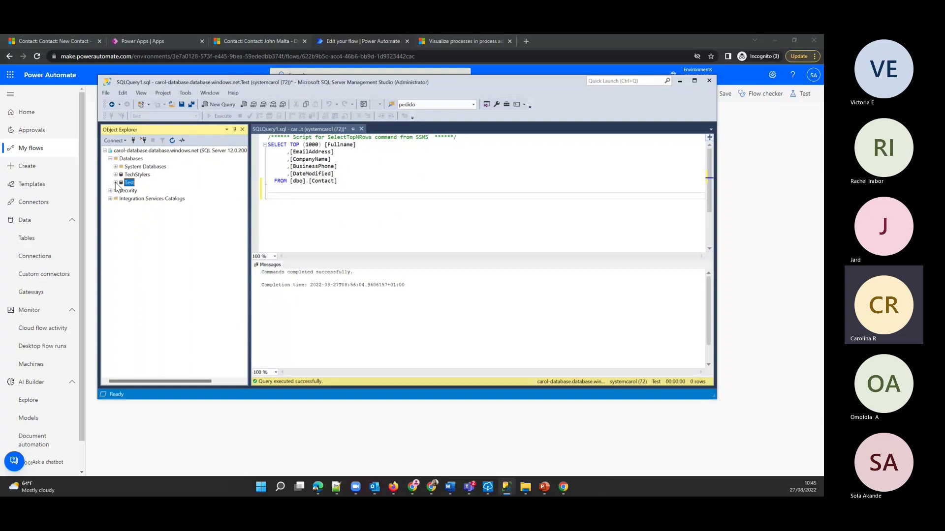
left_click(116, 183)
left_click(146, 215)
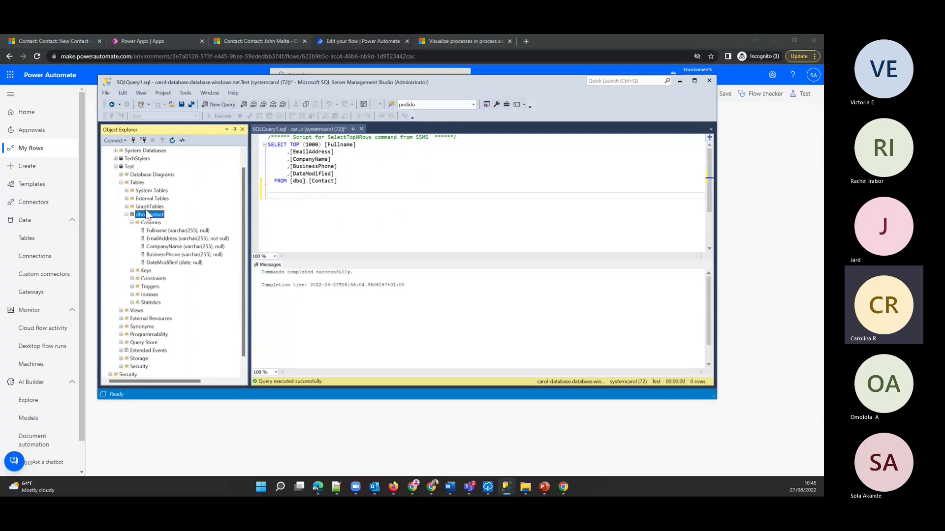
left_click(133, 222)
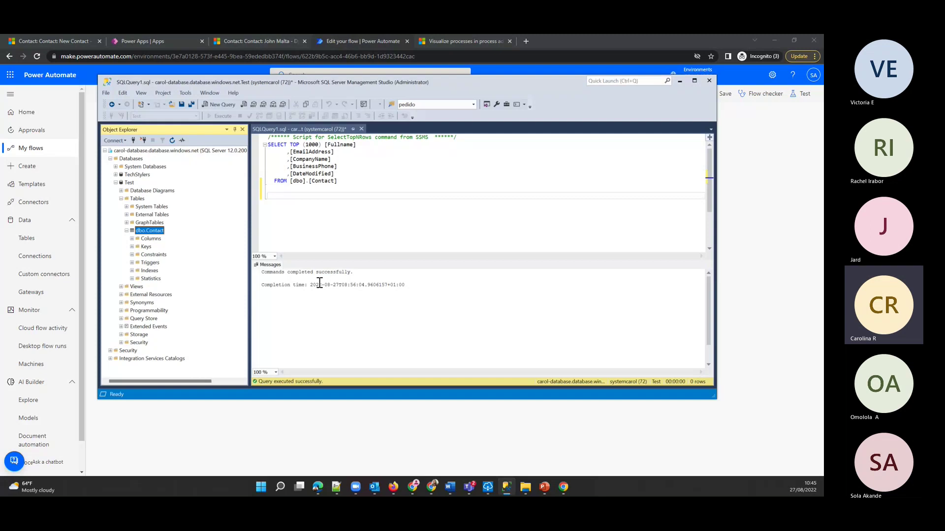
left_click(132, 239)
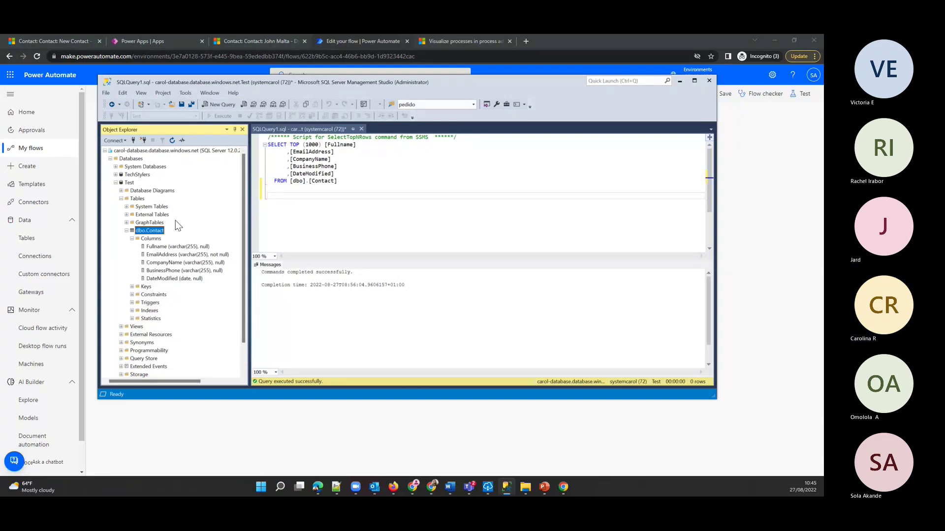
- Add a SQL Server Insert row (V2) step after the welcome-email step
left_click(680, 80)
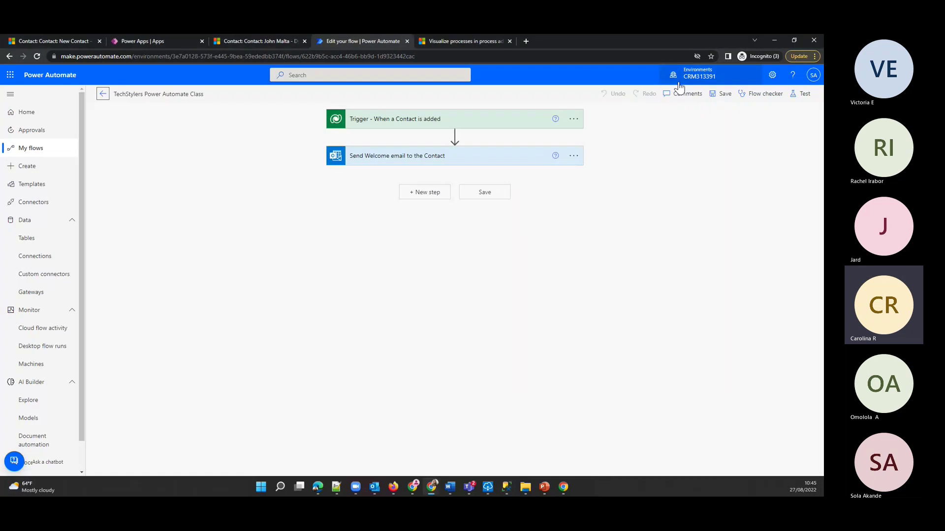
left_click(429, 193)
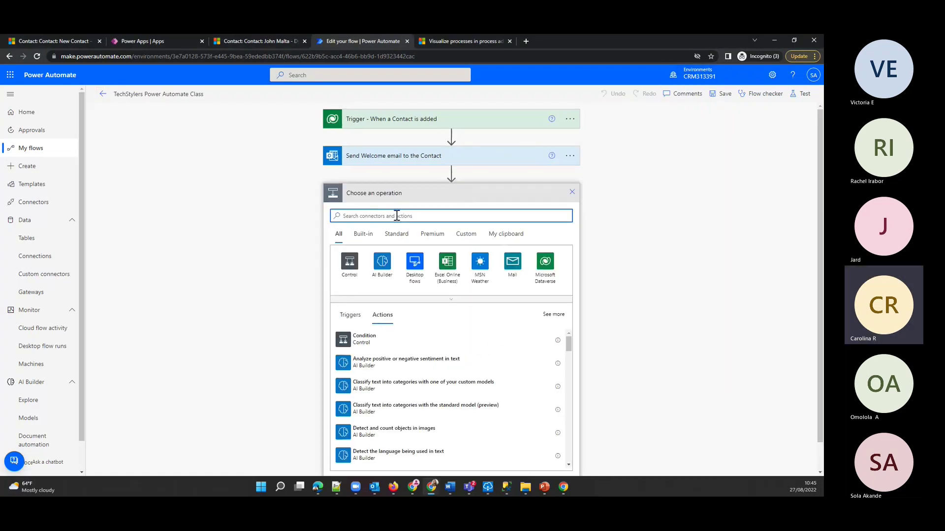
type("sql")
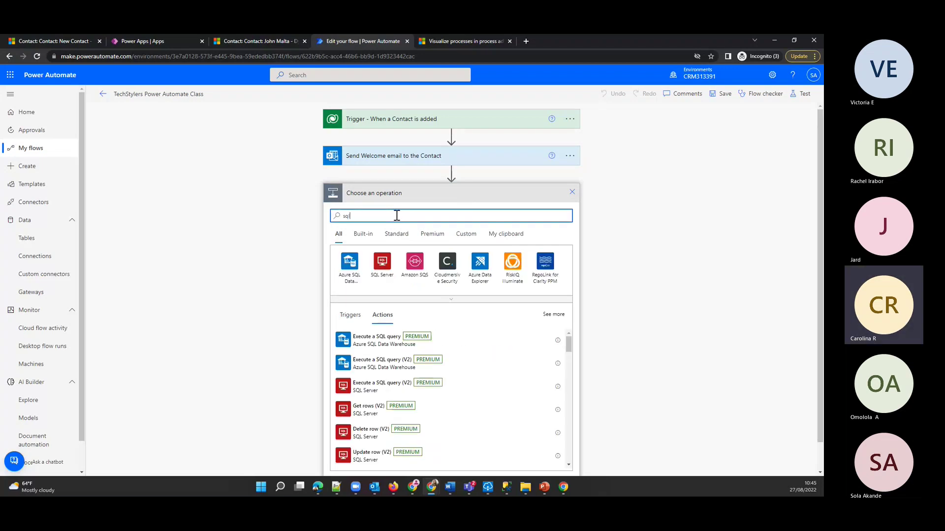
left_click(383, 272)
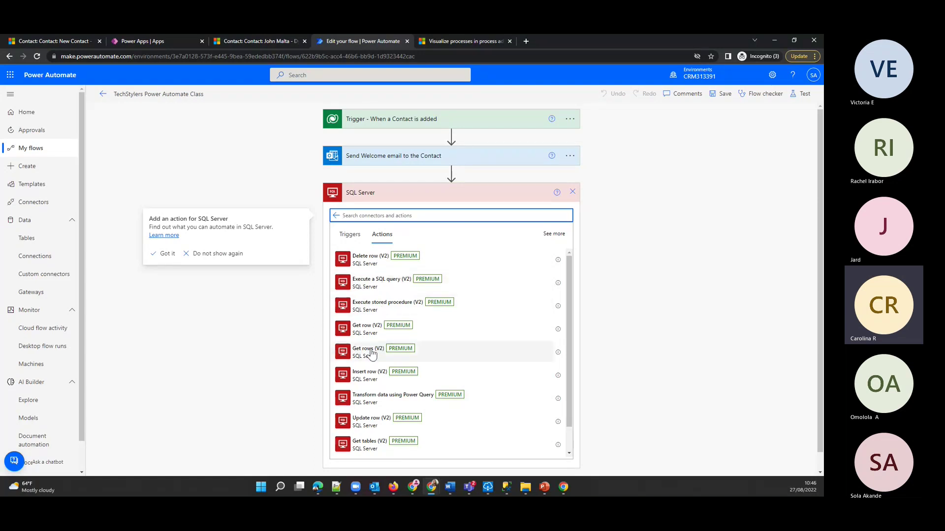
left_click(376, 380)
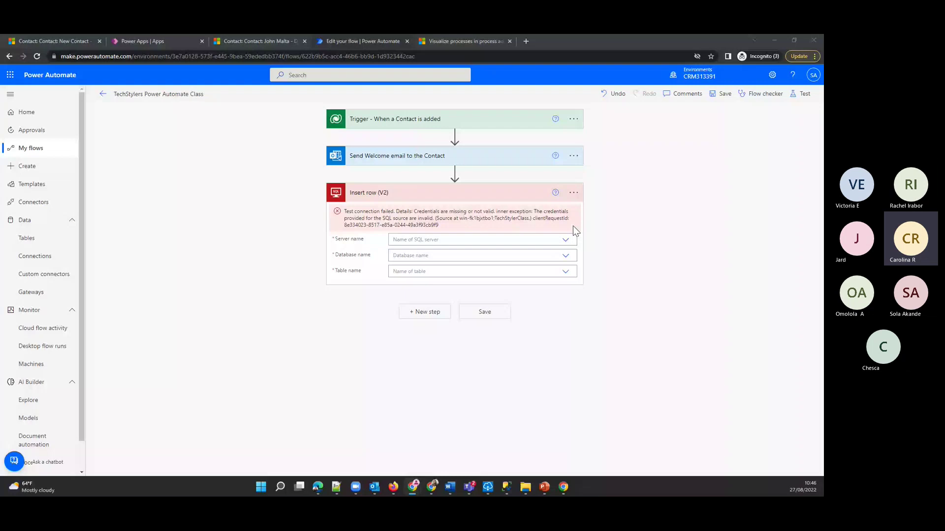
- Create a new SQL Server connection for the step using SQL Server Authentication
left_click(573, 193)
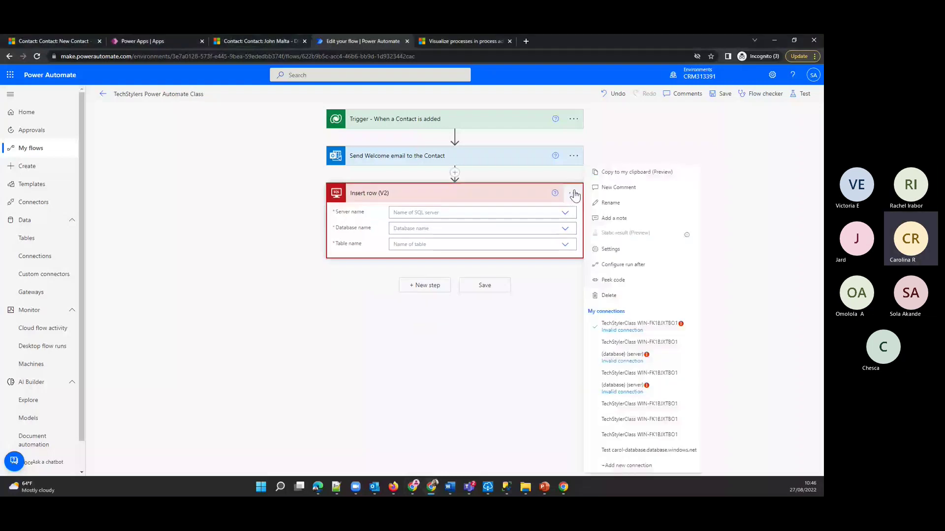
left_click(645, 470)
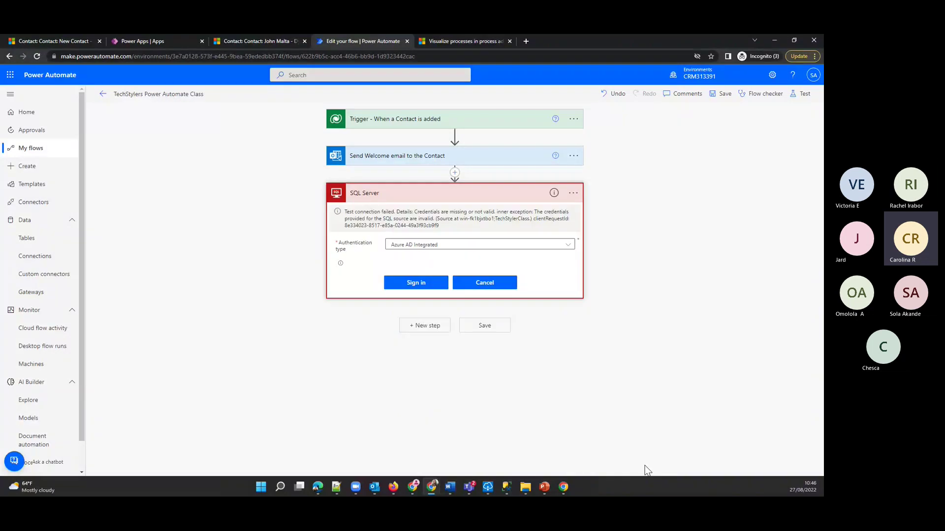
left_click(566, 245)
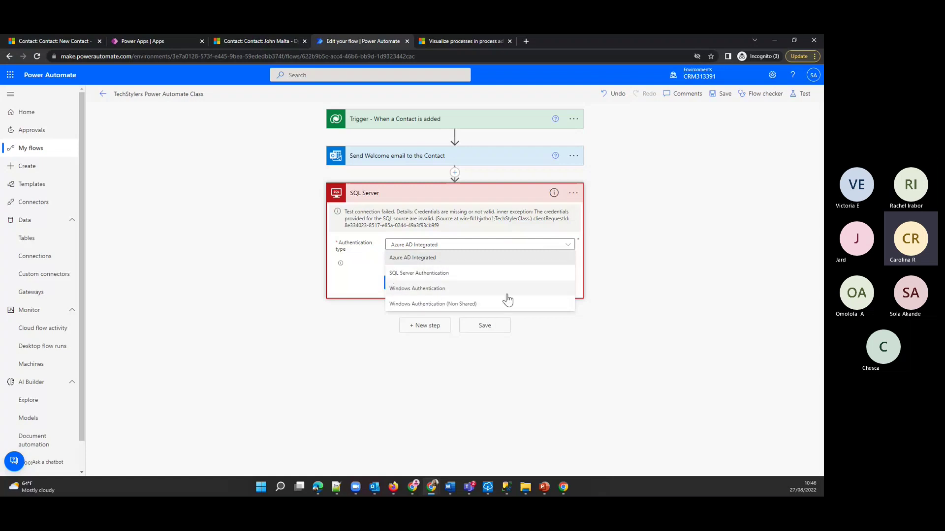
left_click(434, 290)
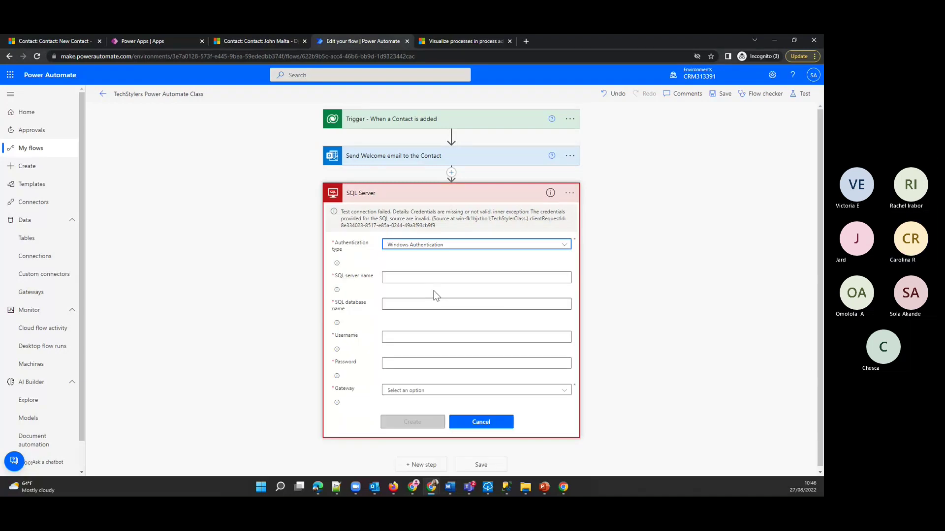
left_click(433, 247)
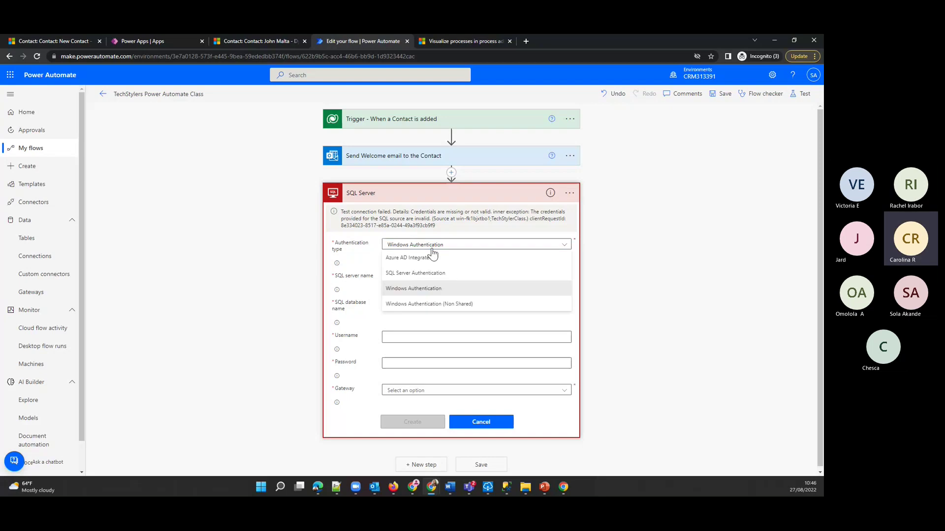
left_click(407, 276)
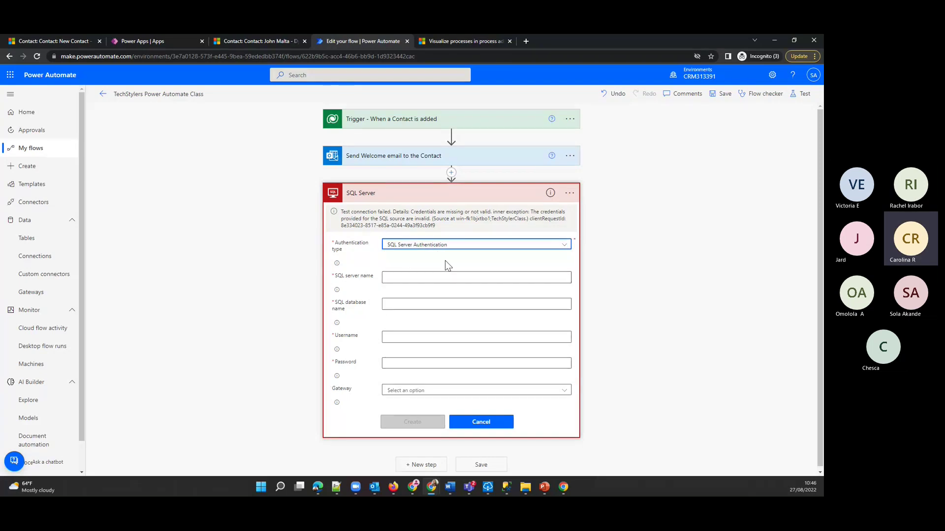
left_click(377, 218)
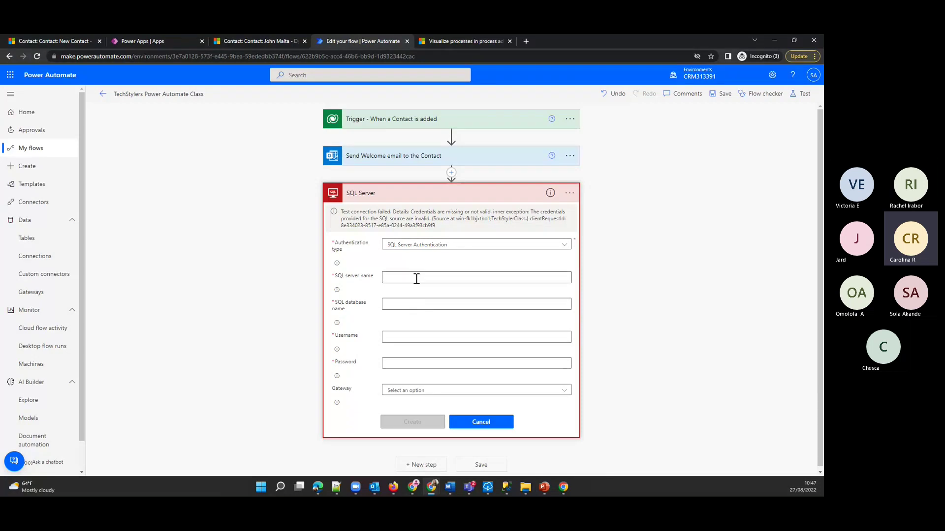
- Inspect the server and Databases nodes in SSMS Object Explorer through their context menus
left_click(506, 486)
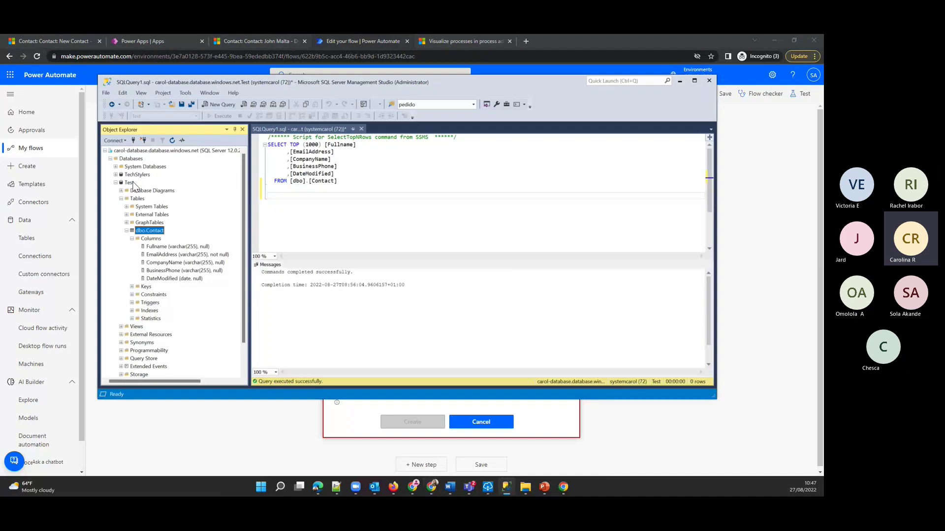
left_click(152, 151)
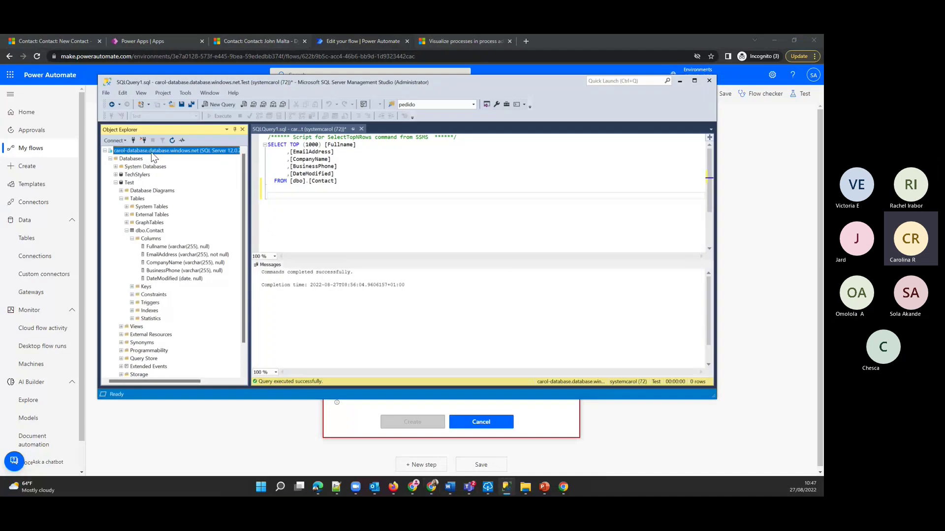
right_click(152, 151)
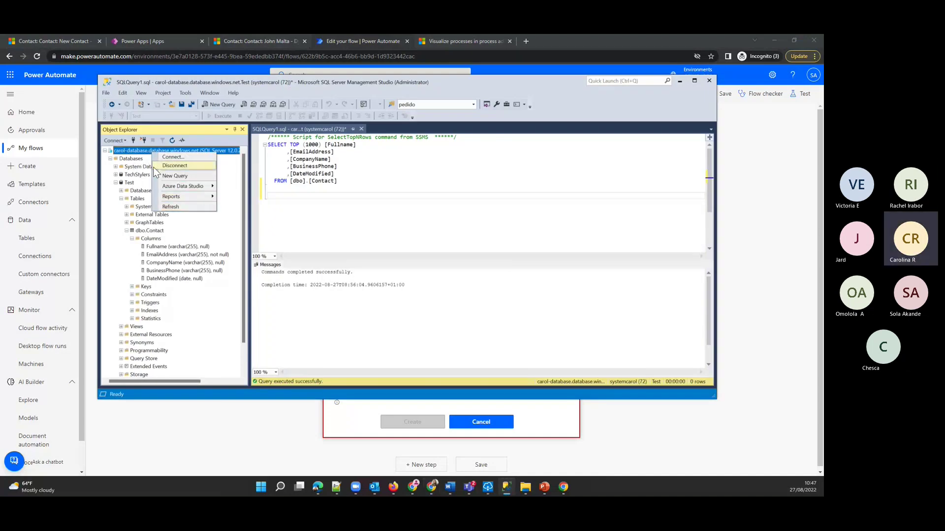
right_click(137, 155)
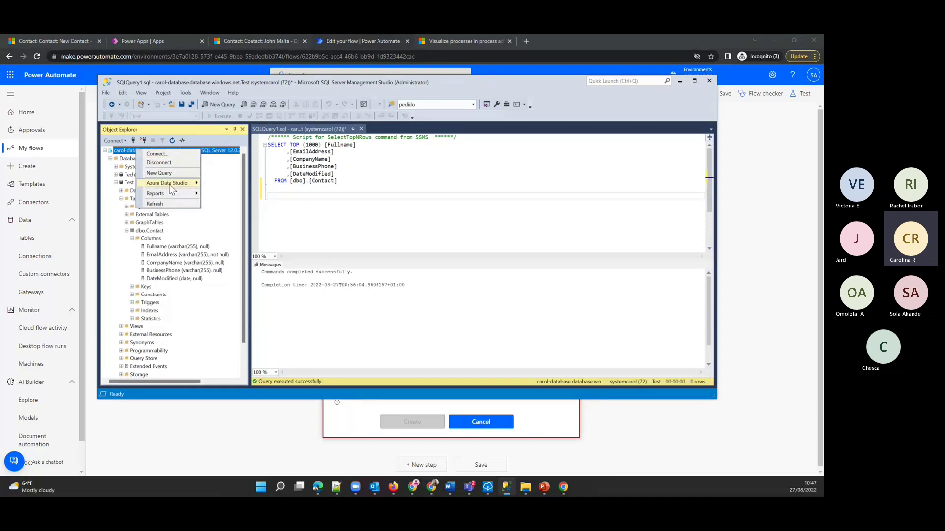
left_click(155, 204)
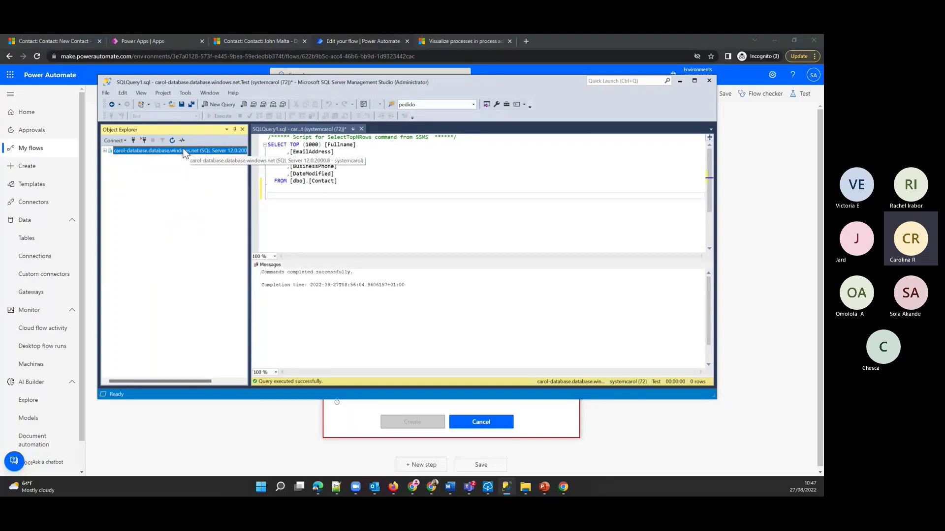
left_click(105, 151)
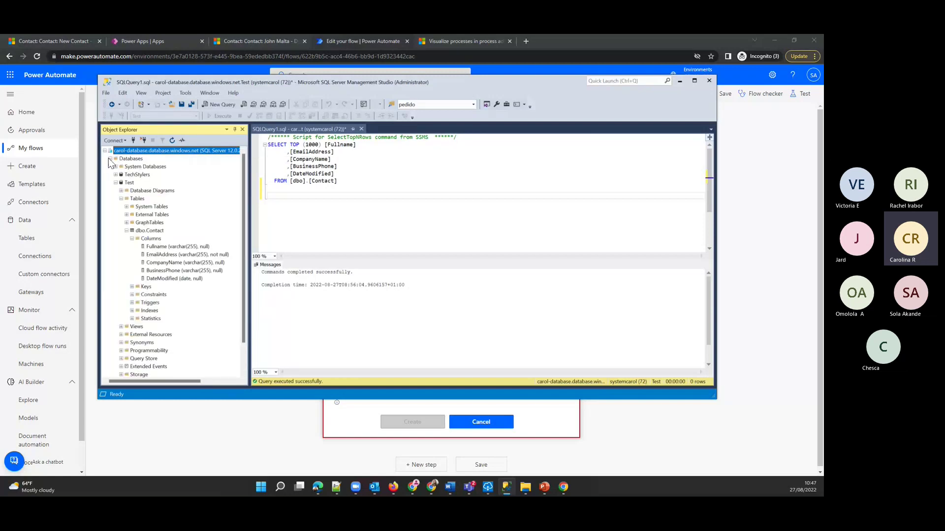
left_click(132, 158)
right_click(132, 157)
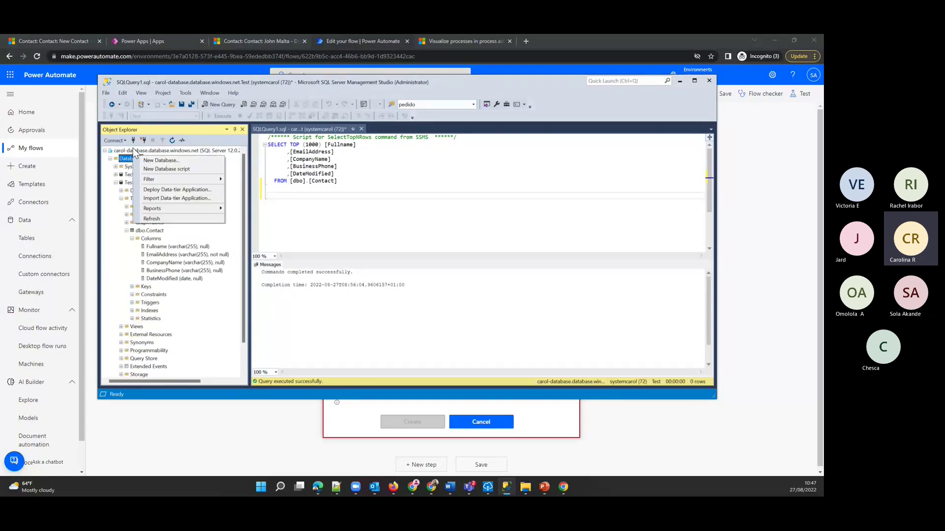
right_click(129, 149)
mouse_move(156, 190)
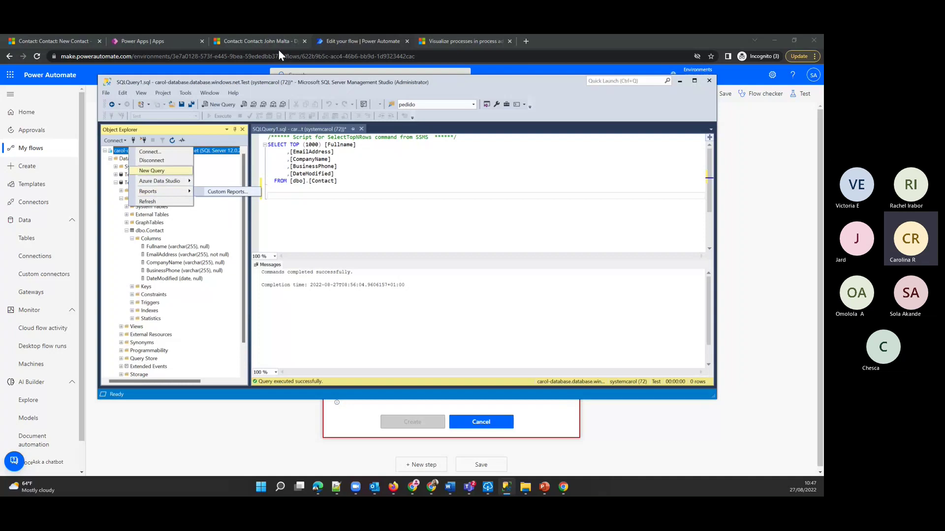
left_click(282, 88)
- Enter the SQL server address and, after checking SSMS, the database name Test
left_click_drag(281, 83, 0, 79)
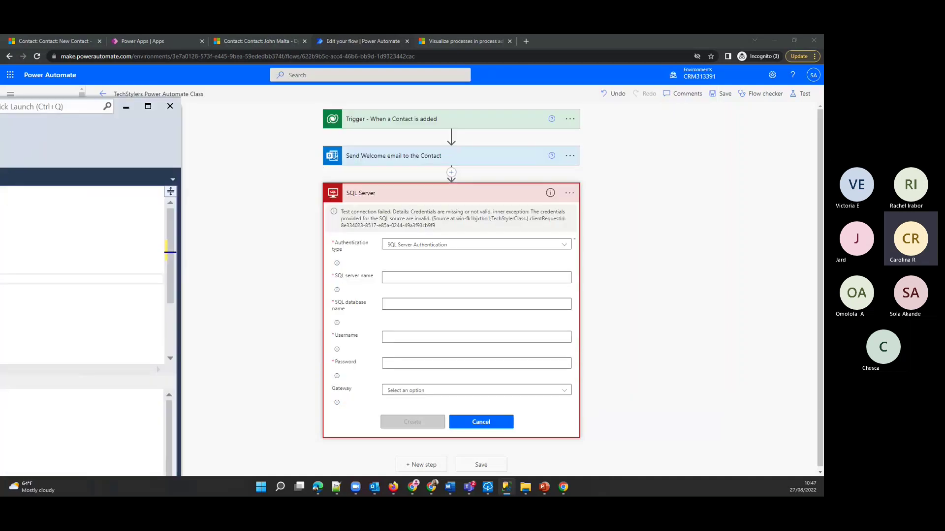
left_click(500, 278)
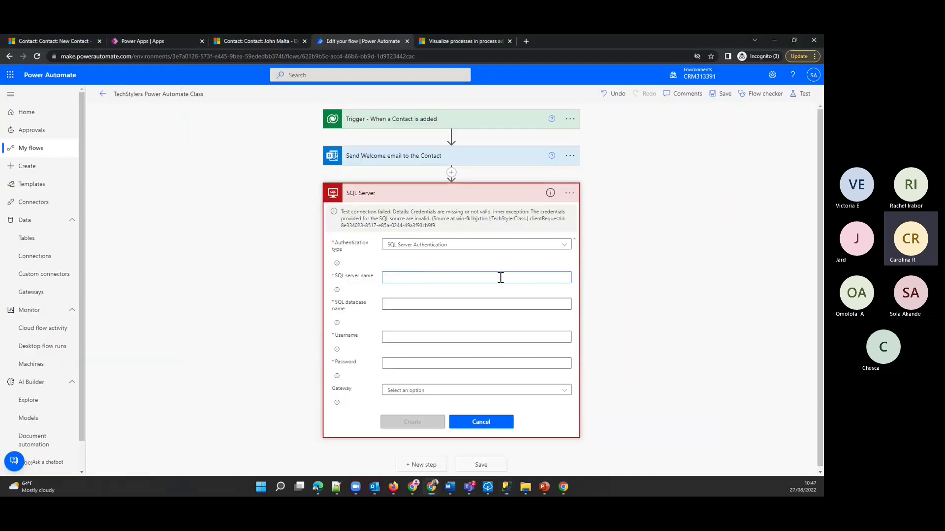
type("carol-databas")
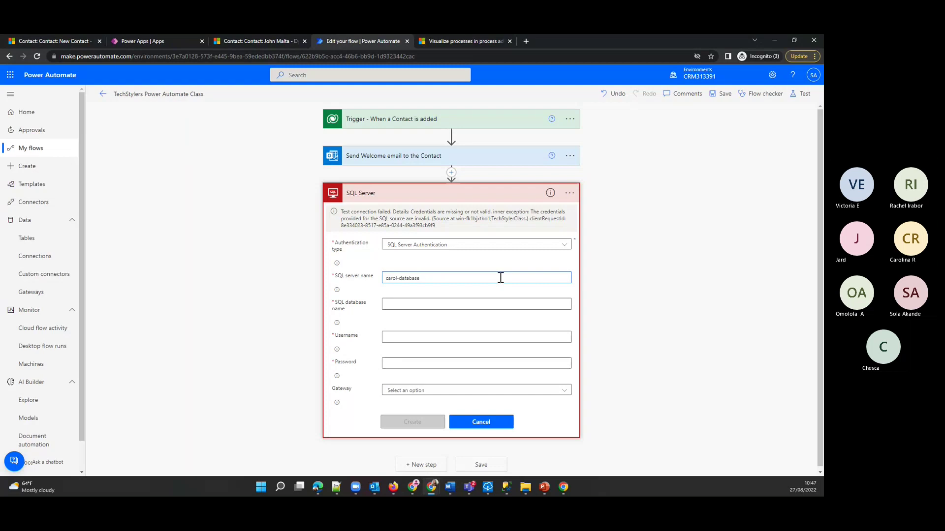
type("e.windoe")
type("s.net")
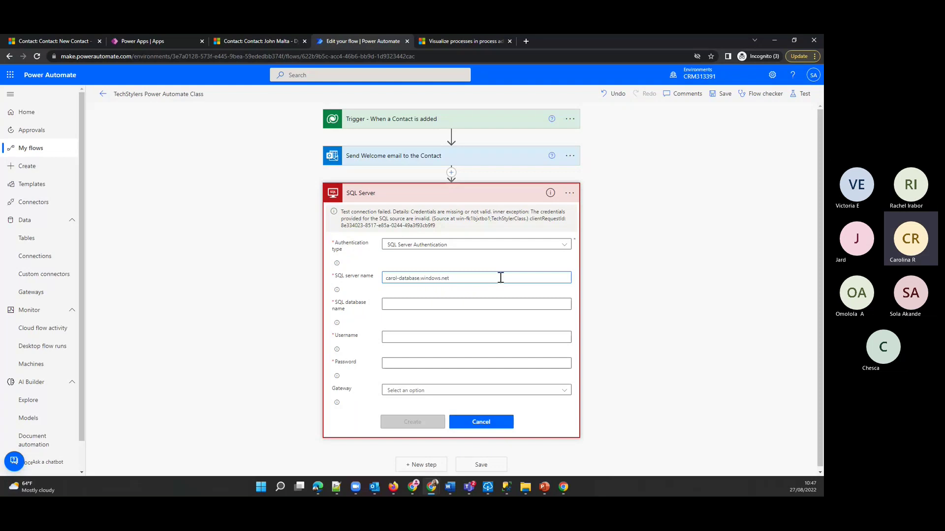
left_click(451, 302)
key("alt+Tab")
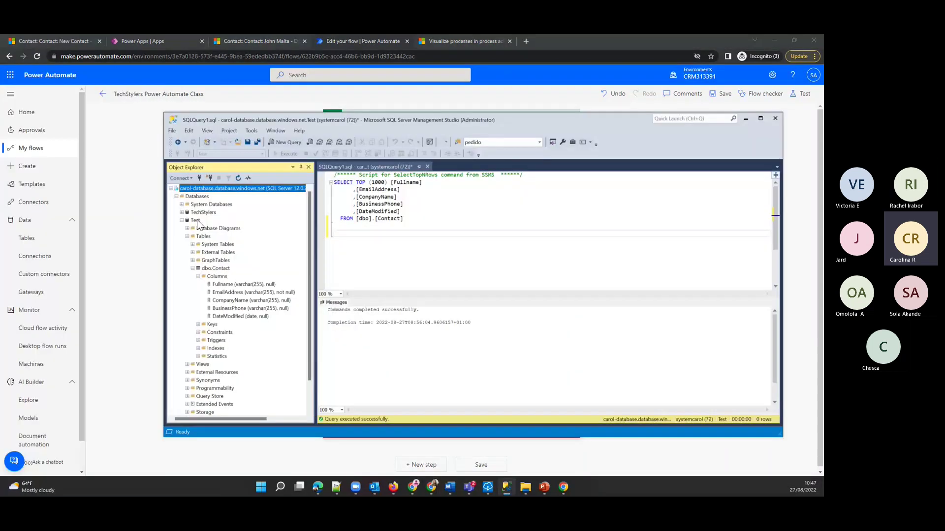
left_click(195, 220)
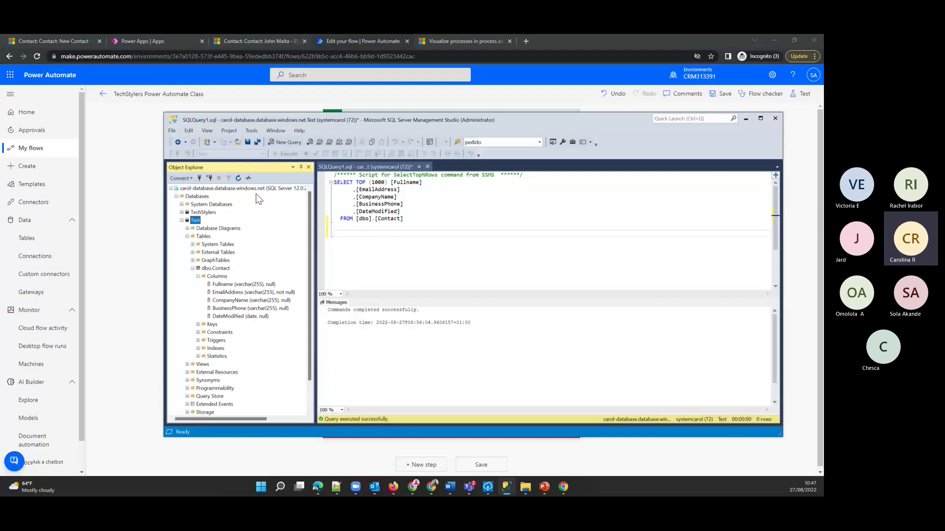
left_click_drag(315, 122, 1, 74)
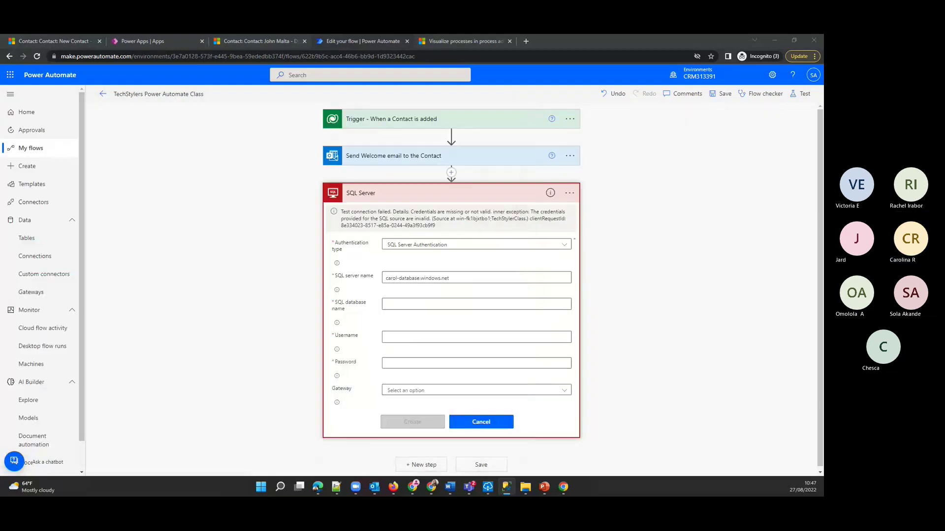
left_click(430, 304)
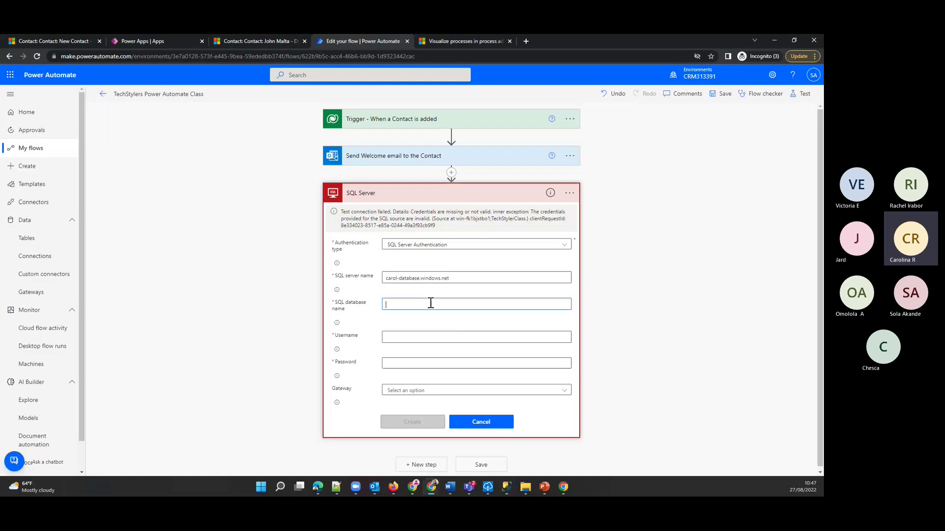
type("Test")
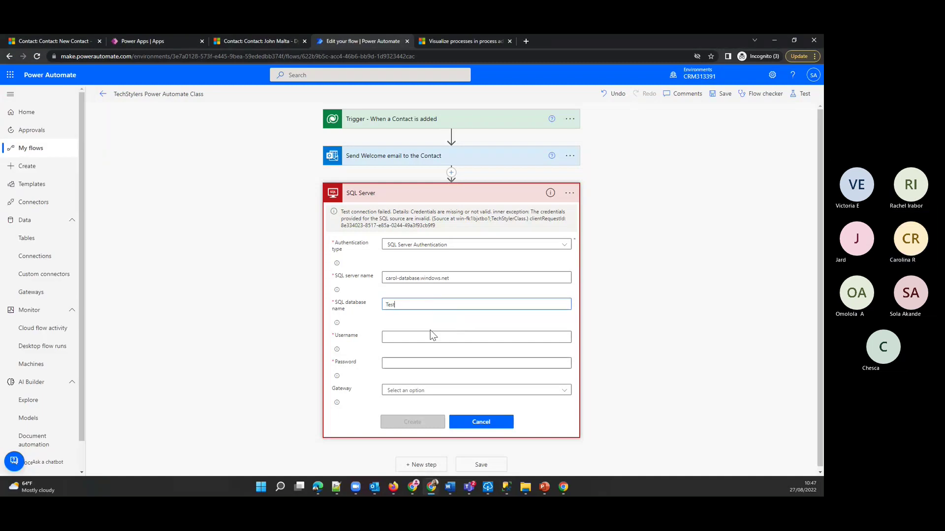
- Fill in the SQL username and password to complete the connection form
left_click(440, 335)
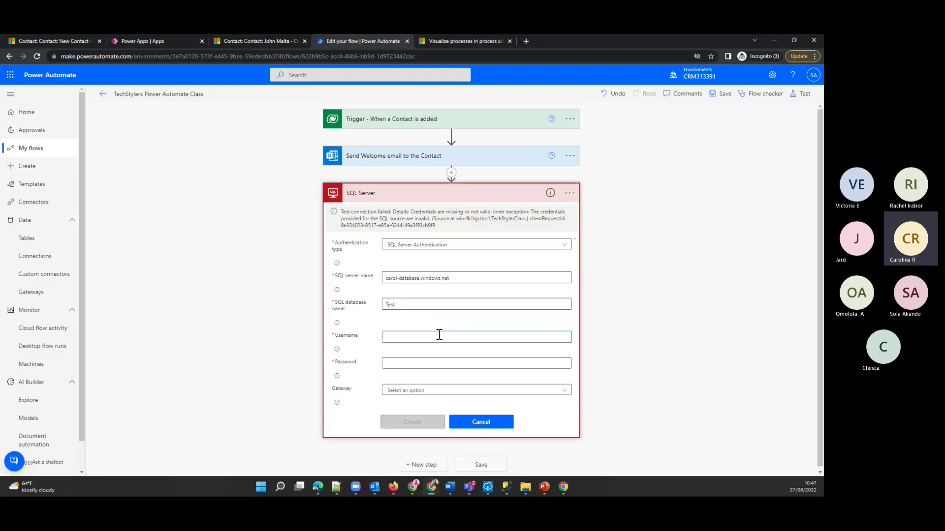
type("systemcarol")
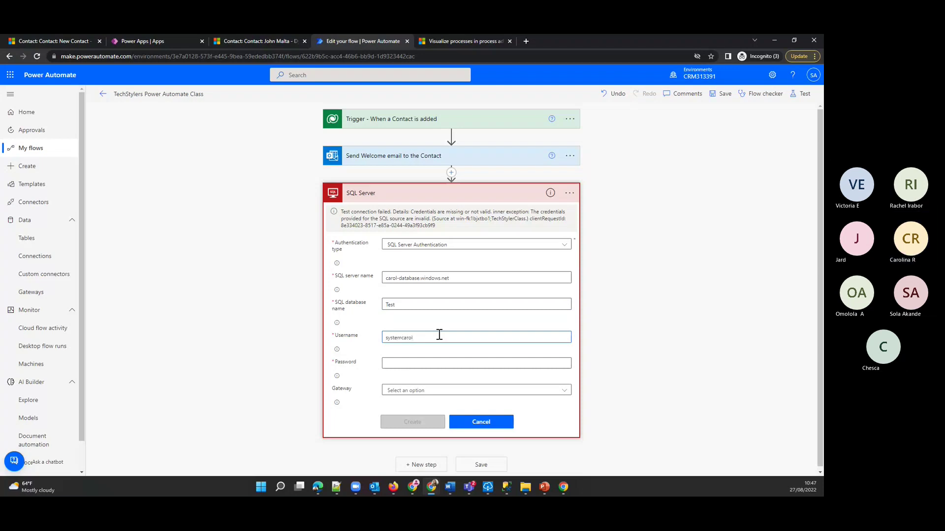
left_click(414, 365)
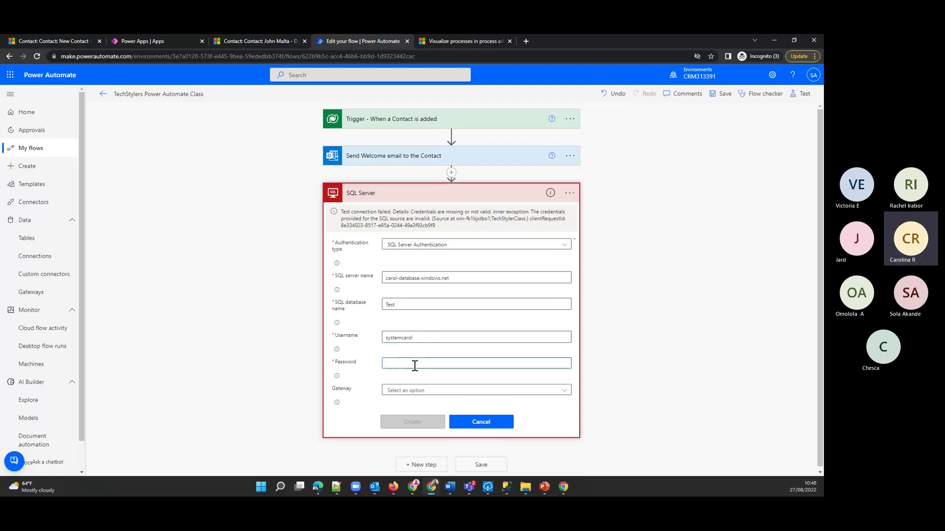
type("passwo")
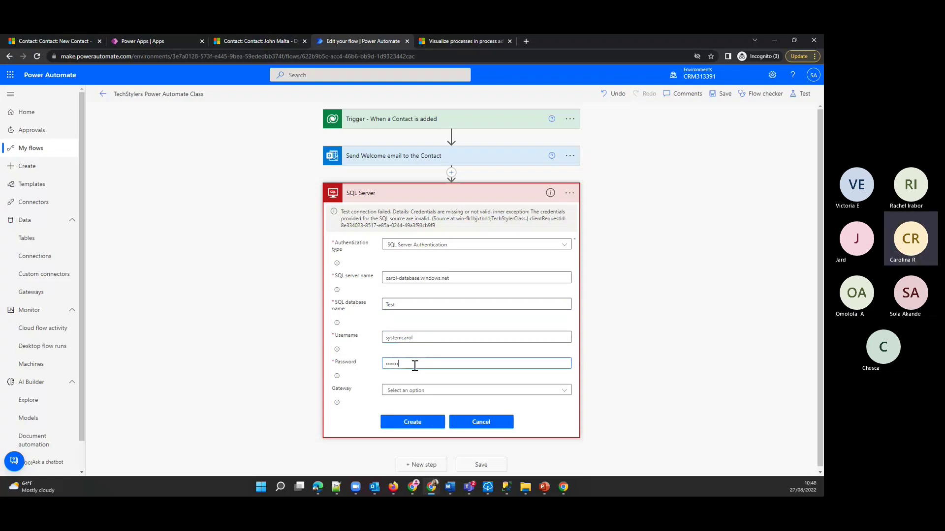
type("rd1")
left_click(637, 297)
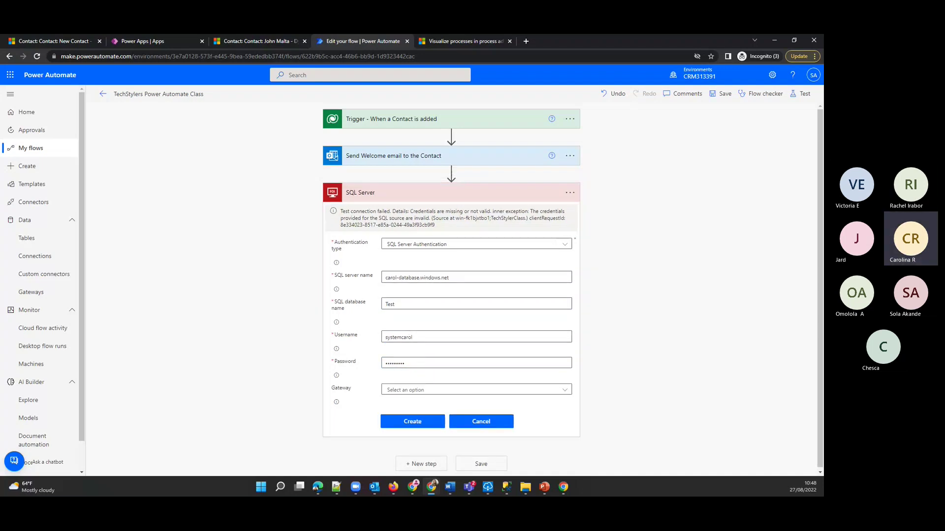
key("alt+Tab")
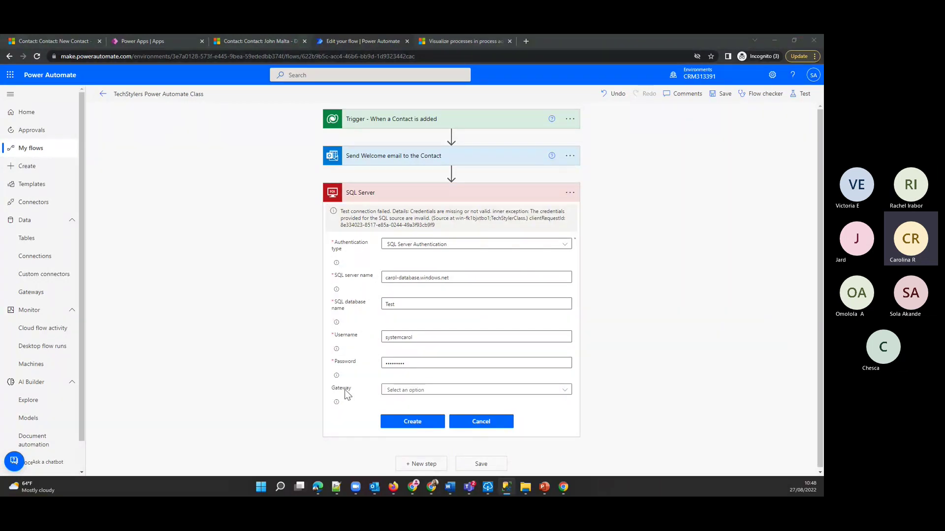
- From the Gateway list, download the GatewayInstall (2).exe gateway installer, stay in the flow editor, and use TestGateway
mouse_move(341, 389)
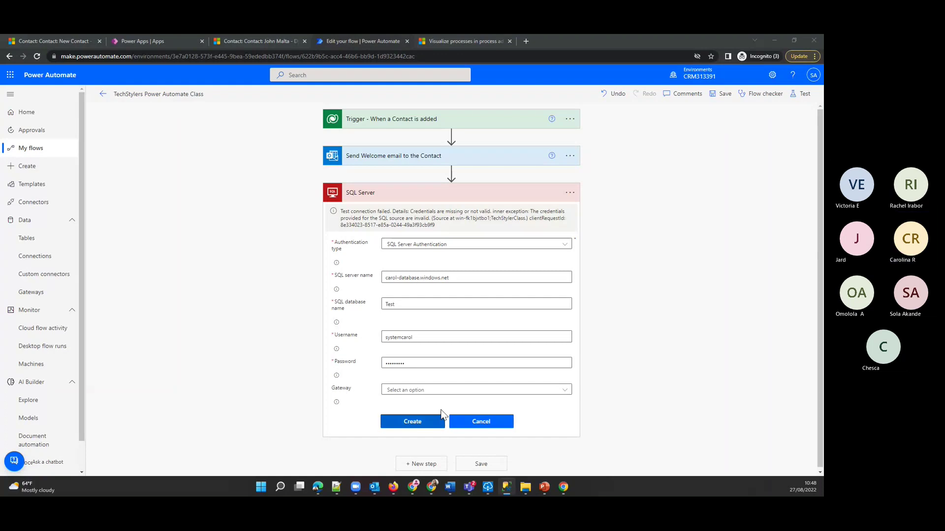
left_click(439, 391)
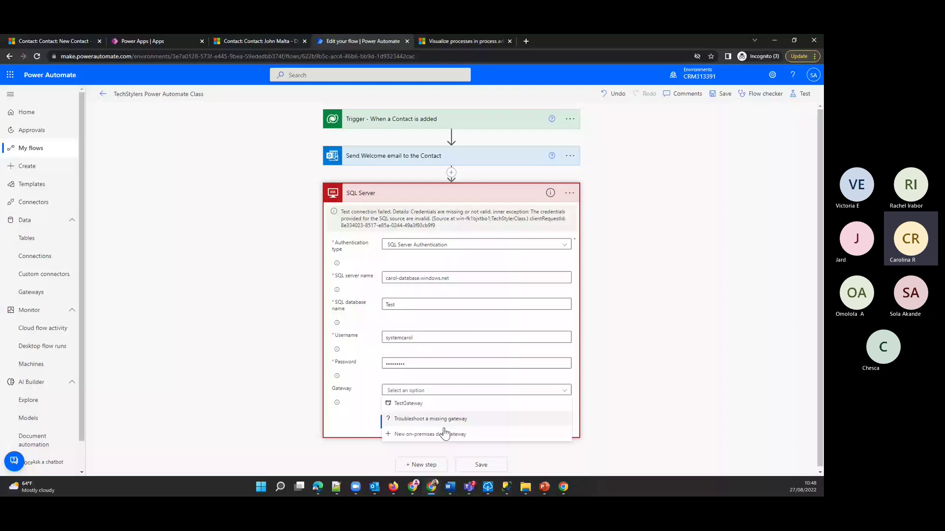
left_click(485, 435)
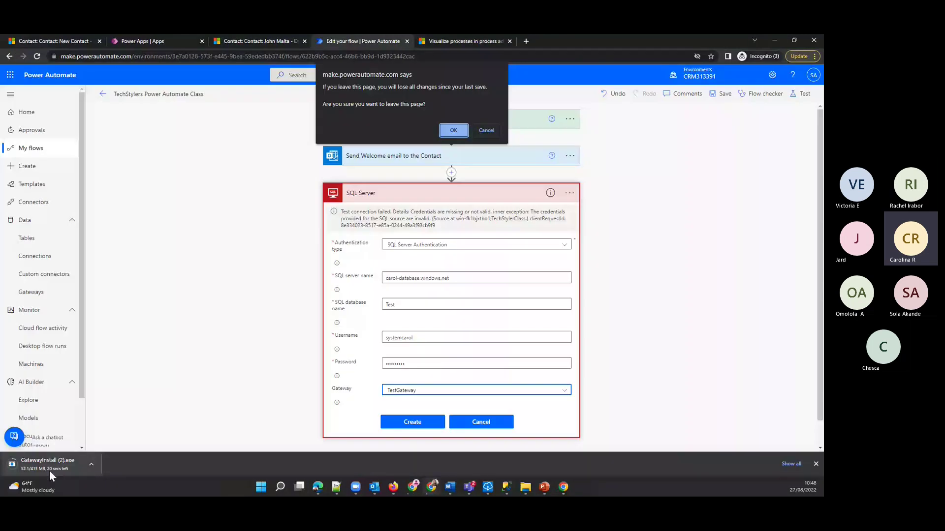
left_click(480, 132)
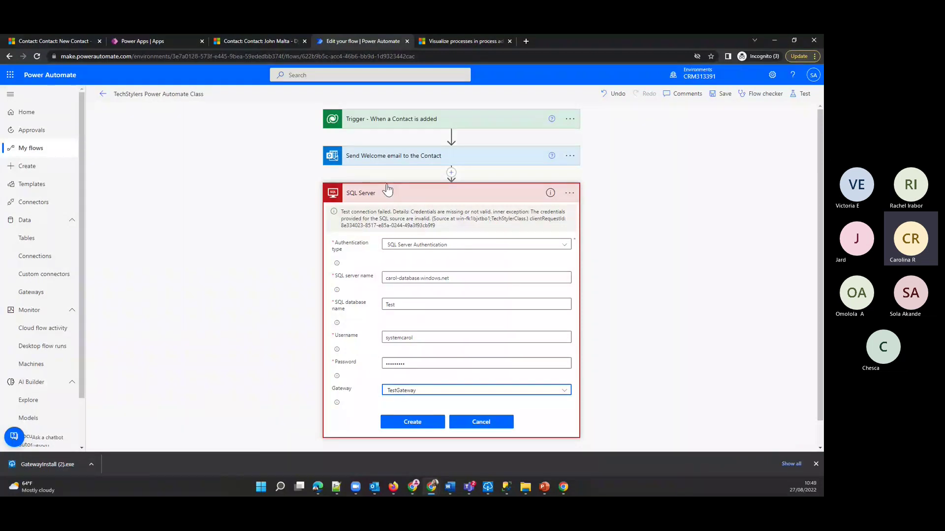
left_click(493, 492)
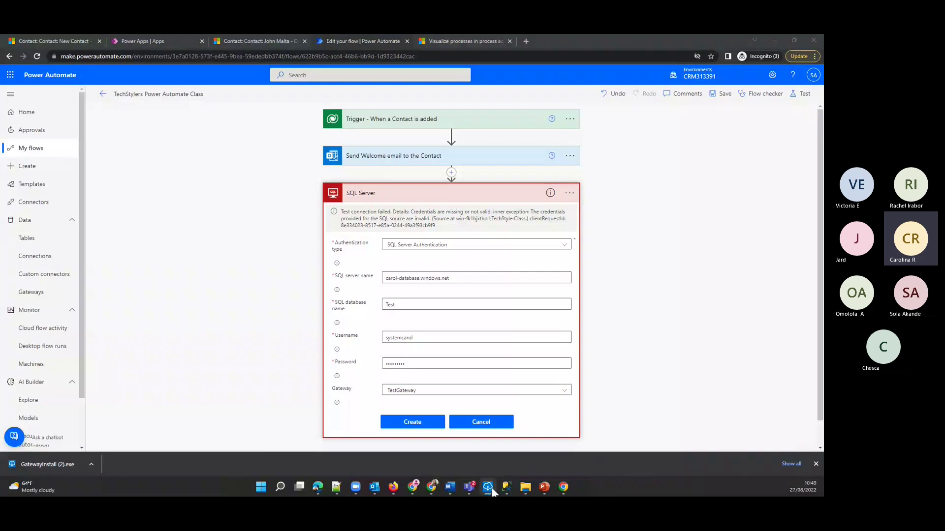
left_click_drag(3, 110, 453, 116)
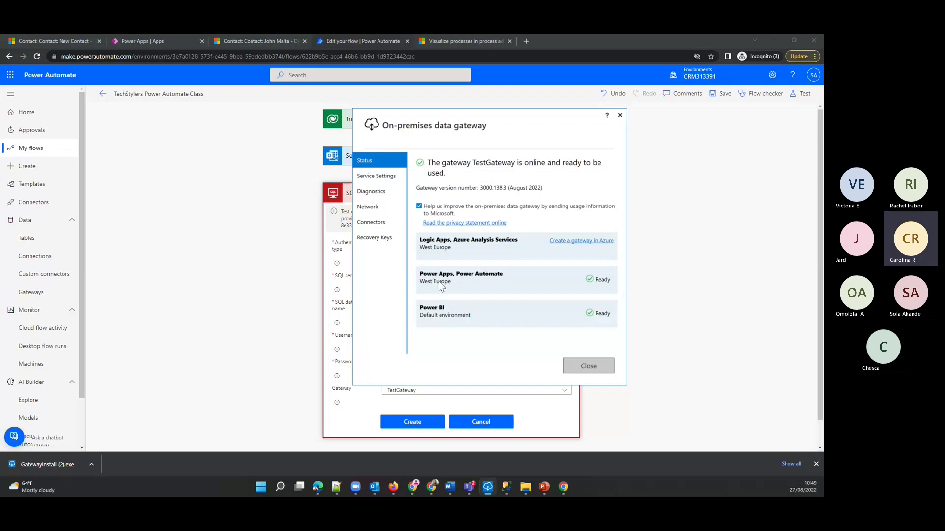
mouse_move(337, 292)
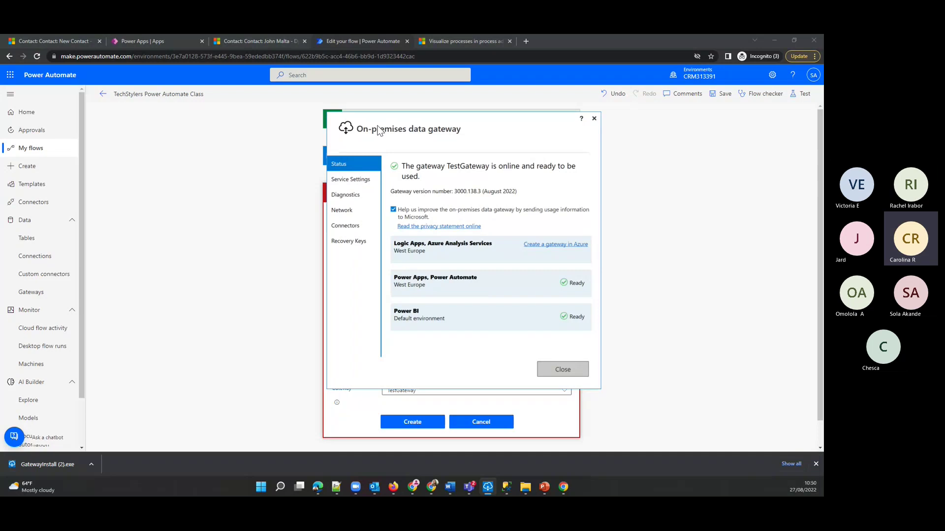
left_click(704, 205)
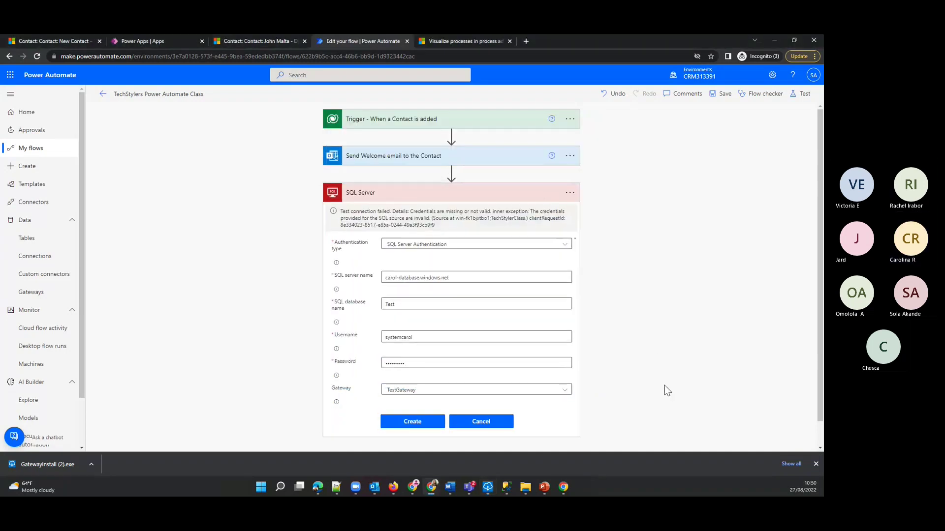
- Save the SQL Server connection card so the connection is created through TestGateway
left_click(410, 423)
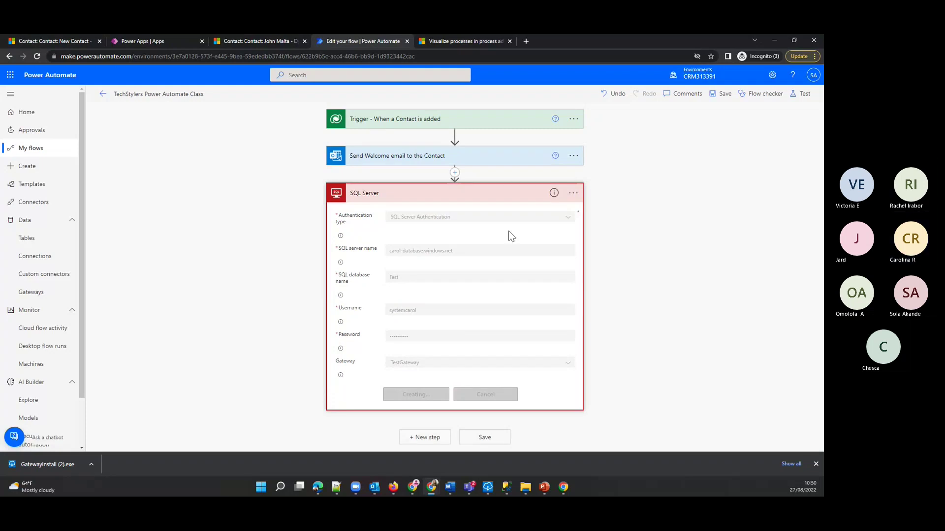
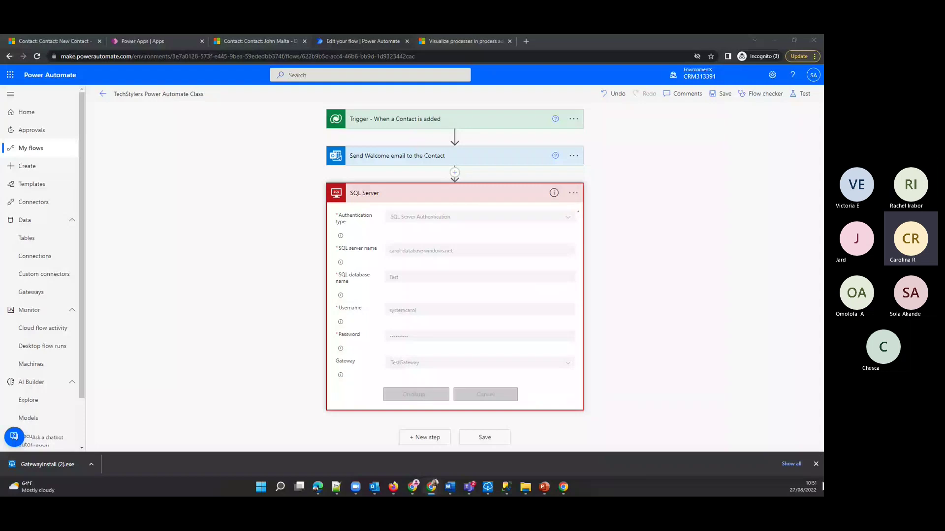
- Refresh the browser but cancel leaving, staying in the flow editor
left_click(816, 464)
key("F5")
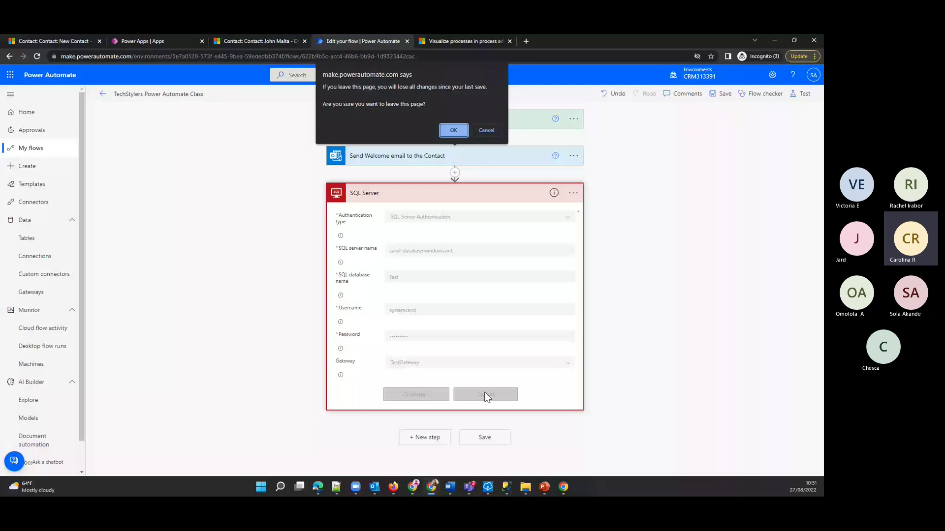
key("Escape")
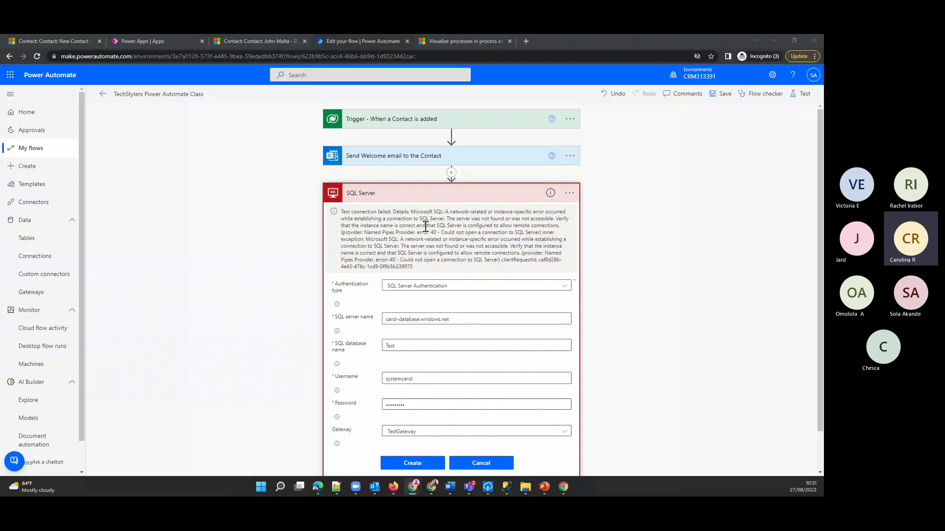
- Check the failed SQL Server card's options, then discard the new connection form
scroll(425, 227, "down", 1)
left_click(570, 151)
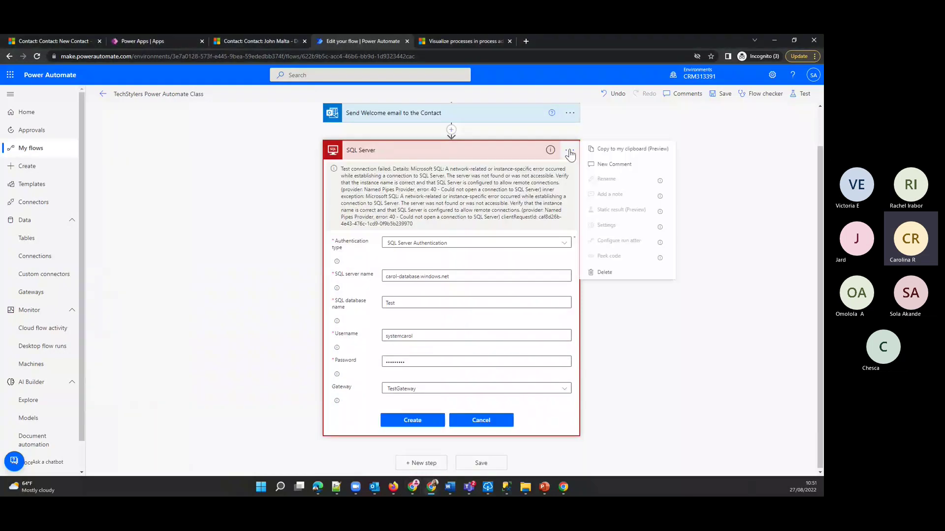
left_click(569, 151)
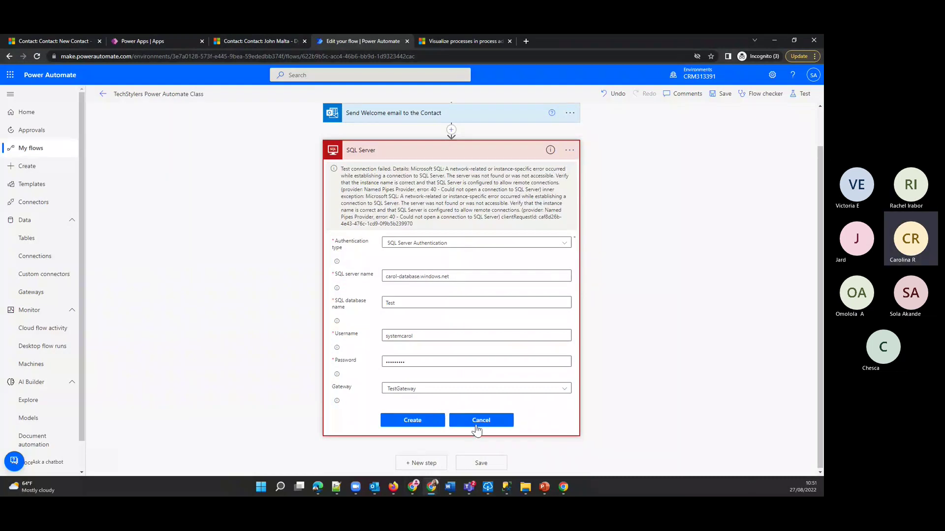
left_click(479, 422)
- Switch Insert row to the Test carol-database connection after briefly trying a Windows Authentication connection
left_click(573, 192)
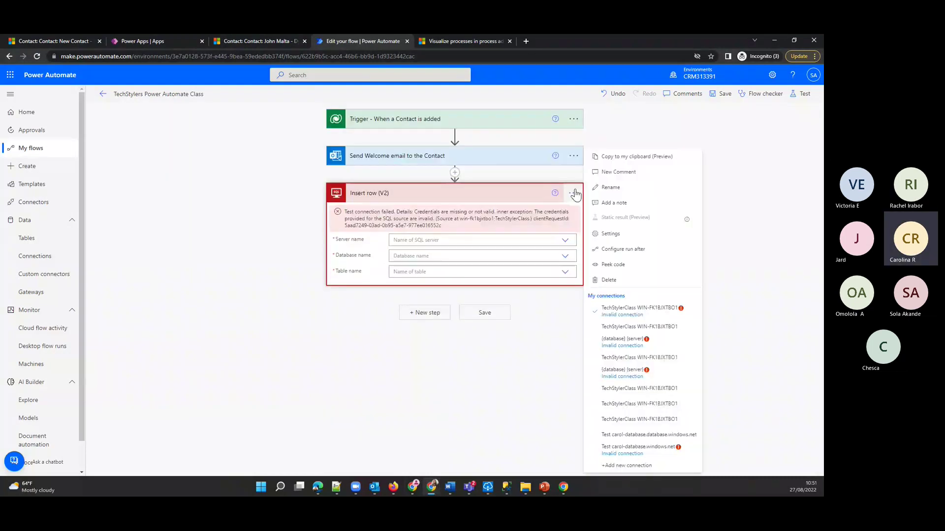
left_click(691, 434)
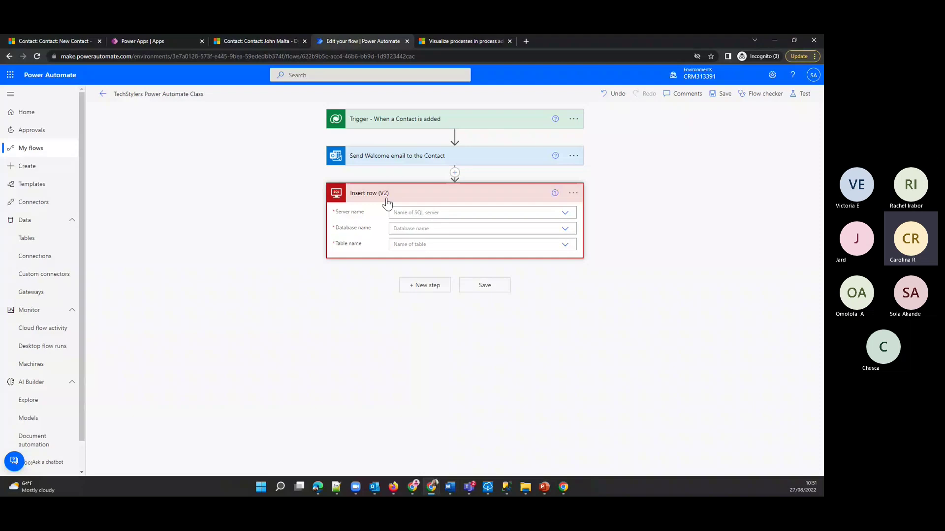
left_click(576, 193)
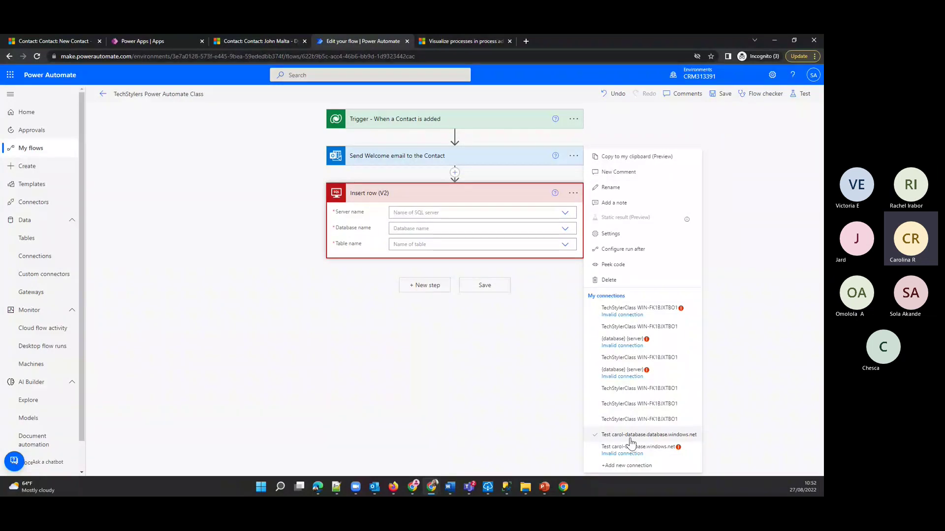
left_click(617, 467)
left_click(411, 218)
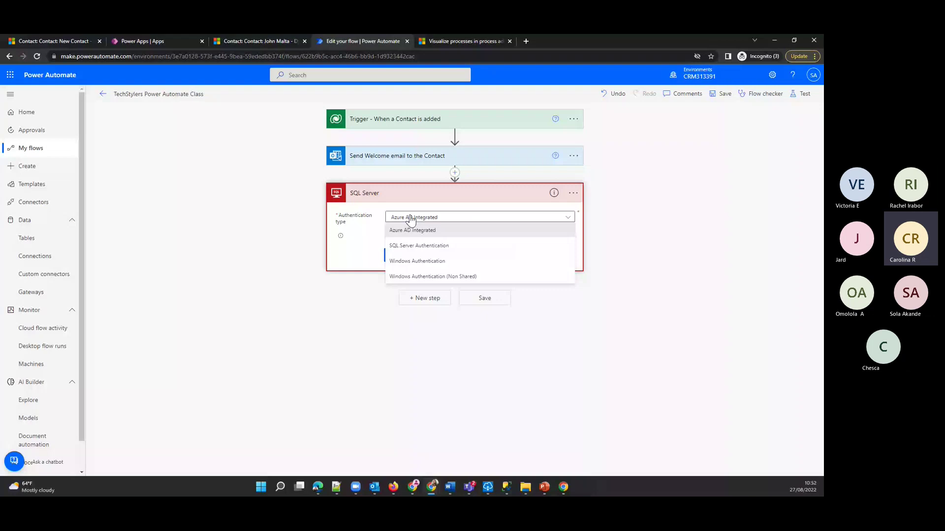
left_click(542, 261)
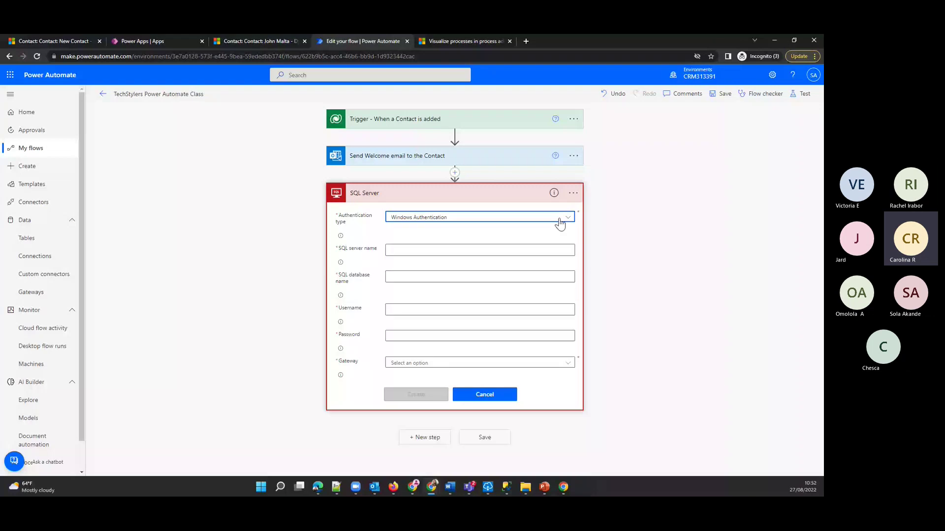
left_click(573, 193)
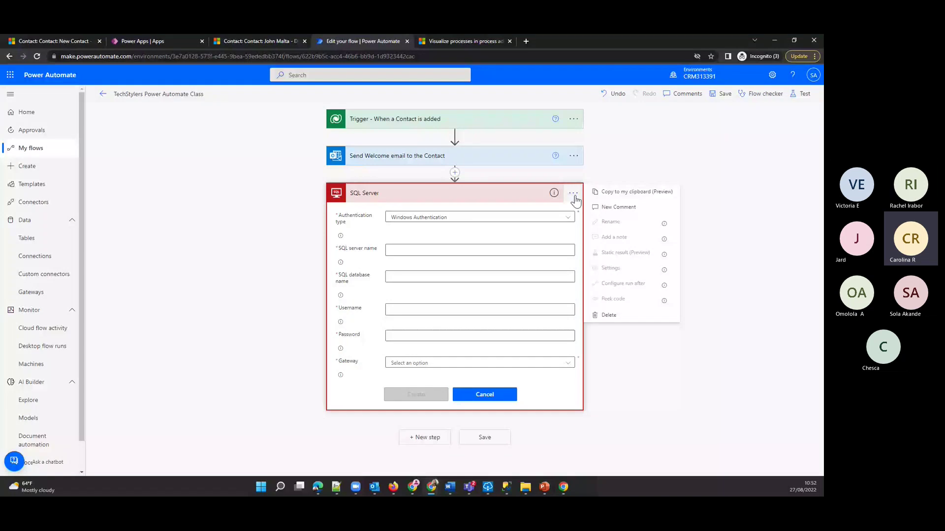
left_click(485, 394)
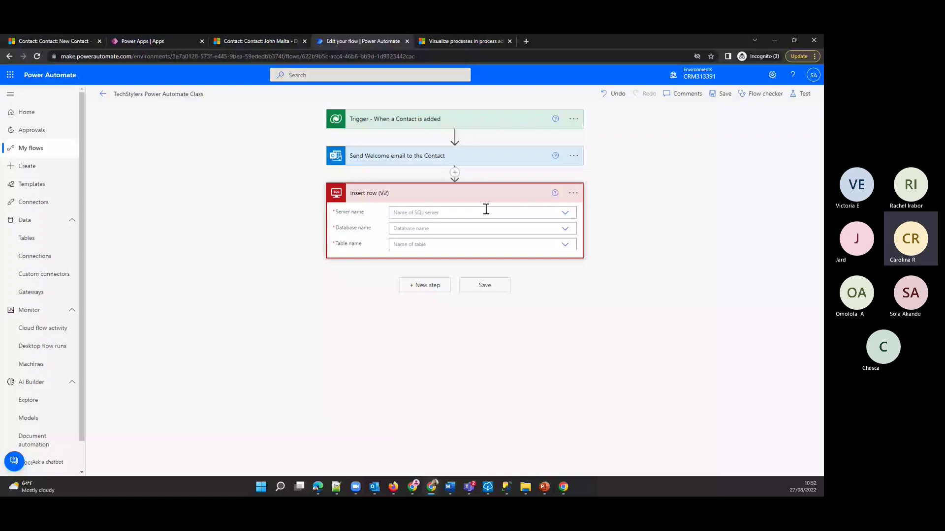
- Use the connection's server and Test database, and pick Contact as the table
left_click(565, 214)
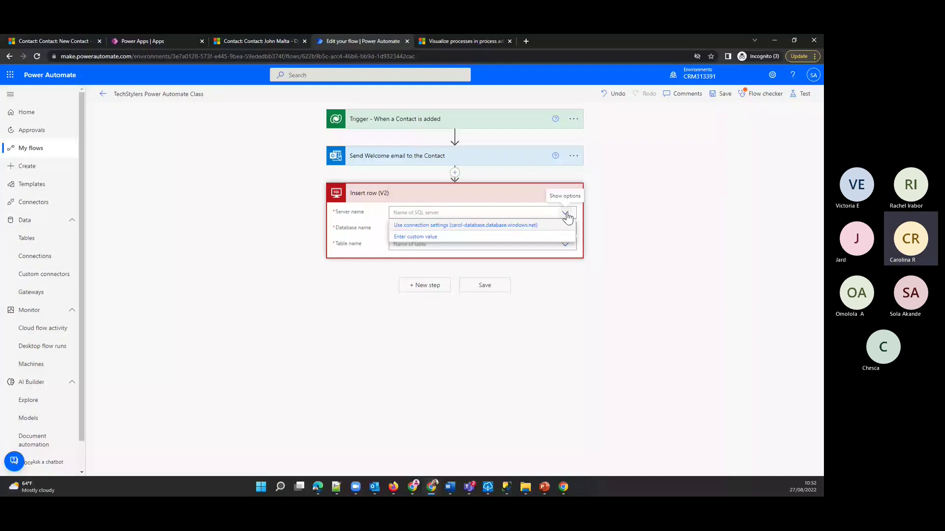
left_click(464, 225)
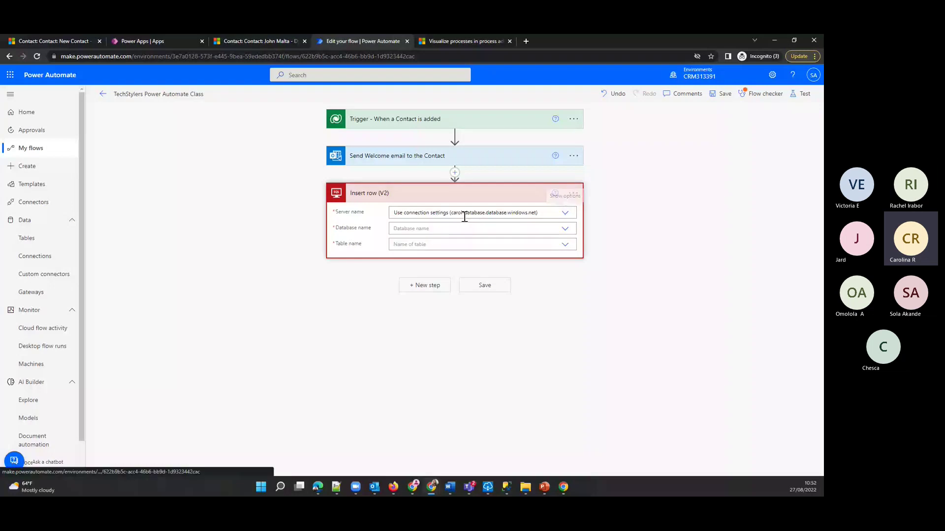
left_click(454, 229)
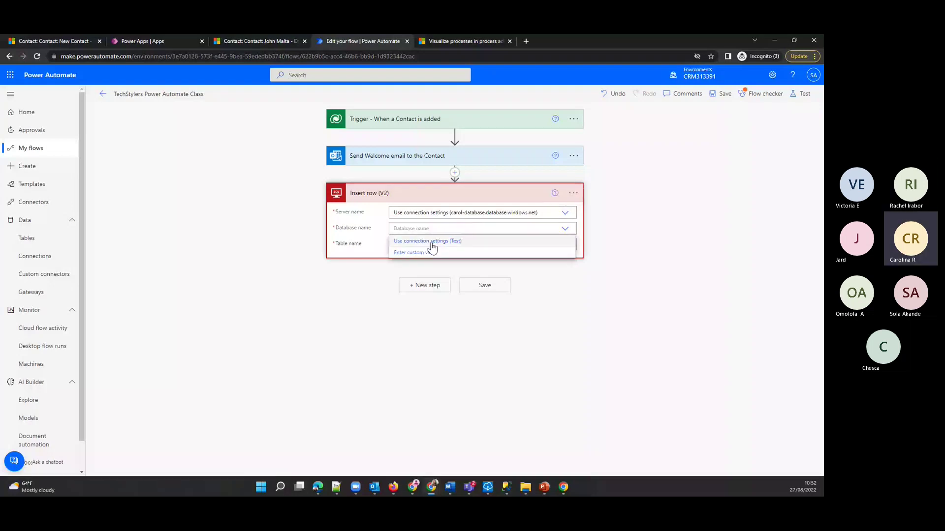
left_click(426, 247)
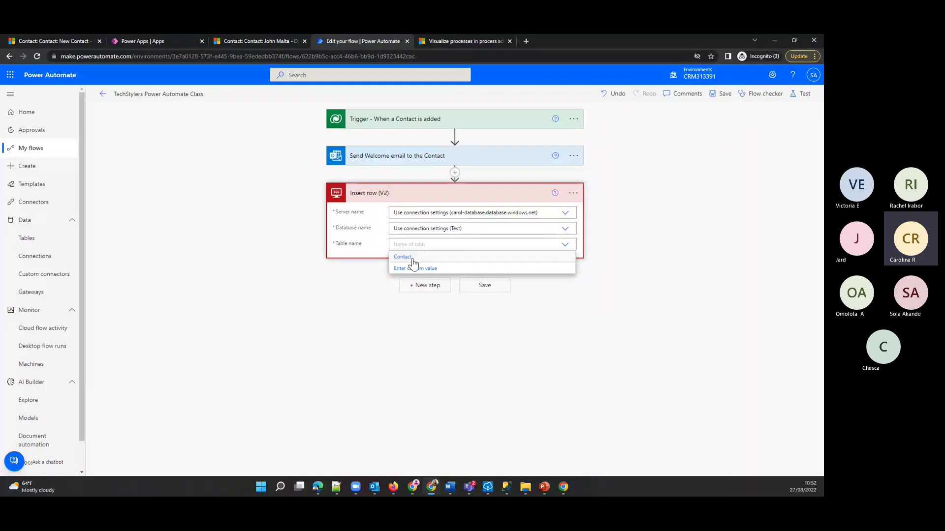
left_click(411, 258)
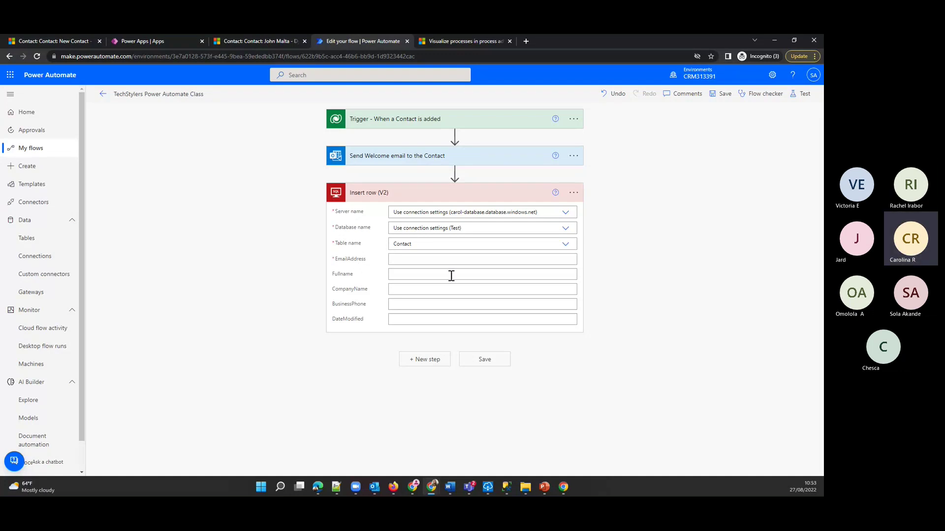
- Map the contact's Email into EmailAddress and Full Name into Fullname
left_click(399, 258)
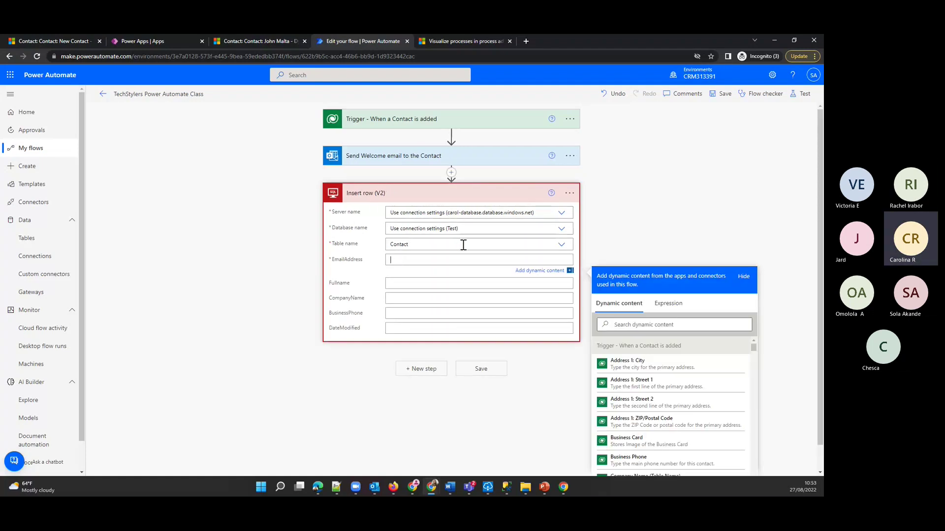
left_click(621, 323)
type("em")
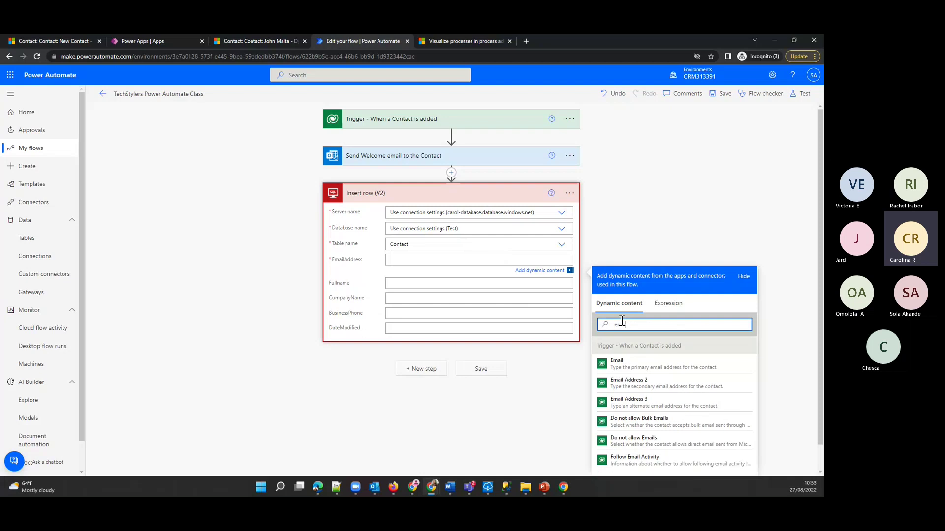
type("ail")
left_click(640, 364)
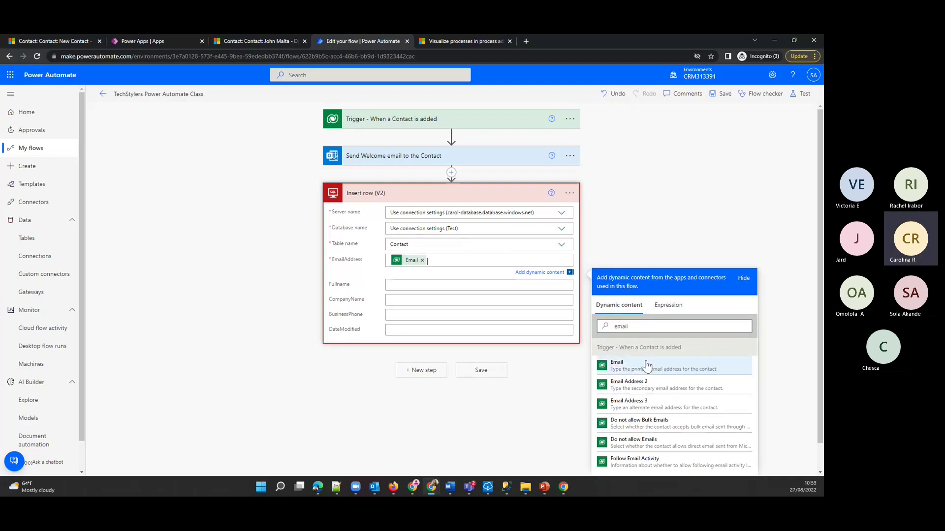
left_click(455, 287)
left_click(647, 341)
type("fu")
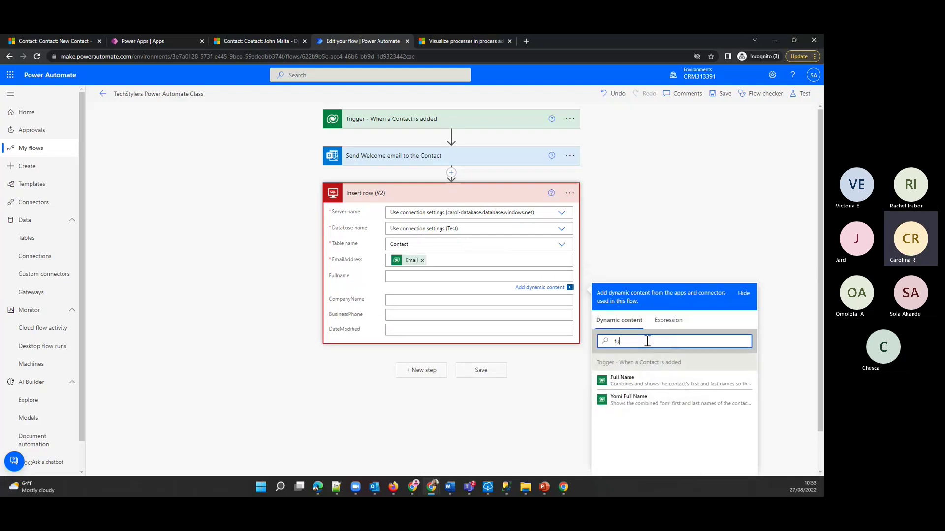
type("ll")
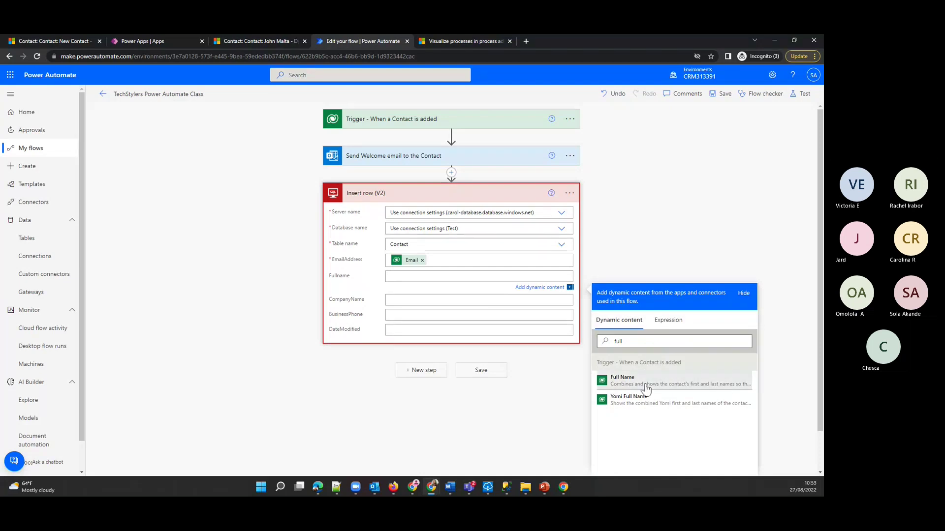
left_click(622, 379)
- Map Company Name, Business Phone and Created On into CompanyName, BusinessPhone and DateModified
left_click(401, 295)
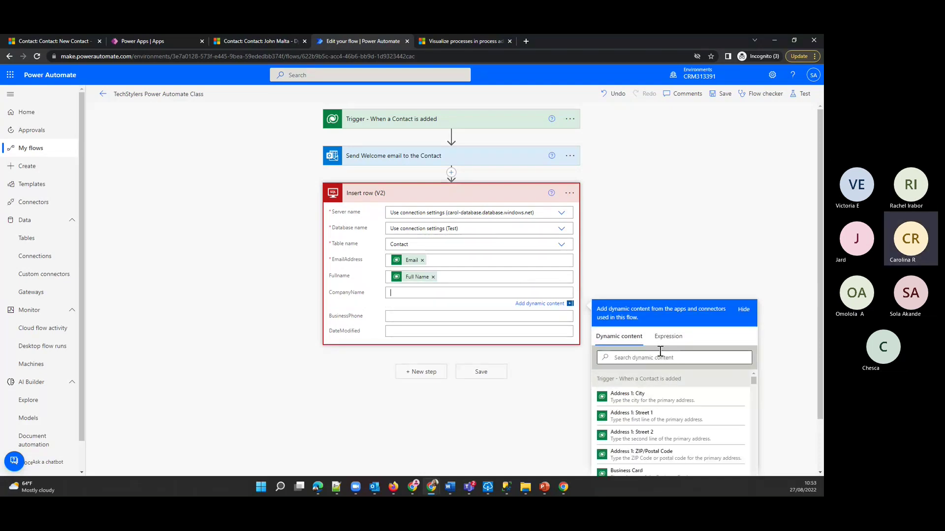
left_click(642, 359)
type("compa")
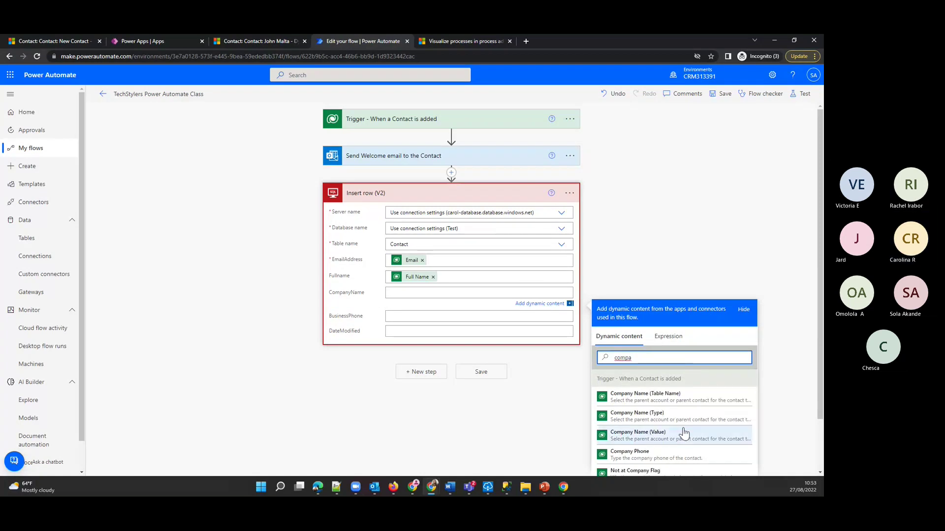
left_click(717, 404)
left_click(420, 317)
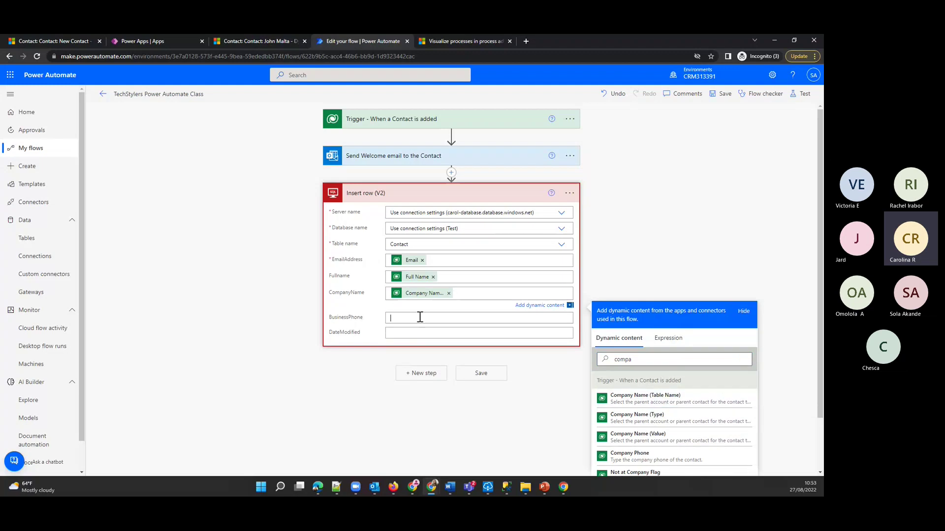
left_click(664, 375)
type("be")
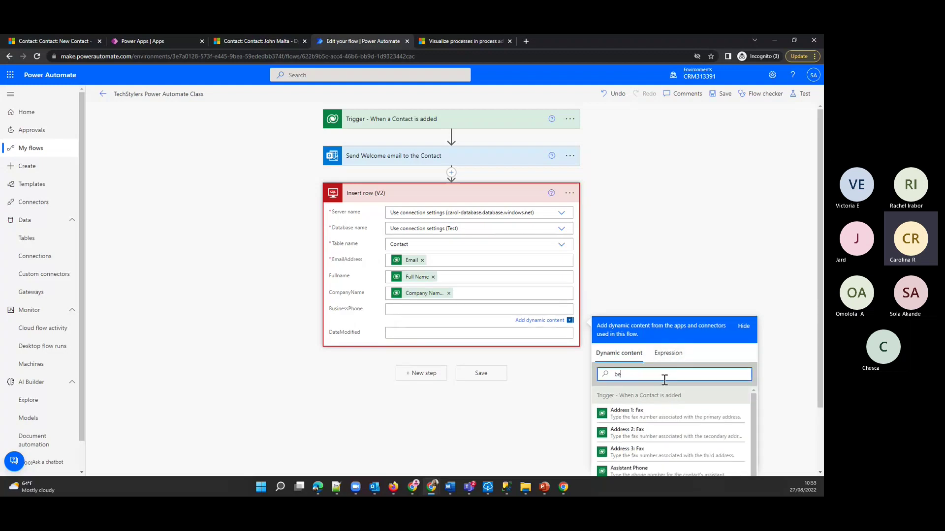
key("BackSpace")
type("us")
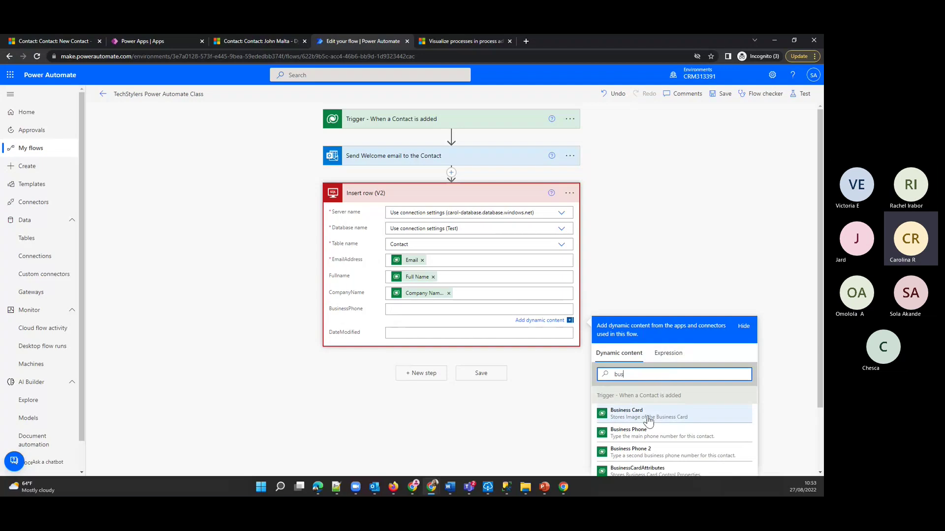
left_click(648, 432)
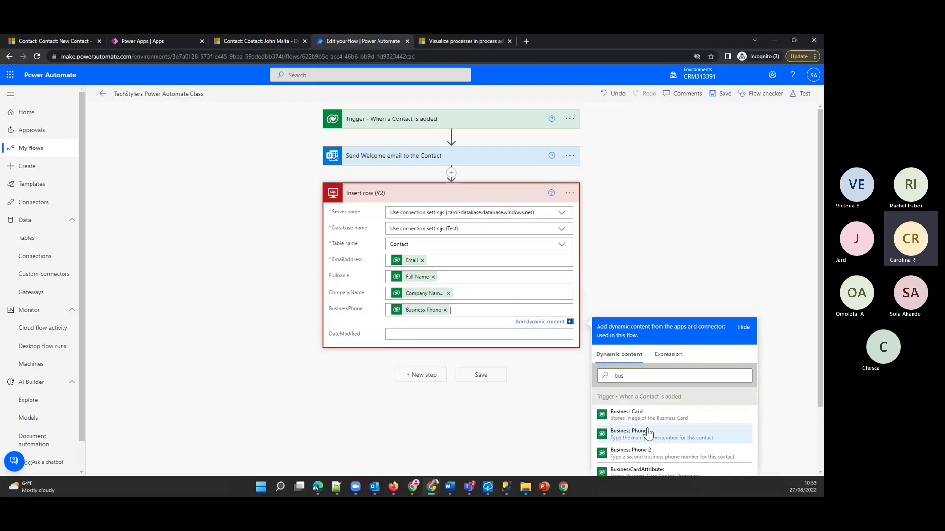
left_click(458, 334)
left_click(662, 391)
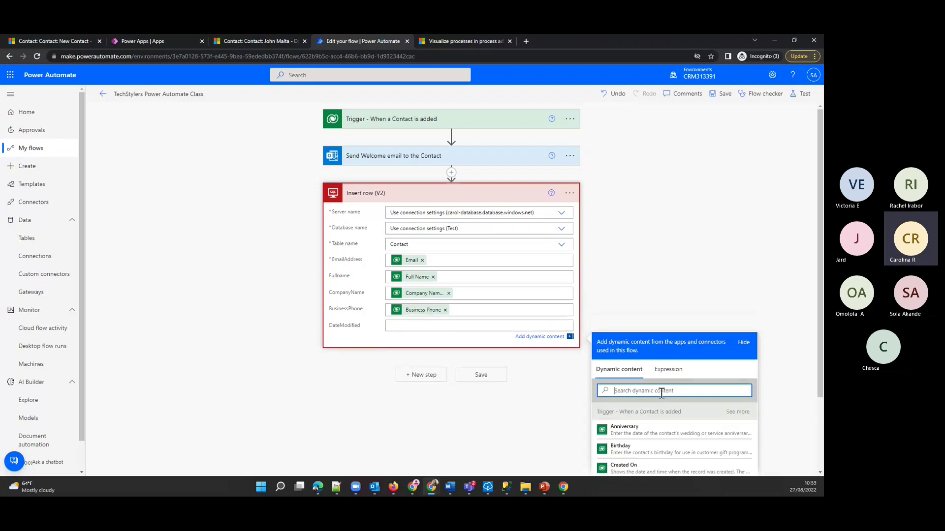
left_click(633, 476)
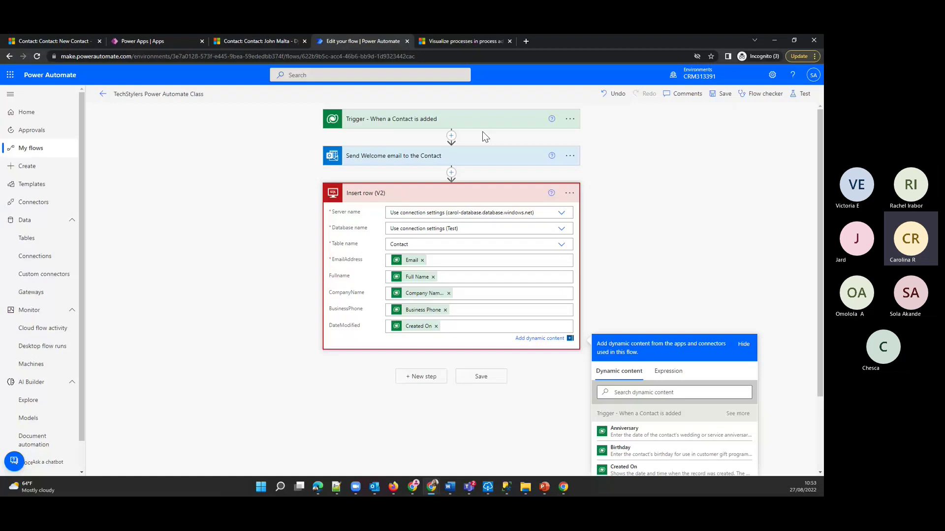
- Rename the SQL step to 'Insert Contact on SQL Database' and save the flow
left_click(569, 193)
left_click(595, 189)
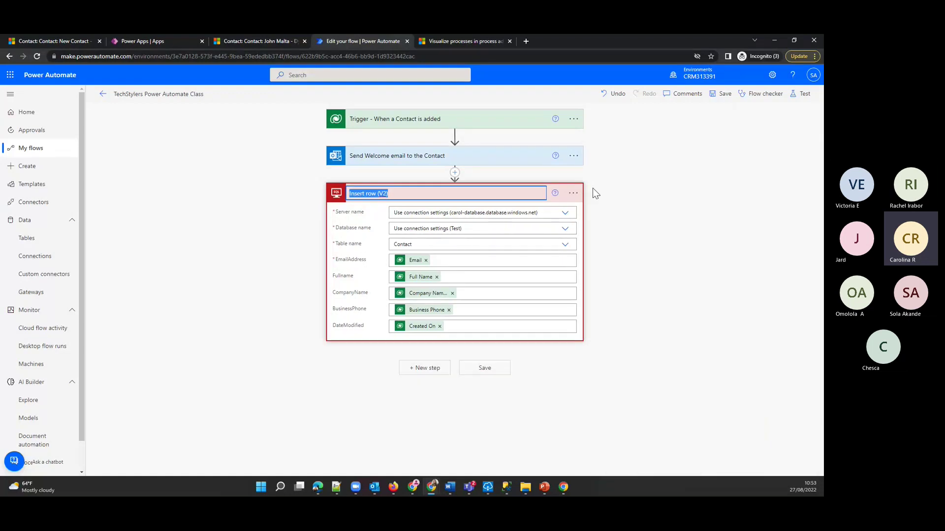
left_click(415, 193)
key("BackSpace")
key("BackSpace")
key("BackSpace")
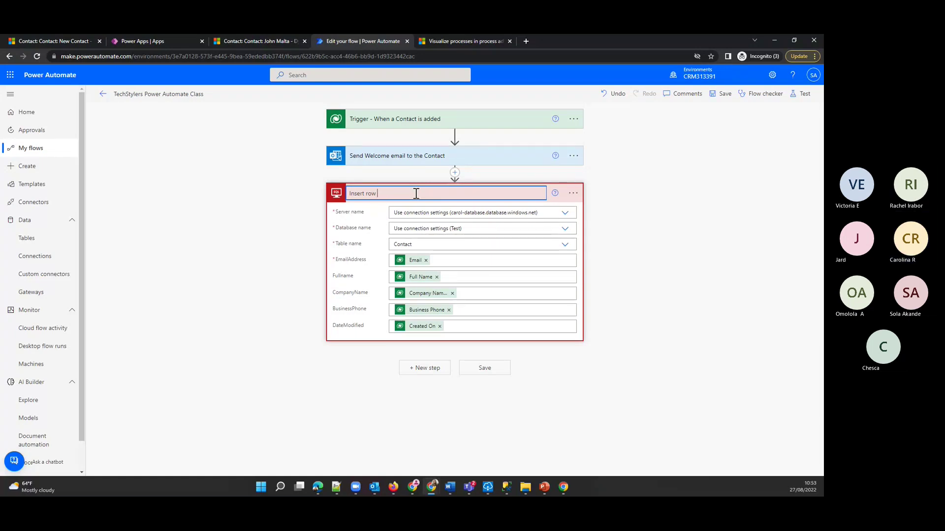
type("on S")
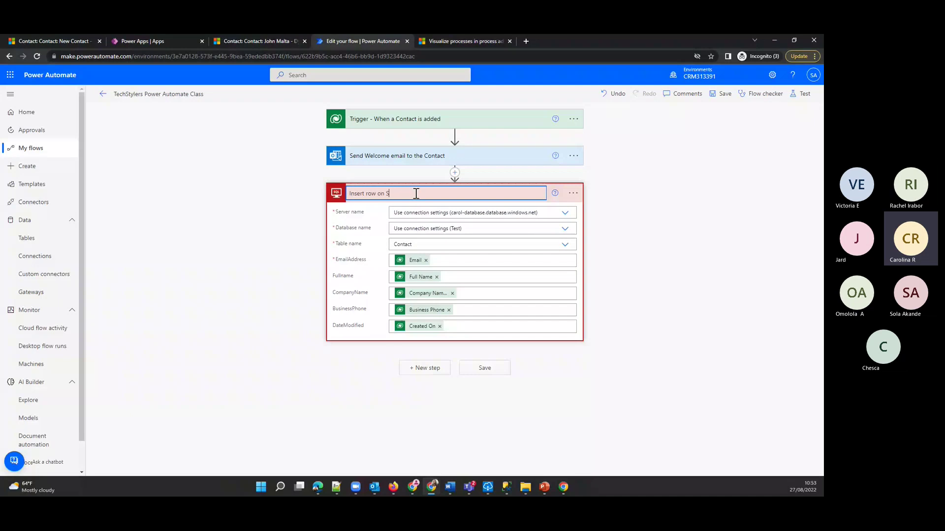
type("QL Databas")
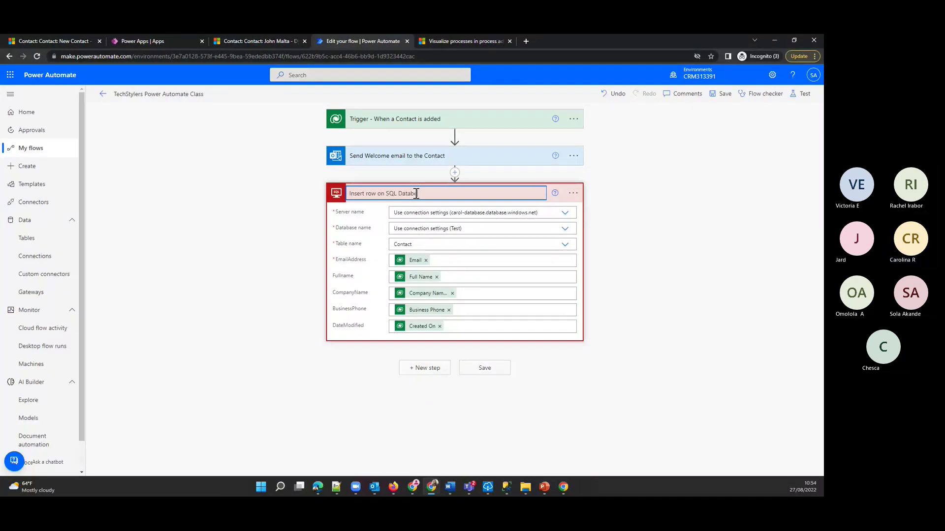
type("e")
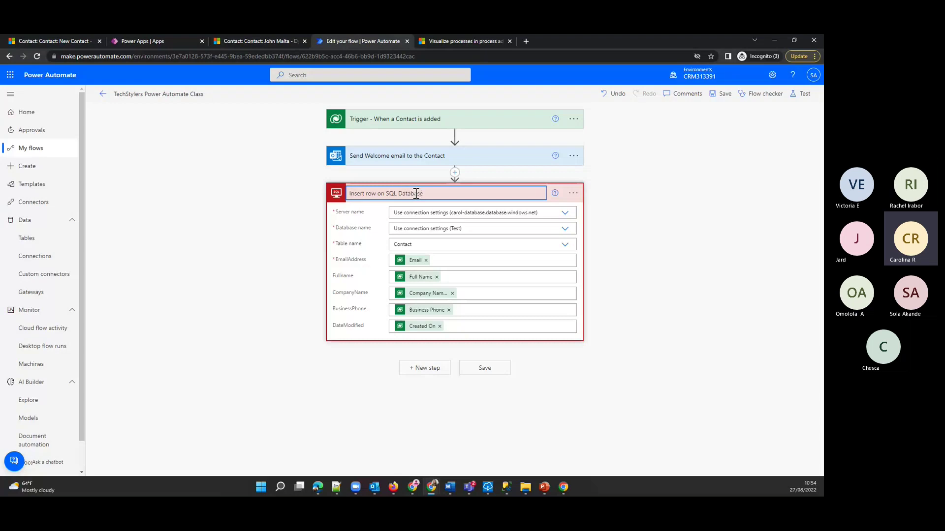
key("BackSpace")
key("BackSpace")
key("BackSpace")
type("Contact")
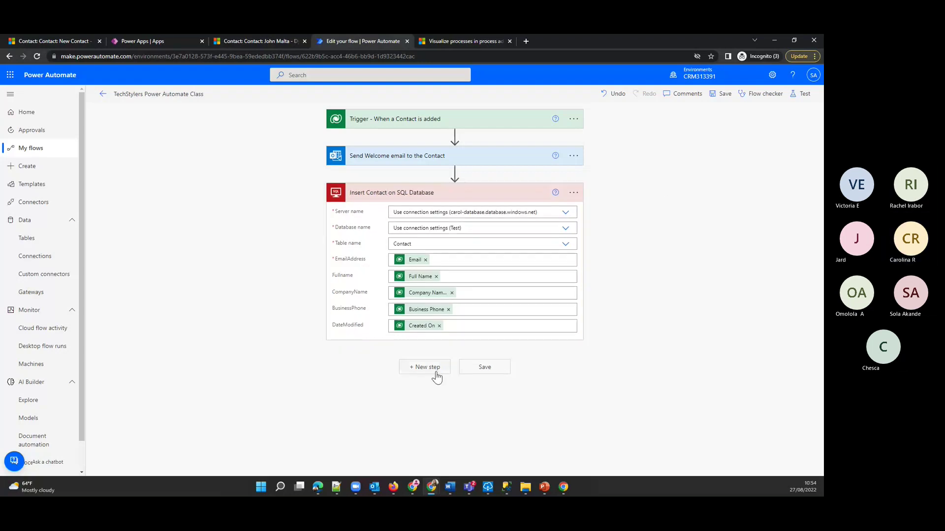
left_click(483, 369)
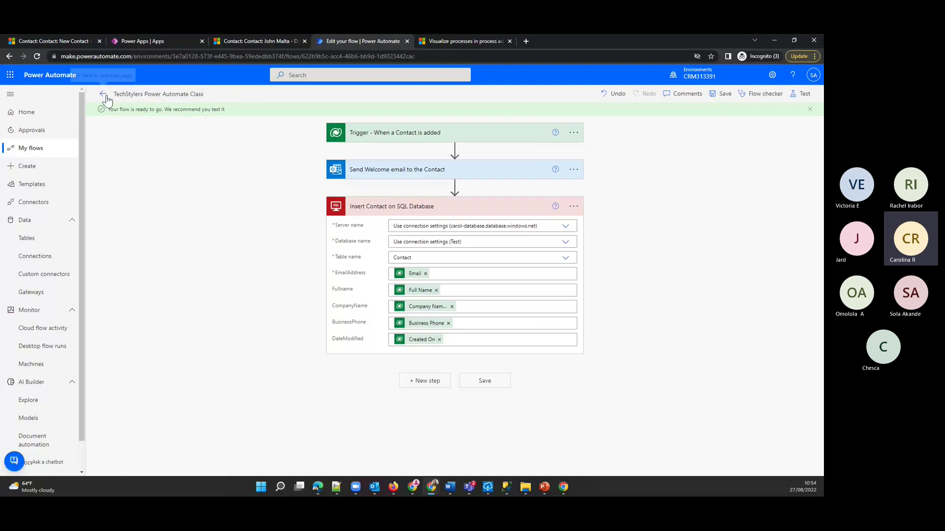
- Start a new Dynamics 365 contact with first and last name and account TechStylers Class
left_click(274, 38)
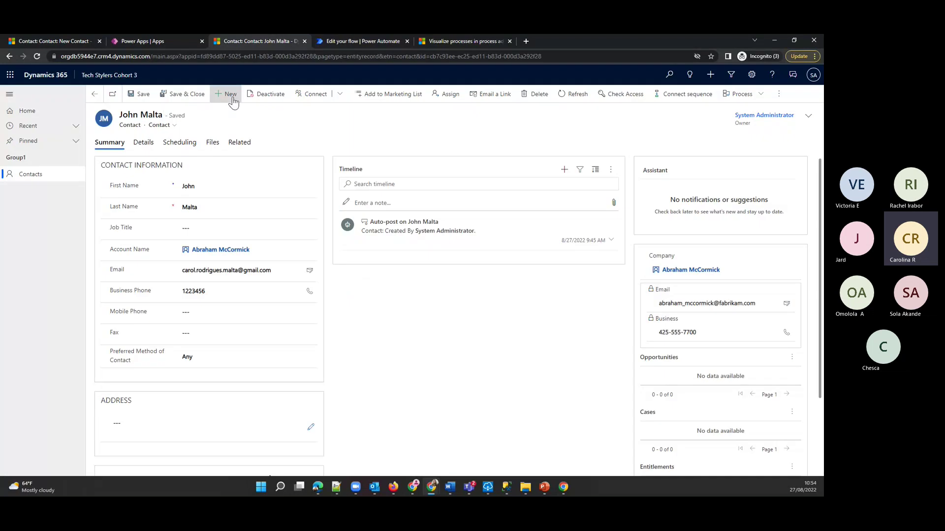
left_click(230, 94)
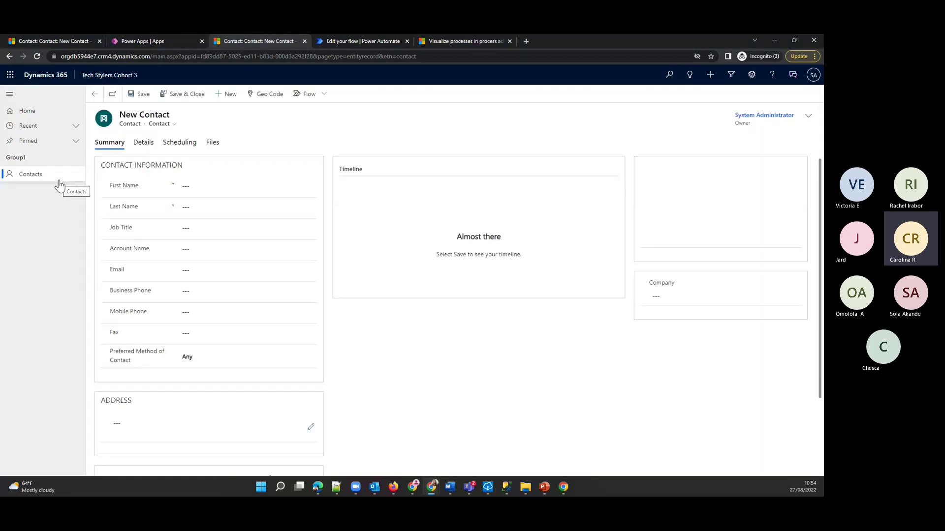
left_click(241, 186)
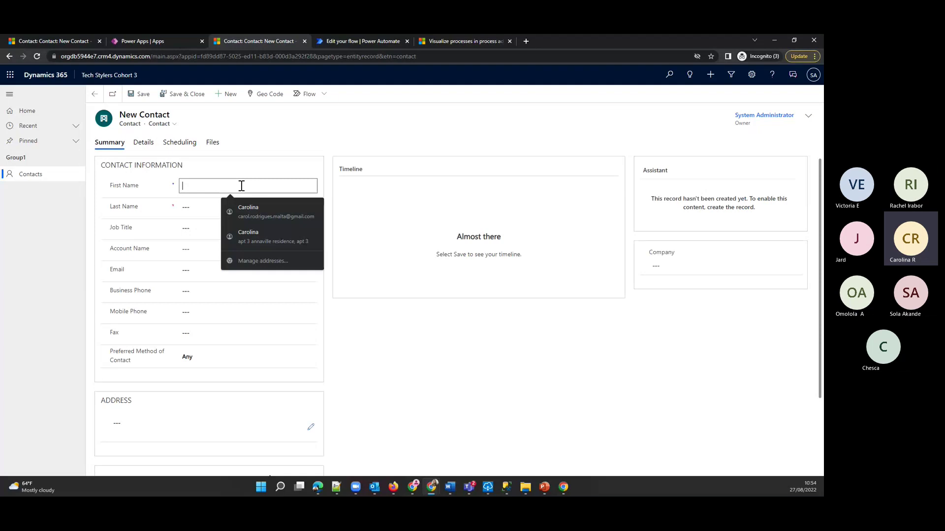
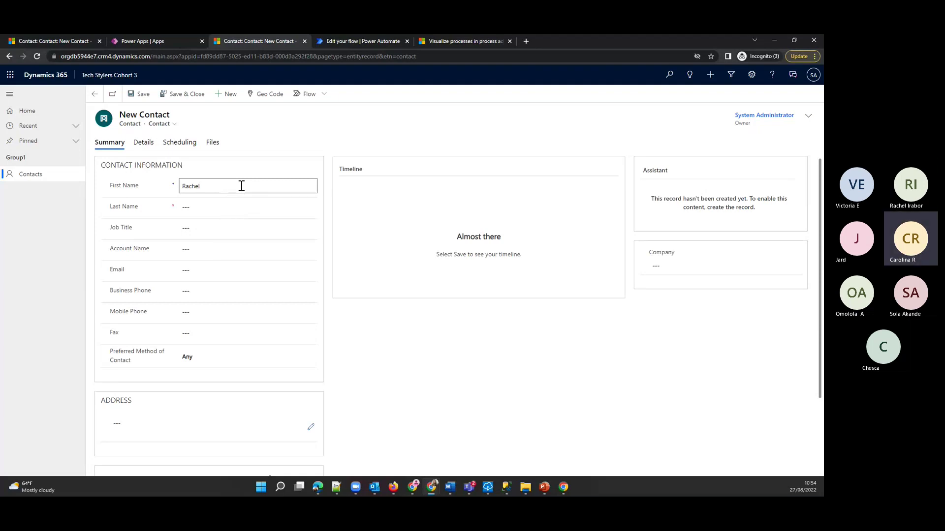
left_click(202, 211)
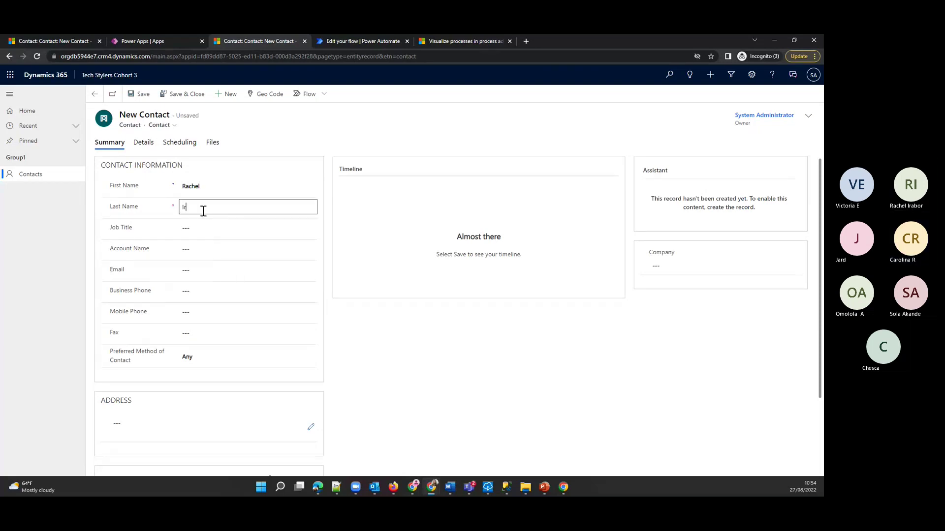
left_click(238, 248)
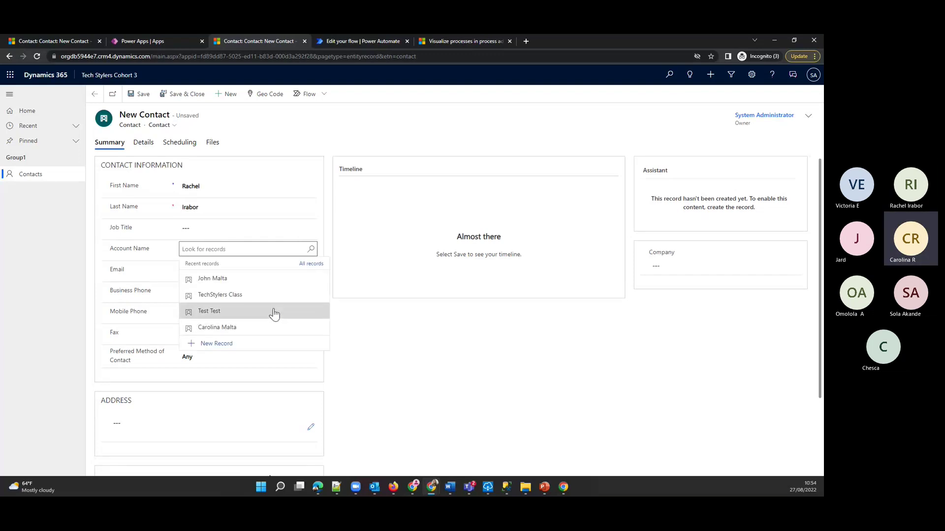
left_click(241, 295)
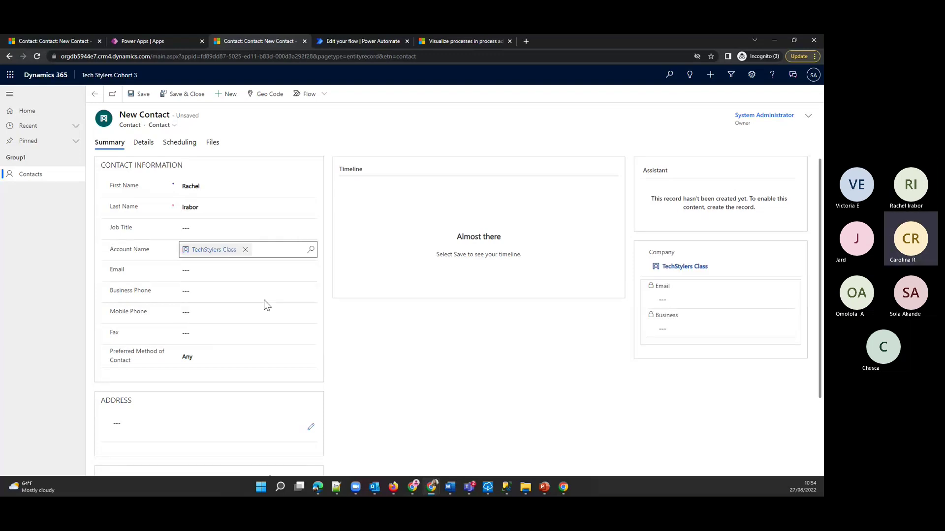
- Fill the contact's email, address and business phone, then save, ignoring the duplicate warning
left_click(225, 269)
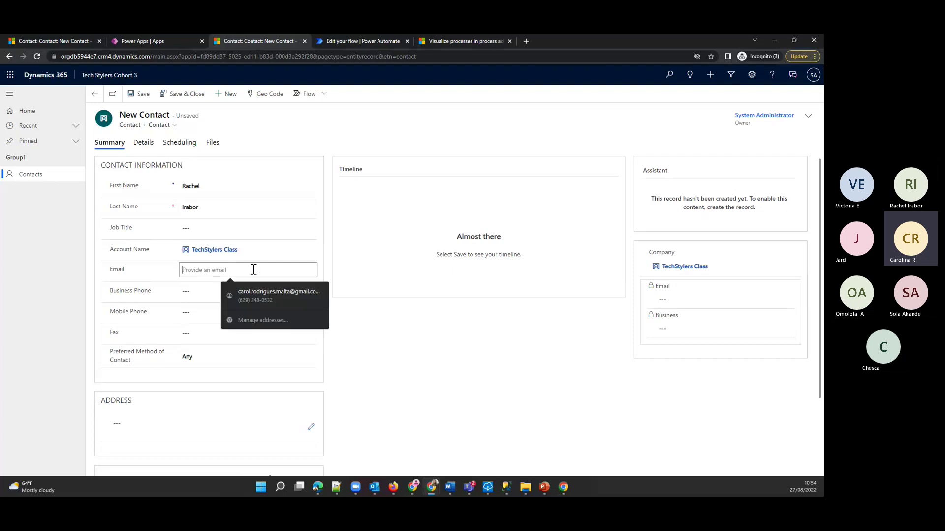
left_click(259, 284)
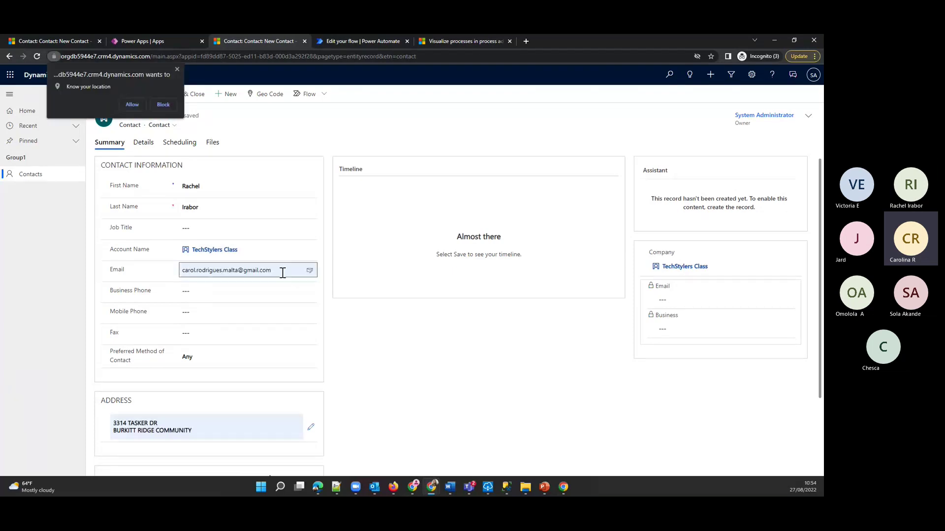
left_click(240, 287)
left_click(219, 290)
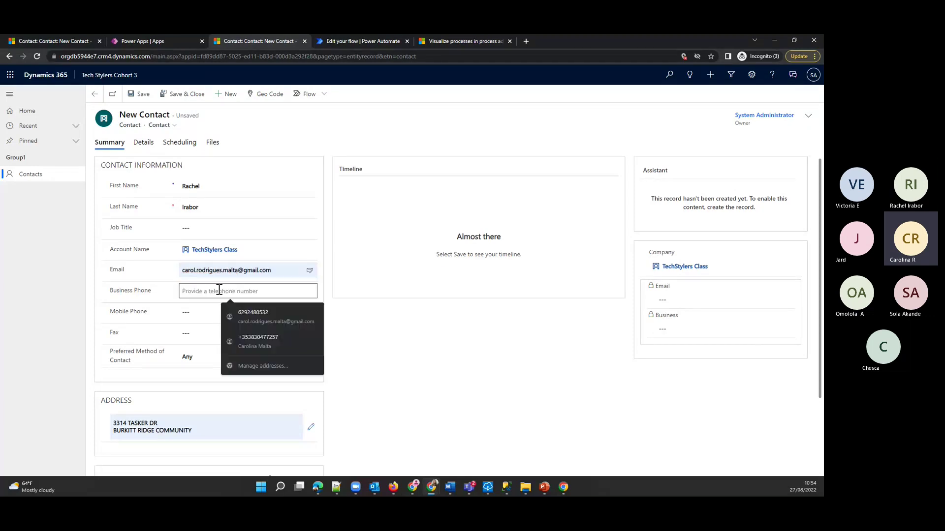
type("1234577")
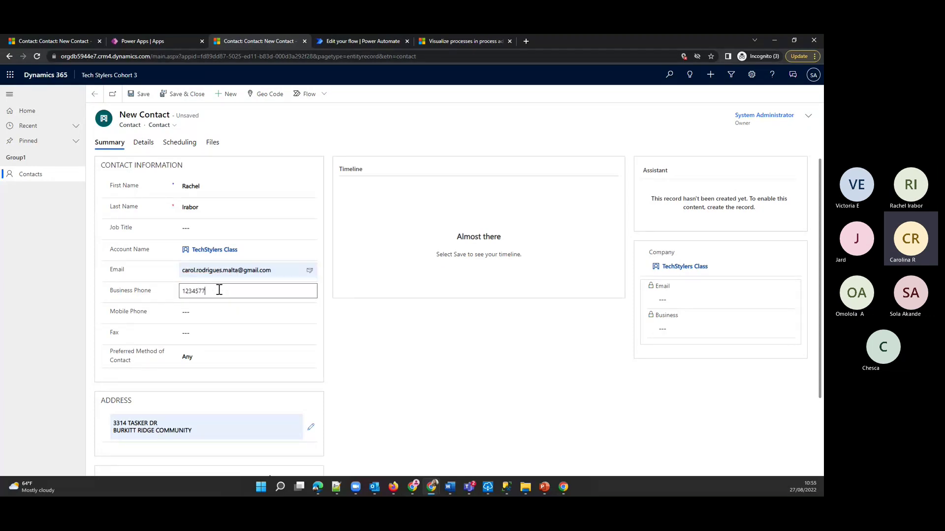
left_click(412, 395)
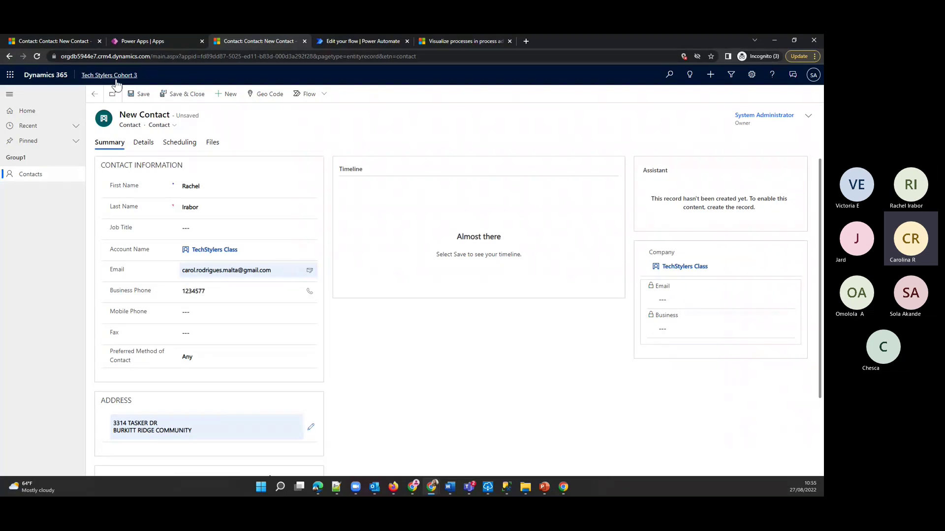
left_click(145, 97)
left_click(478, 382)
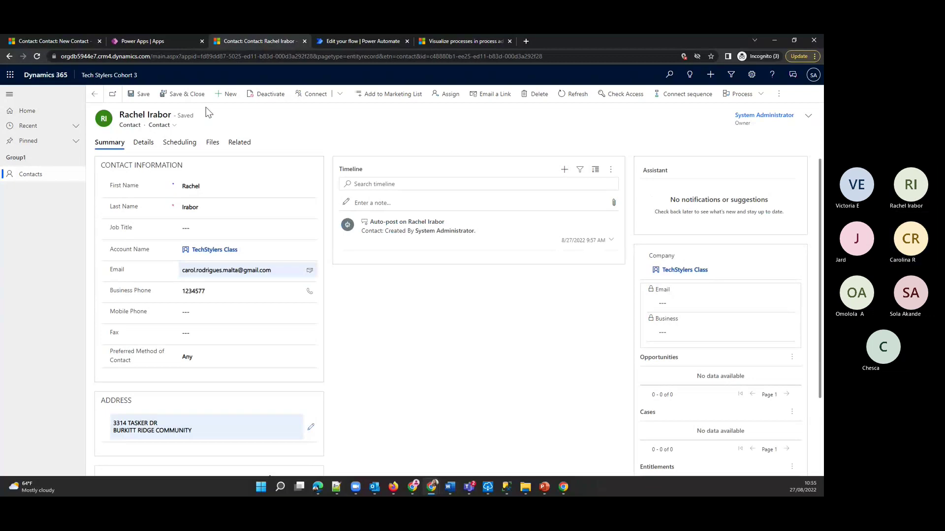
left_click(369, 43)
- Open the TechStylers Power Automate Class details from My flows, then bring SSMS forward
left_click(31, 148)
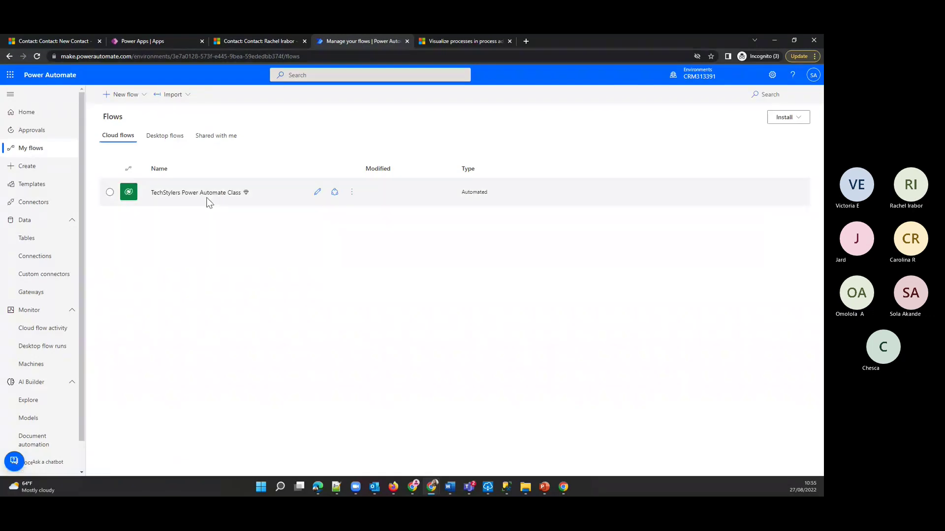
left_click(204, 193)
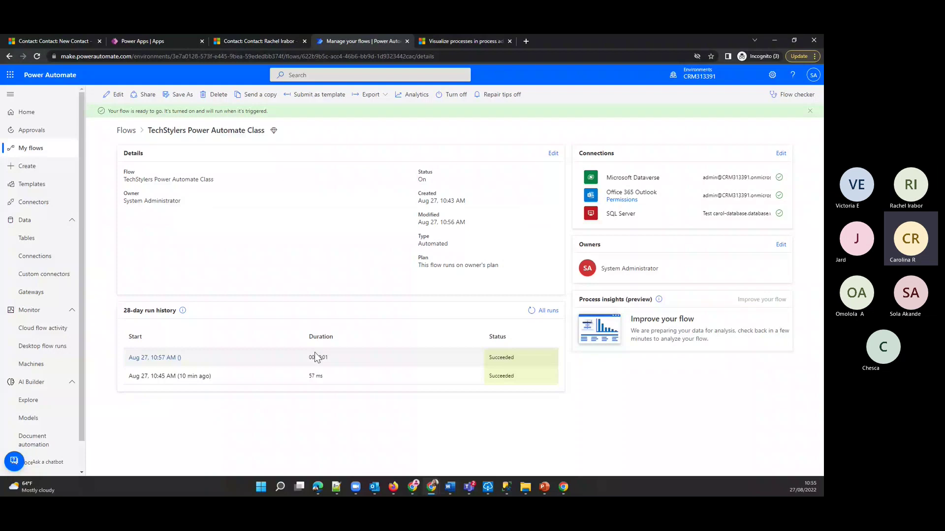
left_click(507, 486)
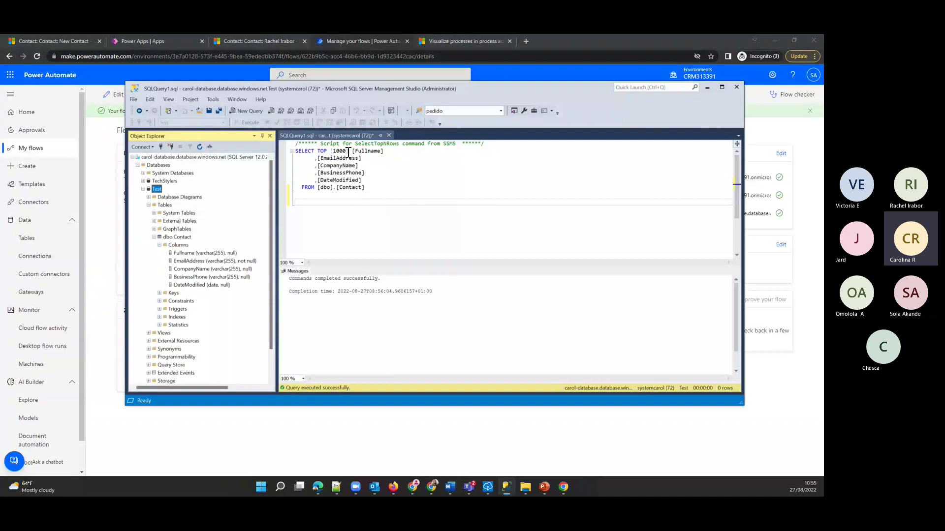
- Remove TOP (1000), rerun the Contact query, check new rows 6 and 7, then minimize SSMS
left_click(349, 151)
key("BackSpace")
key("BackSpace")
key("BackSpace")
key("BackSpace")
key("BackSpace")
key("BackSpace")
key("BackSpace")
key("BackSpace")
key("BackSpace")
key("BackSpace")
key("BackSpace")
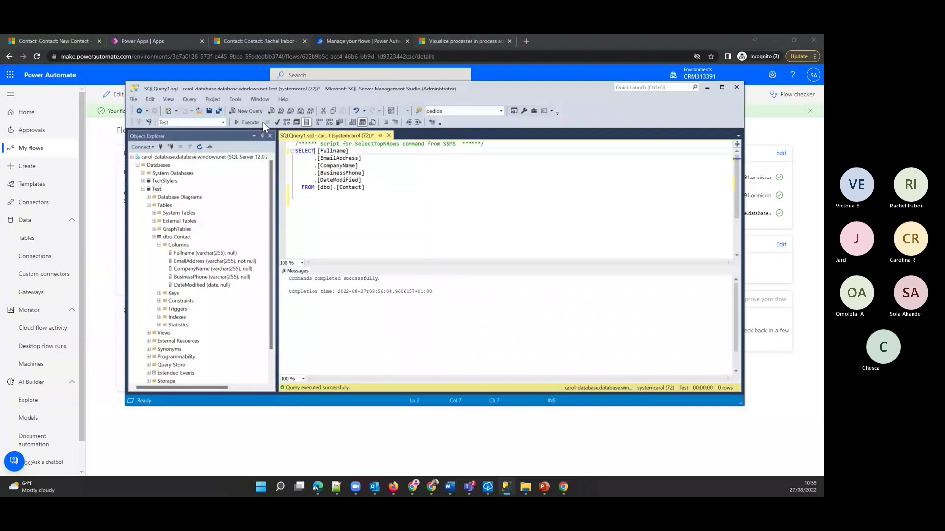
left_click(249, 122)
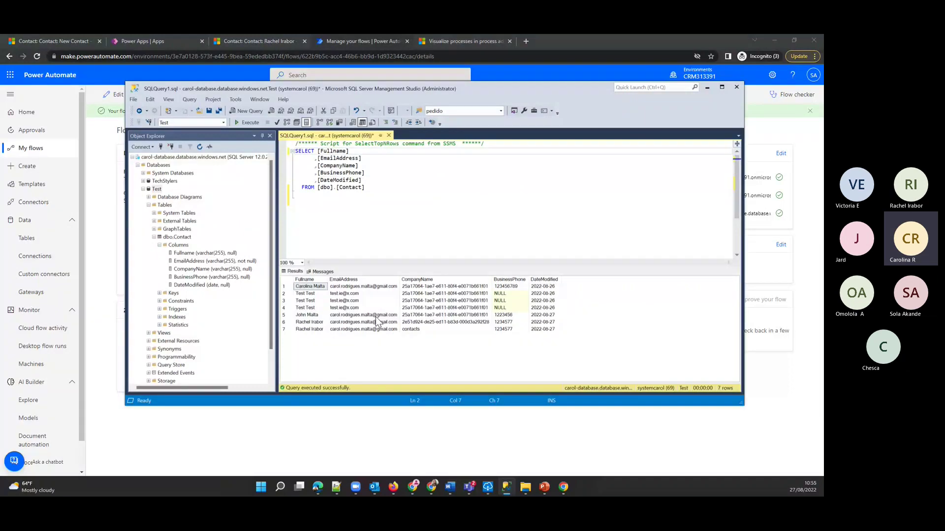
key("Down")
key("Down")
key("Down")
key("Down")
key("Down")
key("Right")
key("Right")
key("Right")
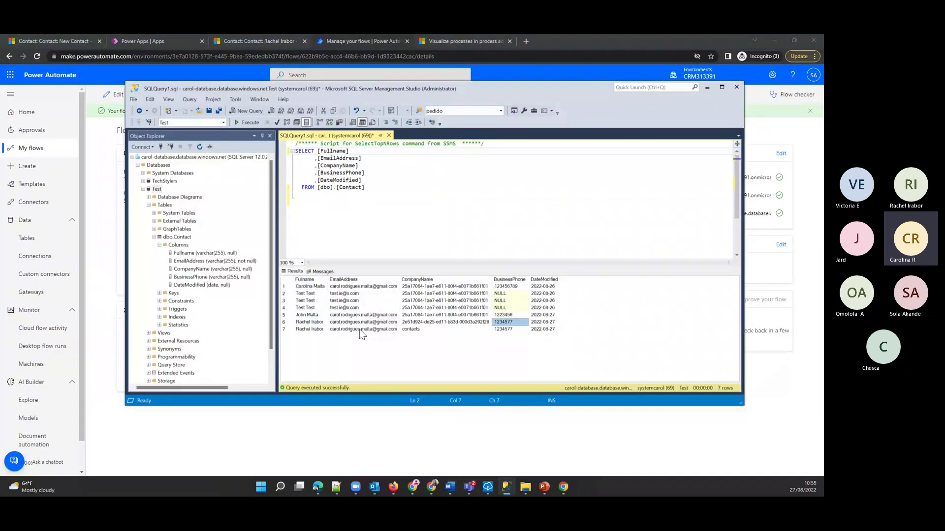
left_click(284, 323)
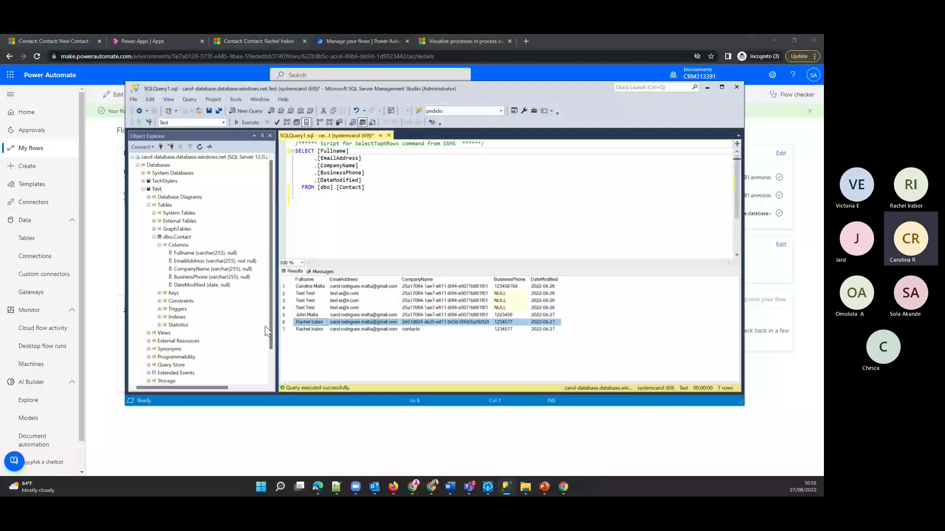
left_click(317, 327)
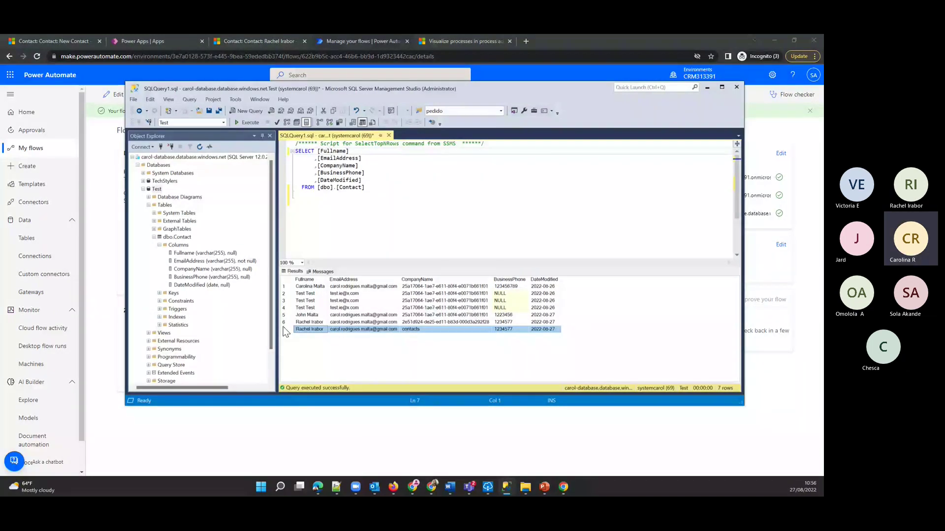
left_click(707, 87)
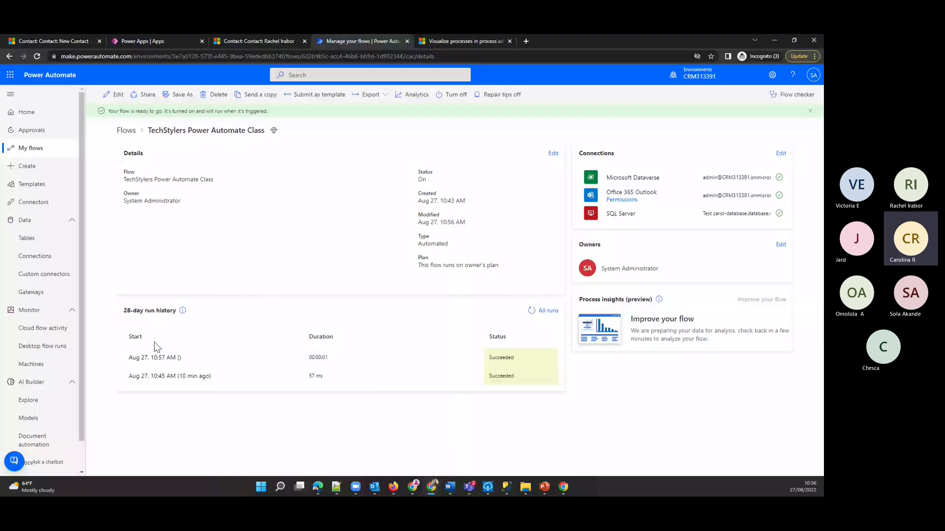
left_click(155, 358)
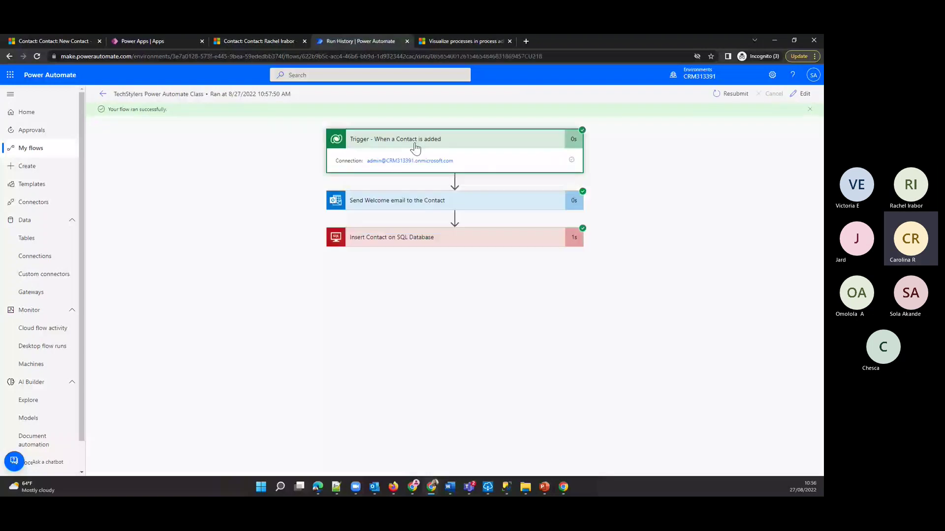
left_click(415, 143)
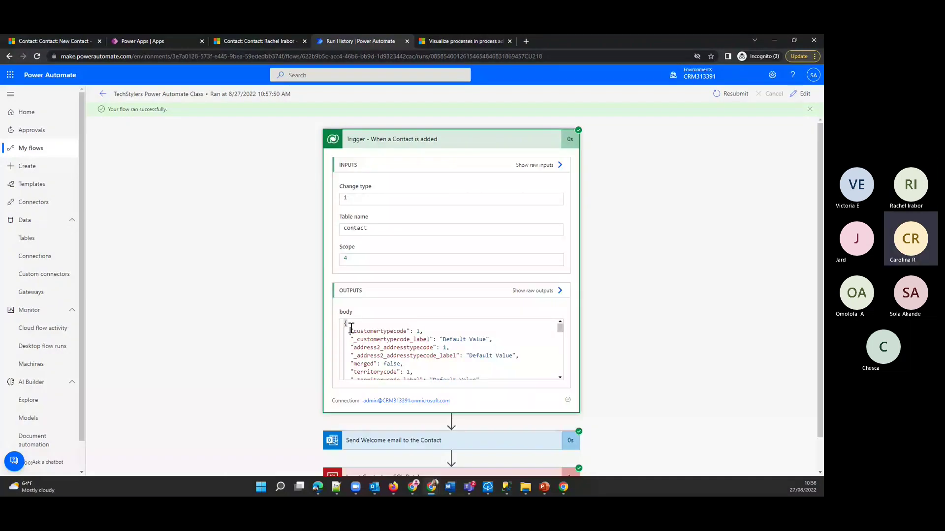
scroll(351, 328, "down", 5)
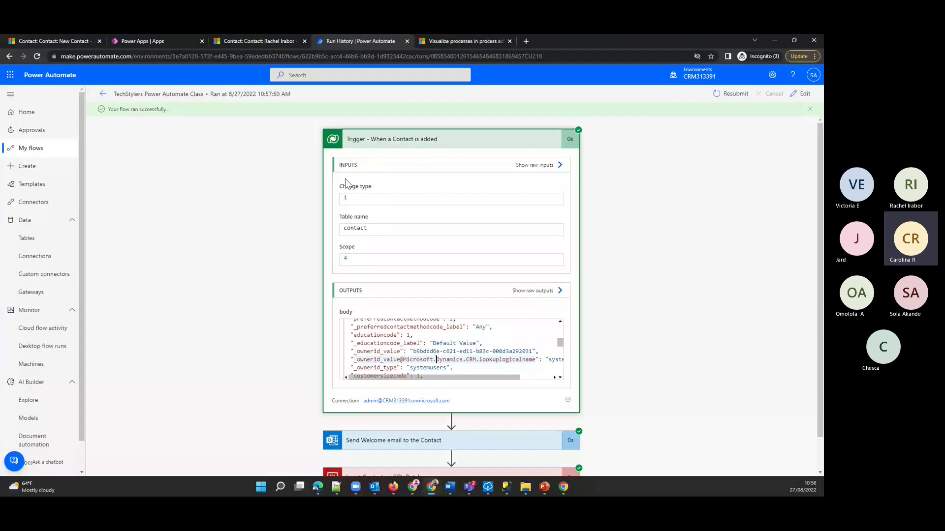
scroll(444, 426, "down", 1)
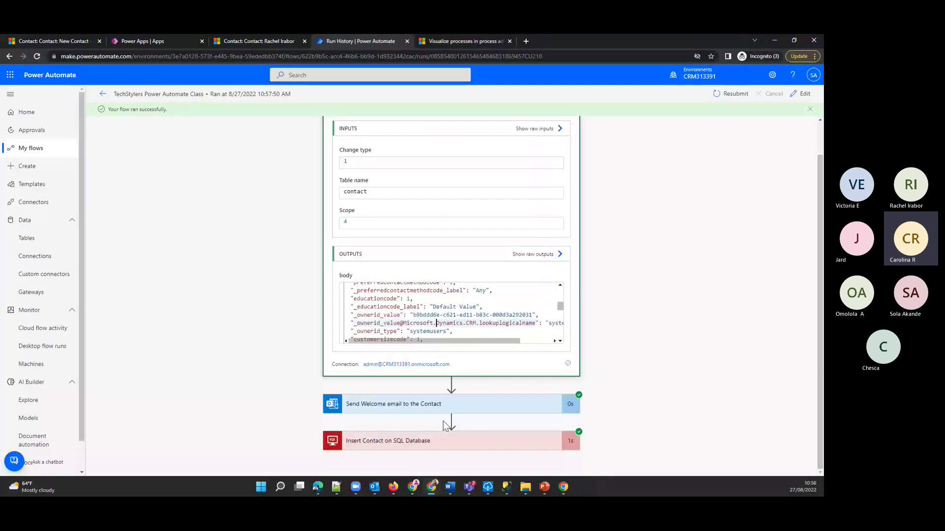
left_click(438, 405)
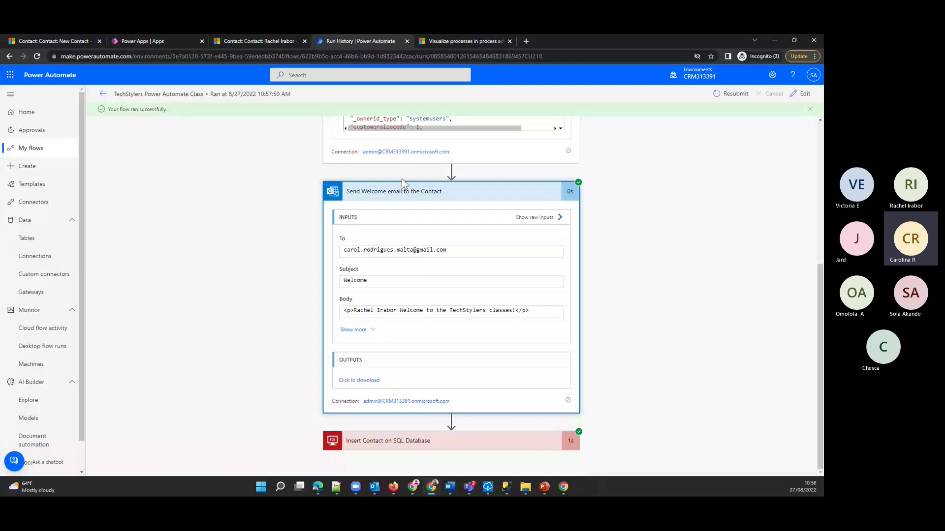
left_click(374, 440)
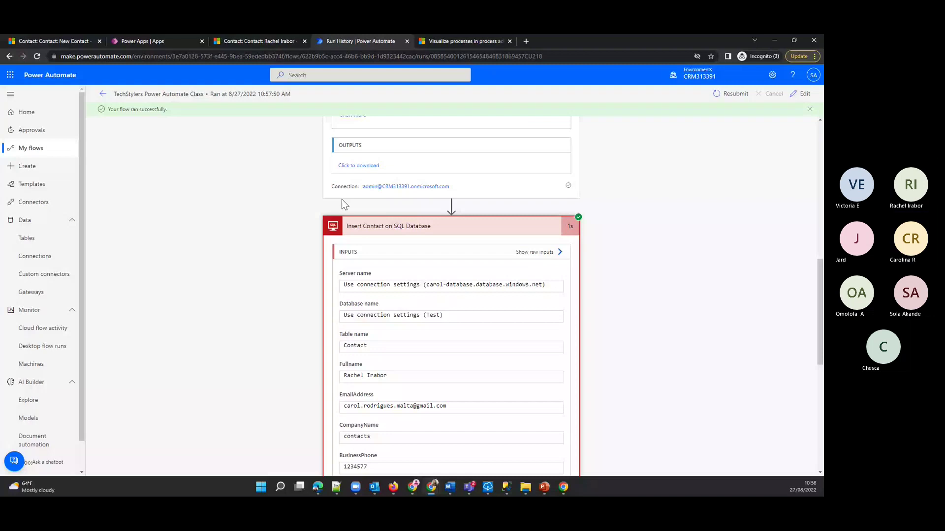
scroll(311, 276, "down", 2)
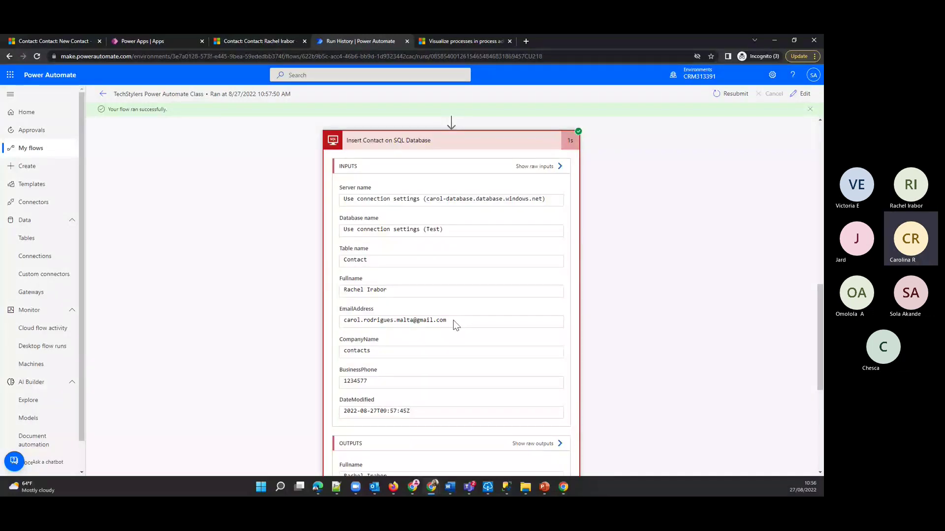
left_click(435, 143)
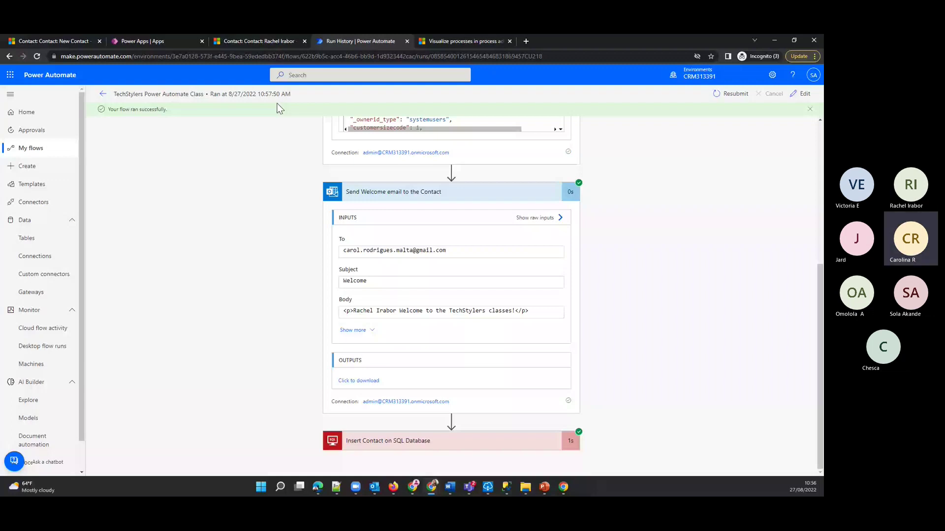
key("alt+Left")
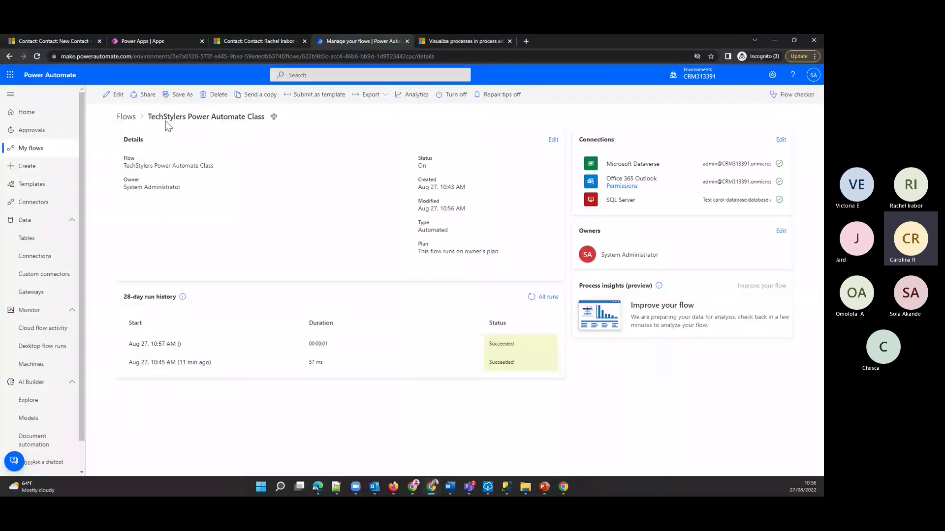
- Open the TechStylers Power Automate Class flow in the designer via Edit
left_click(118, 95)
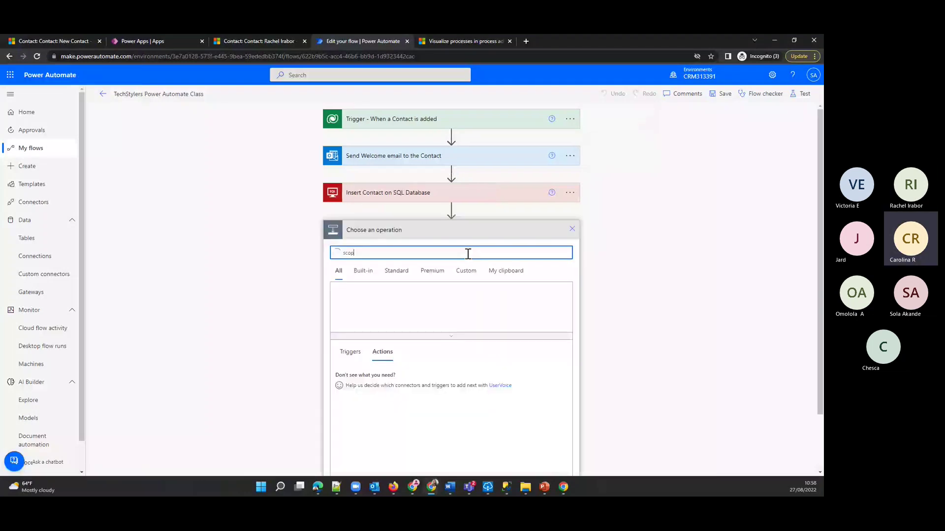
- Add a Scope action, rename it 'Scope - Try', and move it directly under the trigger
type("e")
left_click(424, 243)
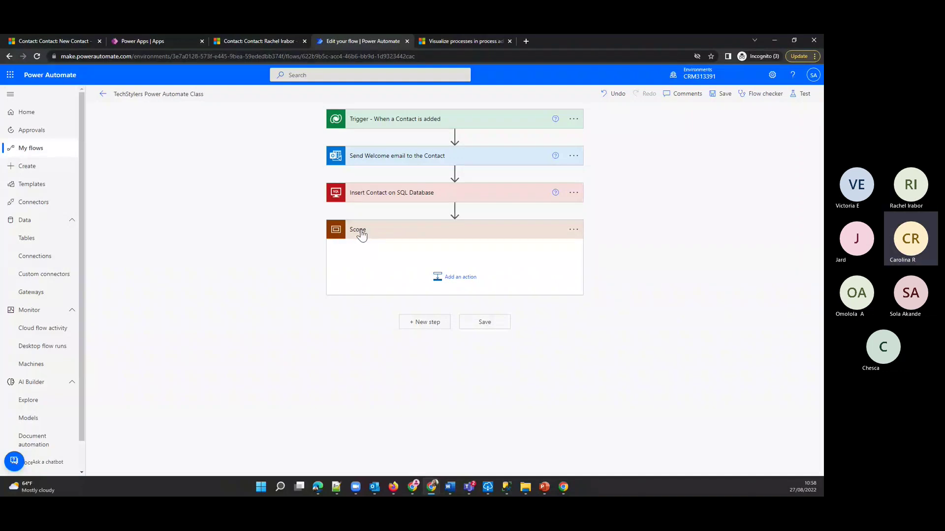
left_click(575, 230)
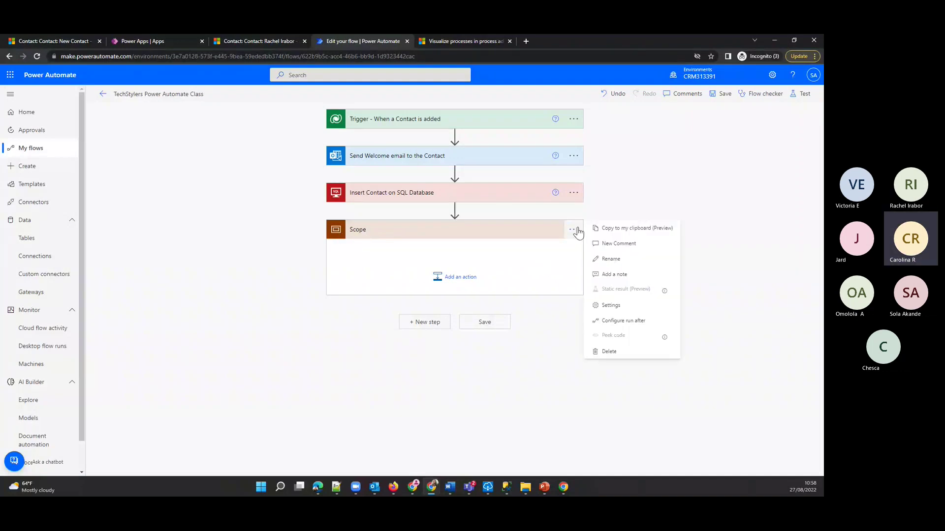
left_click(610, 258)
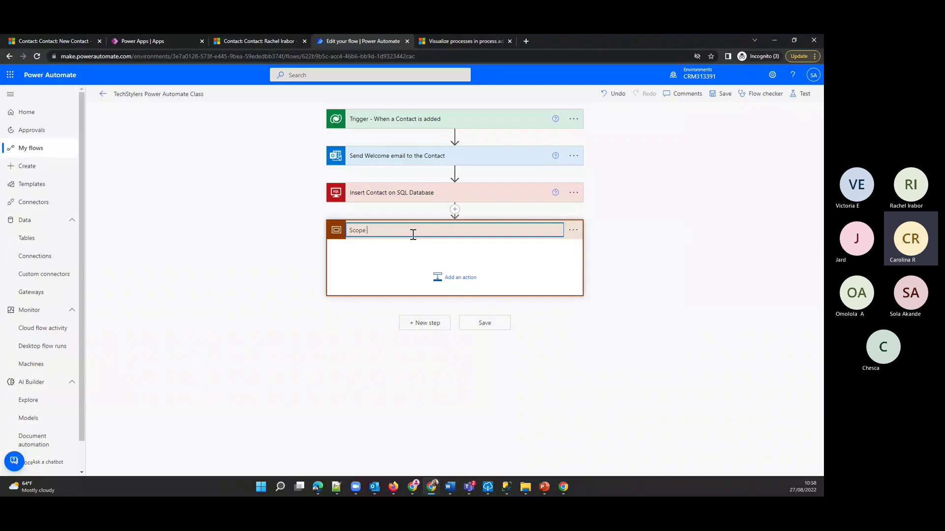
type("- Try")
key("Return")
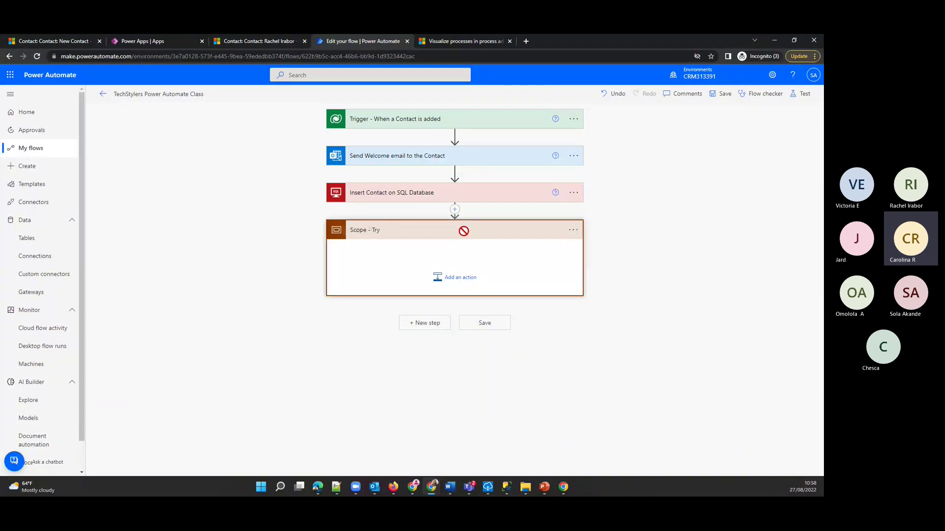
left_click_drag(463, 231, 455, 135)
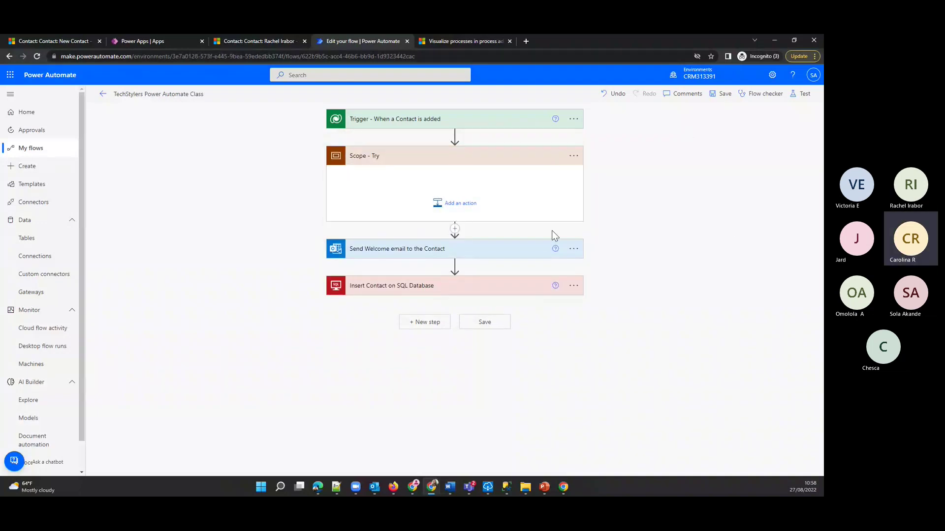
mouse_move(433, 248)
left_mouse_down()
mouse_move(413, 251)
mouse_move(446, 196)
mouse_move(424, 237)
mouse_move(388, 208)
mouse_move(449, 141)
mouse_move(457, 209)
mouse_move(422, 193)
mouse_move(465, 137)
mouse_move(425, 182)
mouse_move(445, 261)
left_mouse_up()
- Move the Send Welcome email step into Scope - Try by copying, pasting and deleting the original
left_click(573, 250)
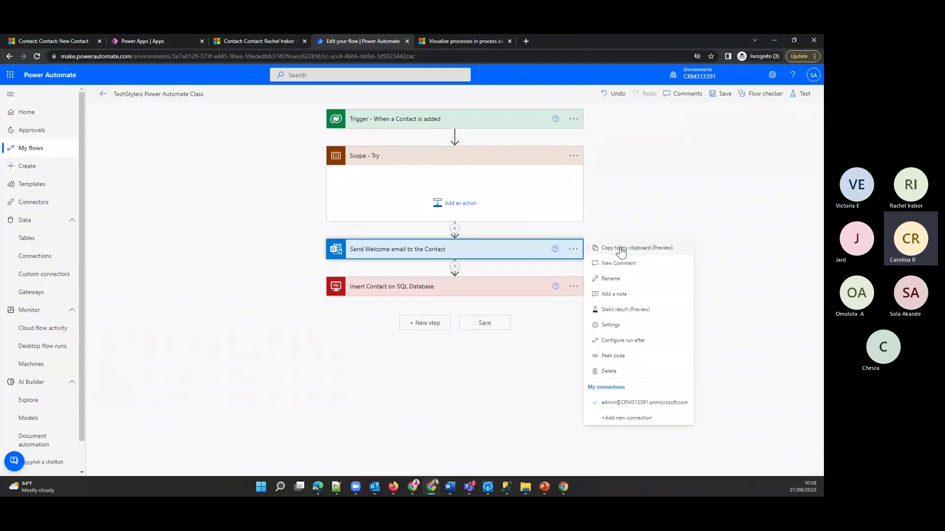
left_click(654, 249)
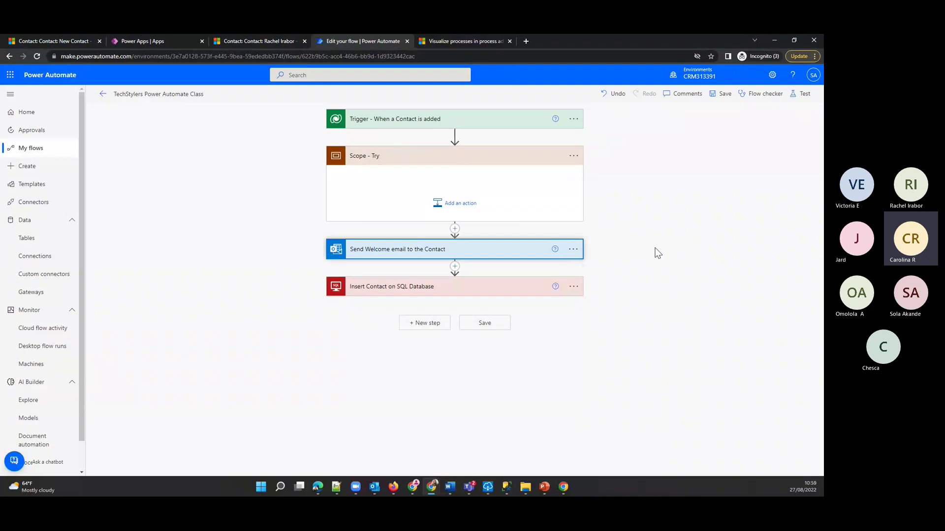
left_click(460, 202)
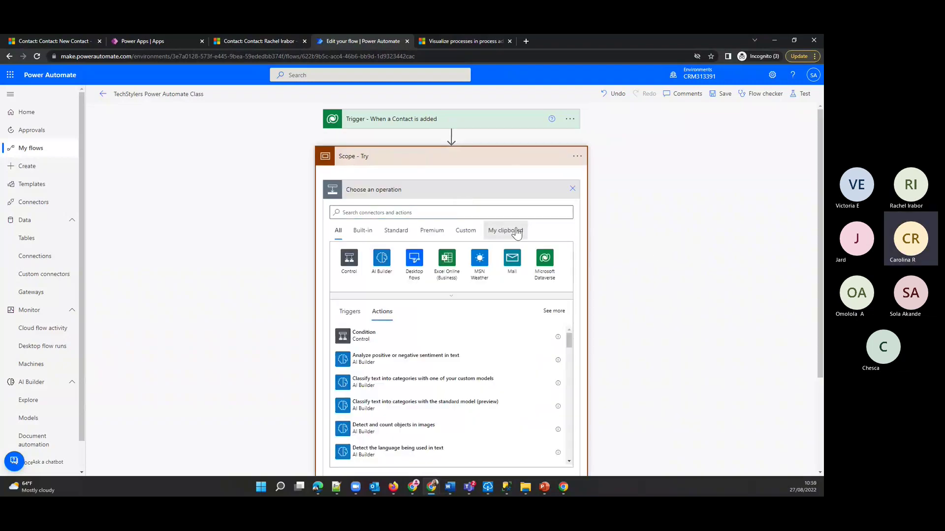
left_click(516, 233)
left_click(394, 240)
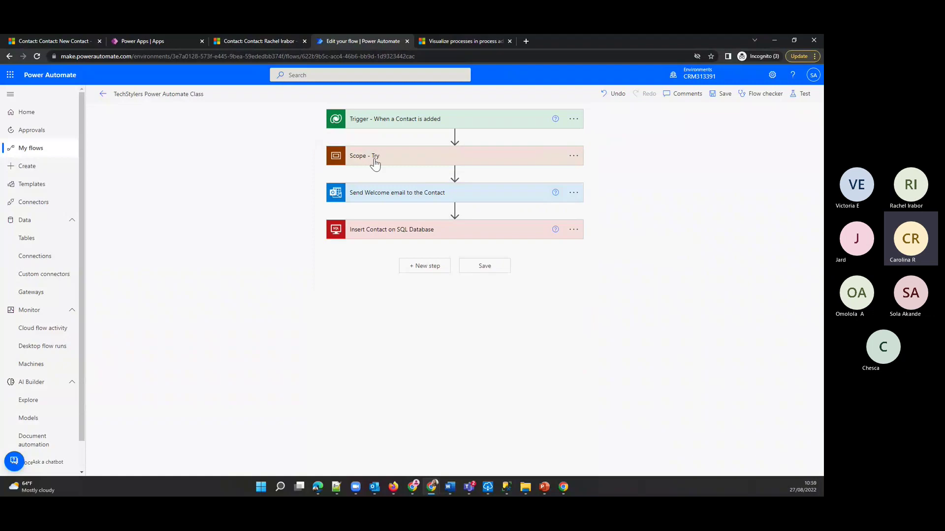
left_click(376, 158)
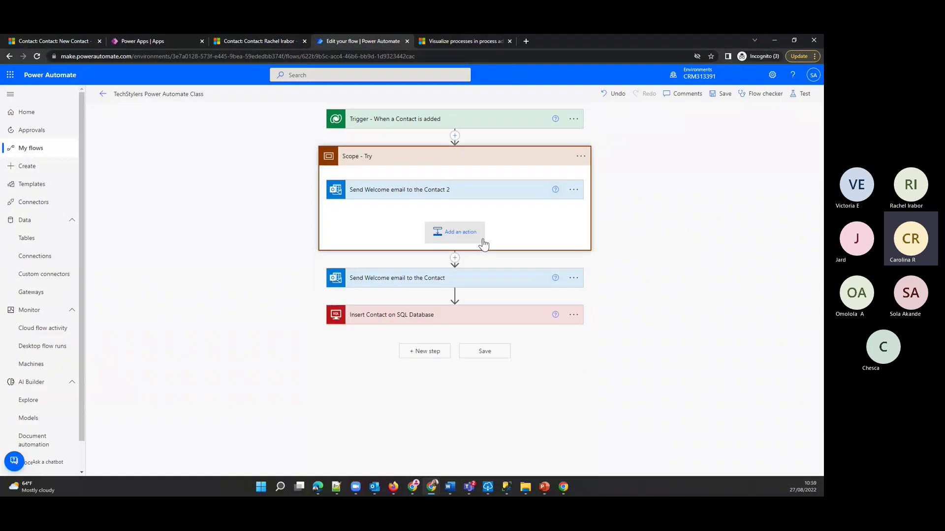
left_click(575, 278)
left_click(597, 385)
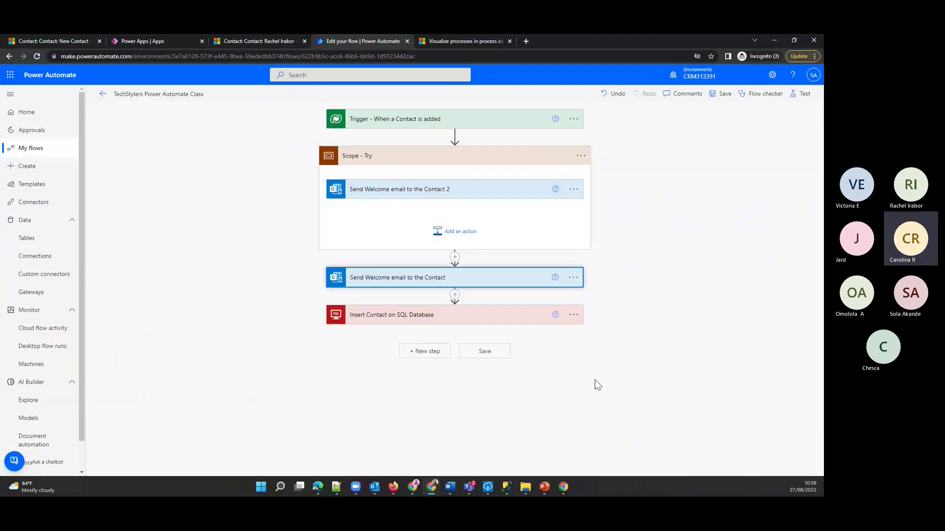
key("Delete")
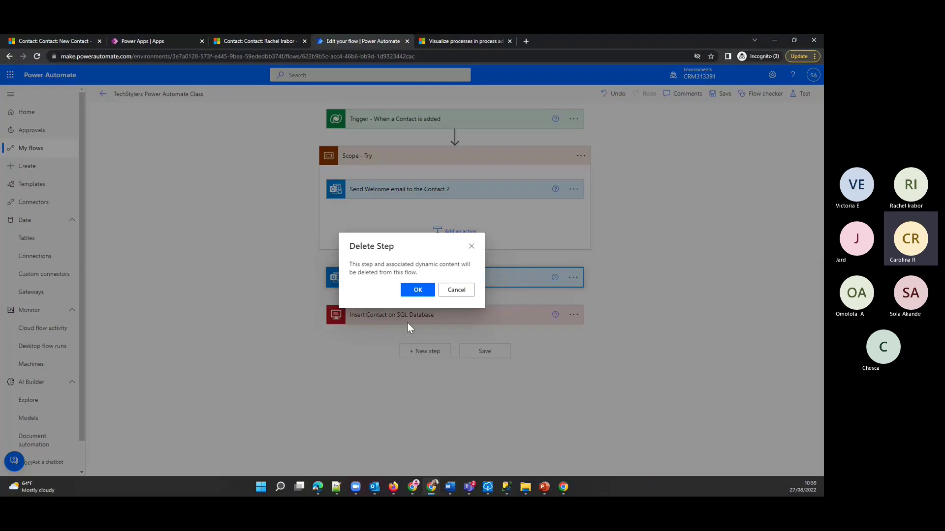
key("Return")
- Move the Insert Contact on SQL Database step into Scope - Try below the email step
left_click(573, 277)
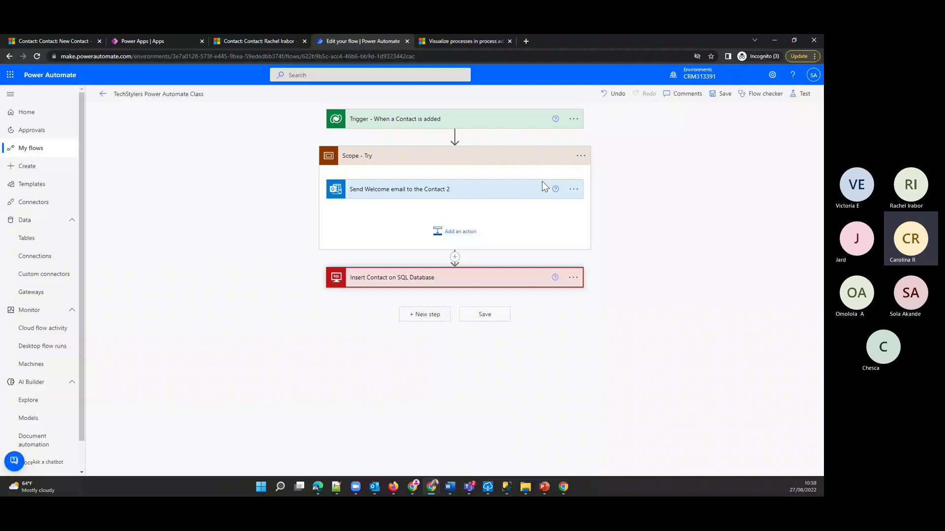
left_click(459, 232)
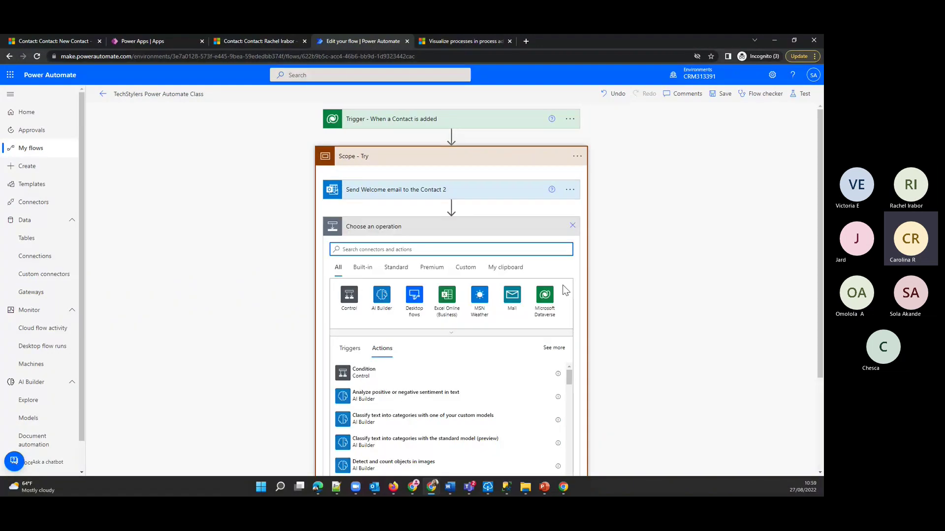
left_click(516, 288)
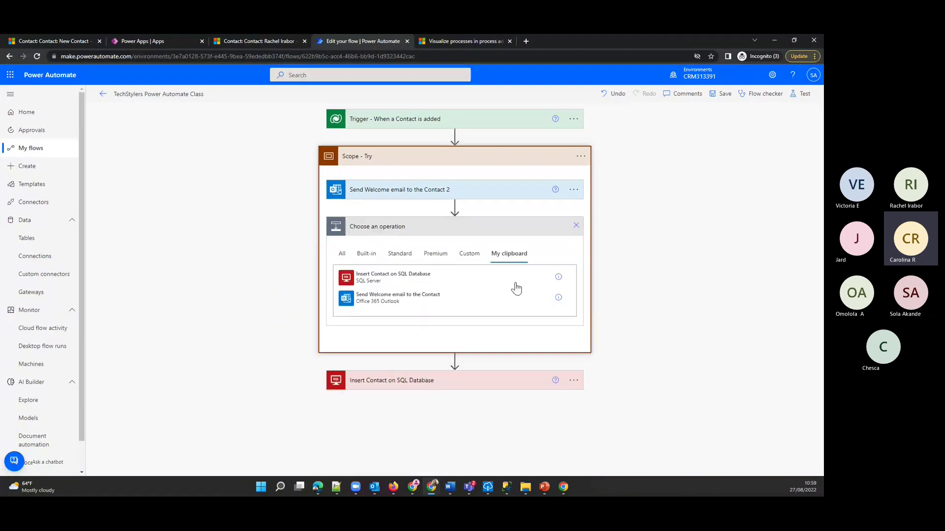
left_click(381, 284)
left_click(573, 317)
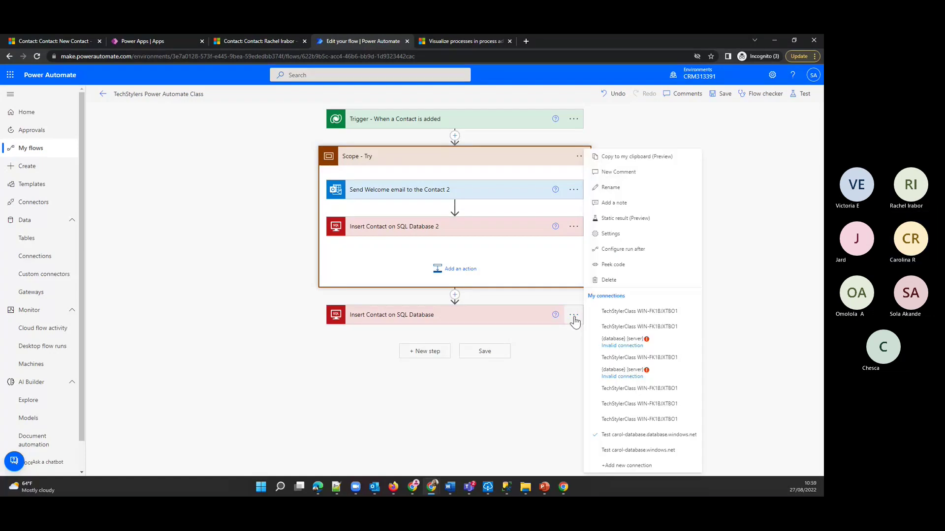
left_click(609, 279)
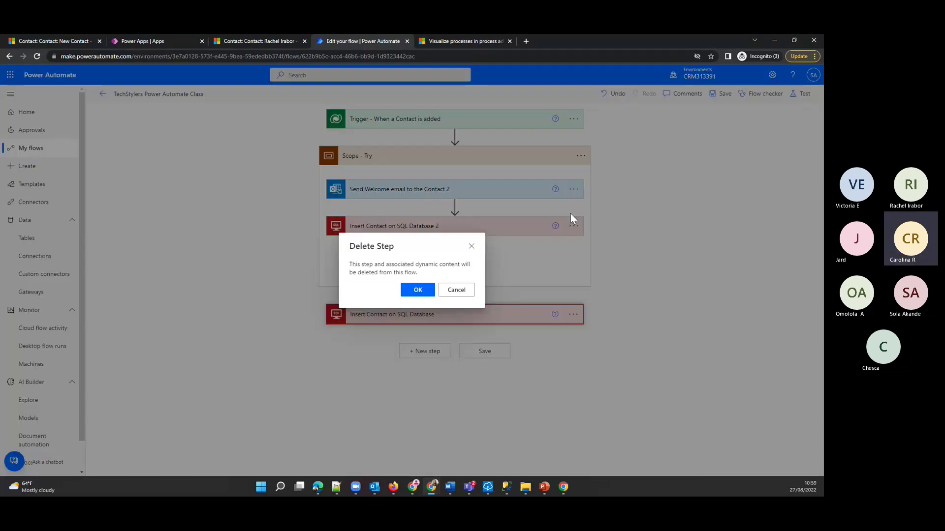
left_click(418, 290)
- Rename both pasted steps to drop the ' 2' suffix from their titles
left_click(573, 190)
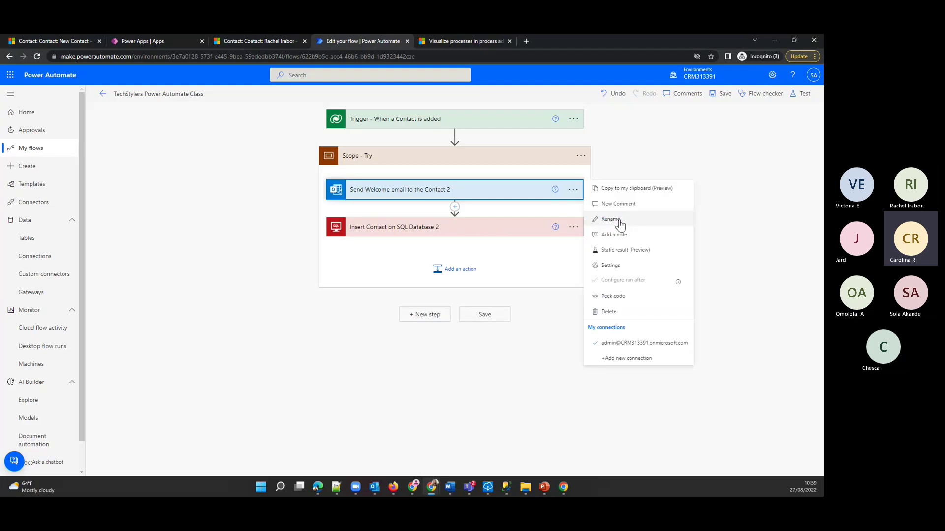
left_click(620, 224)
key("BackSpace")
key("BackSpace")
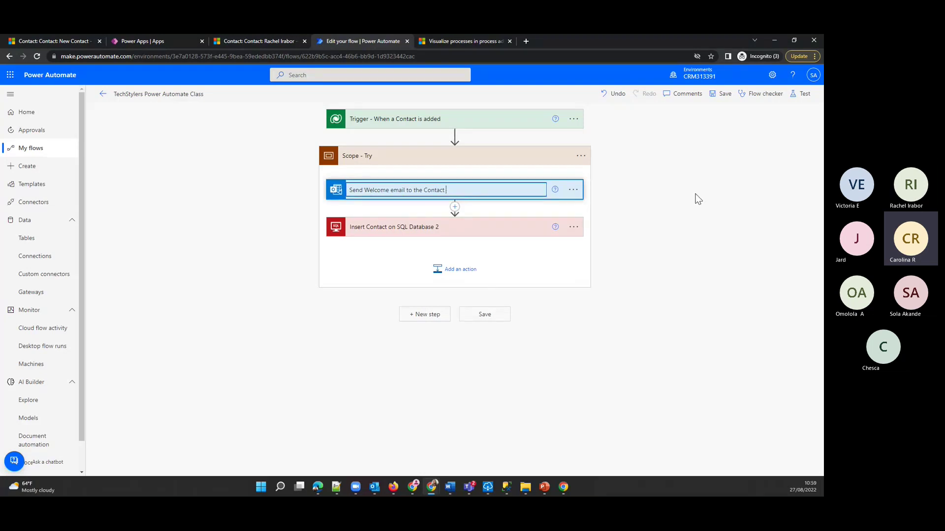
key("Return")
left_click(573, 226)
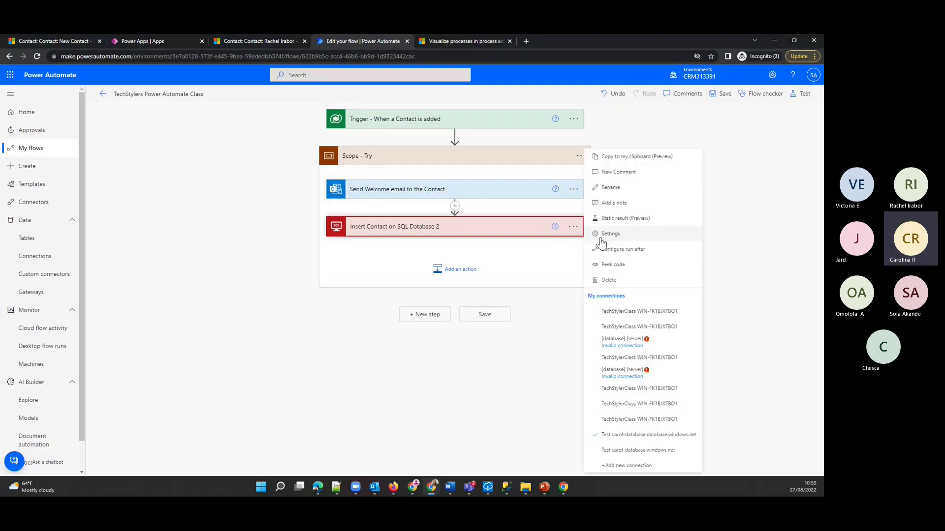
left_click(611, 187)
key("Return")
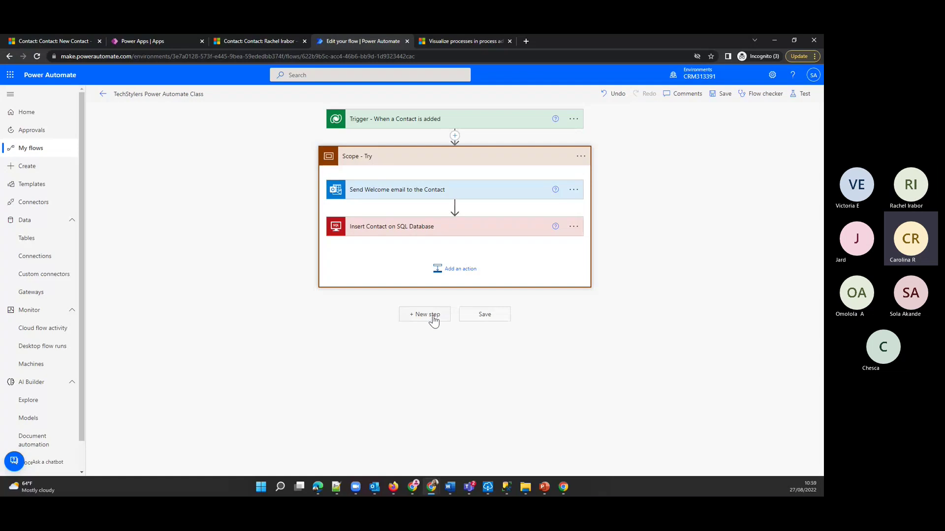
- Add a Scope after Scope - Try, rename it 'Scope - Catch', and begin adding an action inside
left_click(433, 316)
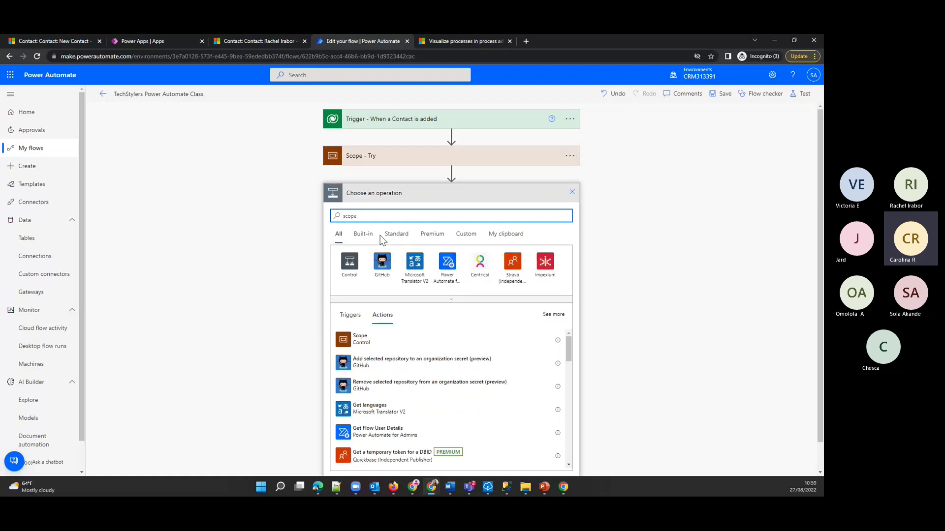
left_click(374, 340)
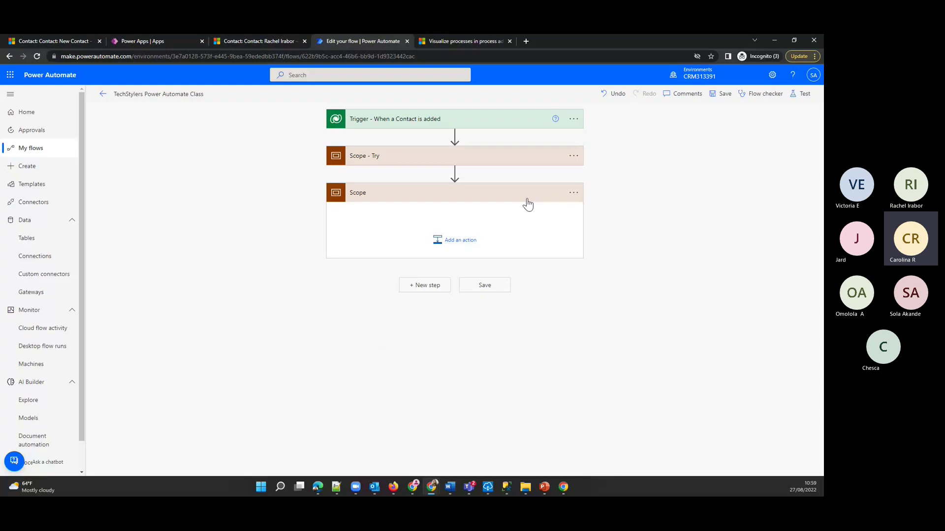
left_click(573, 192)
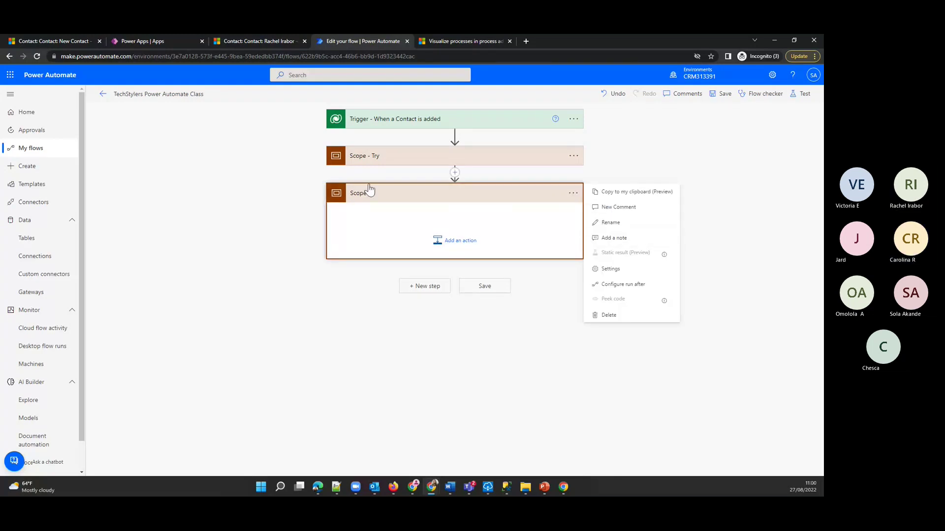
left_click(640, 228)
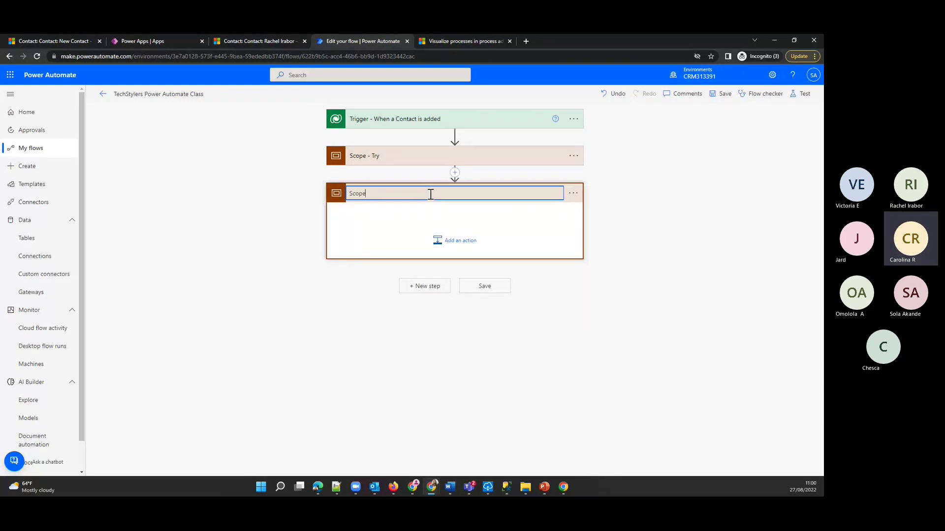
type("- Catch")
key("Return")
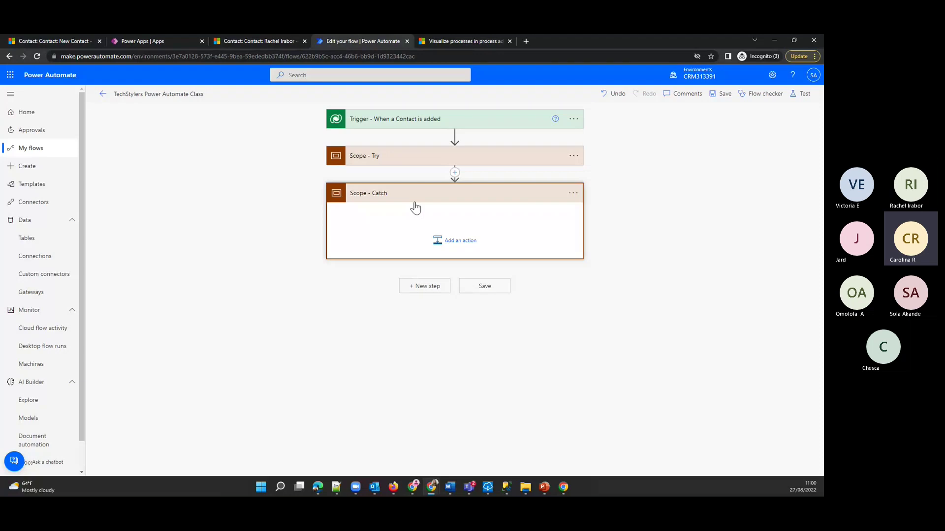
left_click(437, 239)
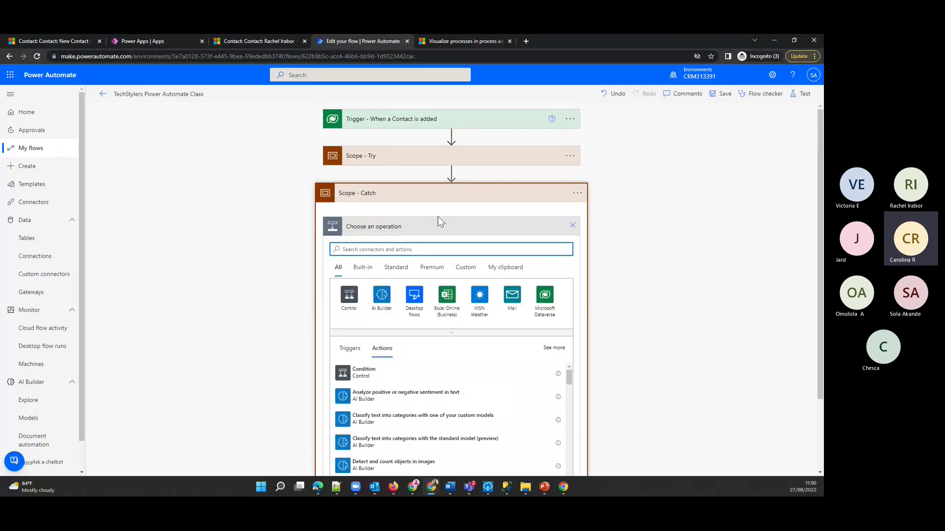
- Add a Microsoft Dataverse 'Add a new row' action in Scope - Catch for the Notes table
left_click(545, 294)
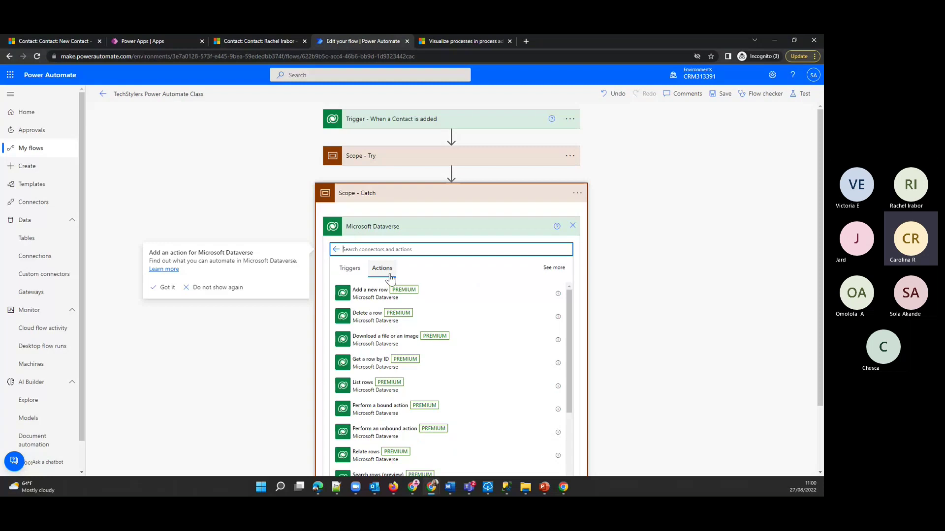
left_click(368, 296)
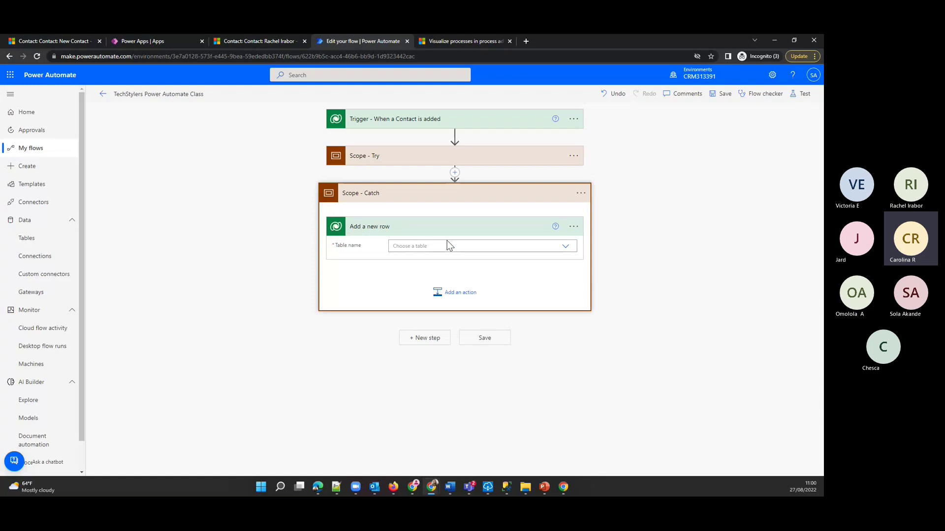
left_click(451, 247)
type("note")
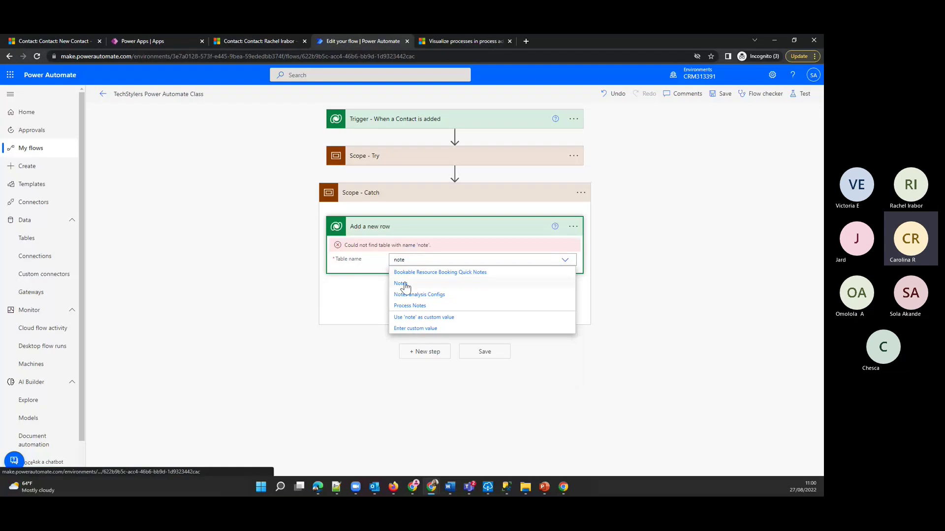
left_click(405, 284)
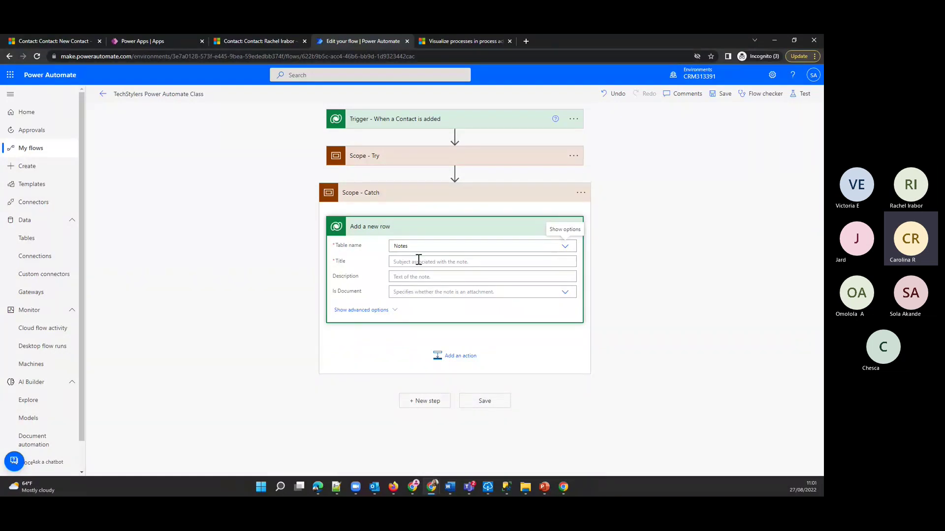
- Title the note 'Integration Contact Flow failed', set Is Document to No, and show advanced fields
left_click(418, 259)
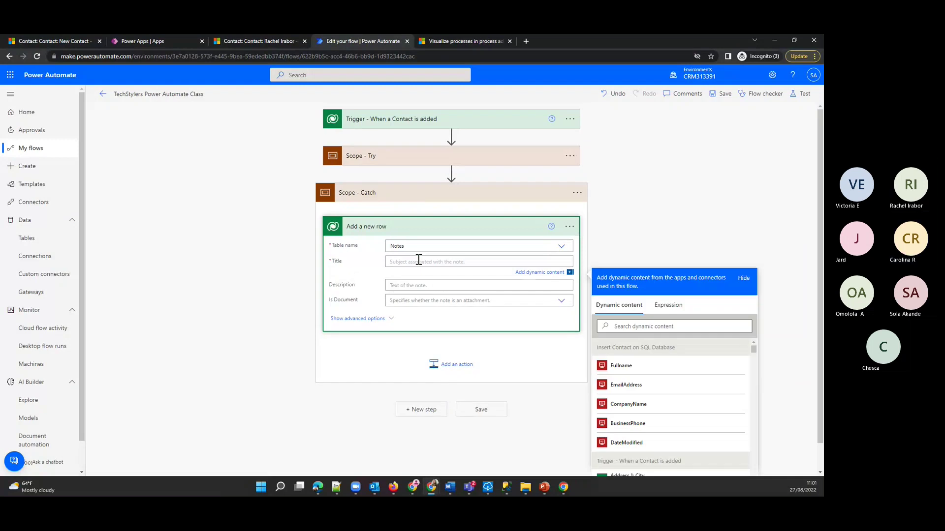
type("Poer")
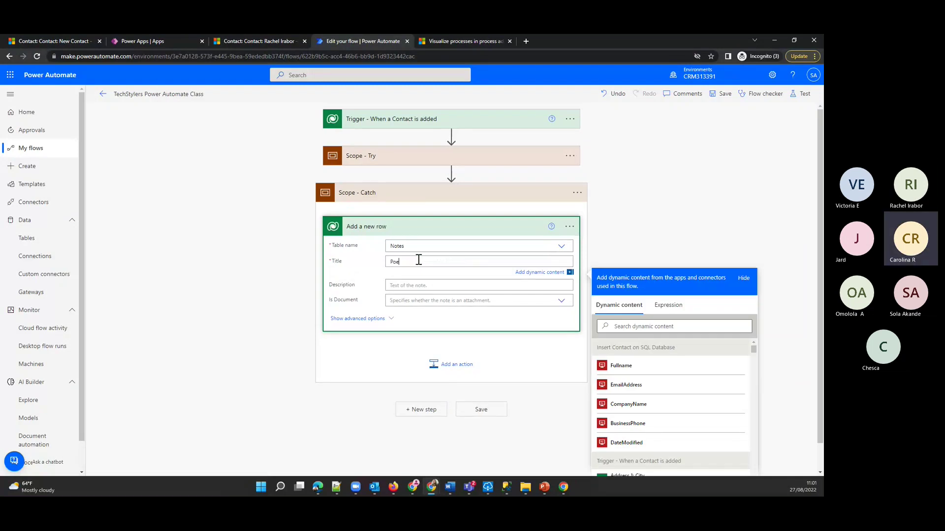
key("BackSpace")
key("BackSpace")
key("BackSpace")
type("Integration Contact Flow failed")
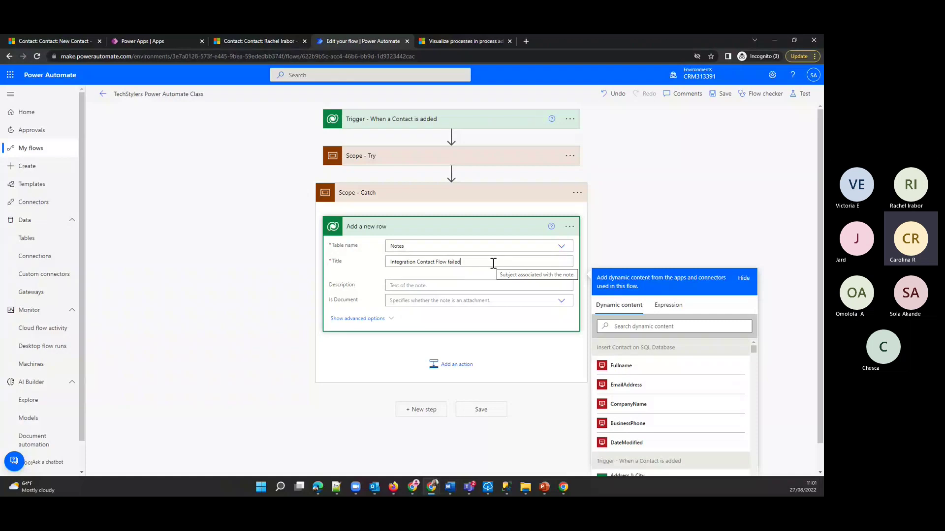
left_click(457, 286)
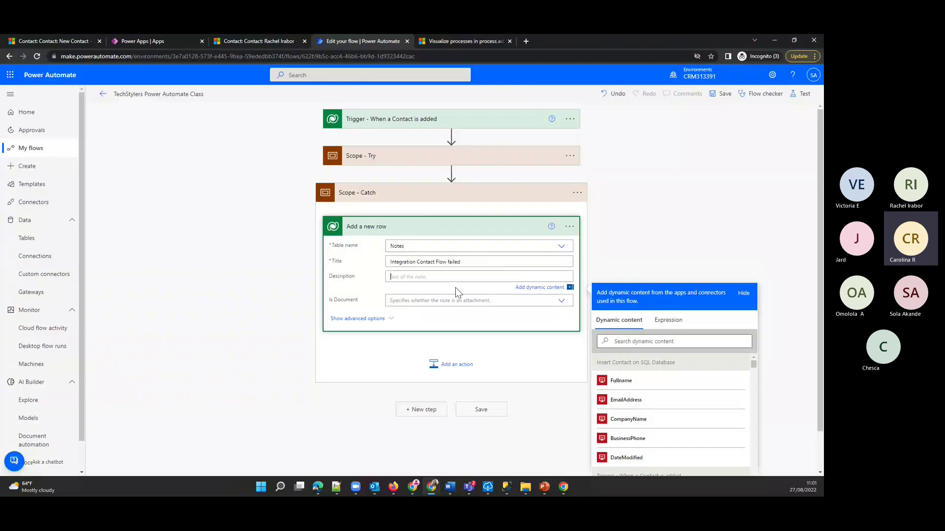
left_click(403, 303)
left_click(497, 301)
left_click(398, 325)
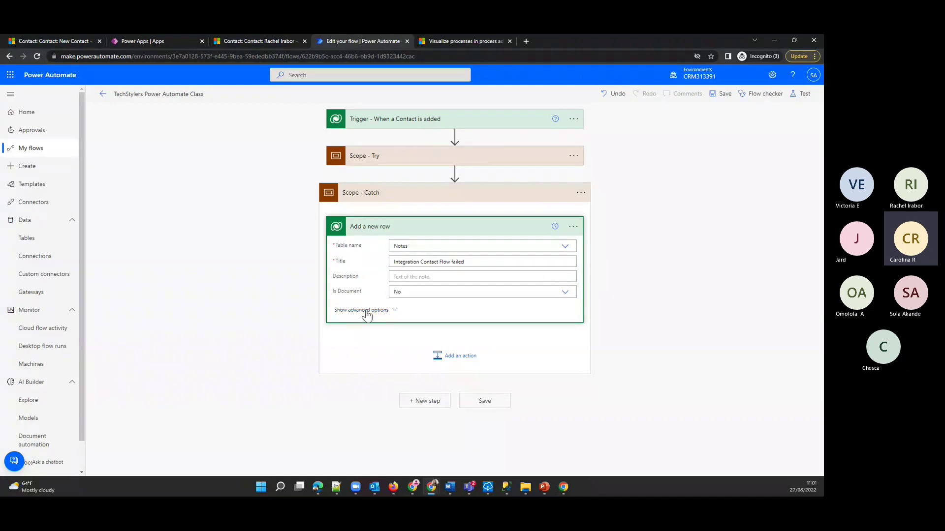
left_click(489, 312)
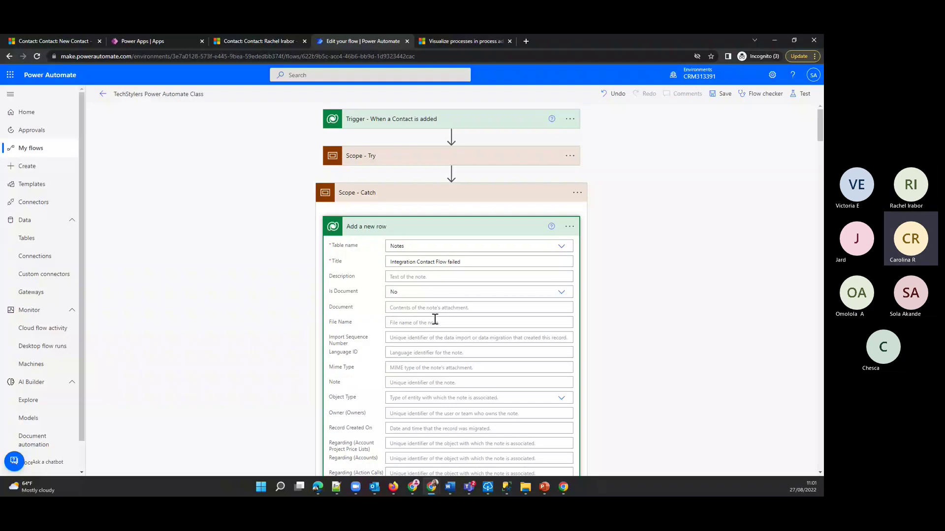
- Enter the contacts prefix in the note's Regarding (Contacts) field
scroll(435, 320, "down", 5)
scroll(416, 408, "down", 3)
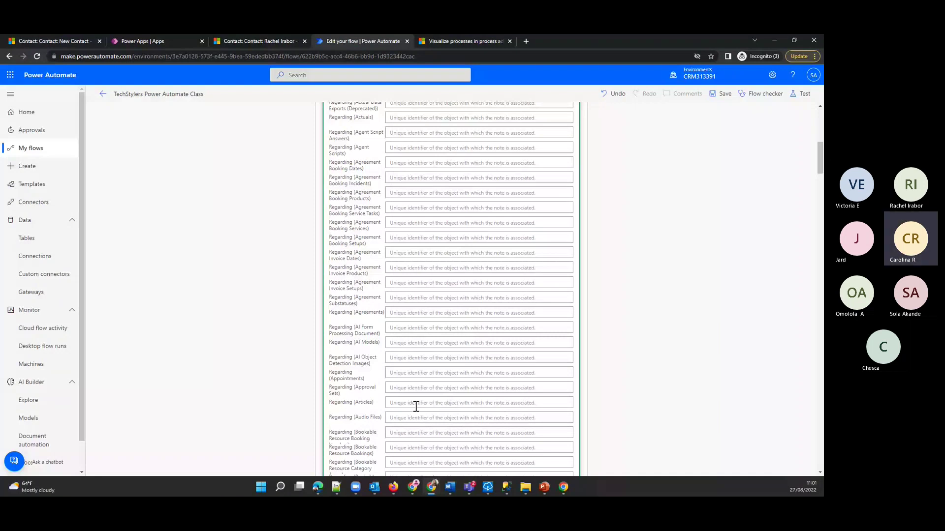
scroll(416, 406, "down", 9)
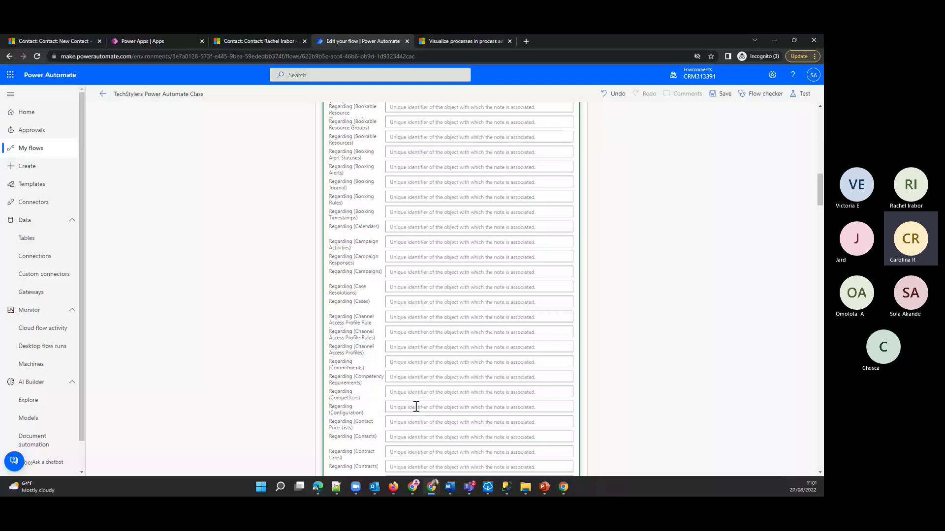
scroll(378, 393, "down", 1)
scroll(378, 392, "down", 1)
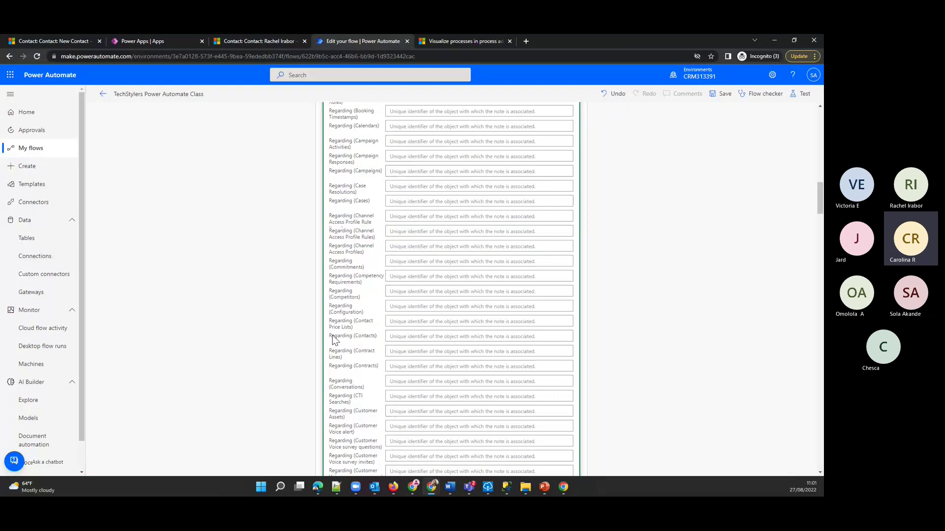
left_click(417, 337)
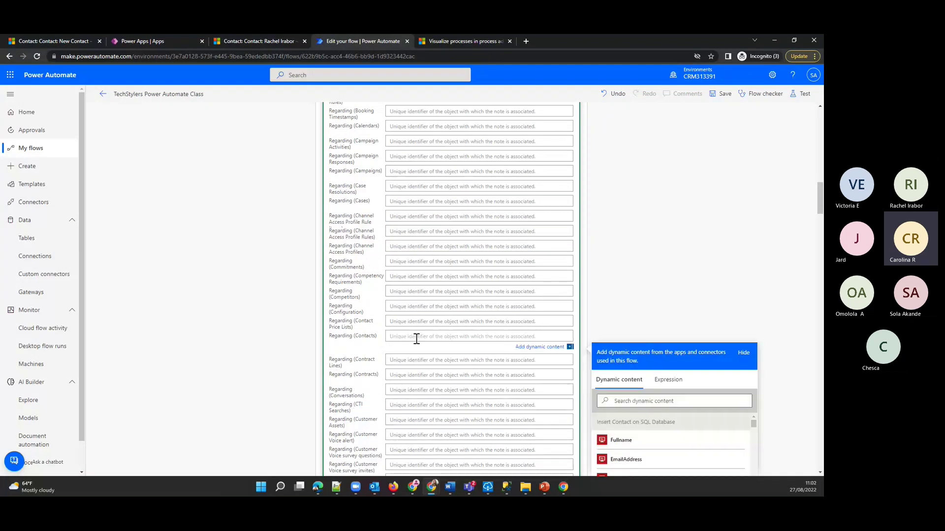
type("contatcts/")
scroll(443, 340, "down", 1)
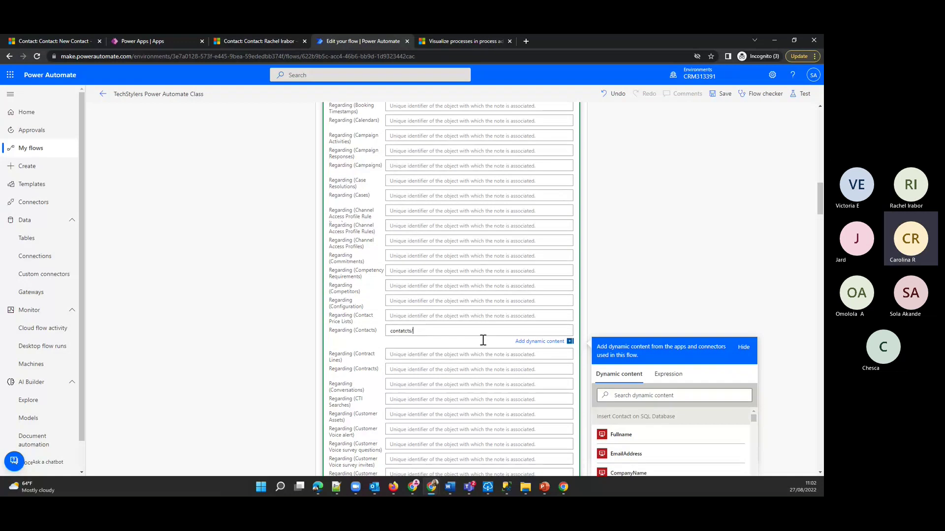
scroll(484, 340, "down", 2)
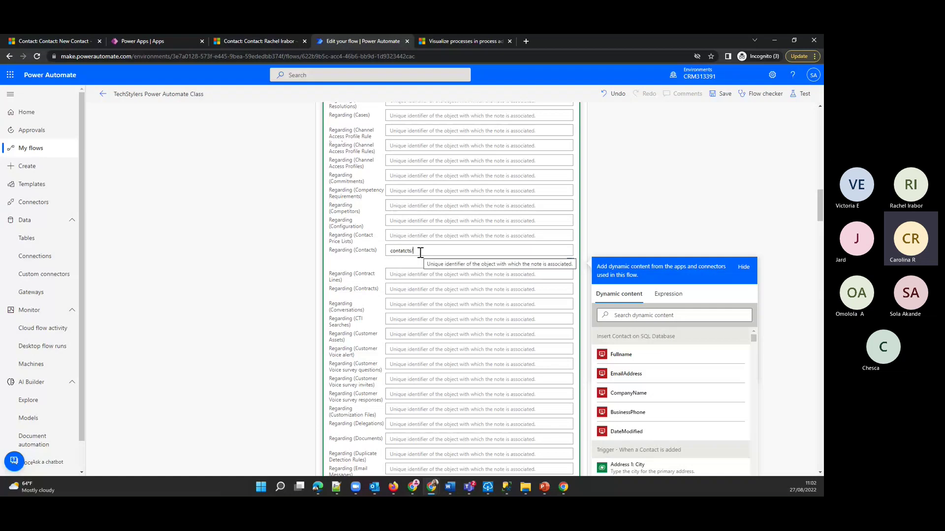
- Append the trigger's Contact dynamic value to Regarding (Contacts) and save the flow with Ctrl+S
left_click(664, 315)
type("contact")
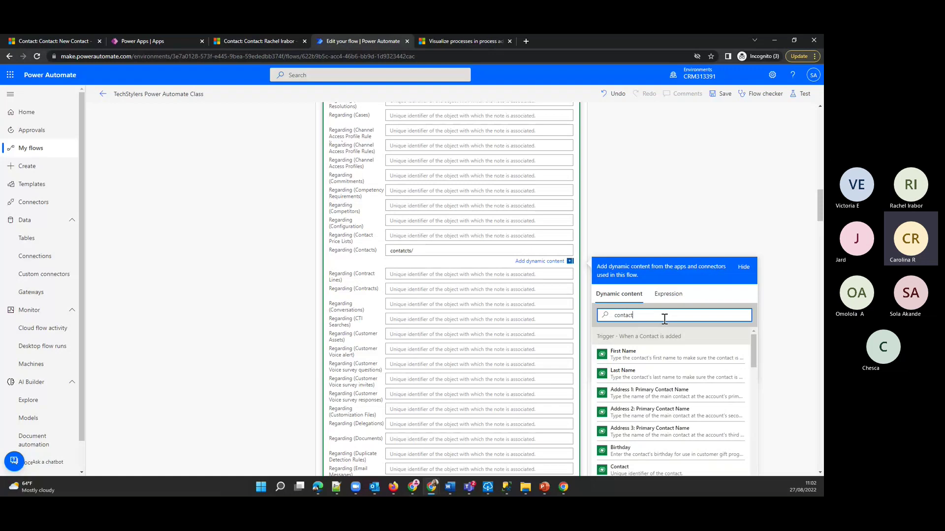
scroll(659, 393, "down", 2)
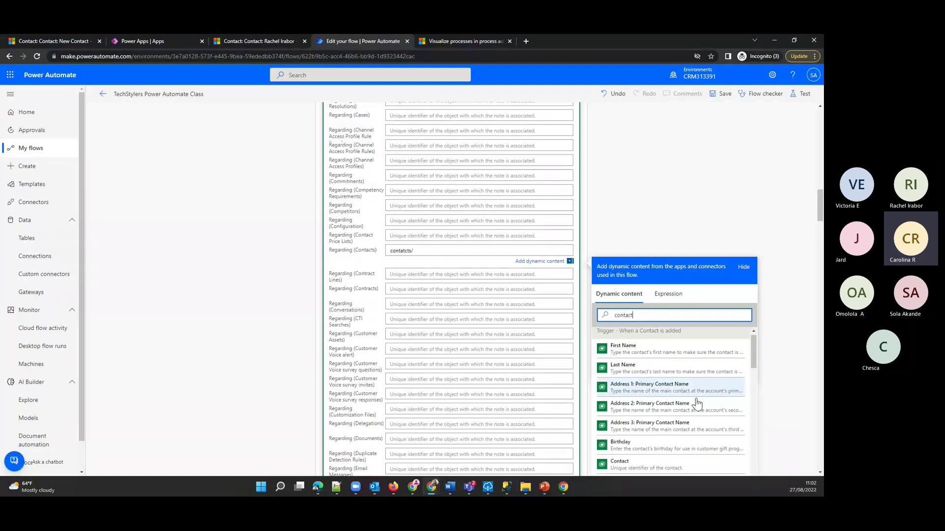
scroll(652, 417, "down", 1)
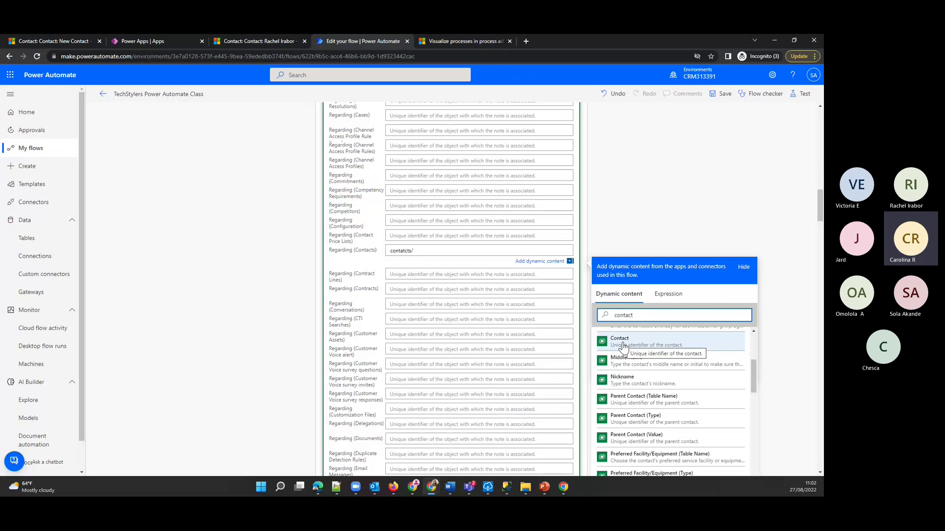
left_click(624, 345)
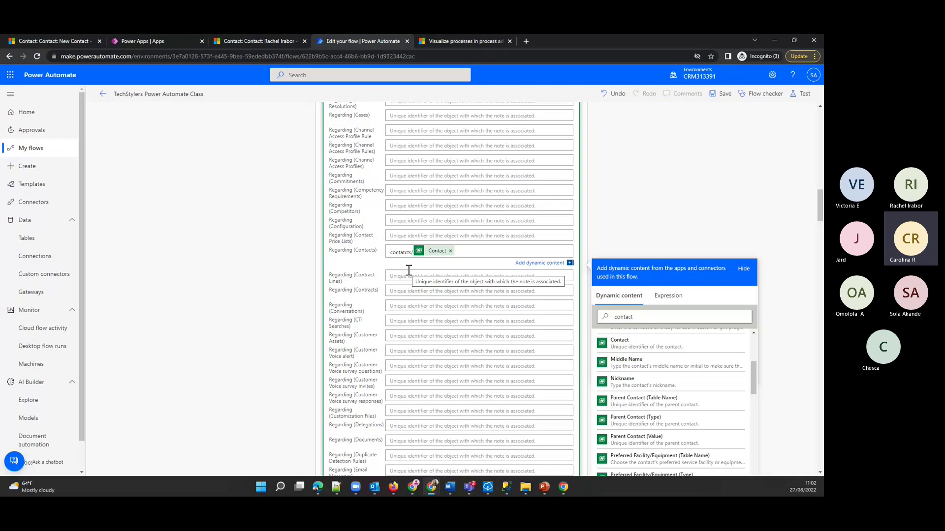
key("ctrl+s")
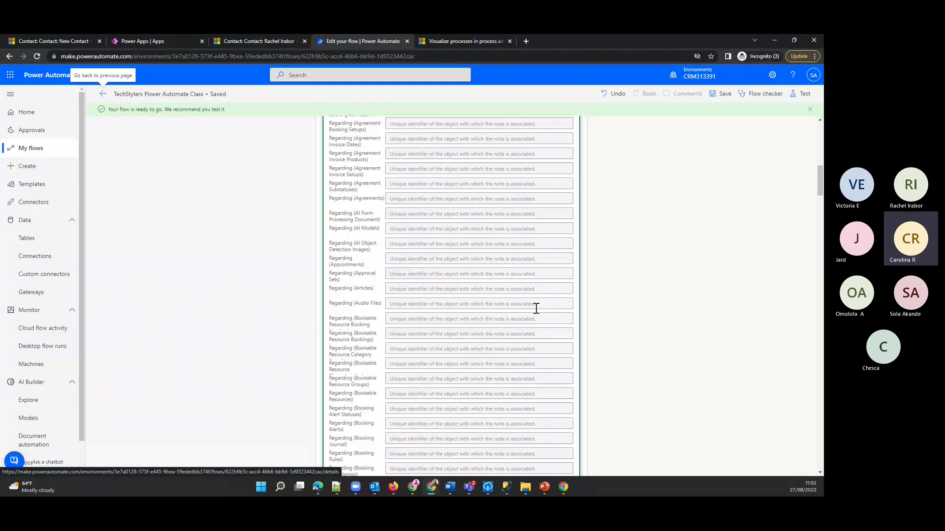
scroll(378, 157, "up", 7)
- Change Scope - Catch's run-after condition from 'is successful' to 'has failed'
left_click(378, 156)
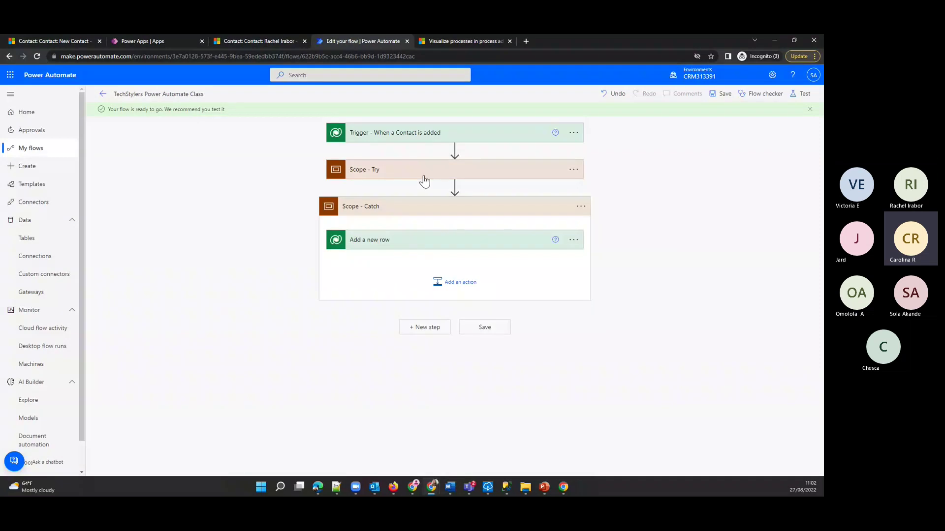
left_click(574, 171)
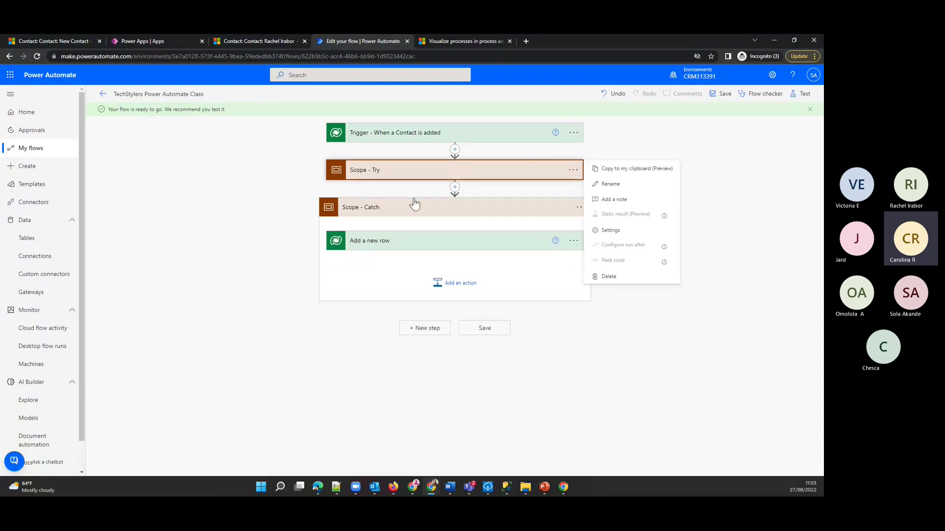
left_click(516, 191)
left_click(581, 207)
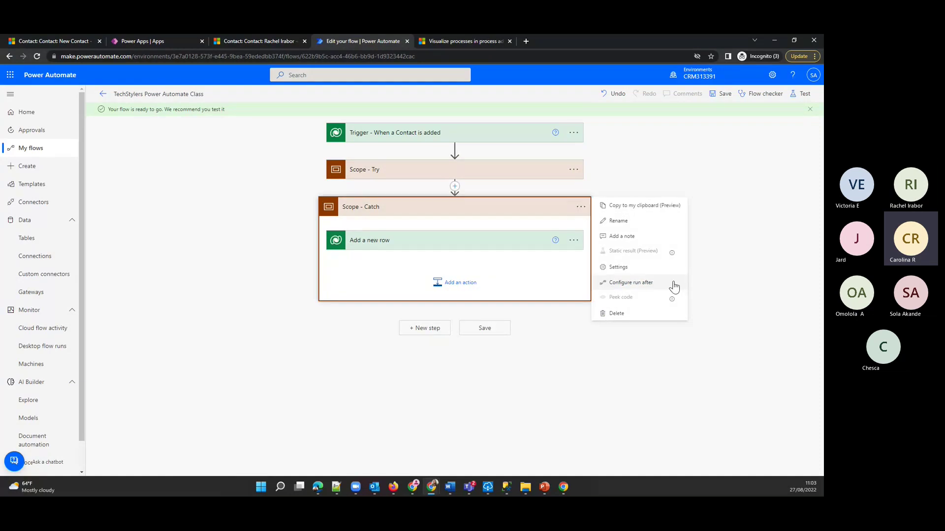
left_click(644, 286)
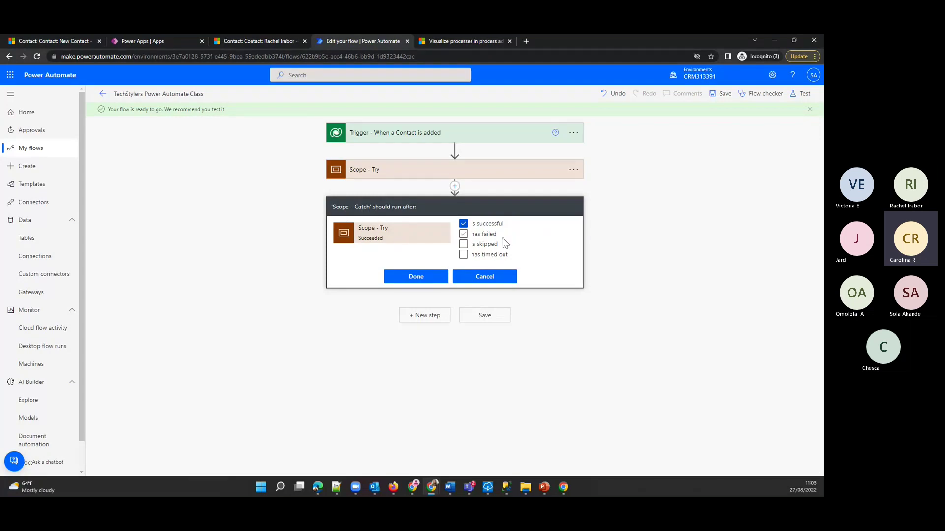
left_click(463, 224)
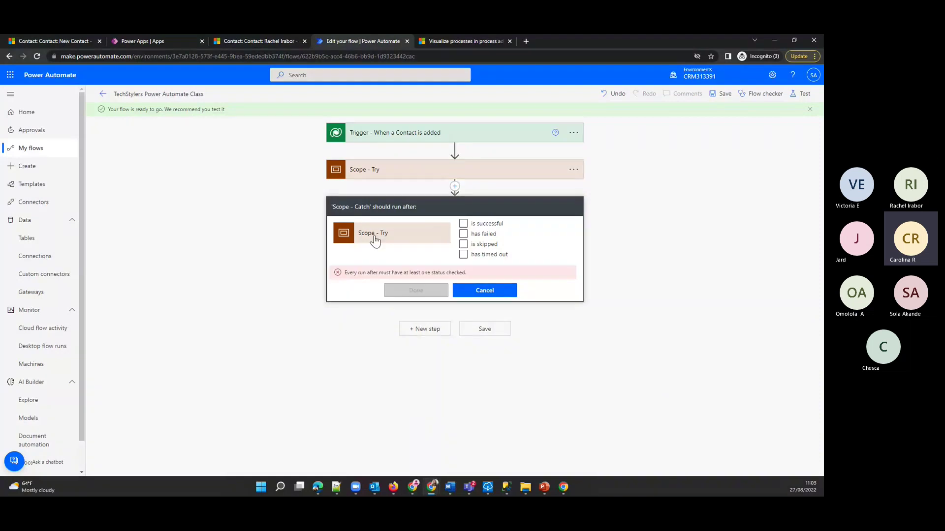
left_click(464, 234)
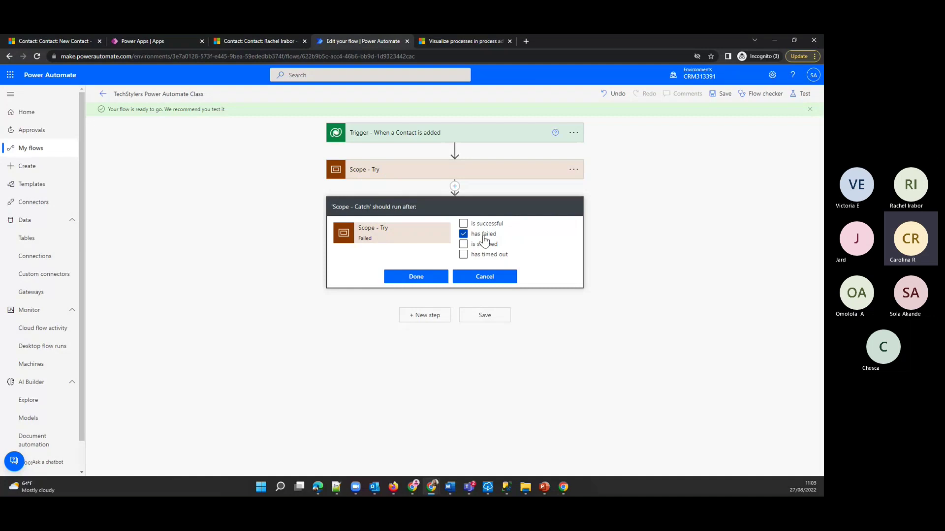
left_click(417, 277)
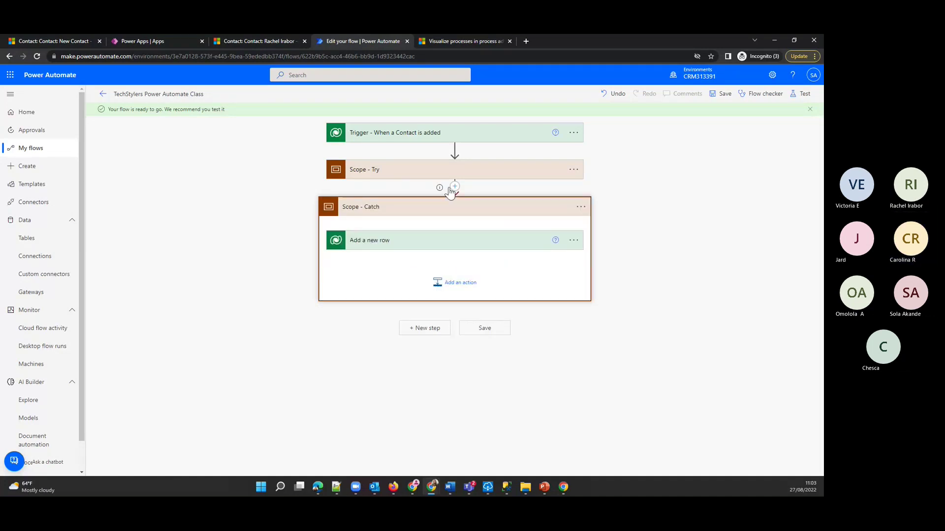
left_click(477, 177)
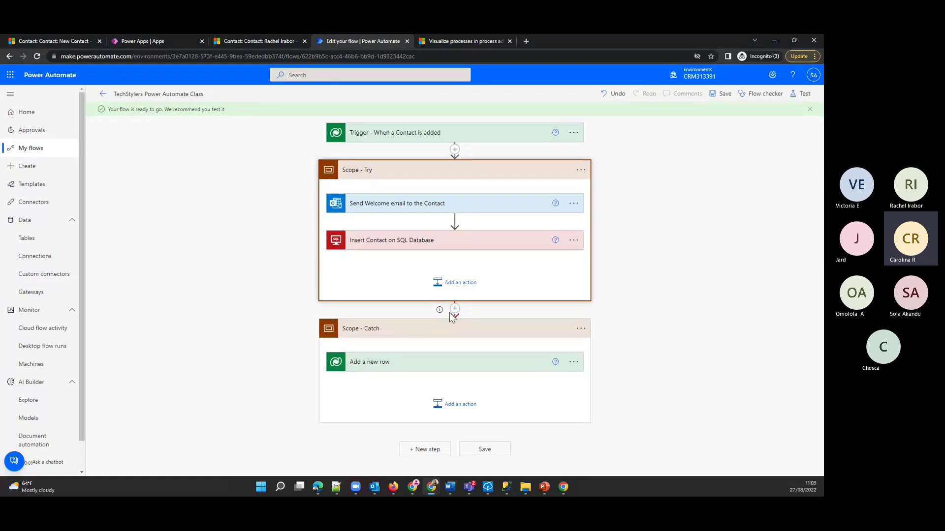
left_click(370, 173)
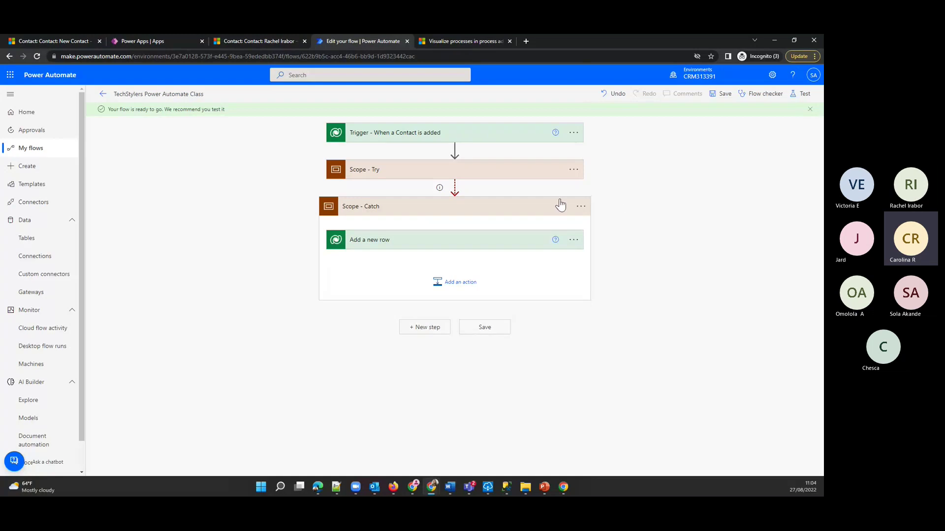
mouse_move(451, 199)
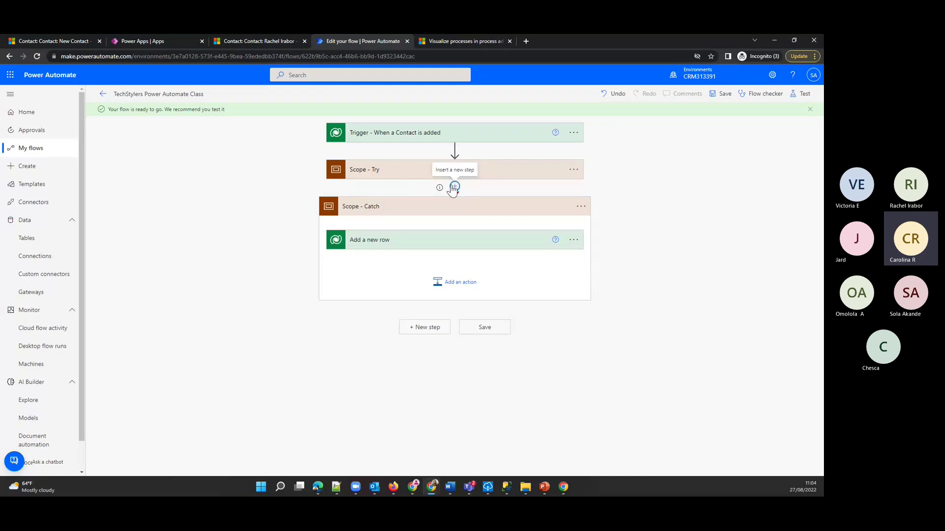
- Add a Scope in a parallel branch after Scope - Try and rename it 'Scope - Finally'
left_click(455, 188)
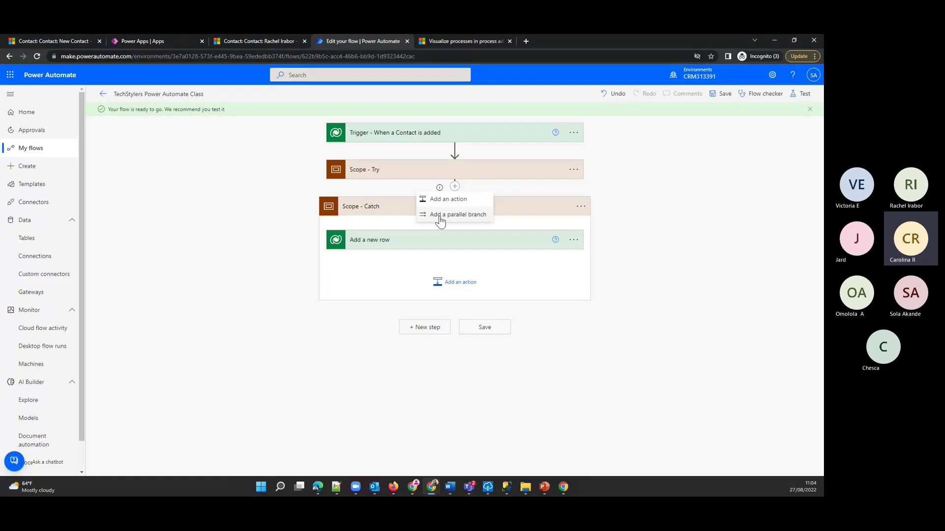
left_click(481, 220)
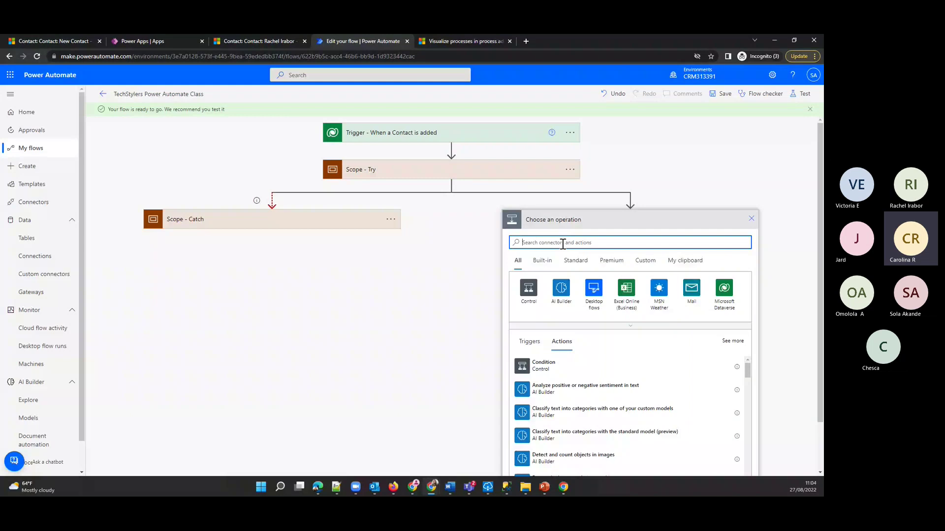
type("scope")
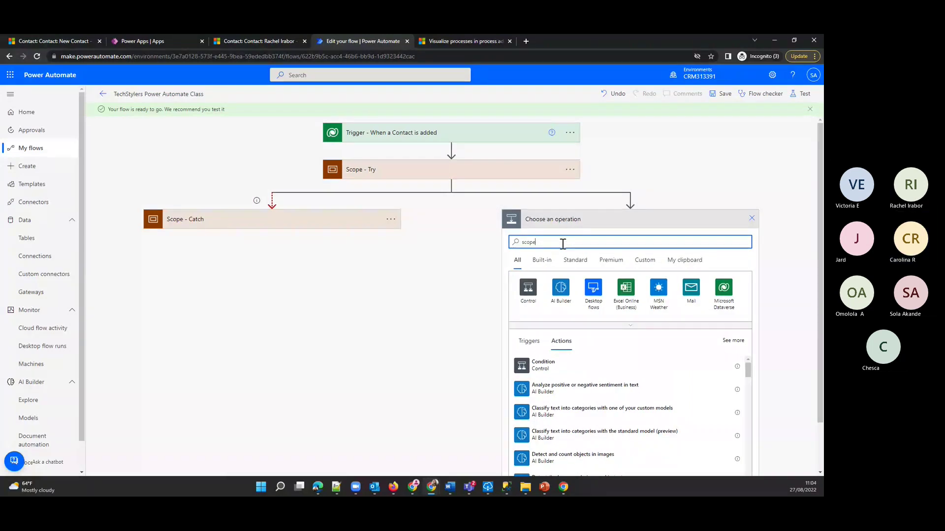
left_click(650, 276)
left_click(754, 220)
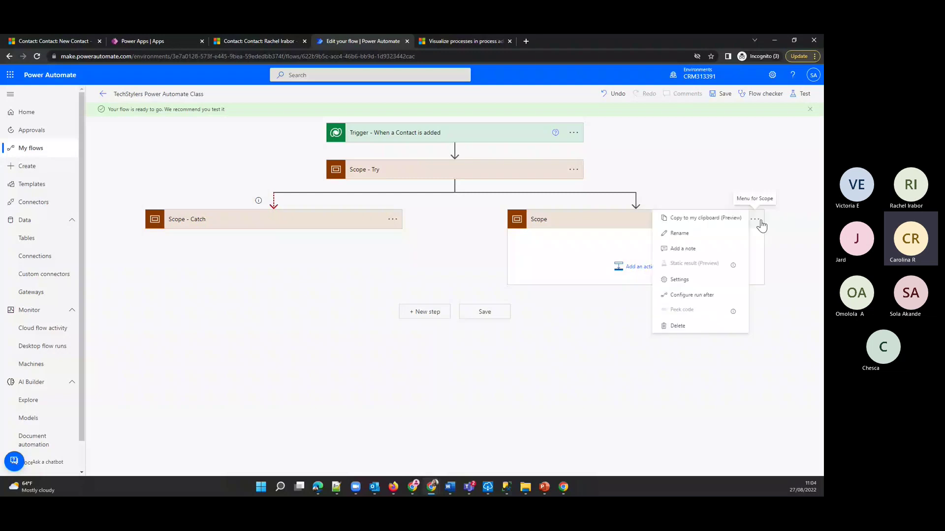
left_click(679, 233)
type("- F")
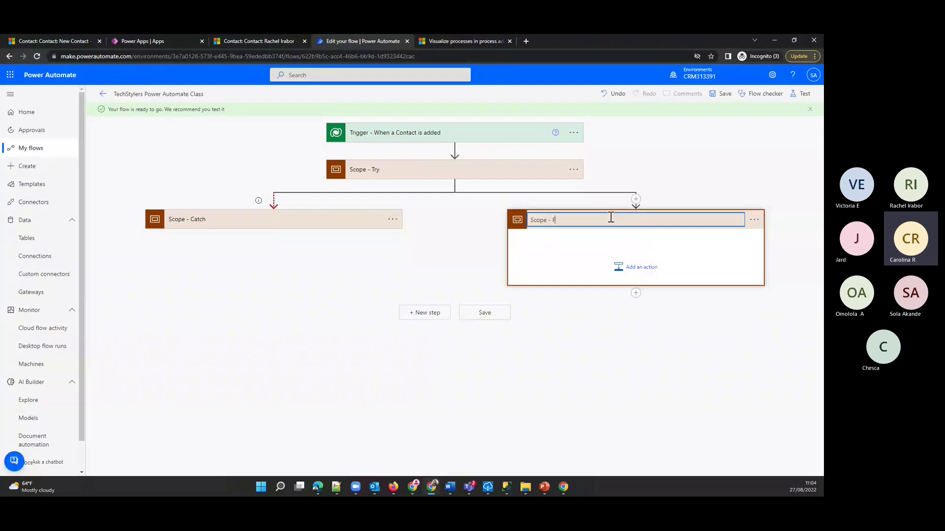
type("inally")
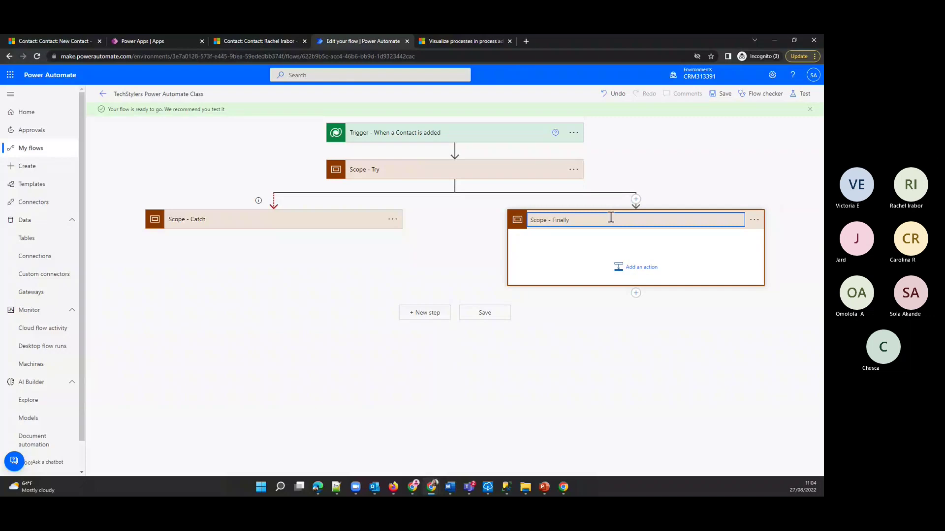
key("Return")
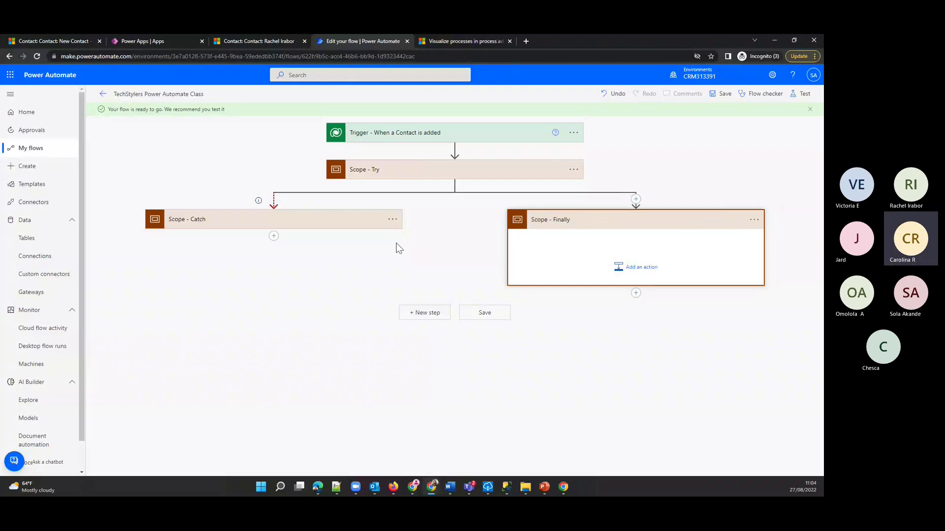
left_click(393, 220)
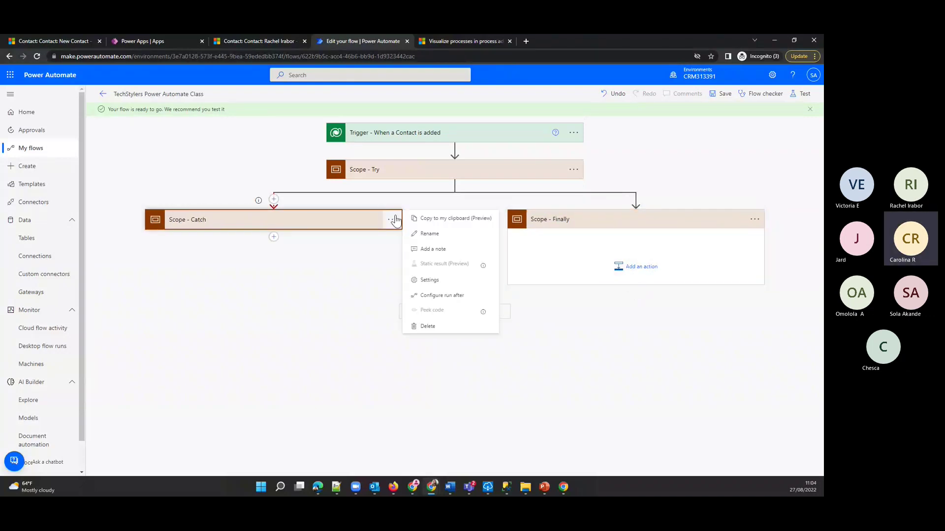
left_click(393, 219)
left_click(316, 225)
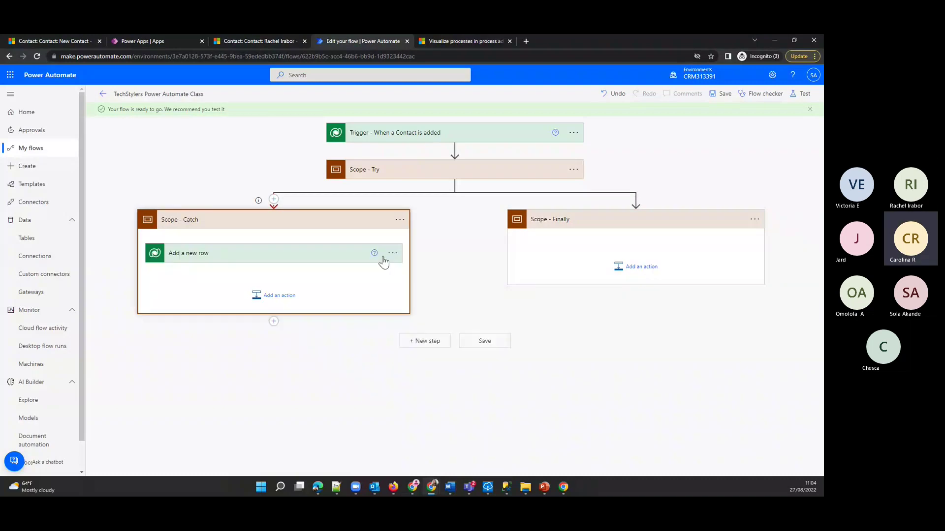
left_click(392, 253)
left_click(391, 253)
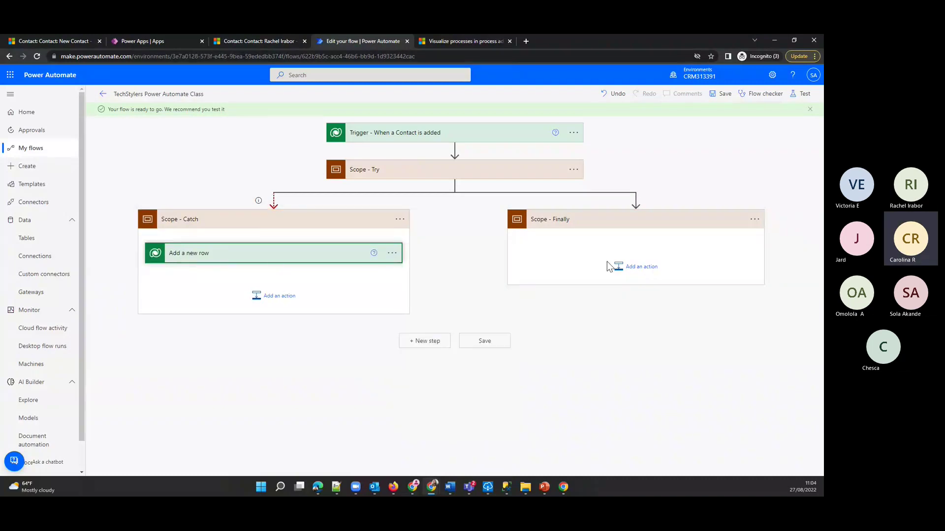
left_click(754, 222)
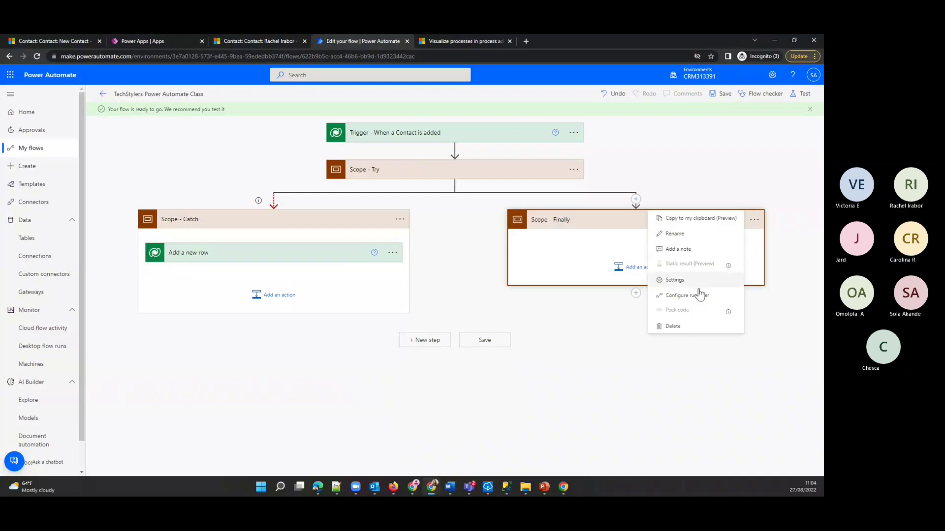
left_click(694, 222)
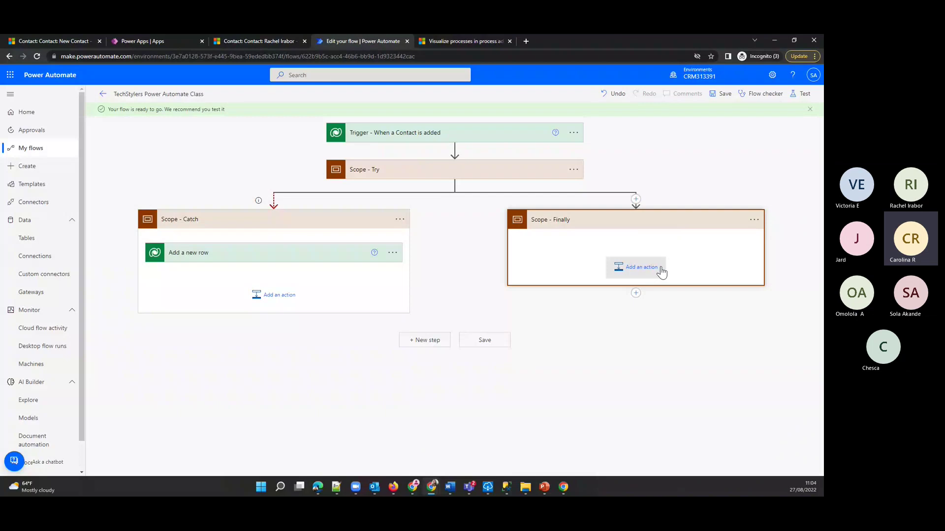
left_click(661, 272)
left_click(685, 294)
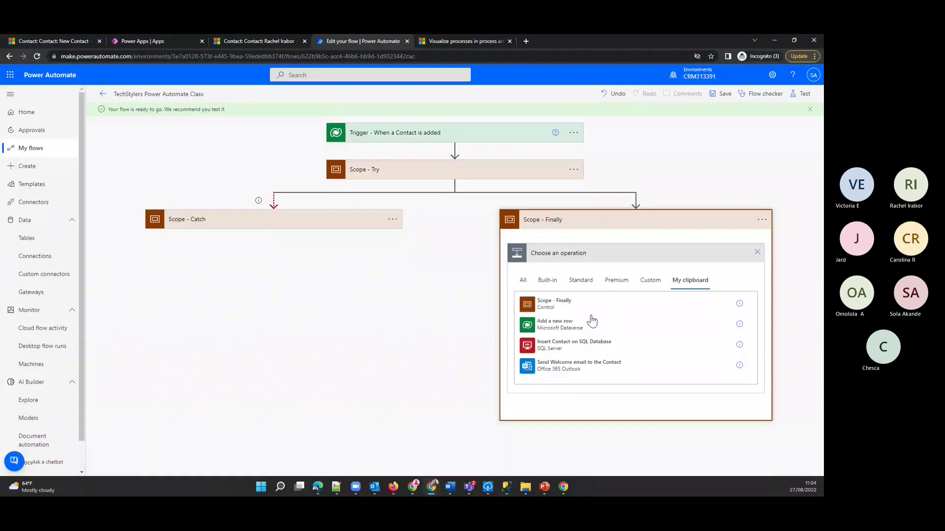
left_click(590, 315)
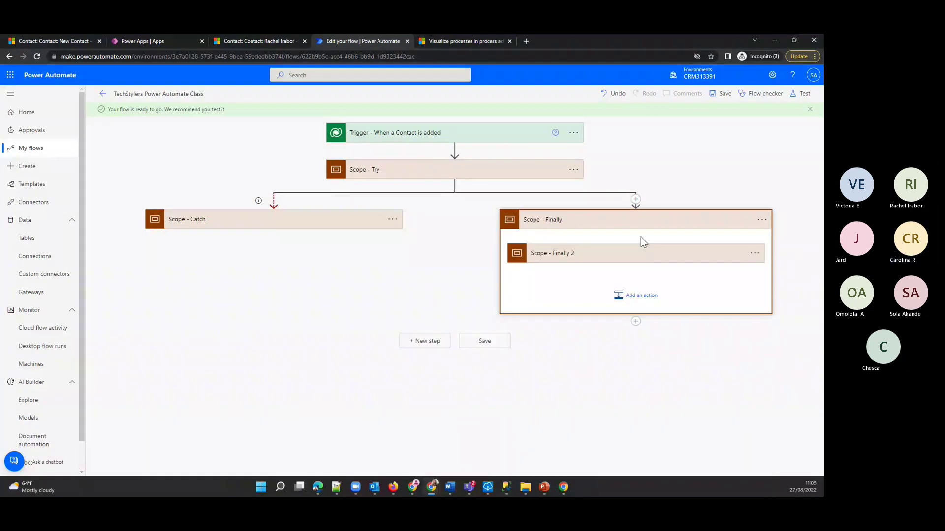
right_click(697, 262)
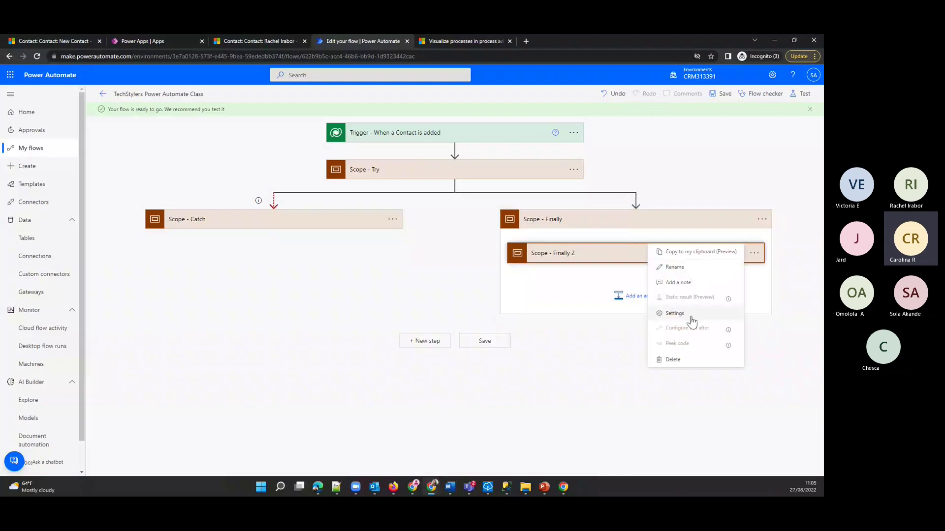
left_click(673, 359)
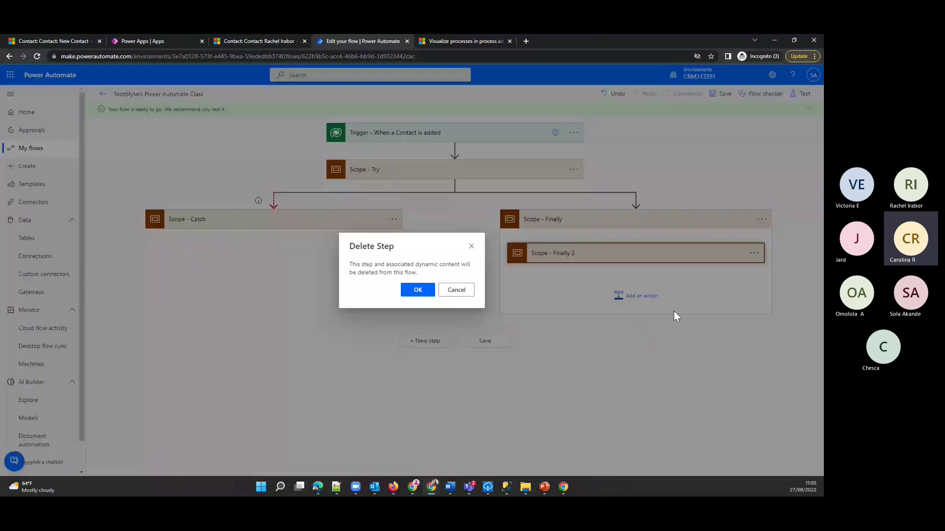
left_click(403, 287)
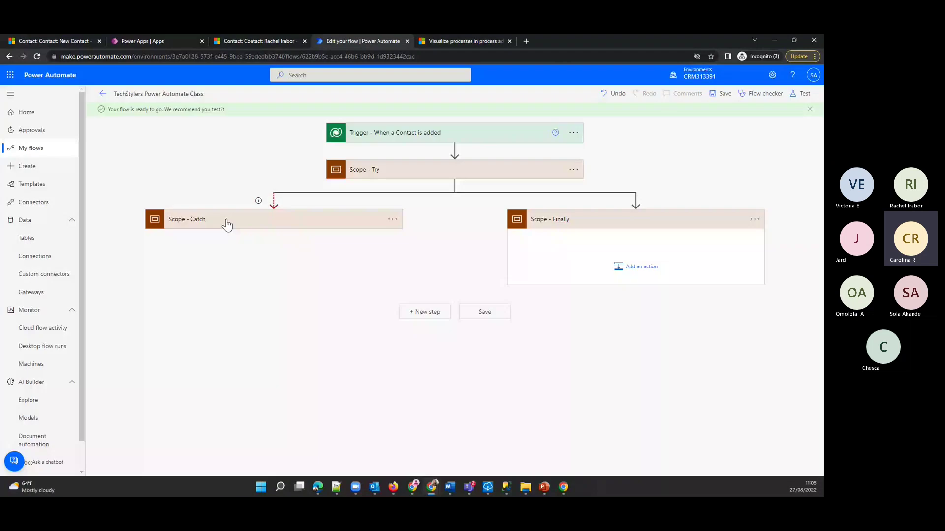
- Copy the Catch note action and paste it into Scope - Finally
left_click(227, 222)
left_click(392, 253)
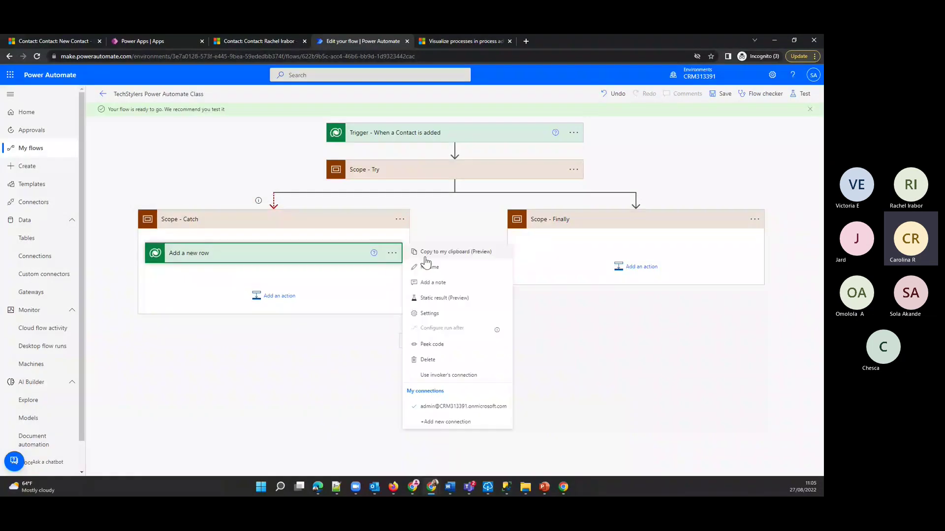
left_click(626, 256)
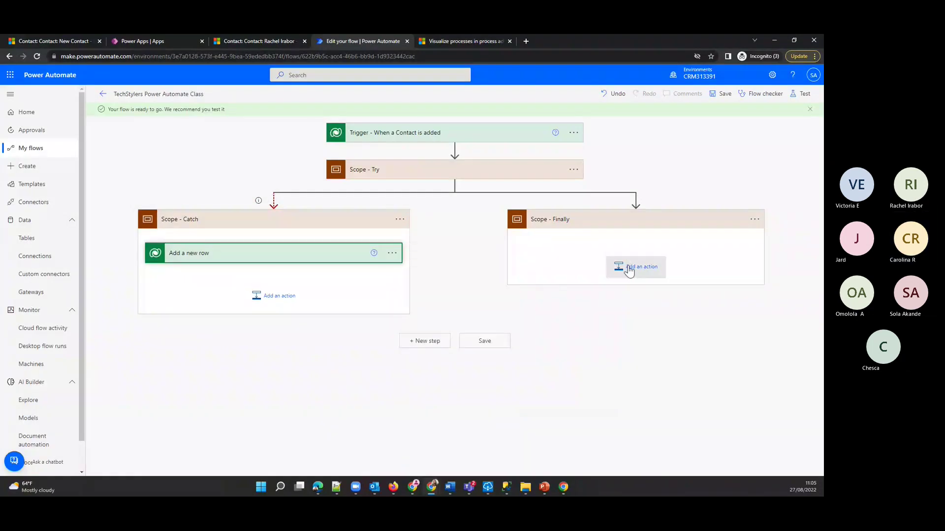
left_click(629, 270)
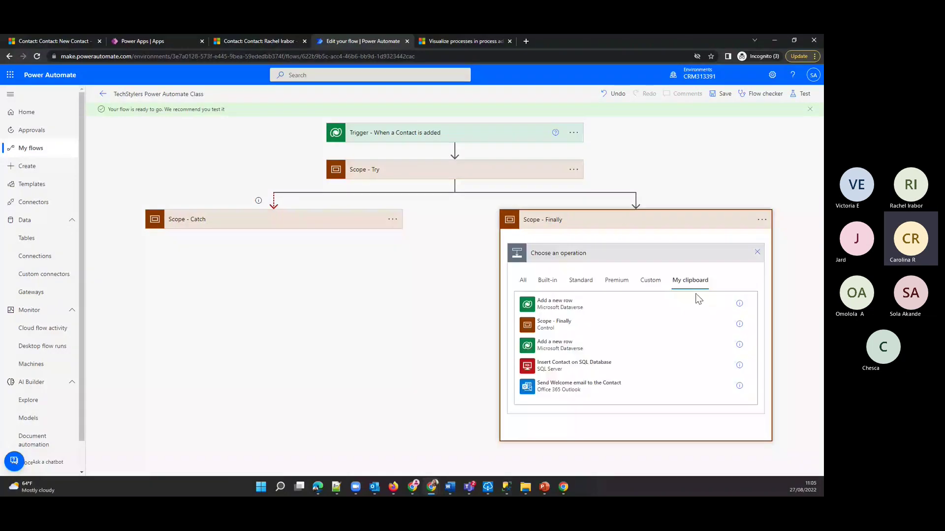
left_click(542, 305)
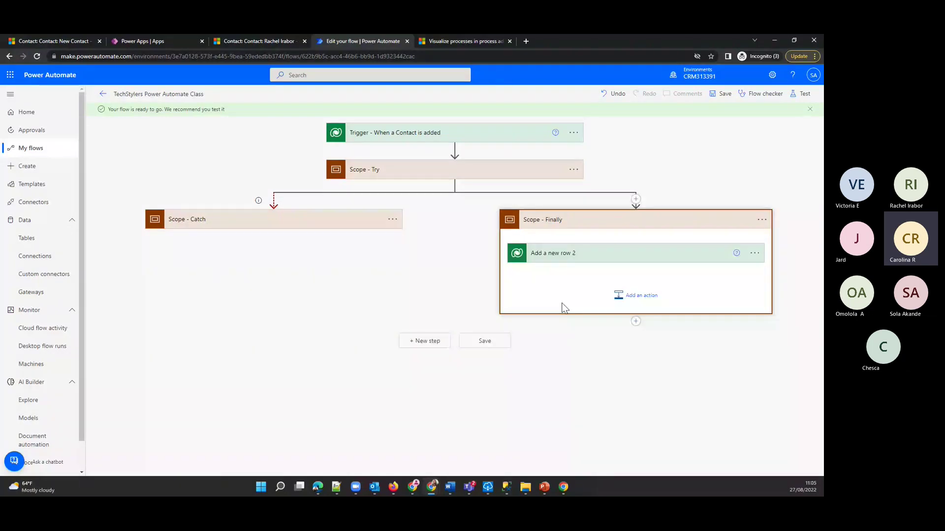
- Change the pasted note's Title from 'failed' to 'succesfull'
left_click(547, 255)
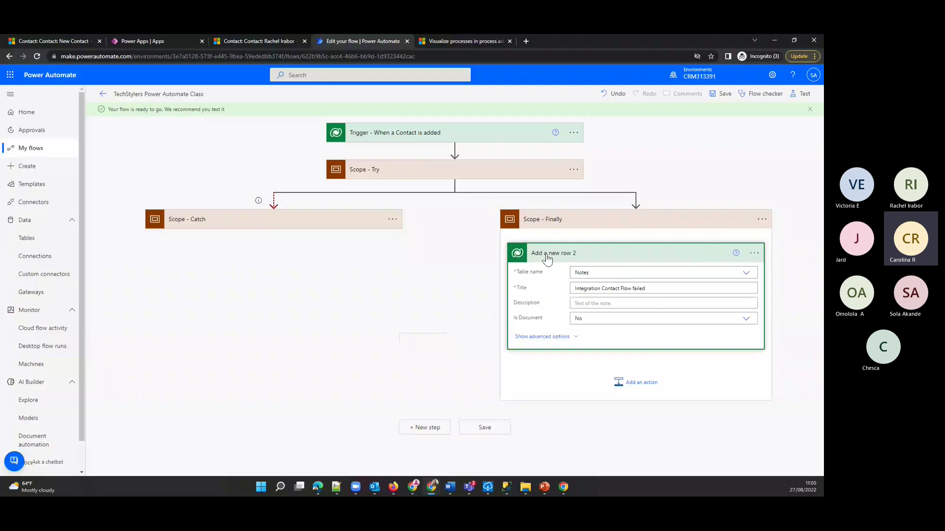
triple_click(677, 288)
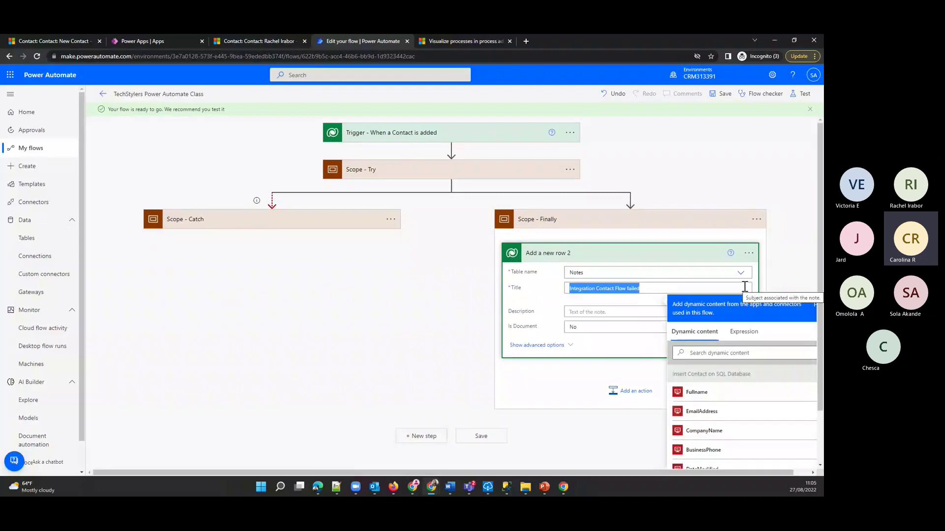
left_click(655, 290)
key("BackSpace")
key("BackSpace")
key("BackSpace")
key("BackSpace")
key("BackSpace")
key("BackSpace")
key("BackSpace")
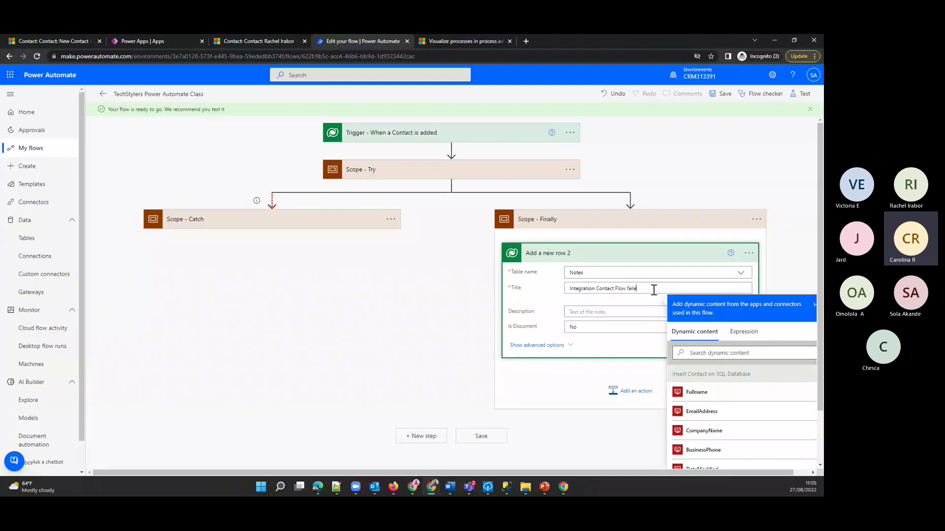
type("succesfull")
- Finish the Title edit and set Scope - Catch to run when Try has failed or timed out
left_click(585, 348)
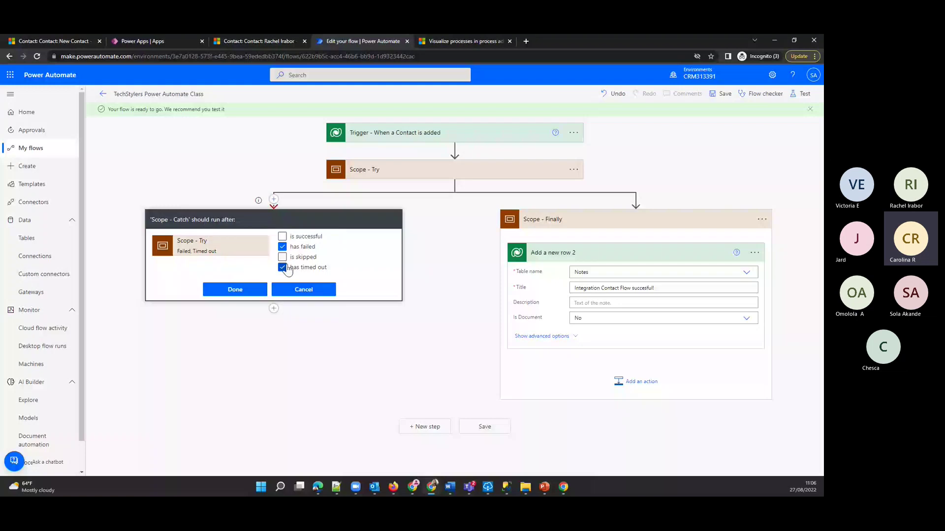
left_click(235, 290)
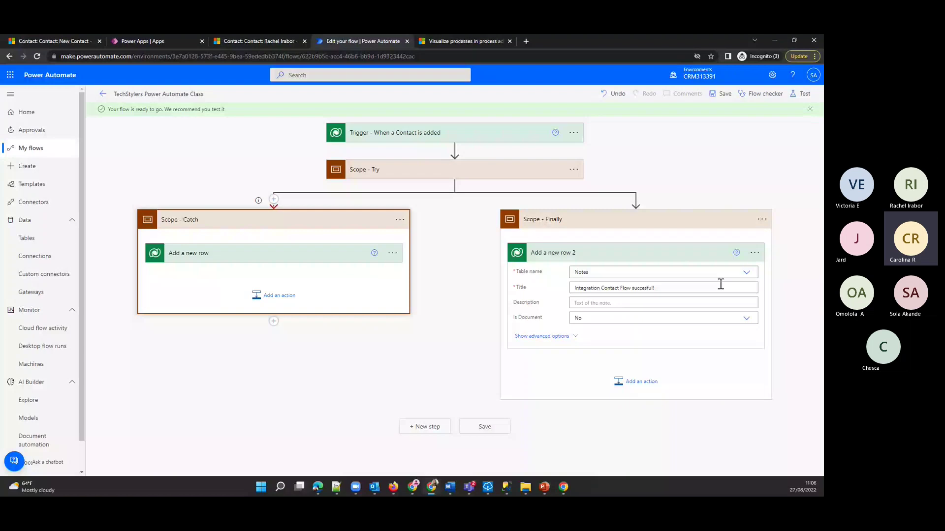
- Collapse Scope - Finally, save the flow, and switch to the Dynamics 365 New Contact tab
left_click(557, 223)
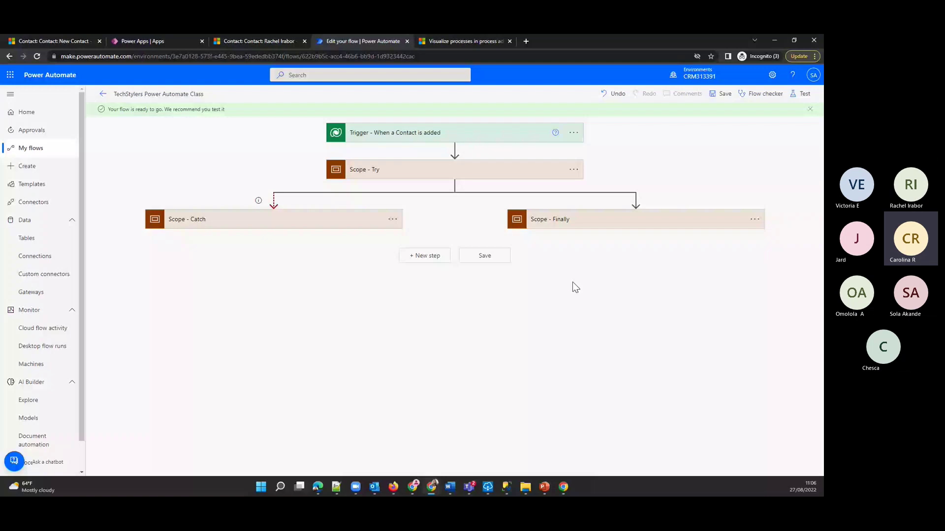
left_click(484, 255)
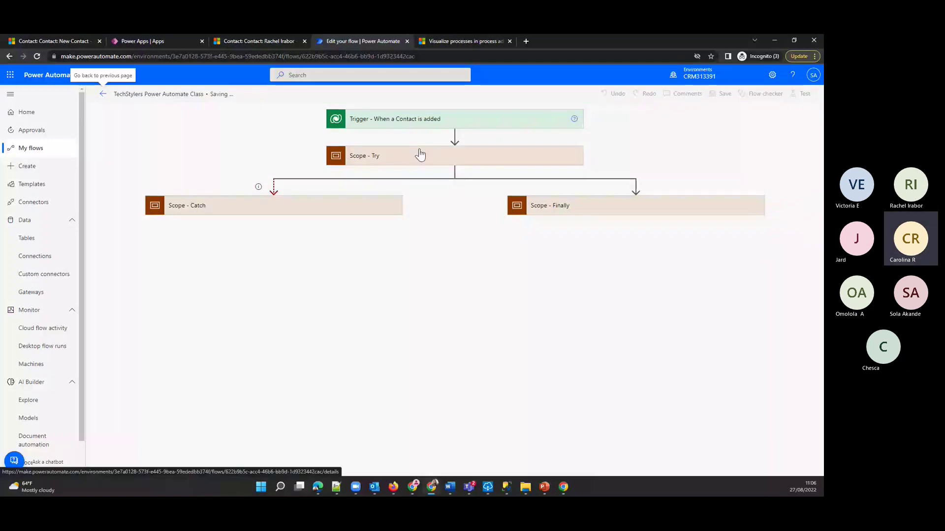
key("ctrl+1")
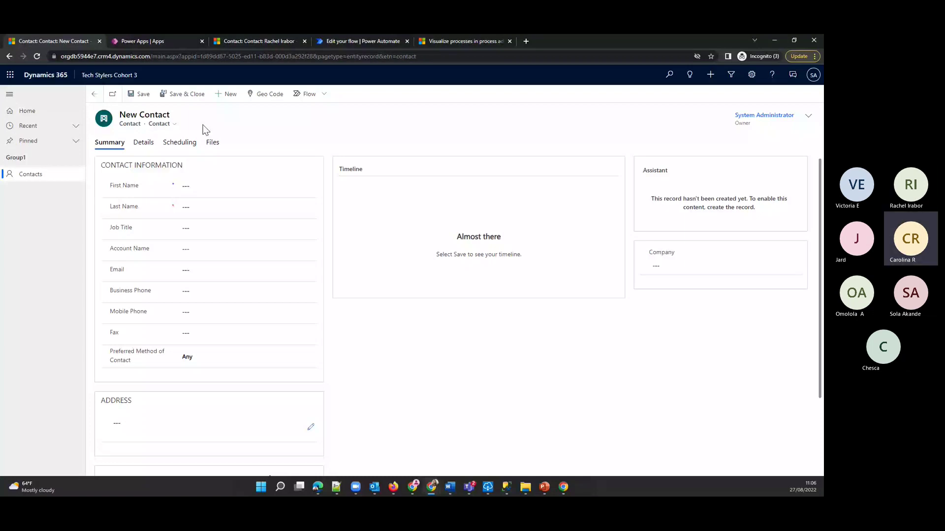
- Enter the test contact's first and last name and link it to the TechStylers Class account
left_click(236, 186)
type("Jard")
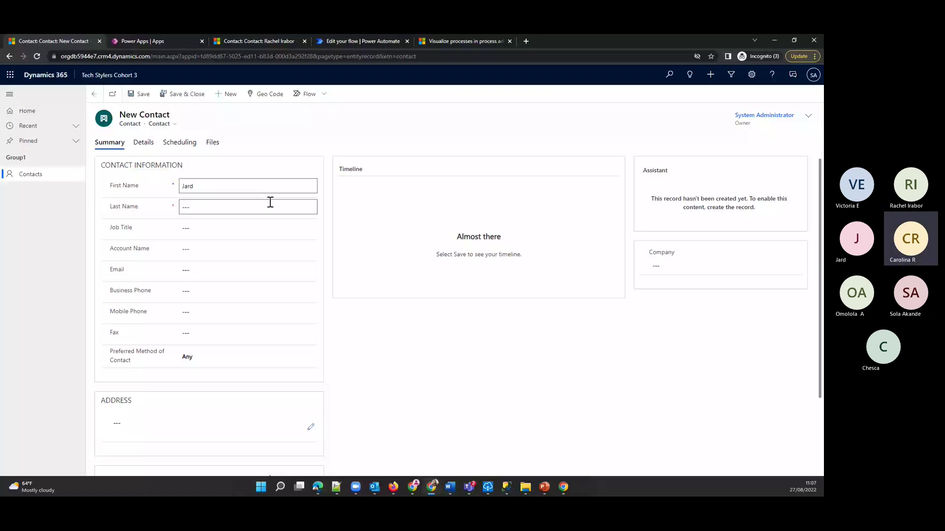
left_click(270, 206)
type("Test")
left_click(243, 248)
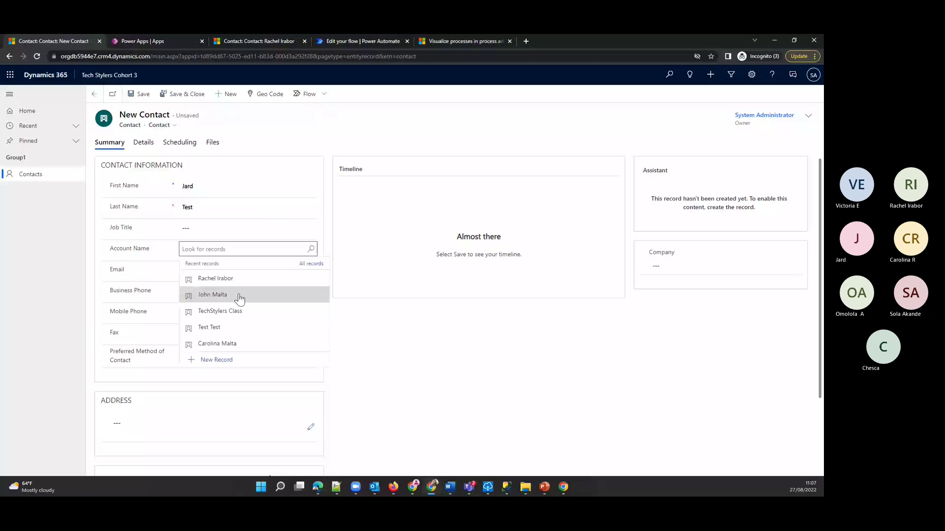
left_click(220, 310)
- Accept the suggested e-mail and address, then save the contact despite the duplicate warning
left_click(222, 273)
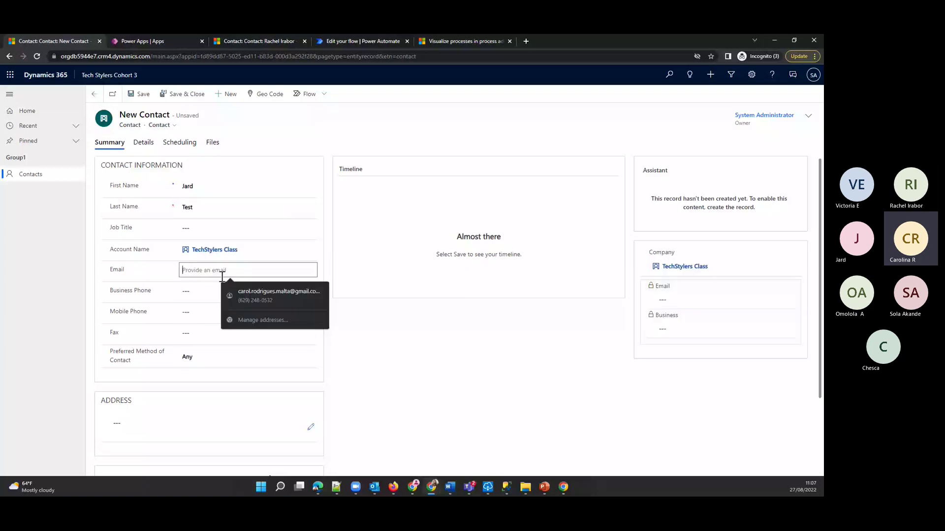
left_click(276, 295)
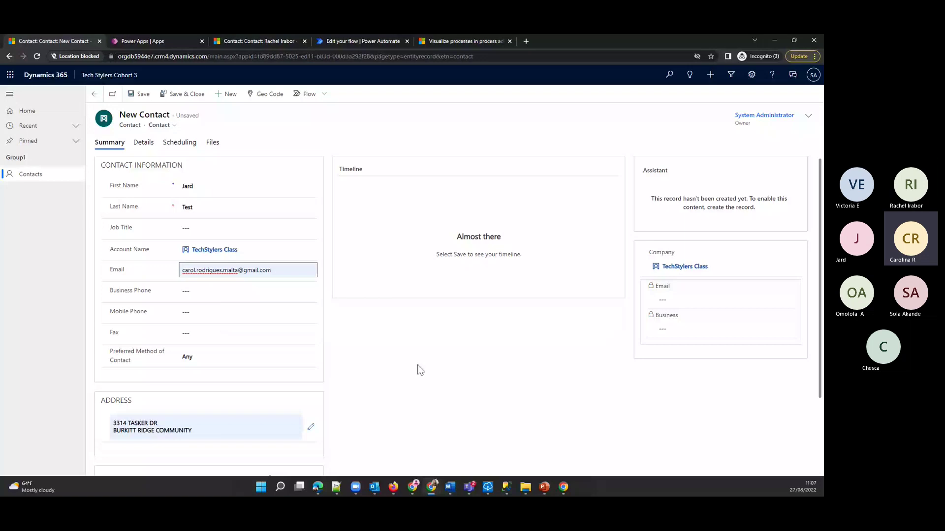
left_click(415, 369)
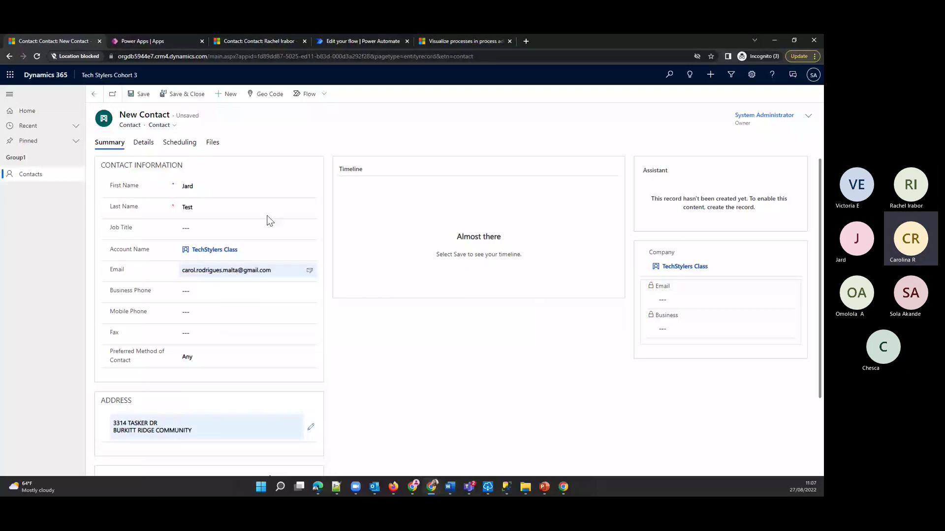
key("ctrl+s")
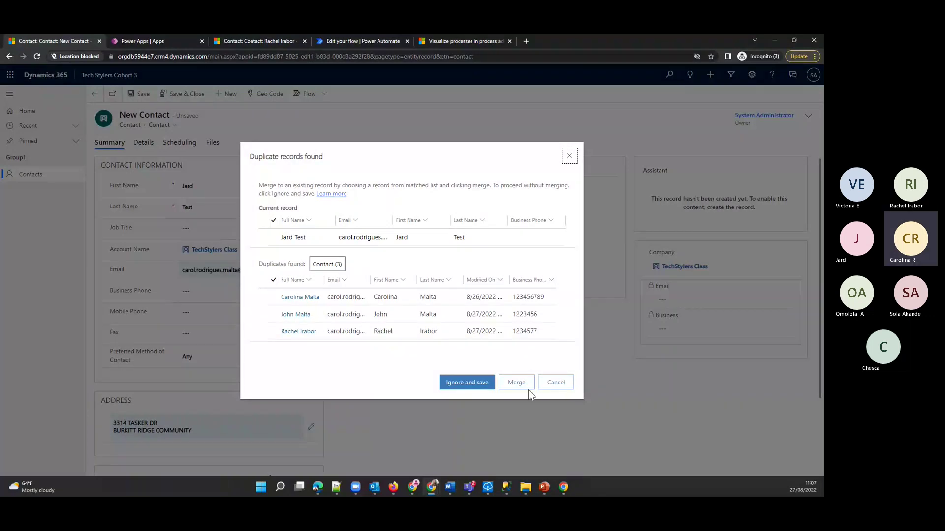
left_click(466, 387)
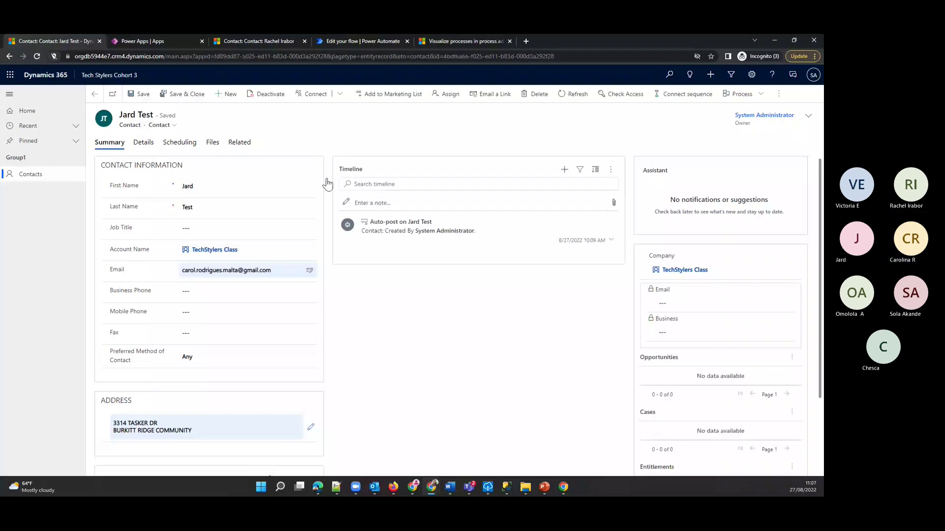
- Open the TechStylers Power Automate Class flow details and refresh its run history
left_click(41, 178)
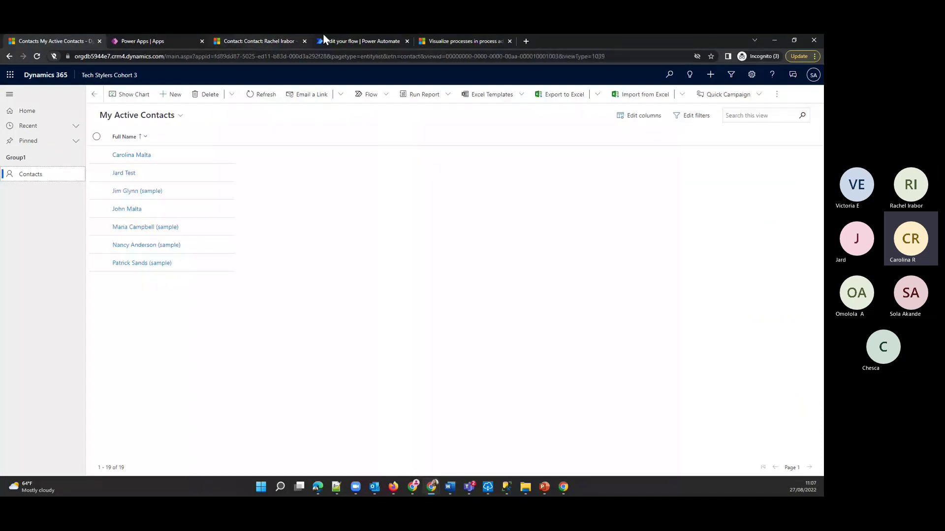
left_click(350, 40)
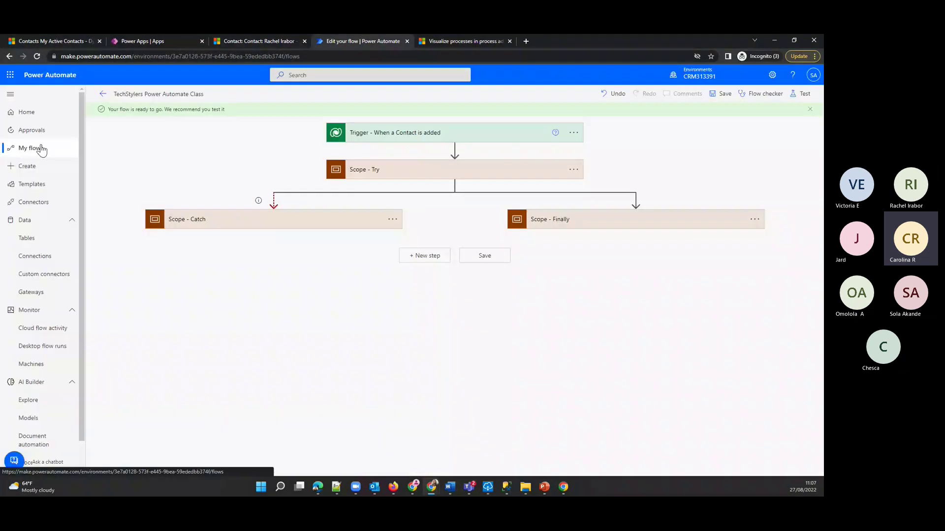
left_click(42, 148)
left_click(178, 195)
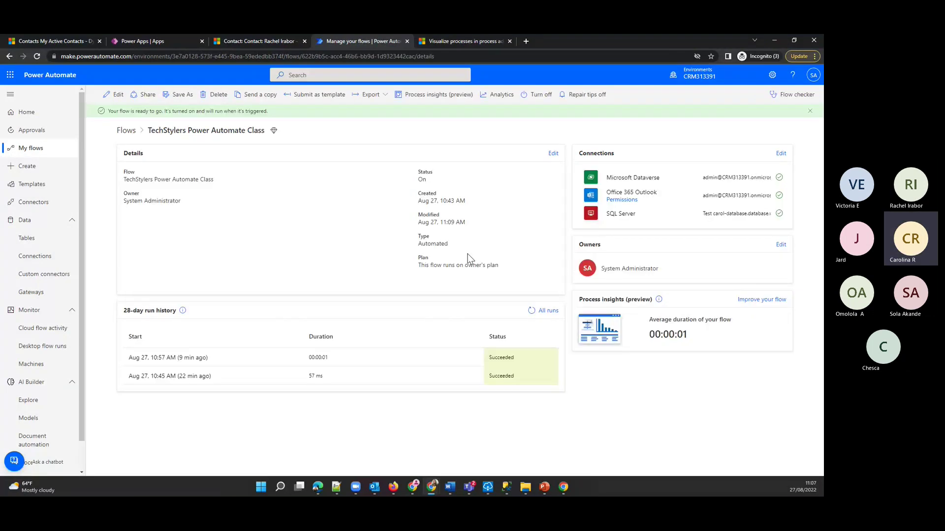
left_click(533, 311)
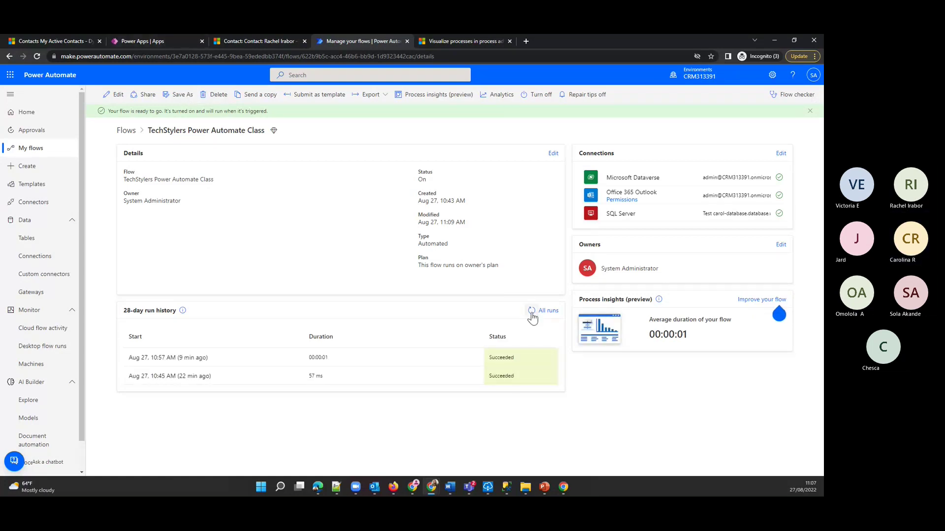
left_click(532, 313)
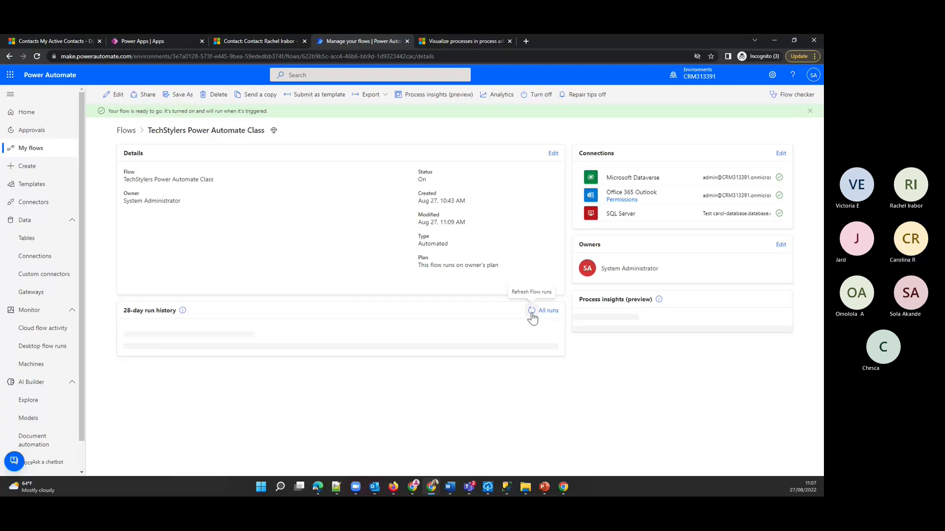
- Check the new test contact's record, then refresh run history to reveal the 11:10 AM Failed run
left_click(66, 36)
left_click(126, 177)
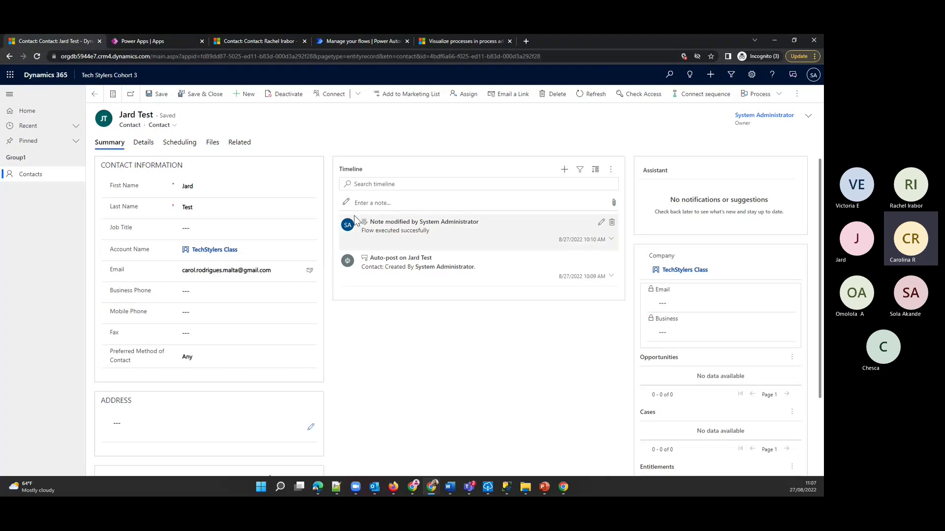
left_click(158, 41)
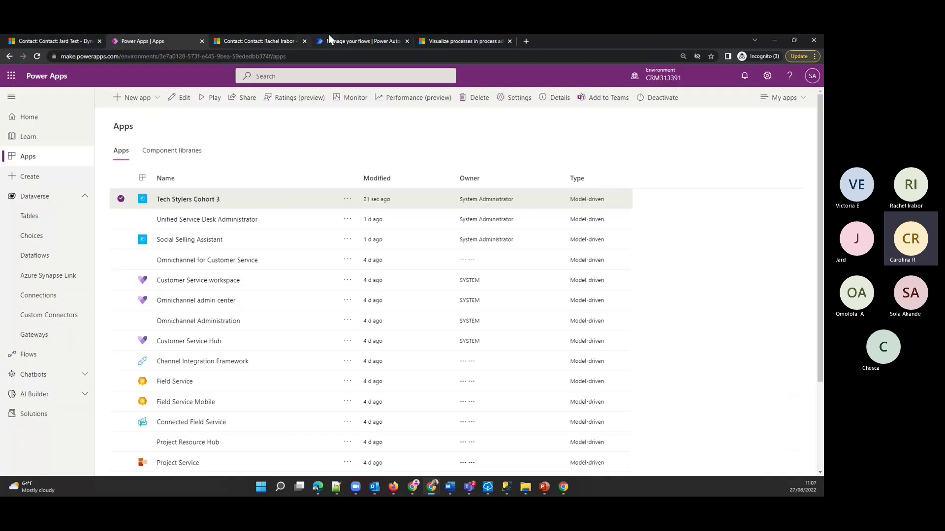
left_click(329, 39)
left_click(532, 311)
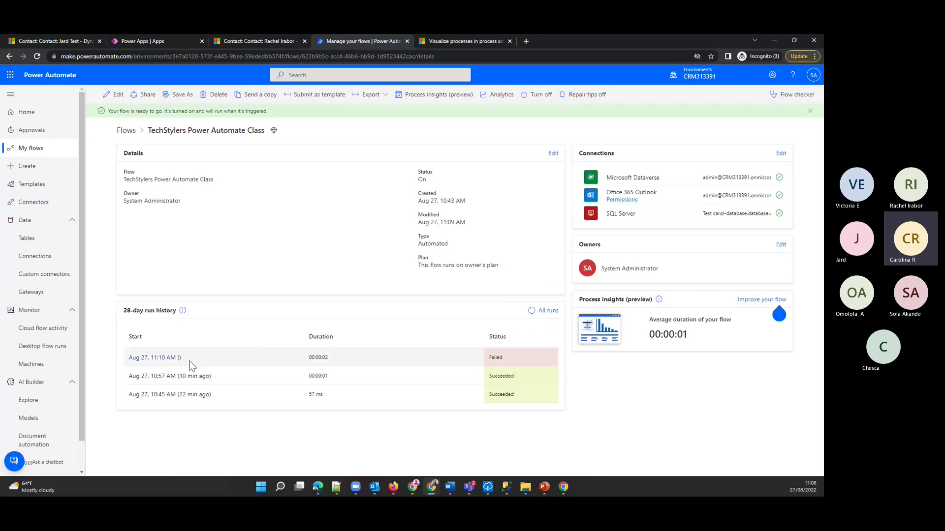
- Inspect the 11:10 AM run: Add a new row 2 in Scope - Finally failed with ODataUnrecognizedPathException
left_click(166, 358)
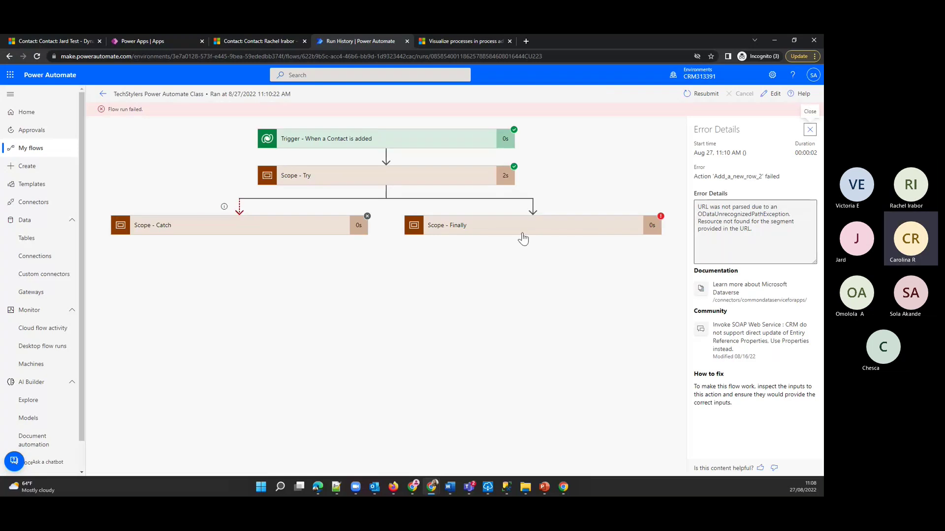
left_click(523, 238)
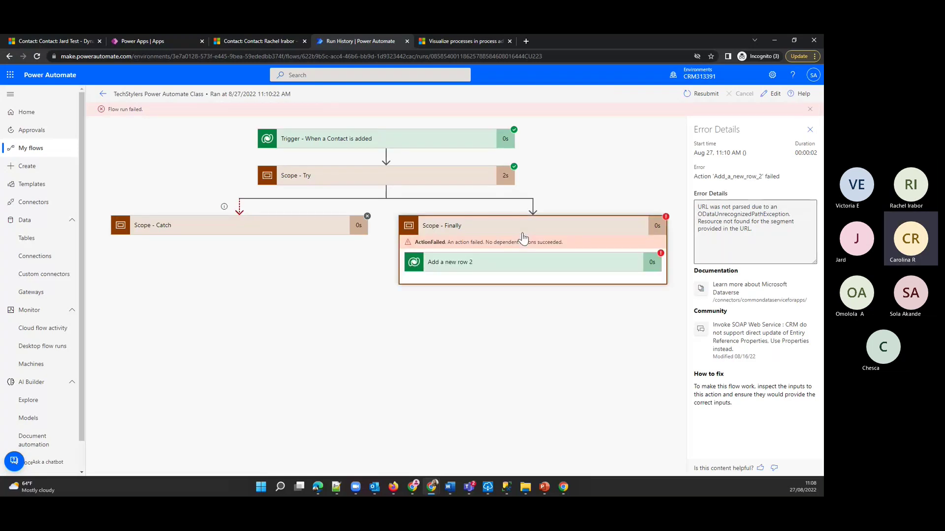
left_click(535, 270)
scroll(547, 381, "down", 2)
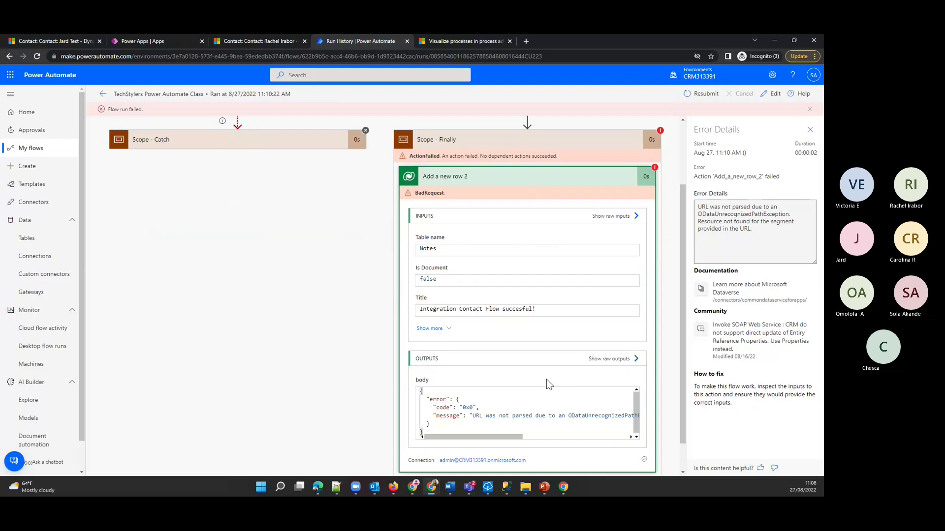
mouse_move(500, 438)
left_mouse_down()
mouse_move(596, 437)
mouse_move(507, 437)
left_mouse_up()
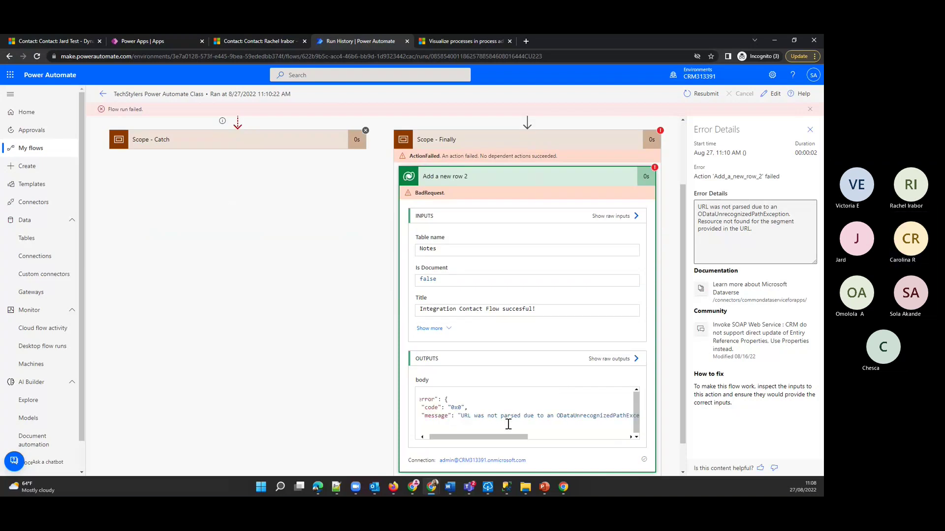
scroll(477, 347, "down", 1)
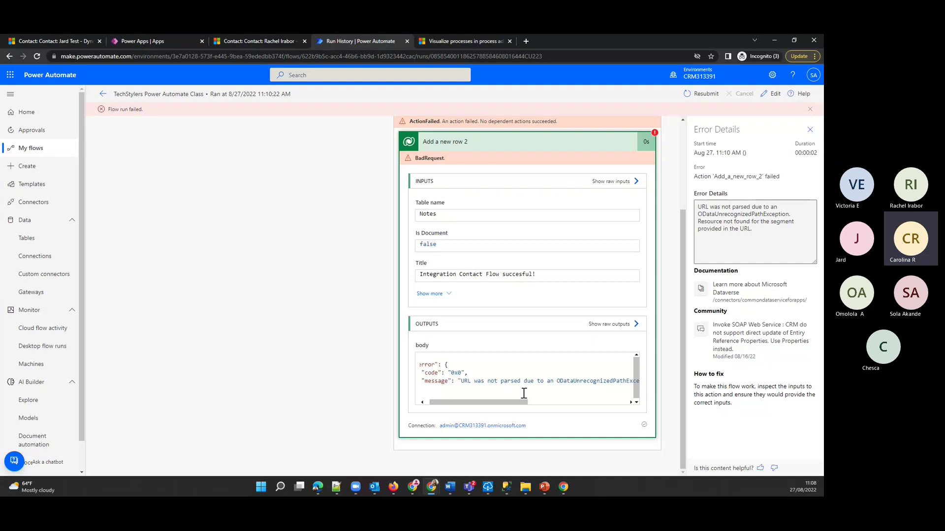
left_click(474, 142)
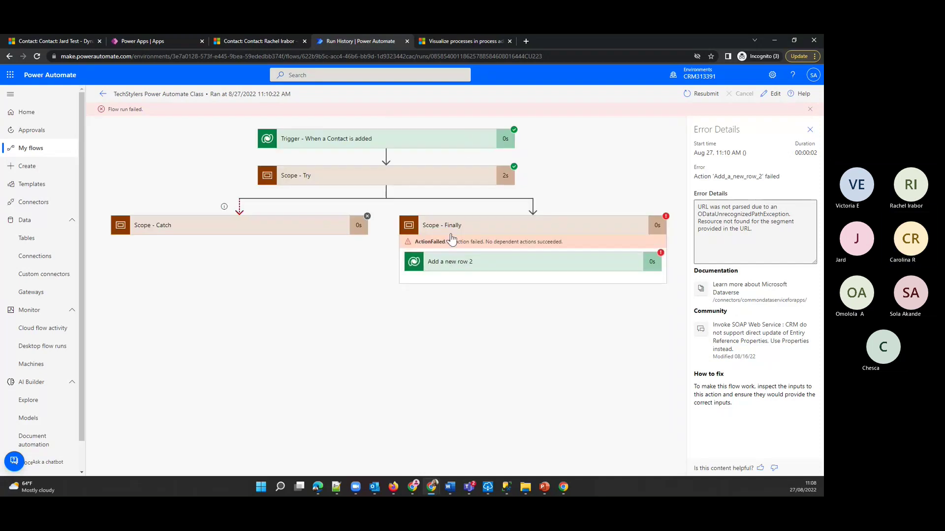
- Review the test contact's 'Flow executed succesfully' note, then return to the flow details page
left_click(103, 94)
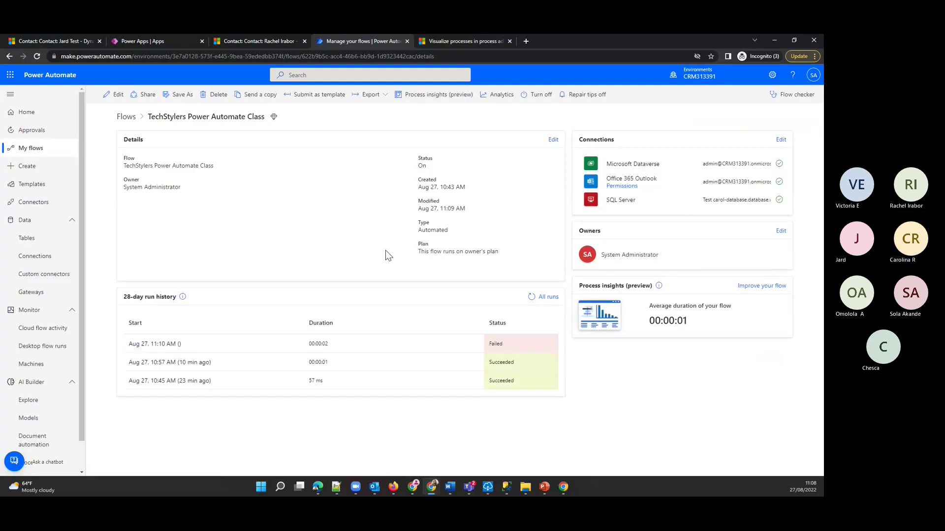
left_click(260, 40)
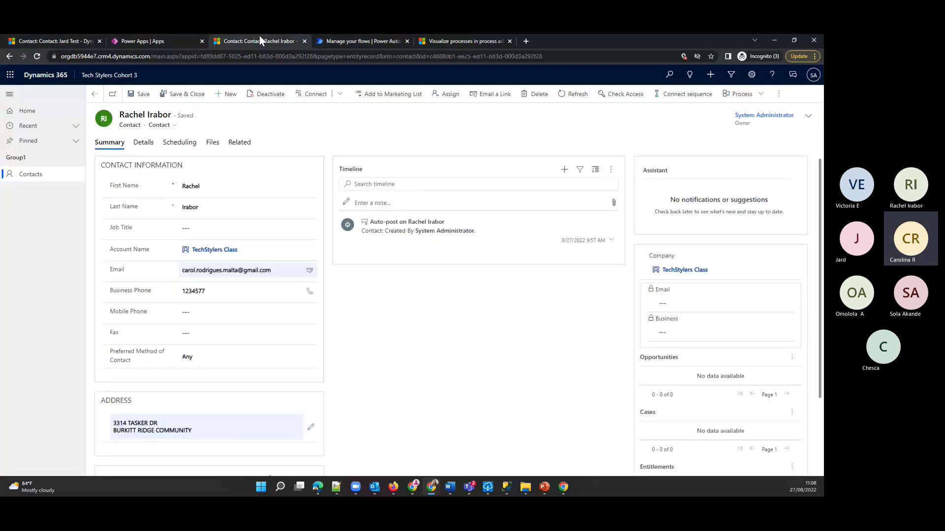
left_click(59, 38)
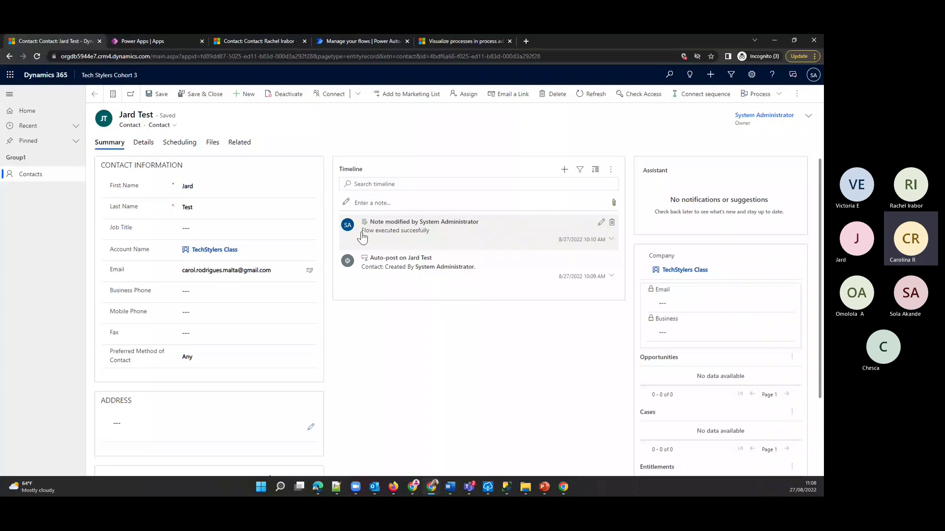
left_click_drag(361, 232, 438, 239)
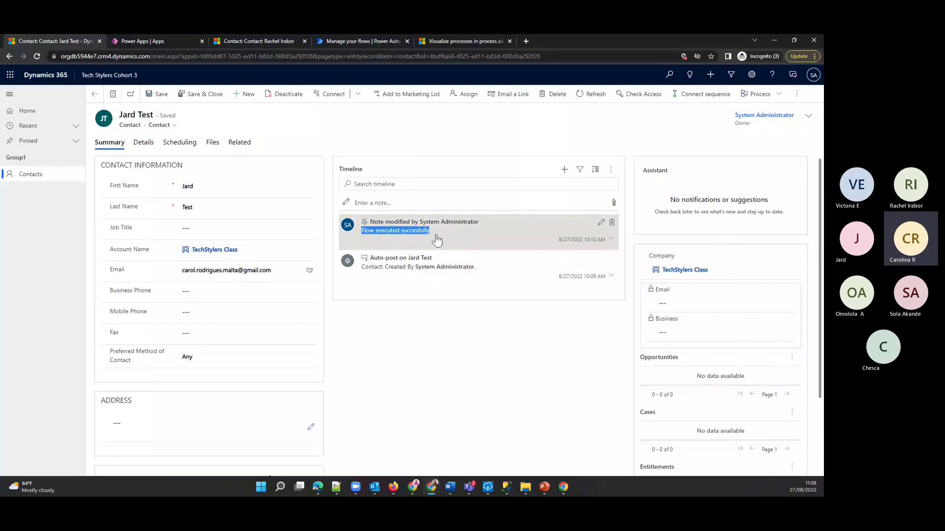
left_click(325, 42)
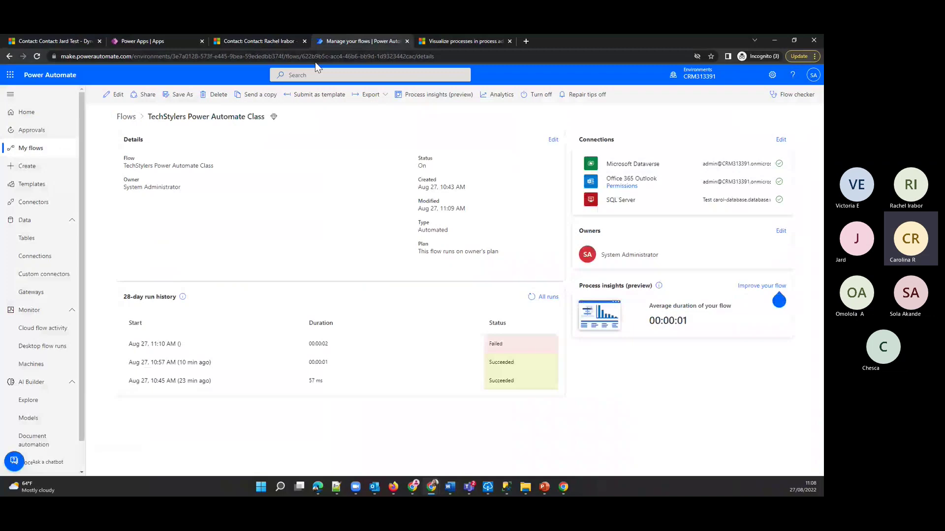
- Edit the flow from the failed run and show Add a new row 2's advanced options
left_click(152, 344)
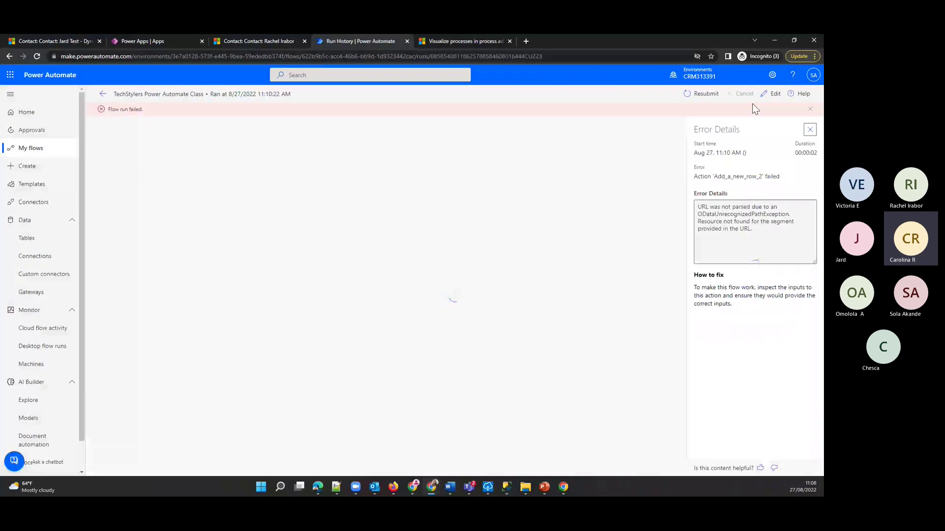
left_click(772, 94)
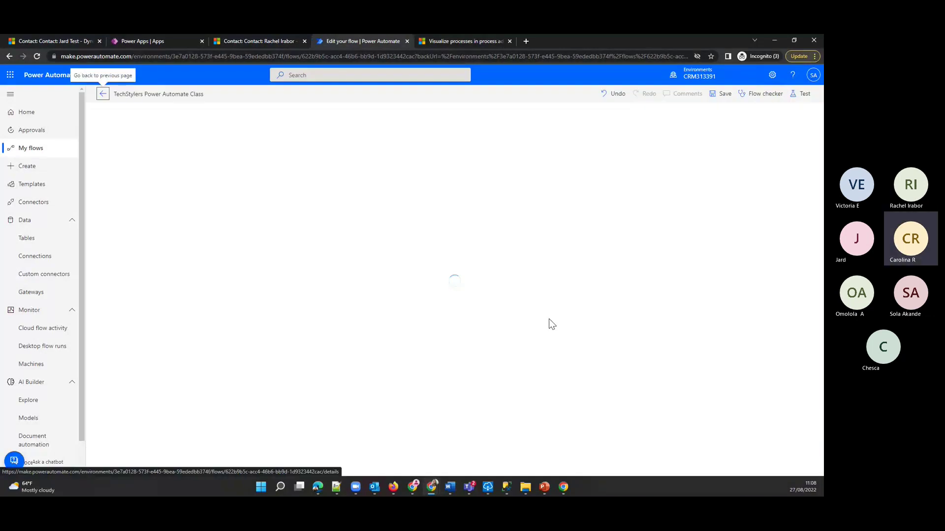
left_click(564, 241)
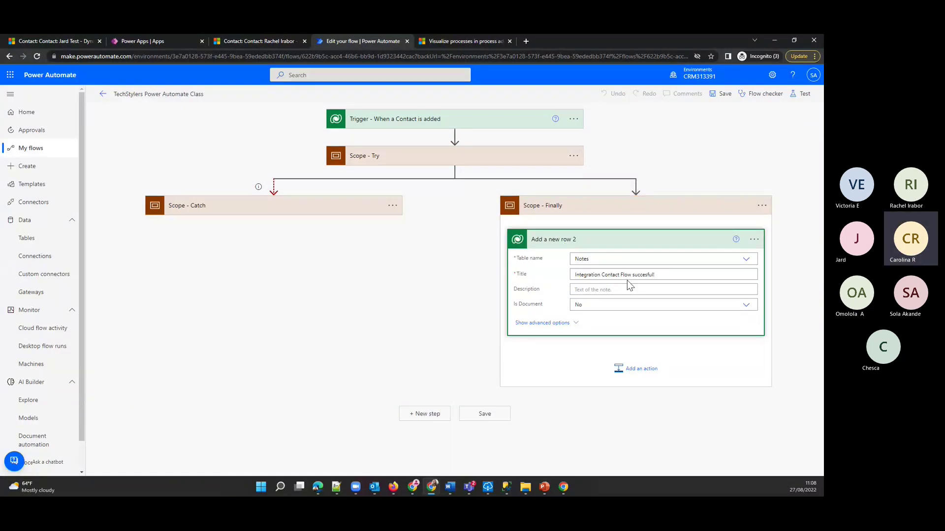
left_click(556, 325)
- Correct Regarding (Contacts) to 'contacts/' before the Contact token and save the flow
scroll(601, 396, "down", 7)
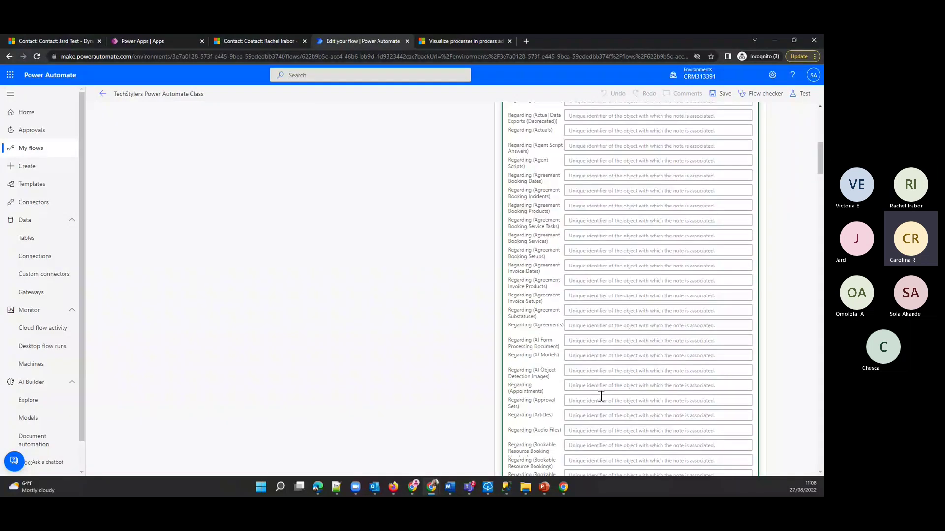
scroll(601, 397, "down", 8)
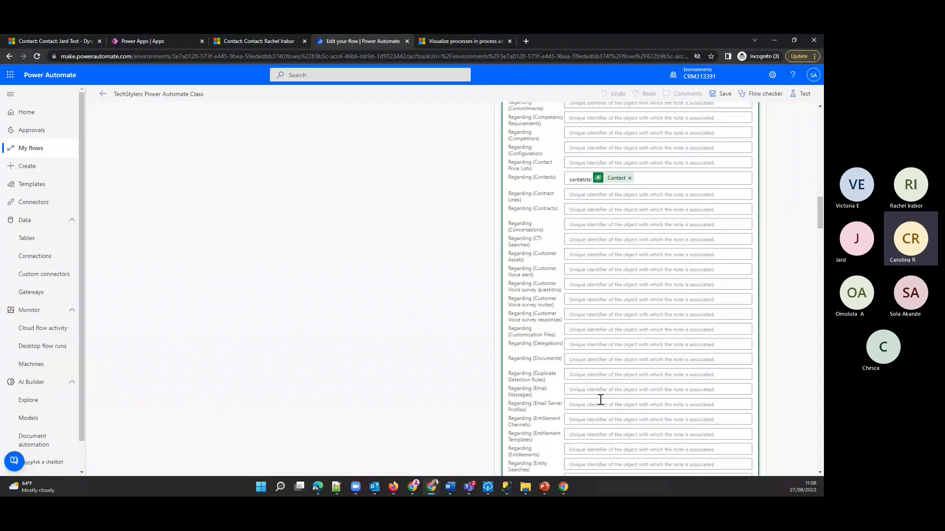
scroll(601, 399, "up", 1)
scroll(600, 399, "up", 1)
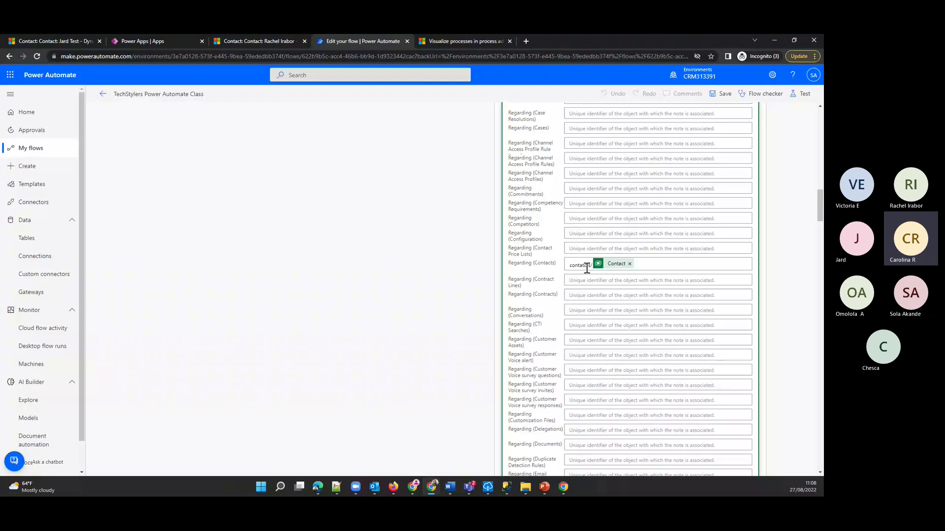
left_click(588, 265)
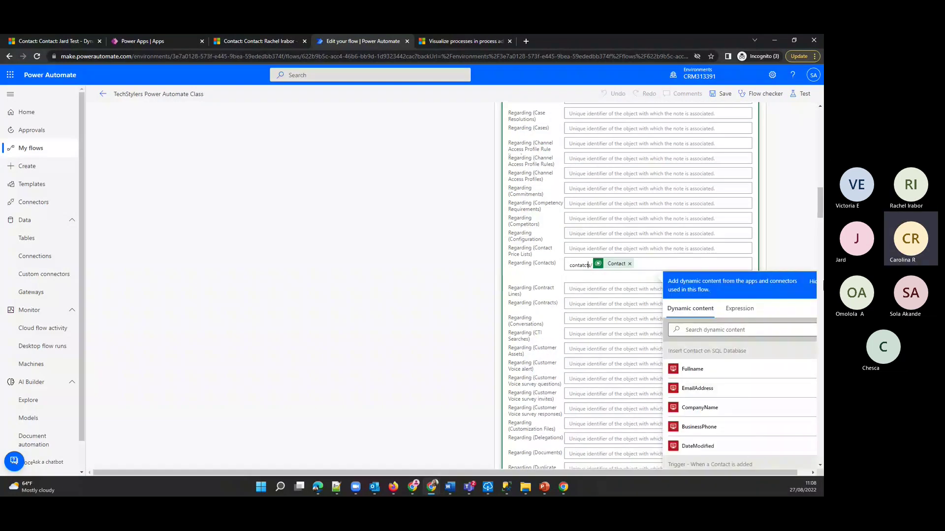
key("BackSpace")
key("BackSpace")
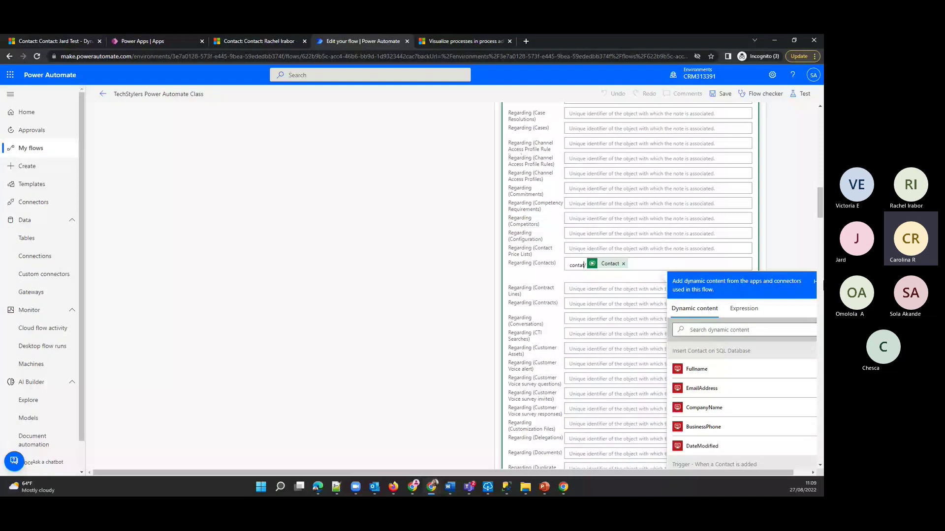
type("ts")
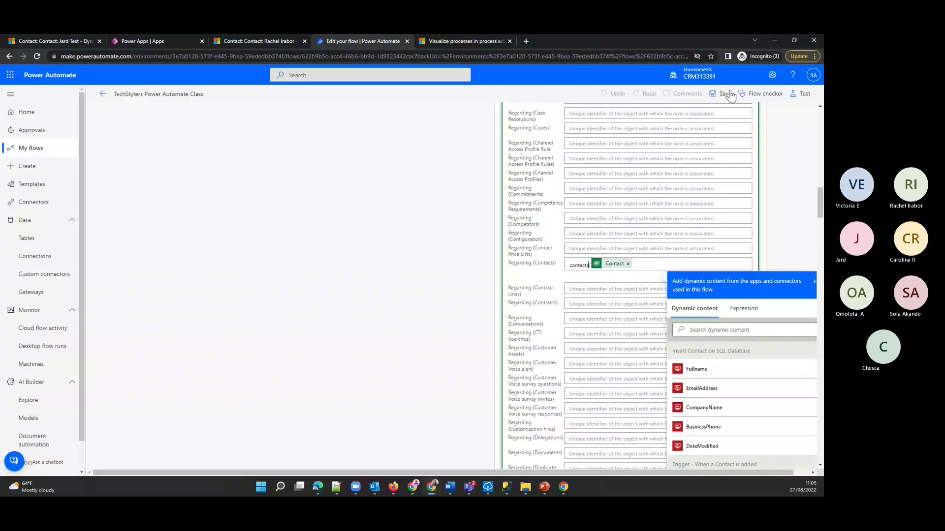
left_click(727, 94)
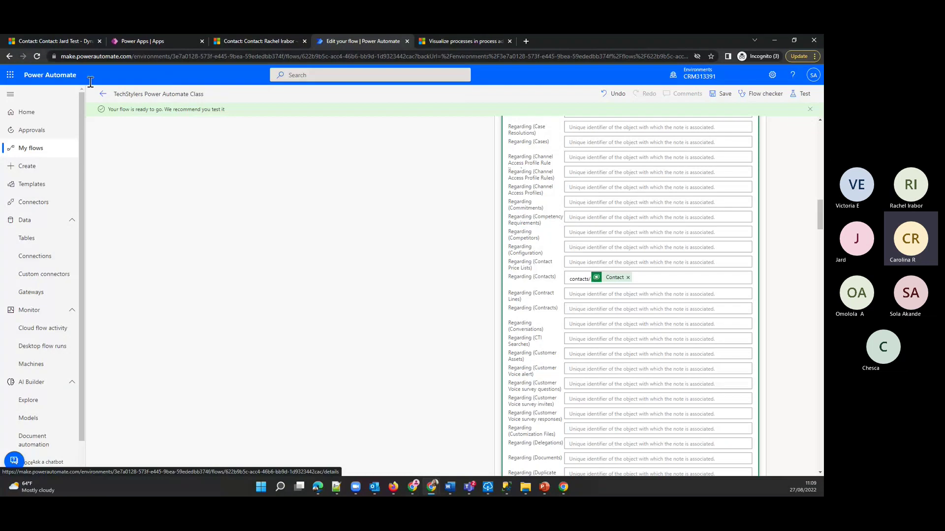
- Resubmit the failed 11:10 AM run of TechStylers Power Automate Class
left_click(18, 149)
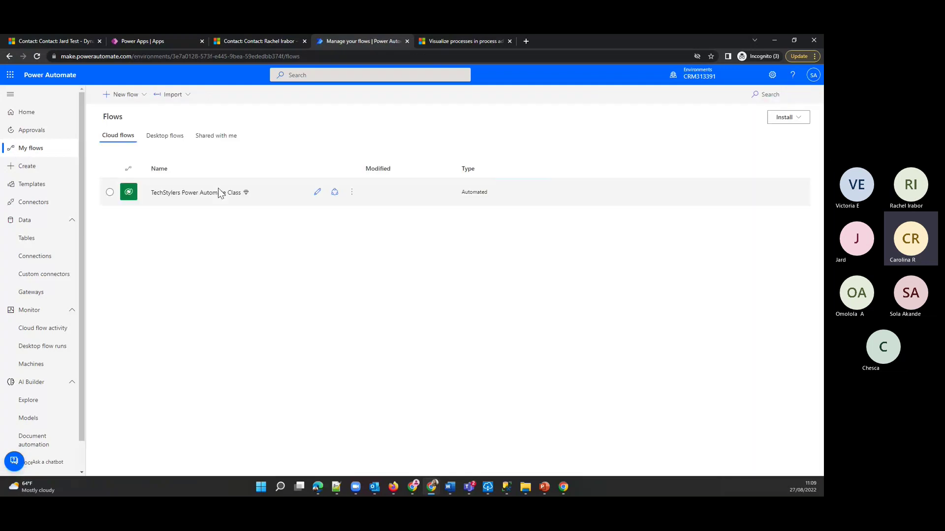
left_click(218, 189)
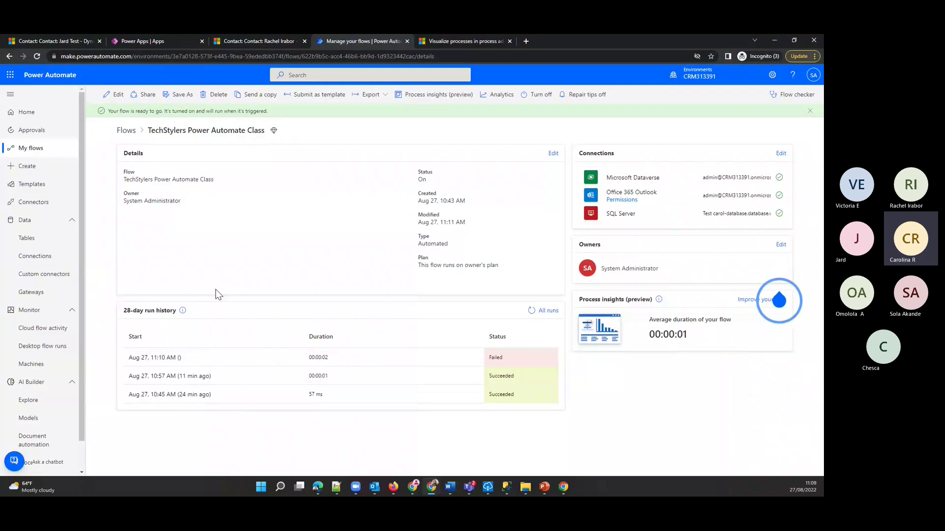
left_click(166, 359)
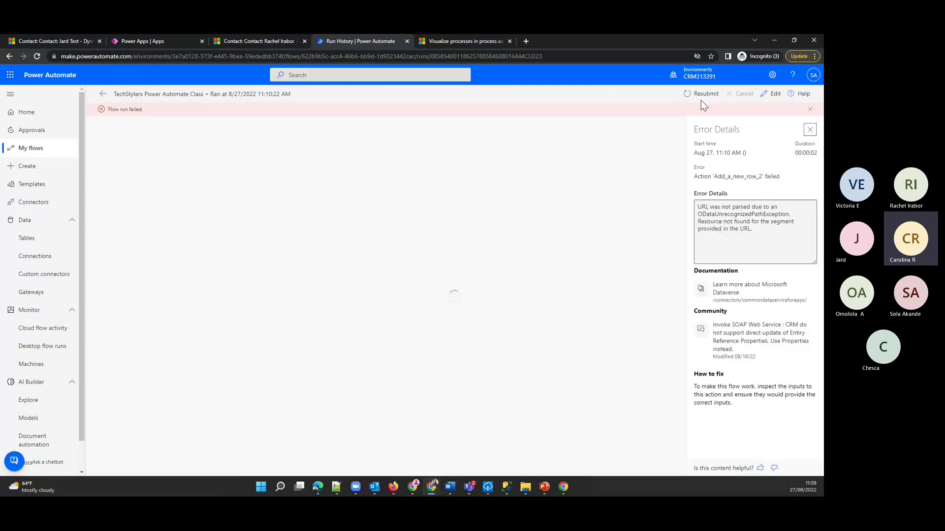
left_click(701, 95)
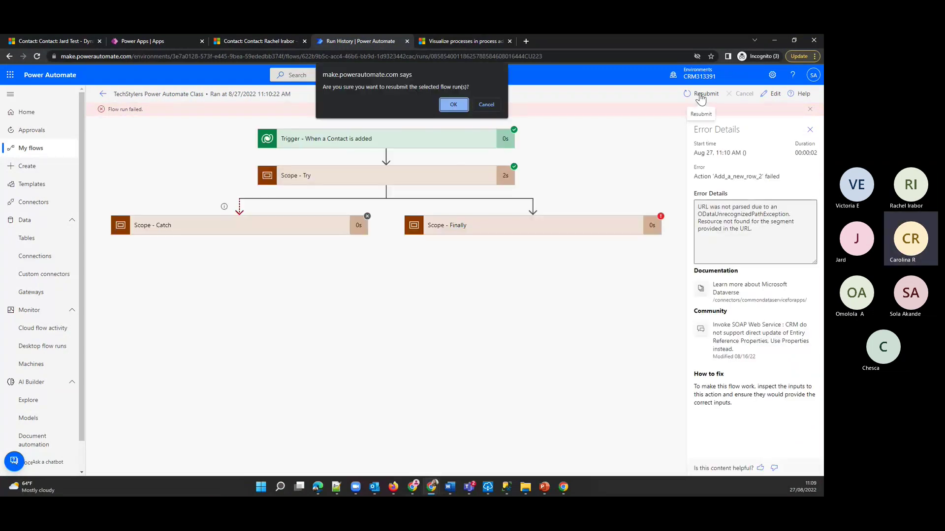
left_click(453, 105)
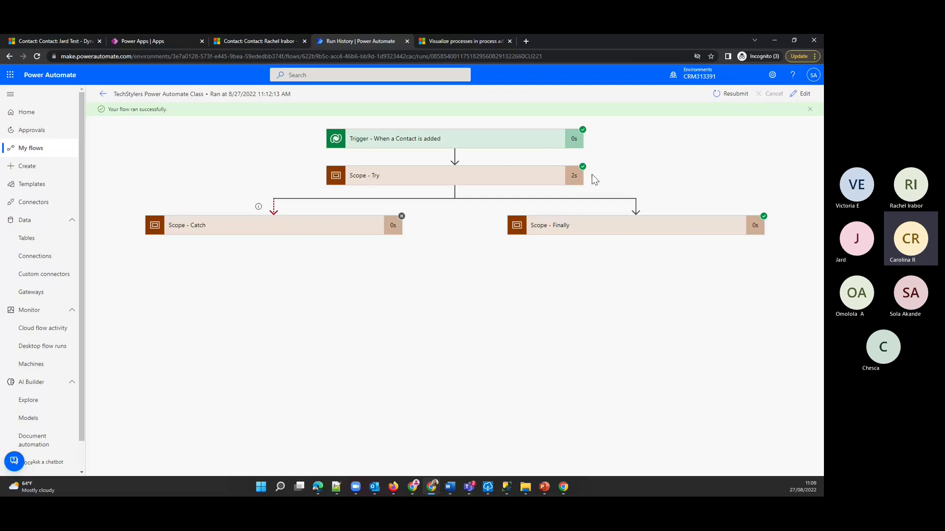
- Confirm the 11:12 AM run's Try and Finally steps succeeded with Catch skipped
left_click(515, 175)
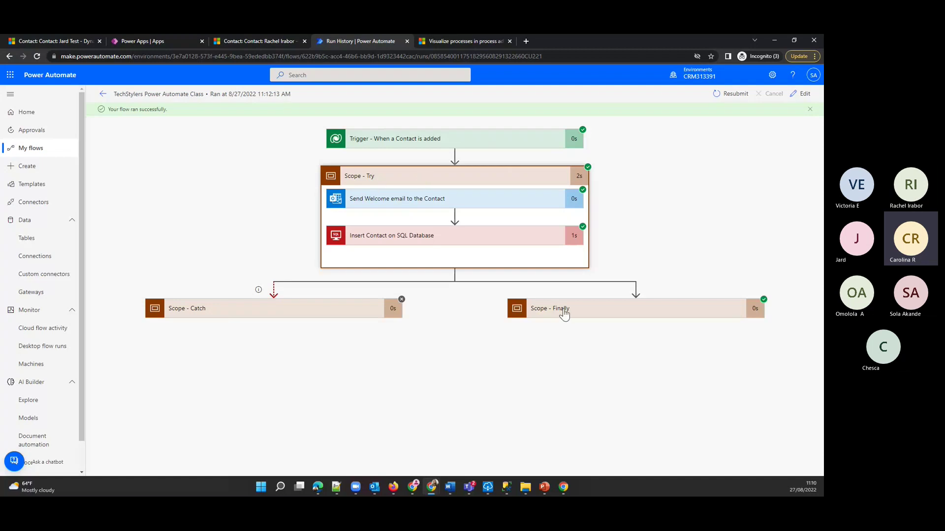
left_click(636, 315)
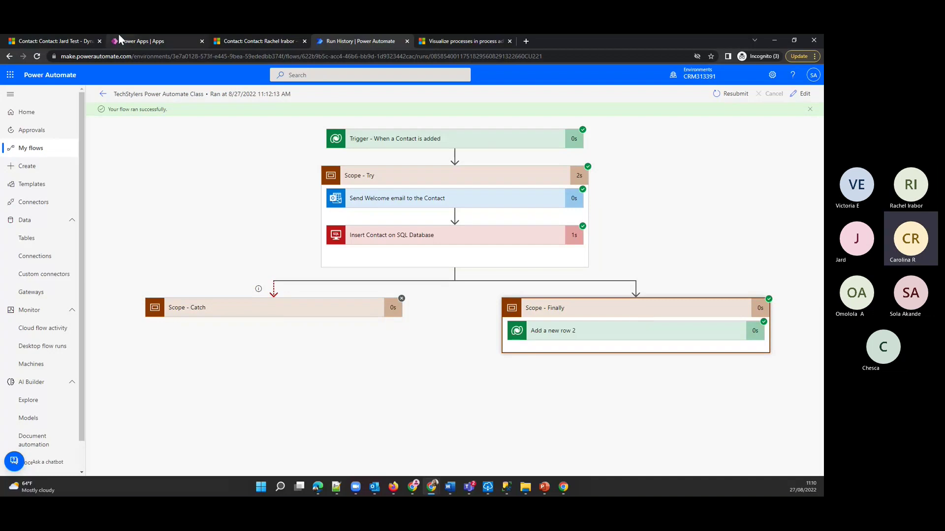
left_click(275, 35)
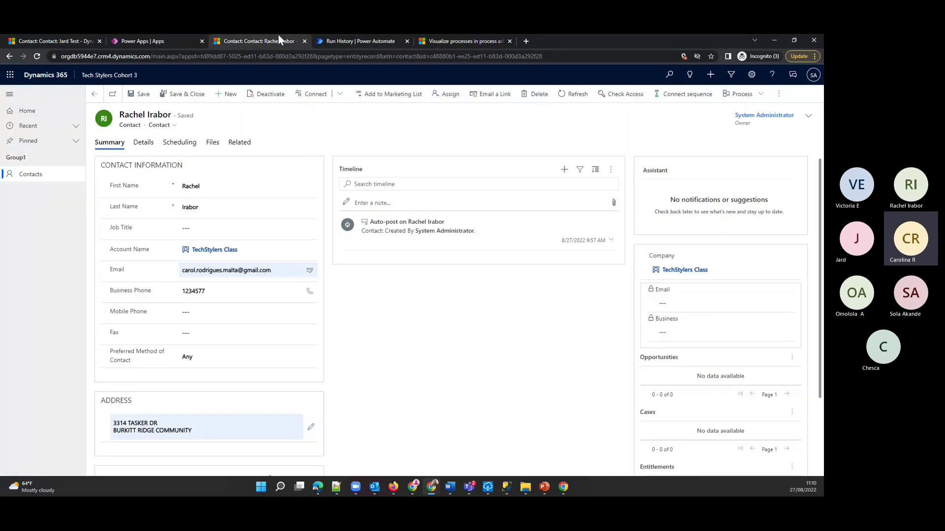
- Reload the contact pages so the timeline shows the new 'Integration Contact Flow succesful!' note
right_click(418, 308)
left_click(456, 333)
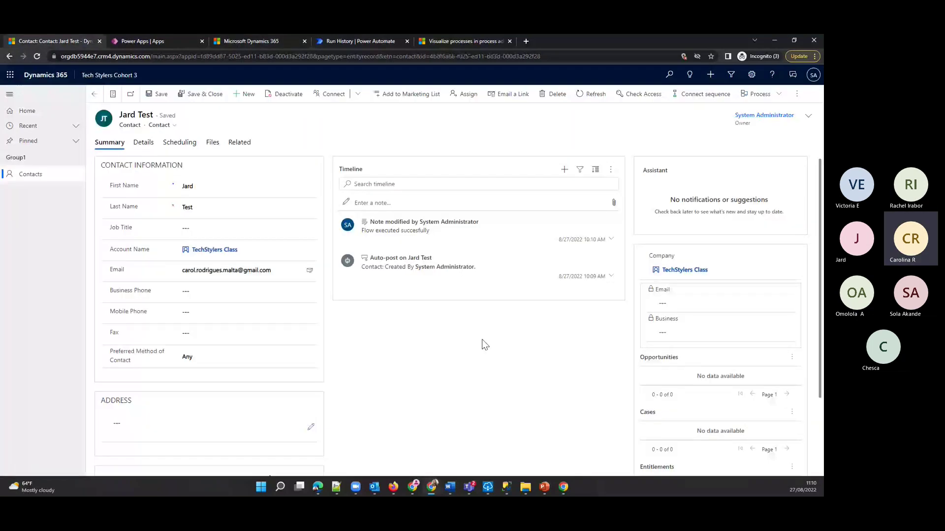
key("F5")
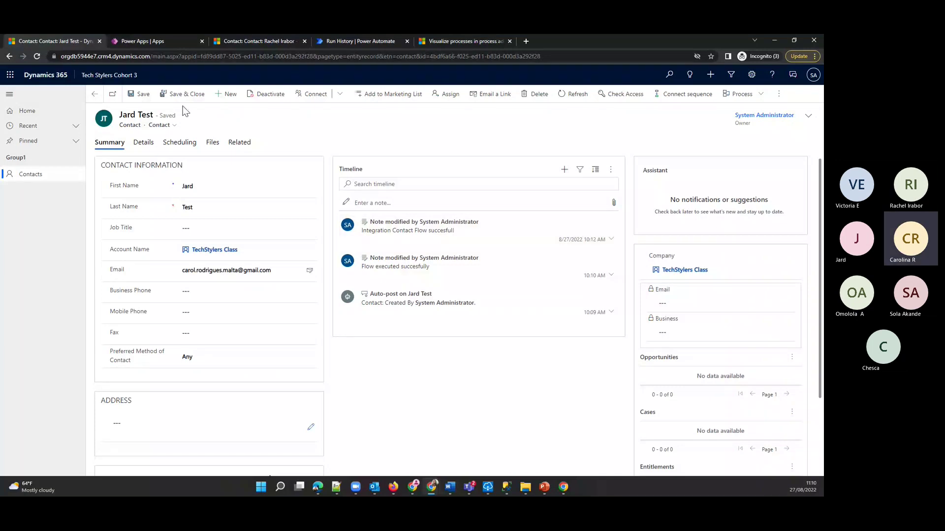
- Start a new contact named 'Testing' 'Failed scenario', correcting the last-name typo
left_click(227, 95)
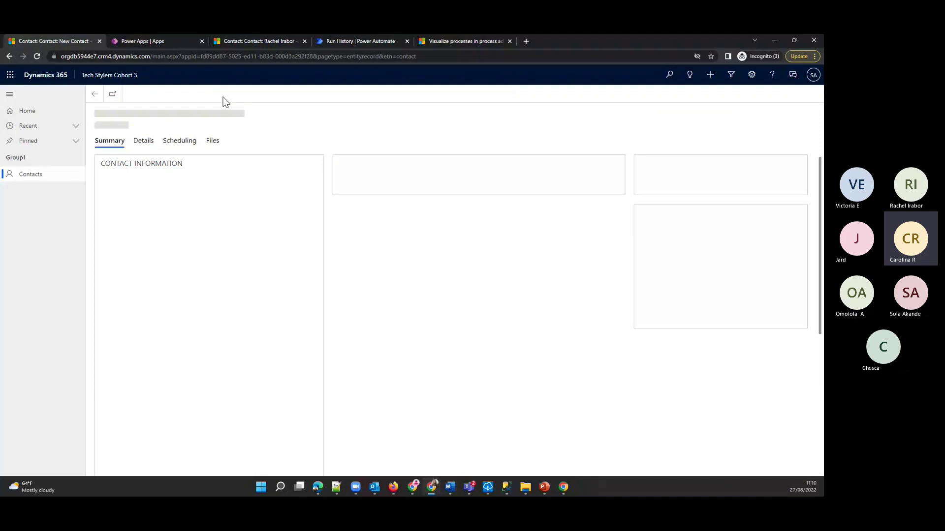
left_click(214, 183)
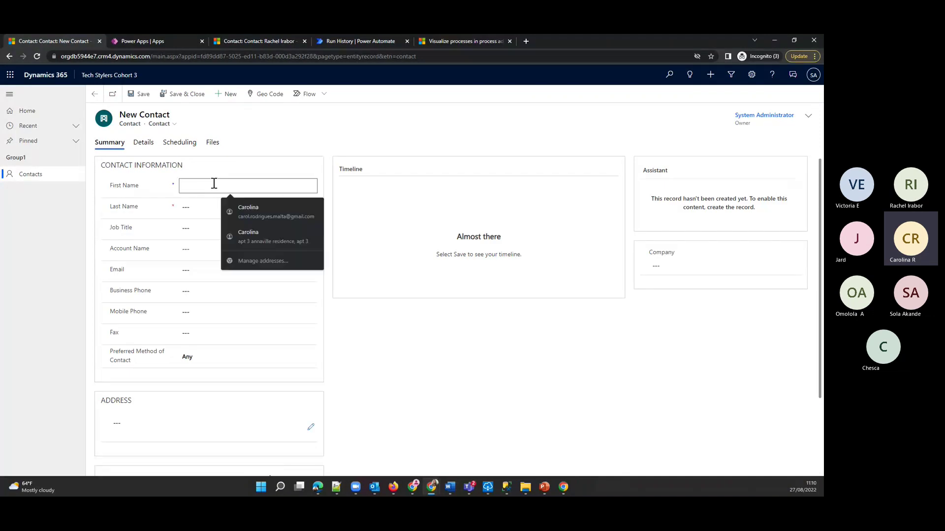
type("Testing")
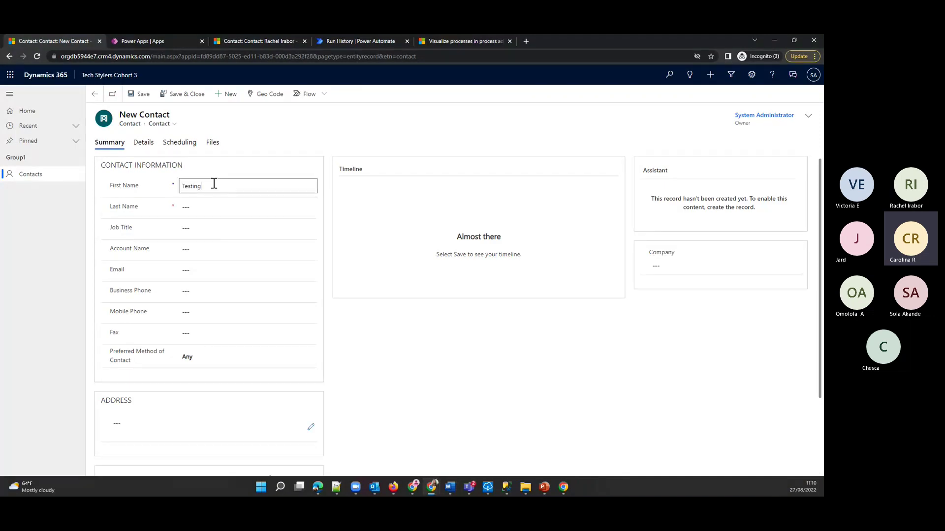
left_click(208, 205)
type("F")
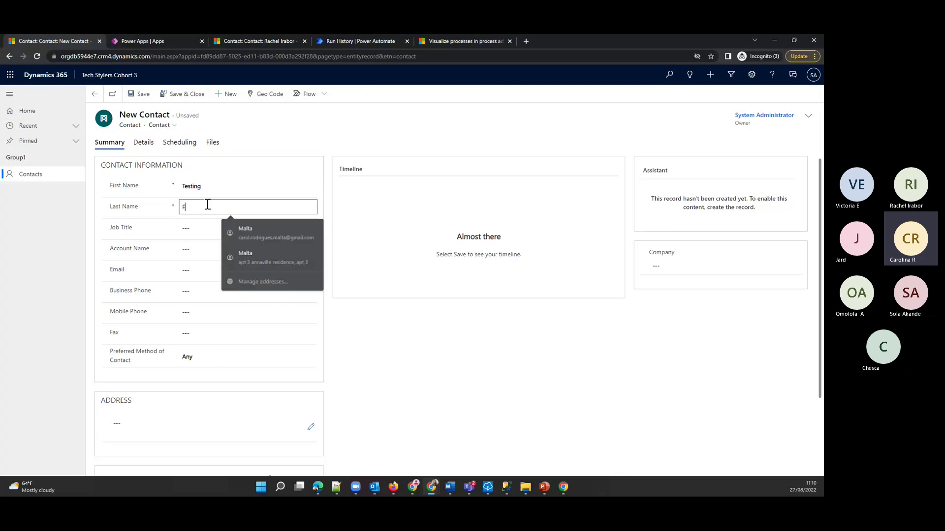
type("ailed scen")
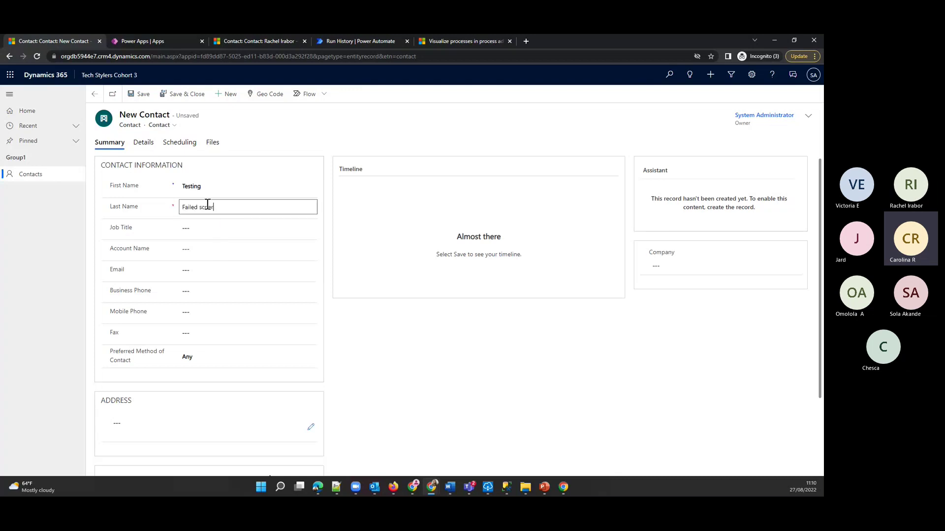
type("rio")
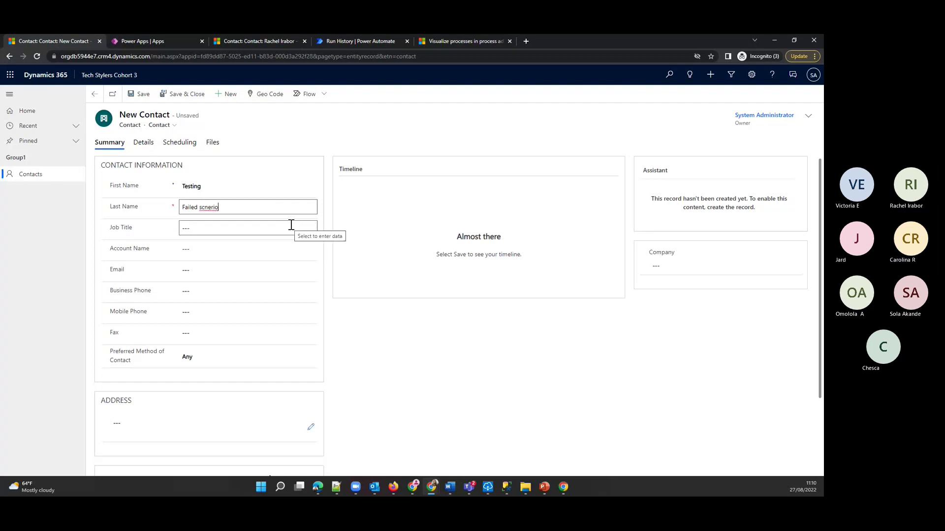
key("Left")
key("Left")
key("Left")
key("BackSpace")
type("a")
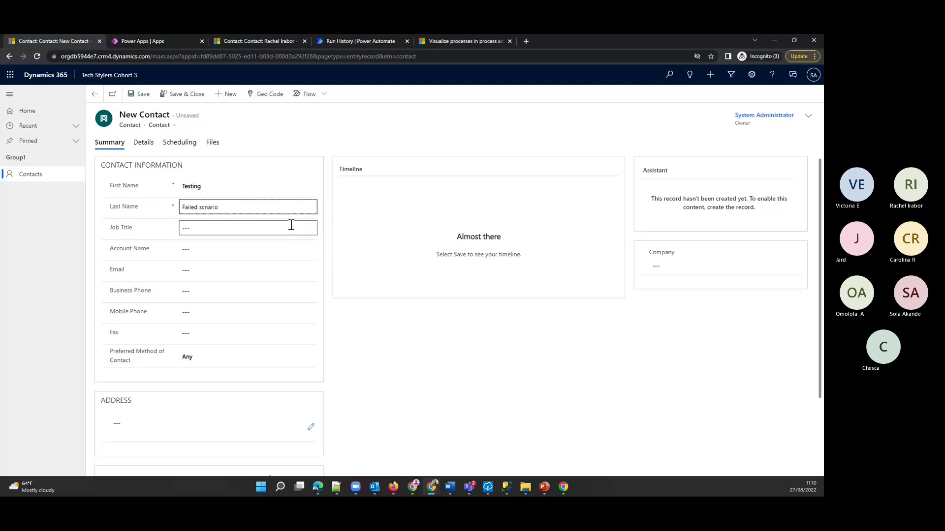
key("Left")
key("Left")
type("e")
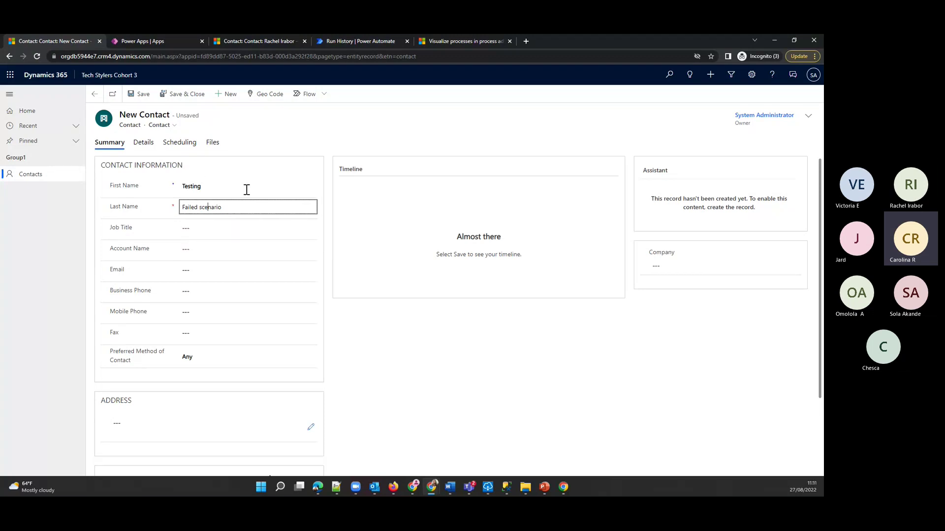
double_click(120, 270)
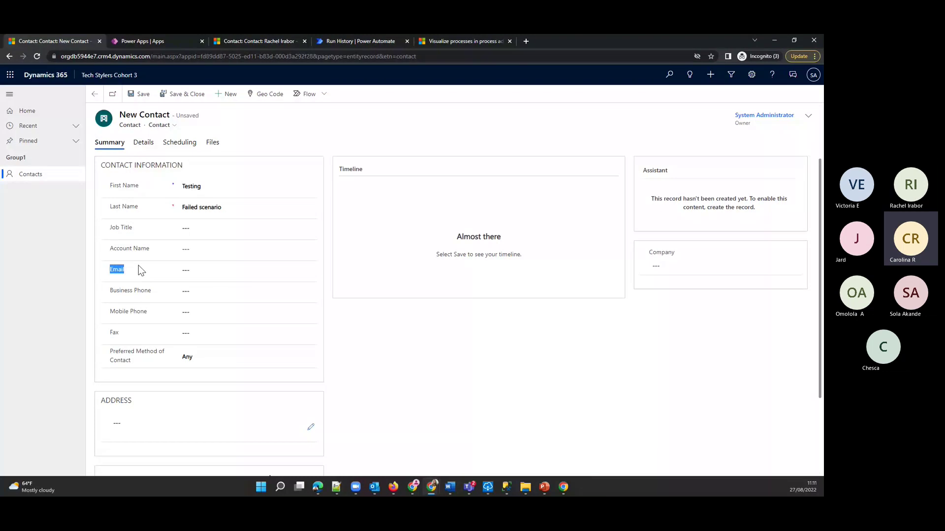
left_click(506, 488)
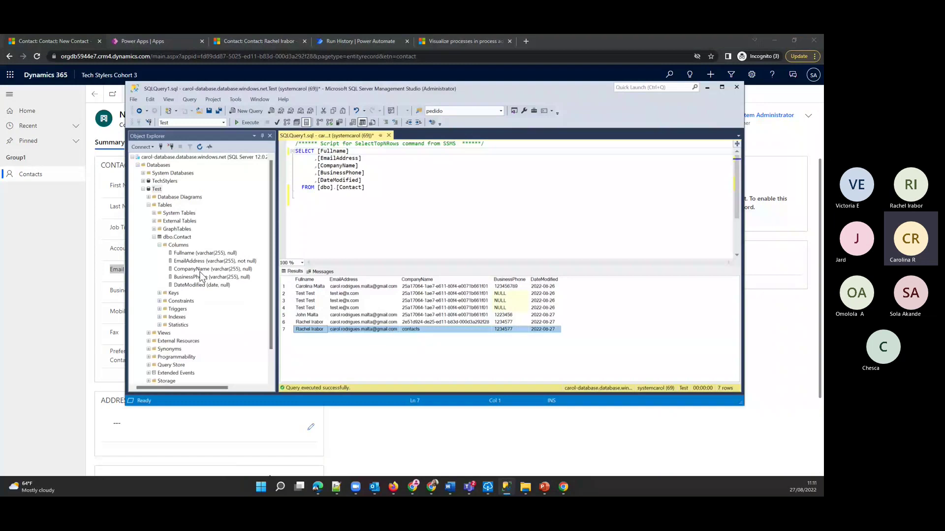
left_click(241, 262)
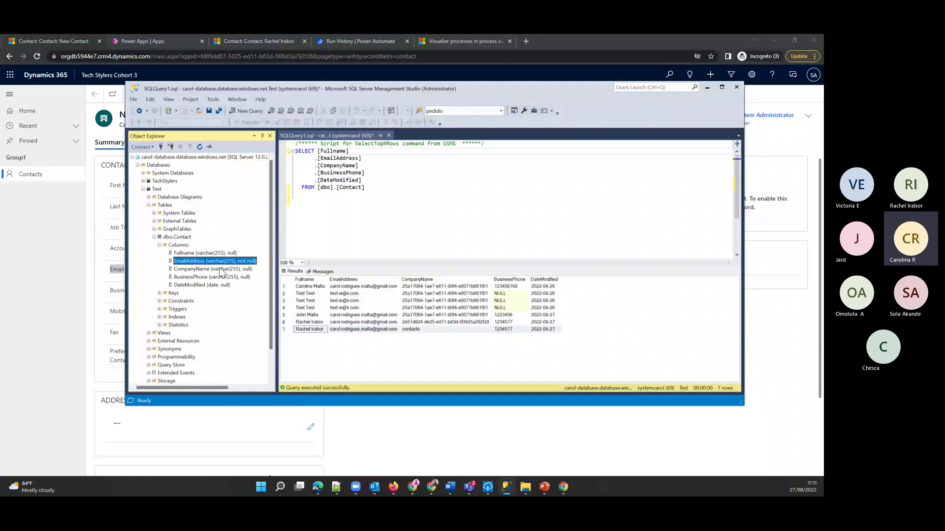
- Save the Testing Failed scenario contact without an e-mail and go to the run history
left_click(60, 248)
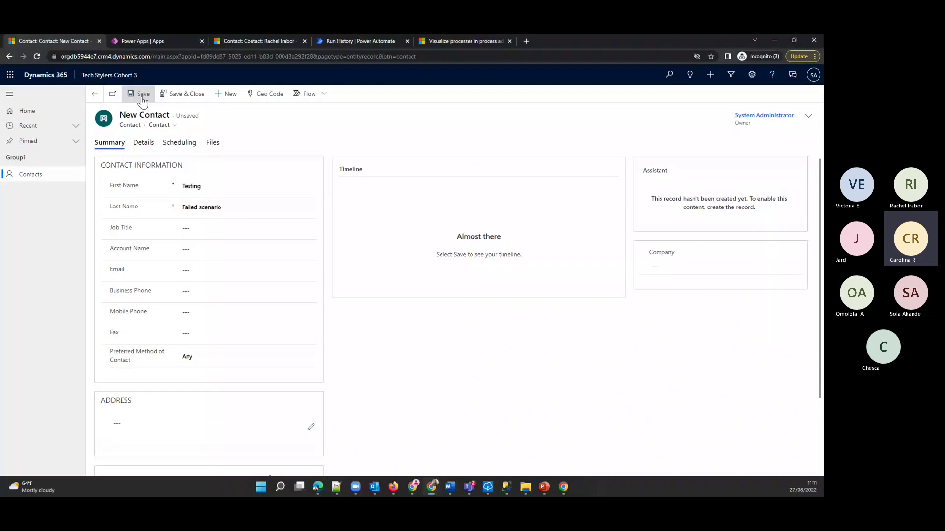
left_click(141, 97)
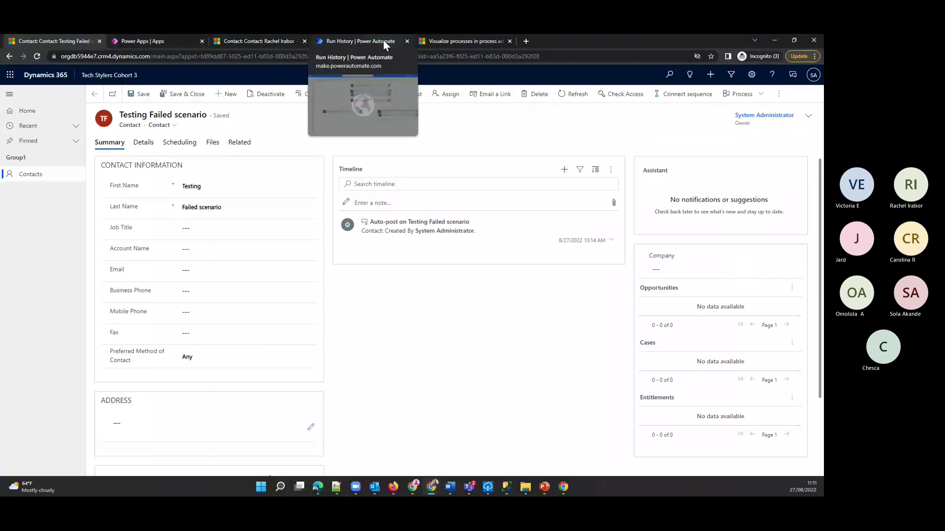
left_click(324, 41)
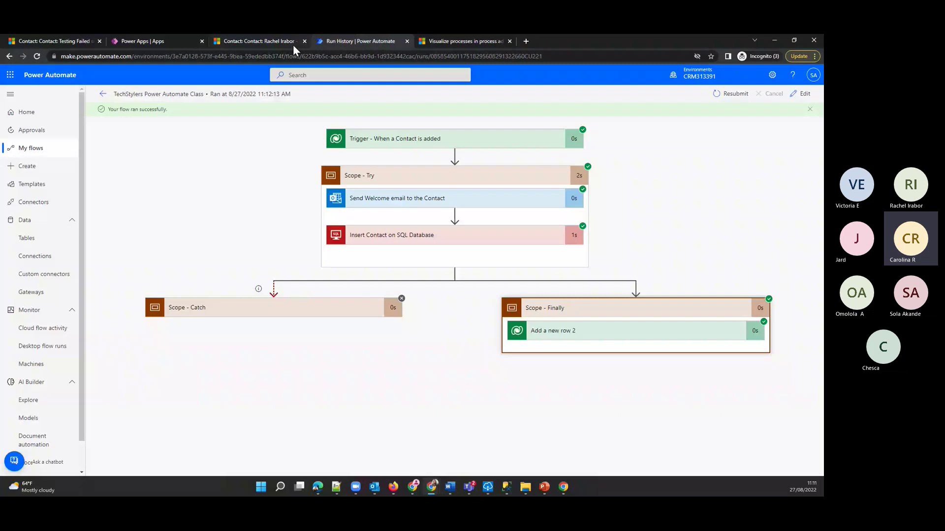
- Refresh the flow's run history and open the 11:14 AM failed run's error details
left_click(48, 157)
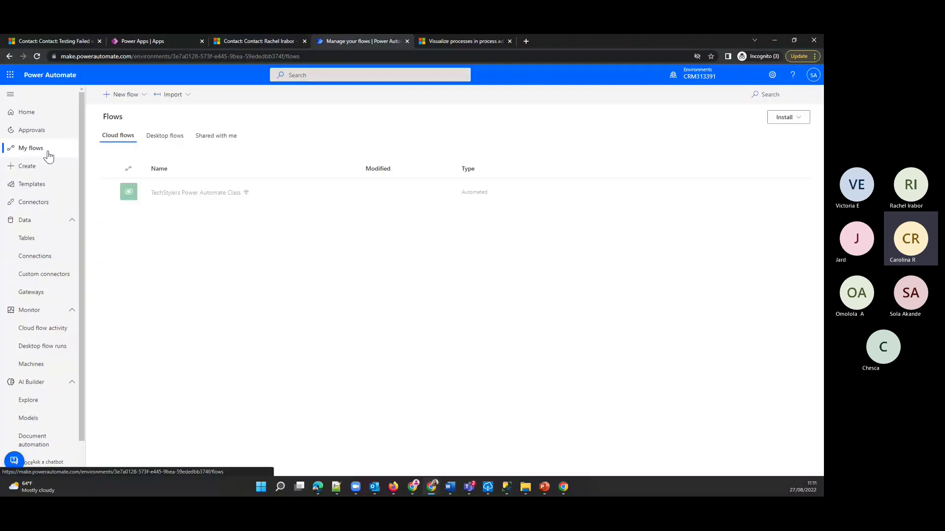
left_click(195, 190)
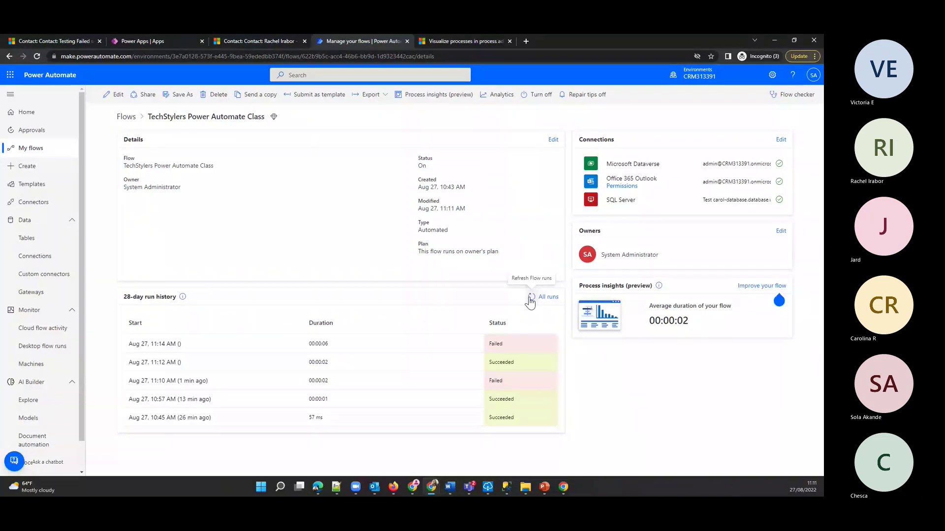
left_click(530, 297)
left_click(156, 344)
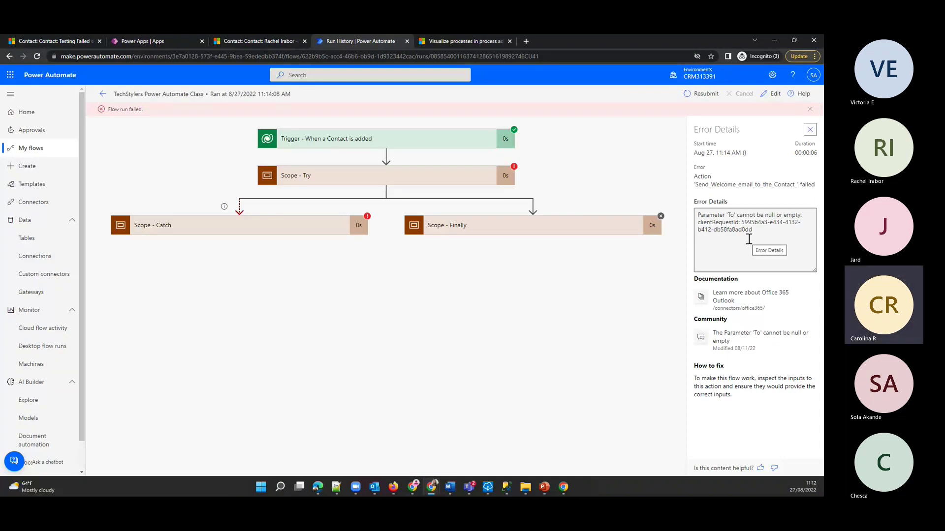
left_click(759, 233)
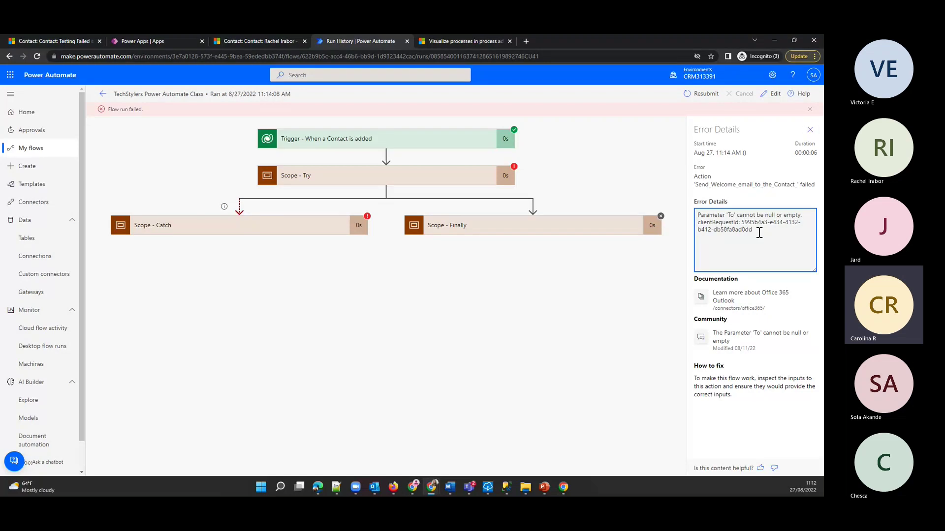
key("ctrl+a")
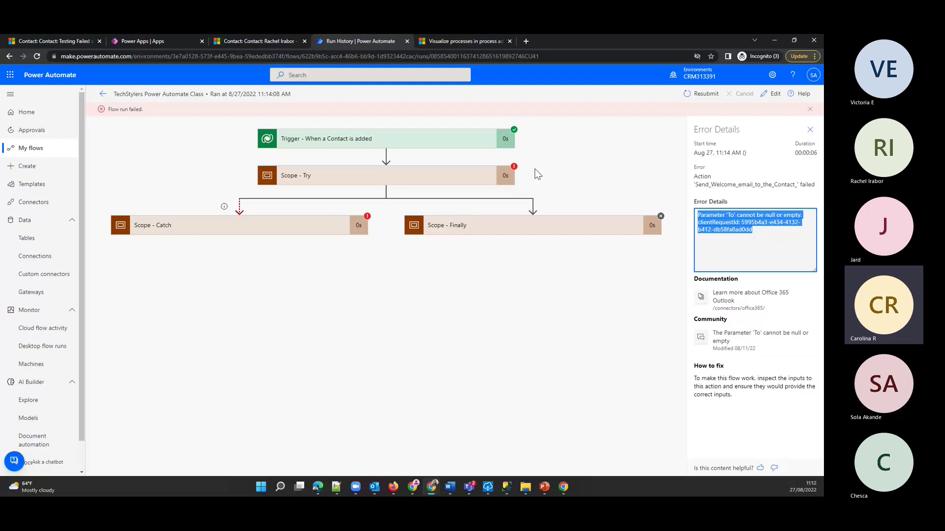
- Trace the missing 'To' address failure to Scope - Catch's Add a new row, then edit the flow
left_click(473, 167)
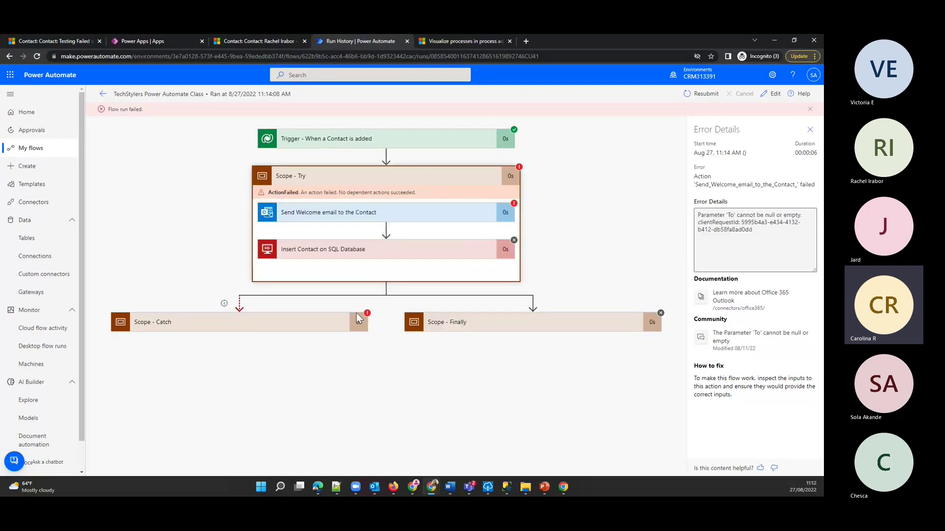
left_click(303, 327)
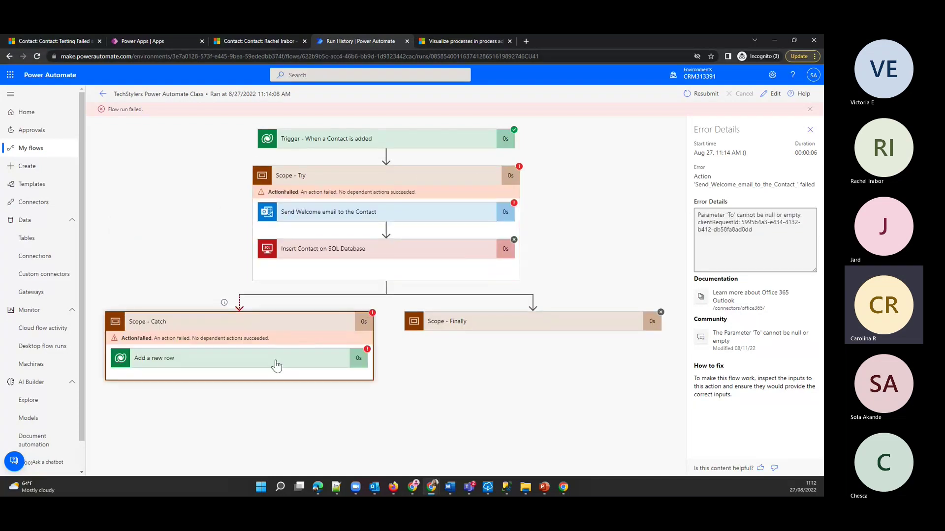
left_click(270, 364)
scroll(176, 294, "down", 3)
scroll(176, 294, "down", 2)
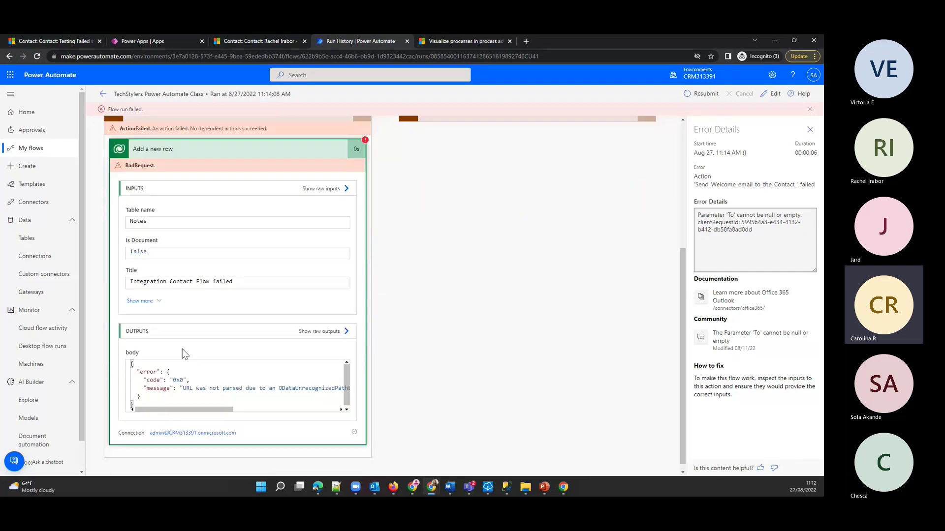
left_click(775, 95)
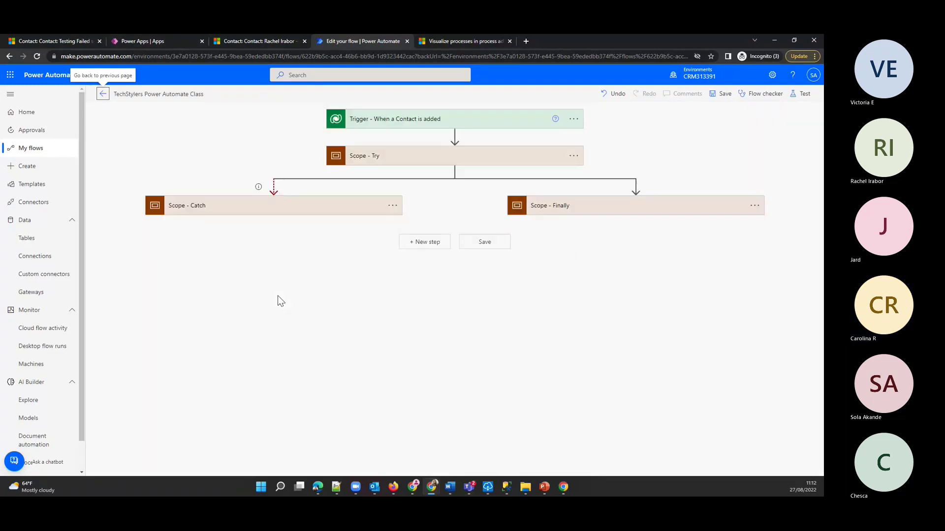
- In Scope - Catch's Add a new row note, prefix the Regarding (Contacts) value with contacts/
left_click(242, 212)
left_click(189, 241)
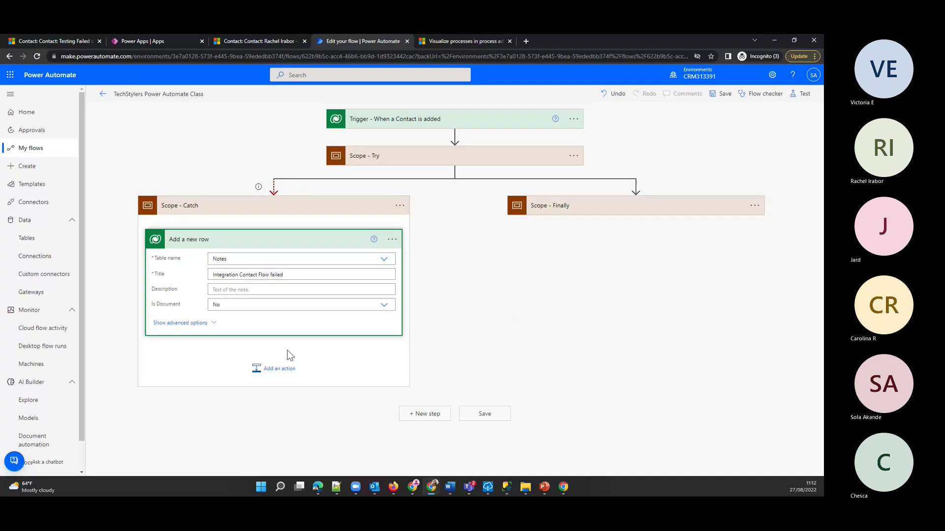
left_click(180, 323)
scroll(255, 435, "down", 10)
scroll(255, 436, "down", 4)
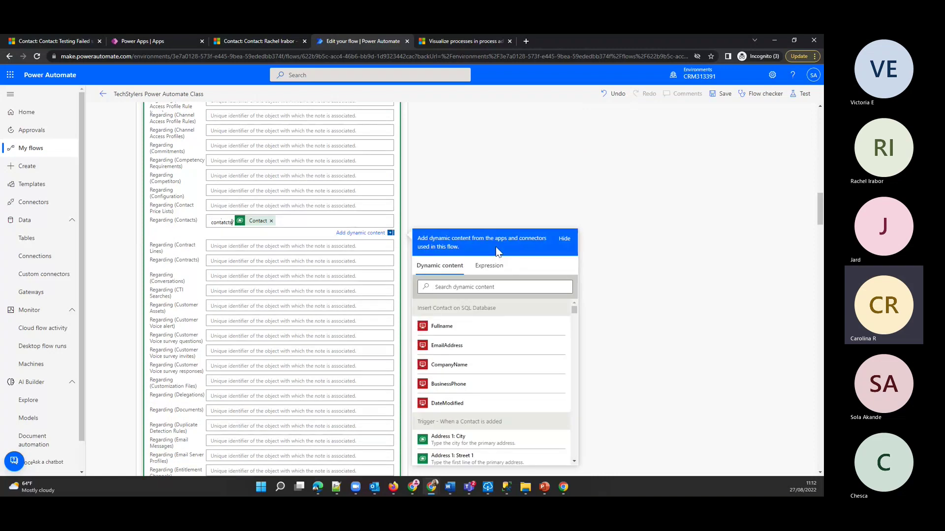
key("BackSpace")
key("BackSpace")
key("BackSpace")
key("BackSpace")
key("BackSpace")
key("BackSpace")
type("cts")
- Save the flow and open the TechStylers Power Automate Class flow details from My flows
left_click(721, 94)
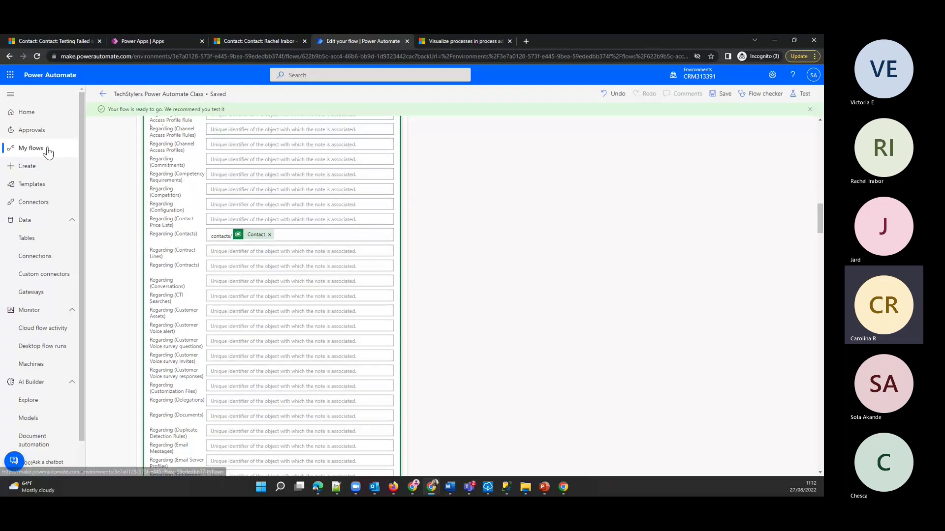
left_click(47, 152)
left_click(196, 193)
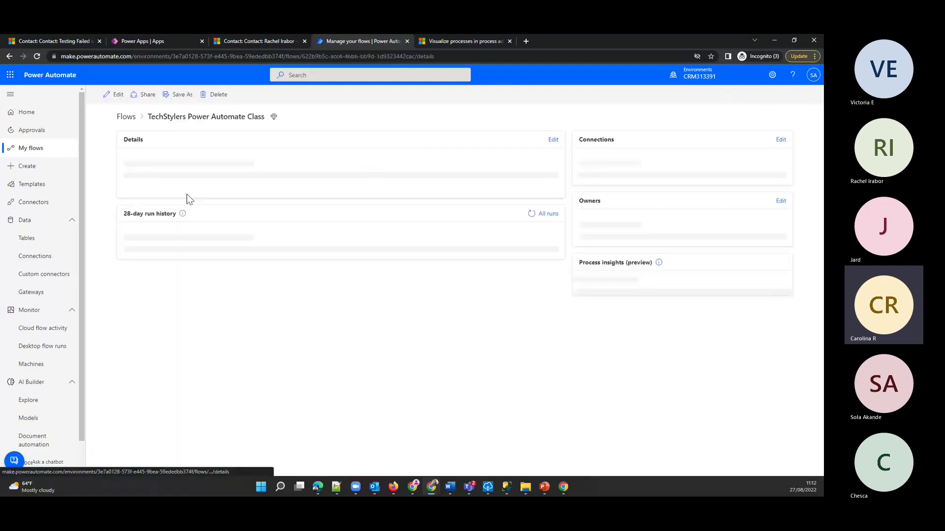
- Resubmit the latest failed run of the flow
left_click(155, 358)
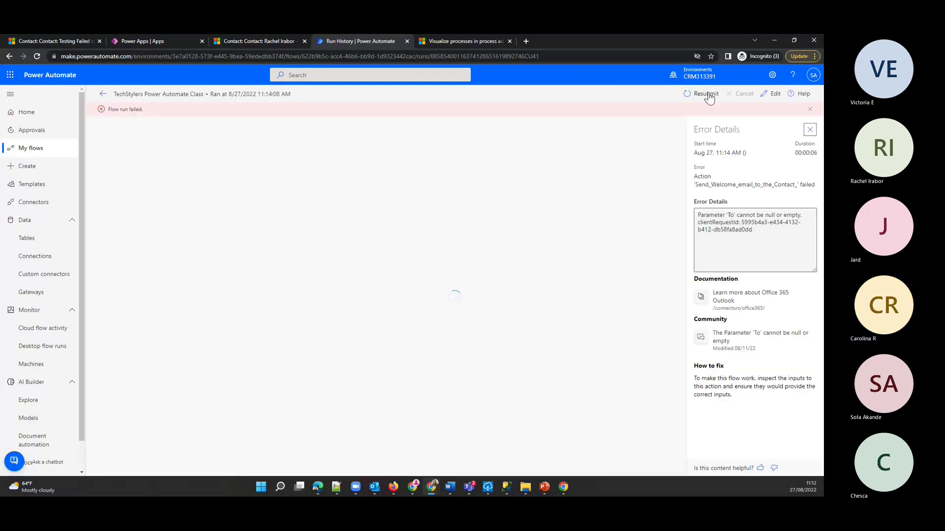
left_click(707, 94)
left_click(485, 102)
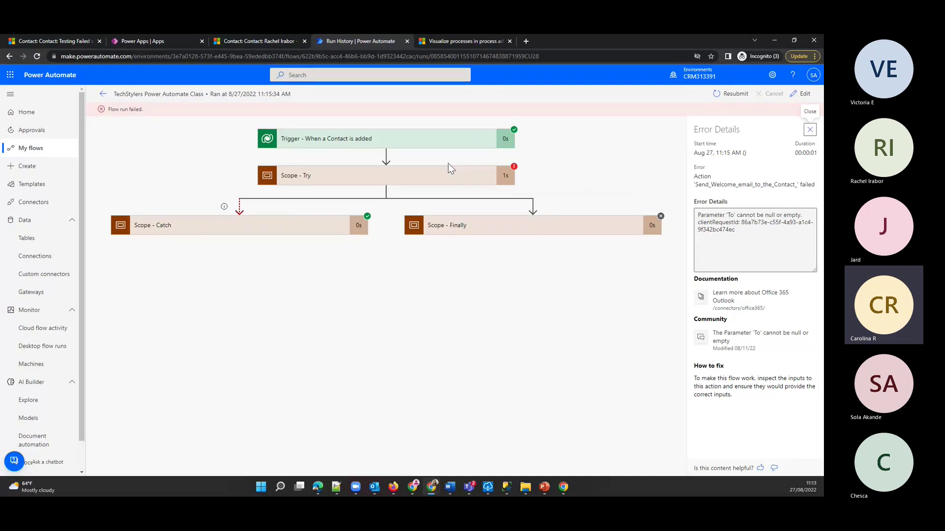
- Inspect the Try scope's SQL insert and Catch's Add a new row inputs, then view the Testing Failed scenario contact
left_click(339, 178)
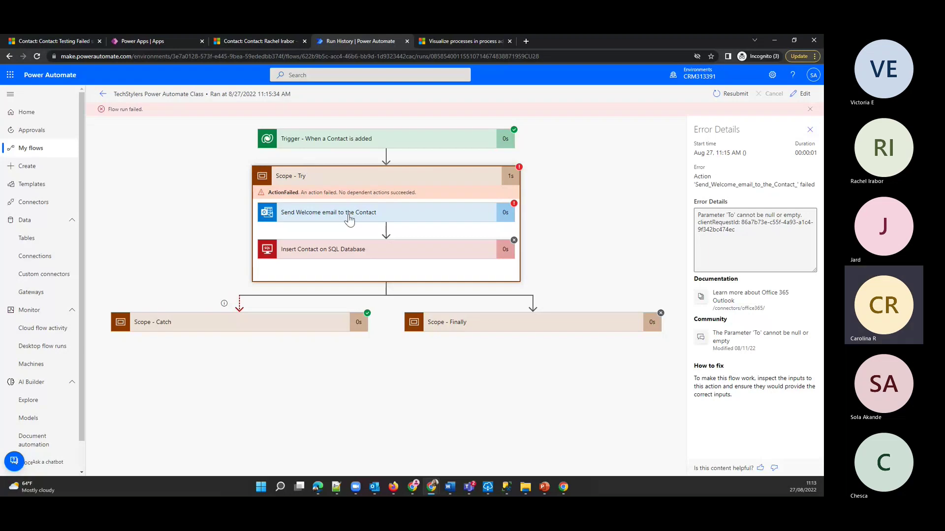
left_click(438, 254)
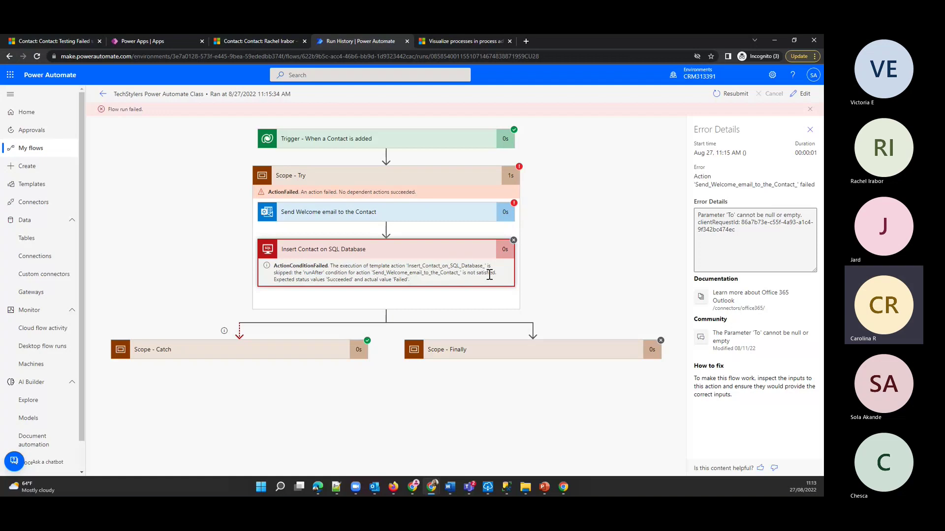
left_click(414, 178)
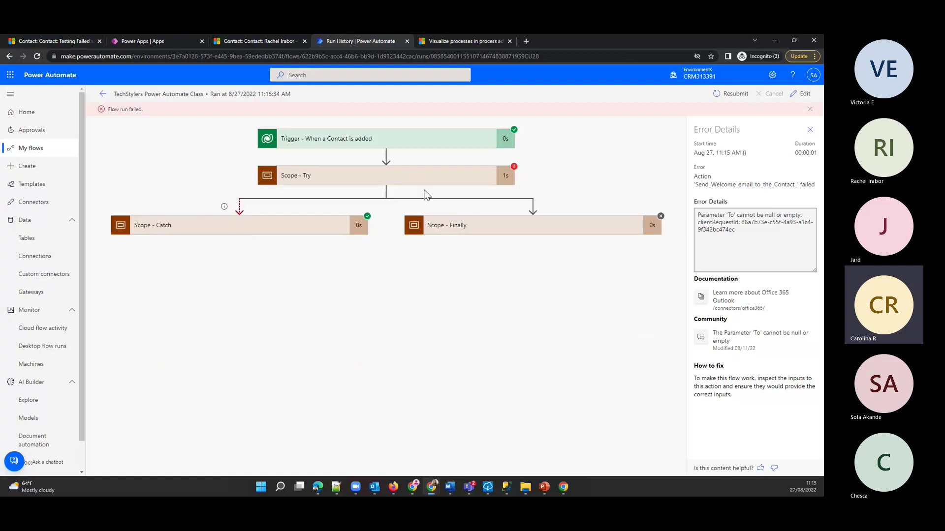
left_click(329, 226)
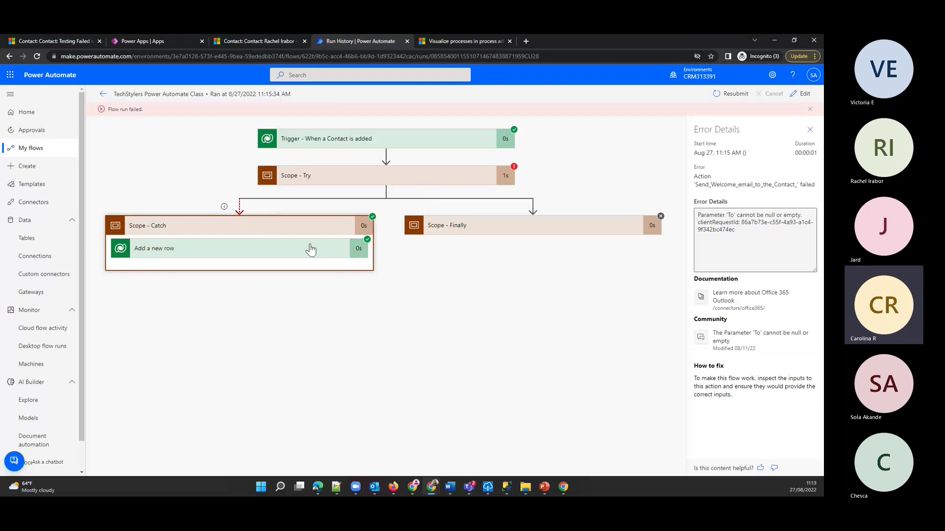
left_click(259, 249)
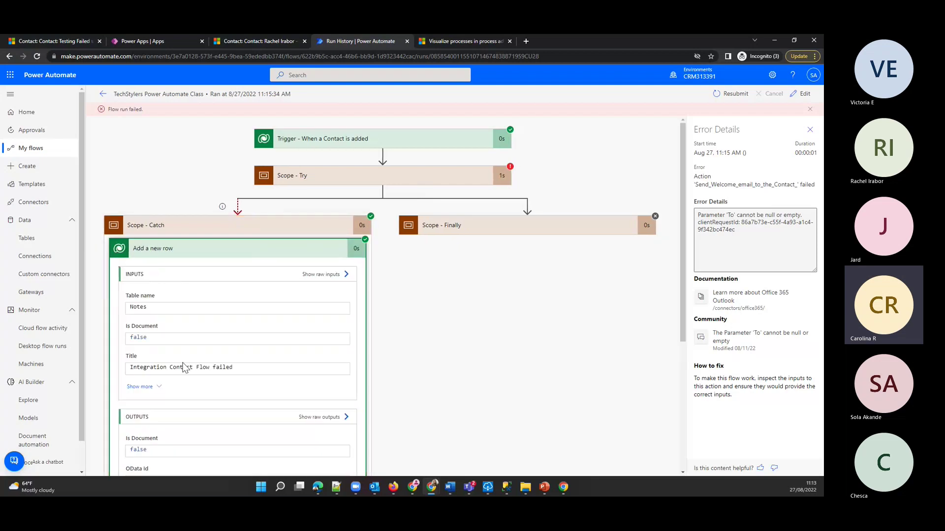
left_click(71, 39)
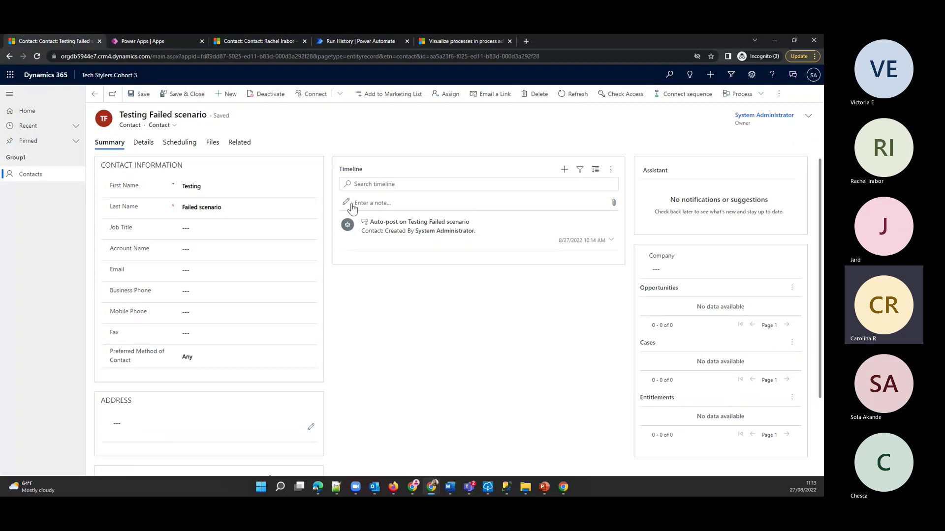
- Reload the contact to show the Integration Contact Flow failed note, then return to Run History
right_click(408, 277)
left_click(429, 304)
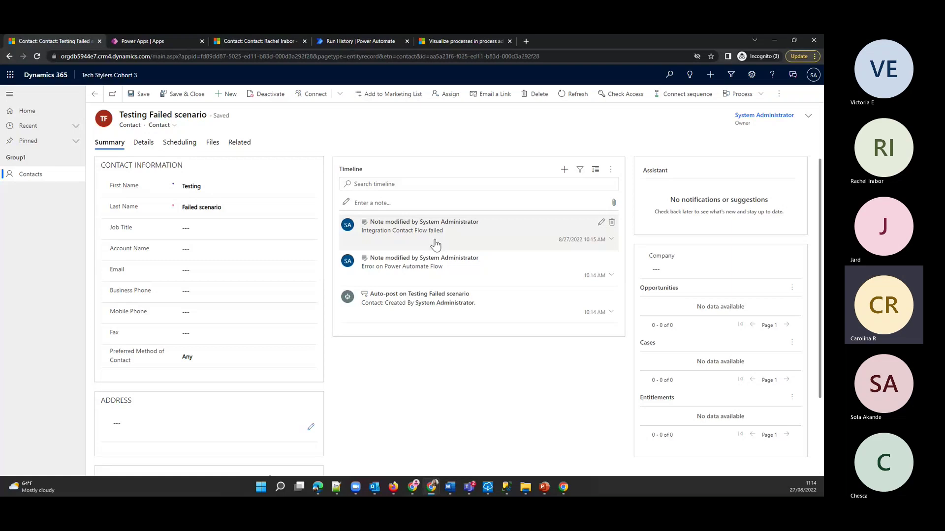
left_click(145, 40)
left_click(263, 39)
- Re-check the Catch scope and its Add a new row note in the 11:15 AM run
left_click(358, 39)
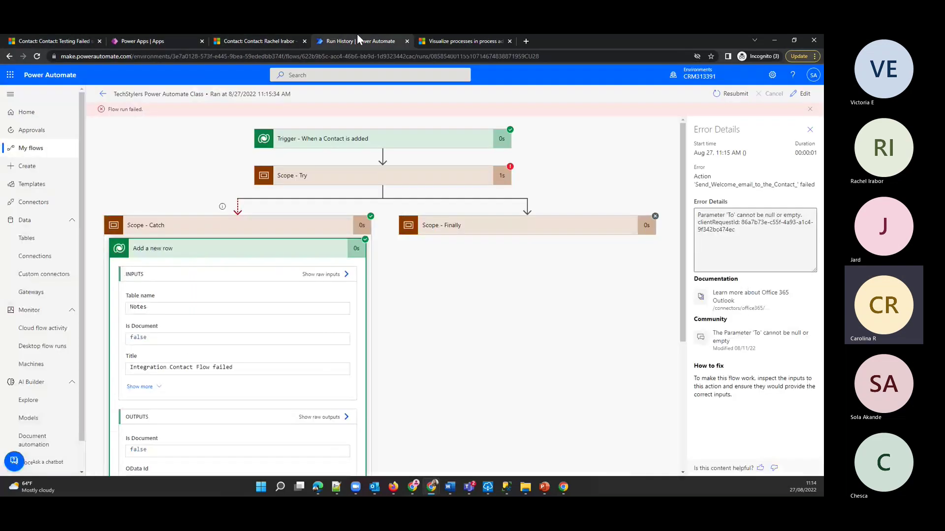
left_click(332, 226)
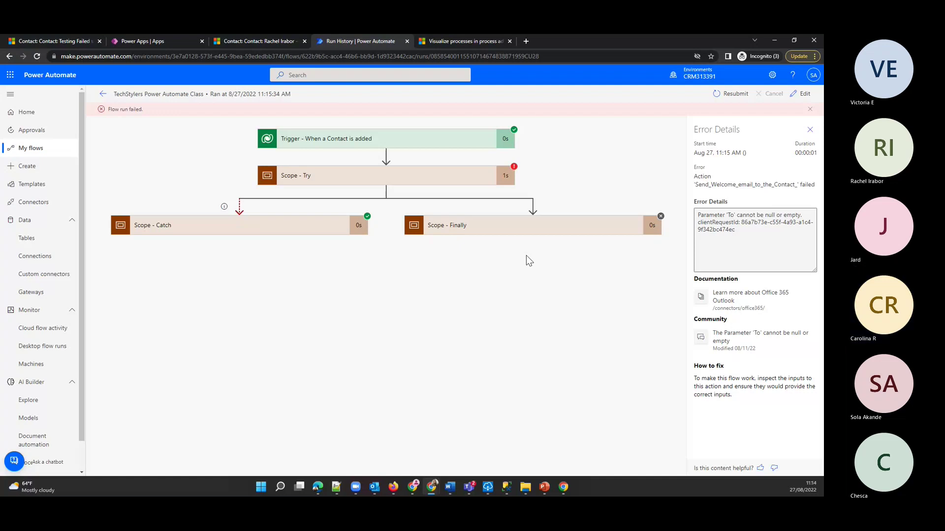
left_click(240, 222)
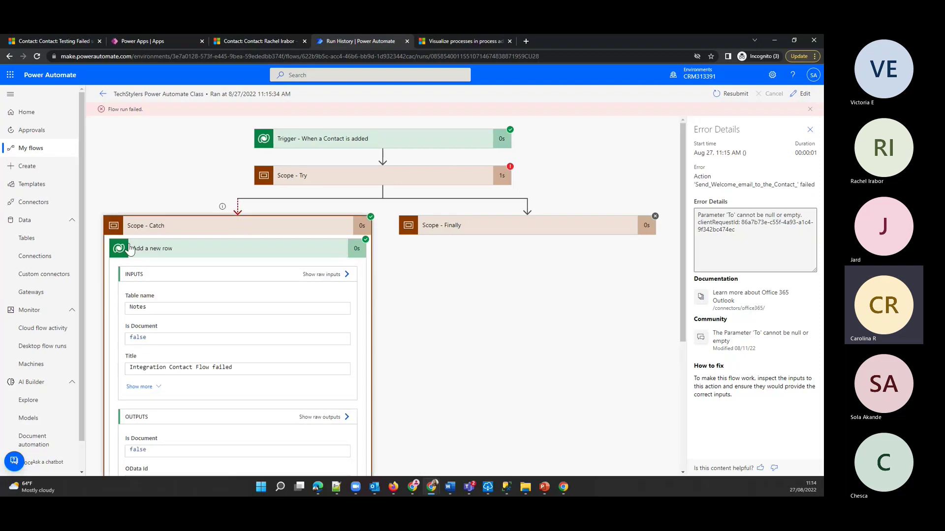
left_click(186, 257)
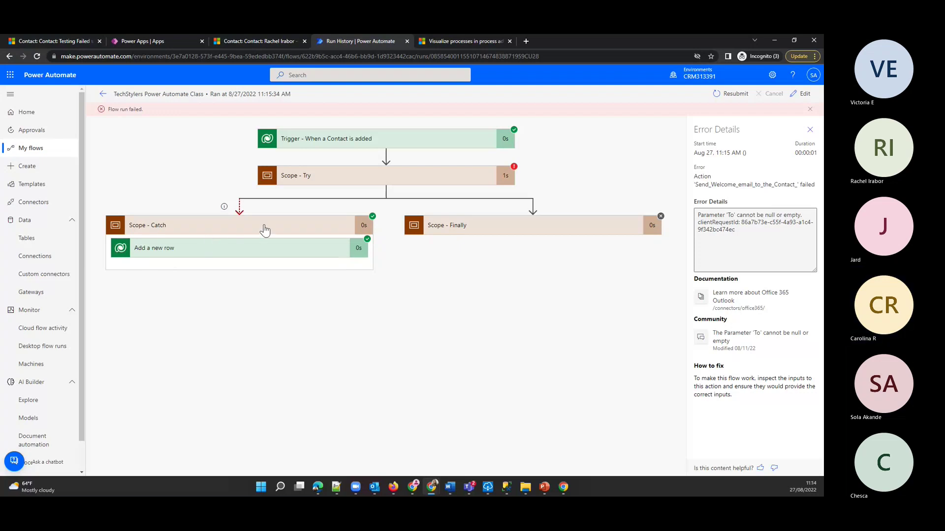
left_click(263, 229)
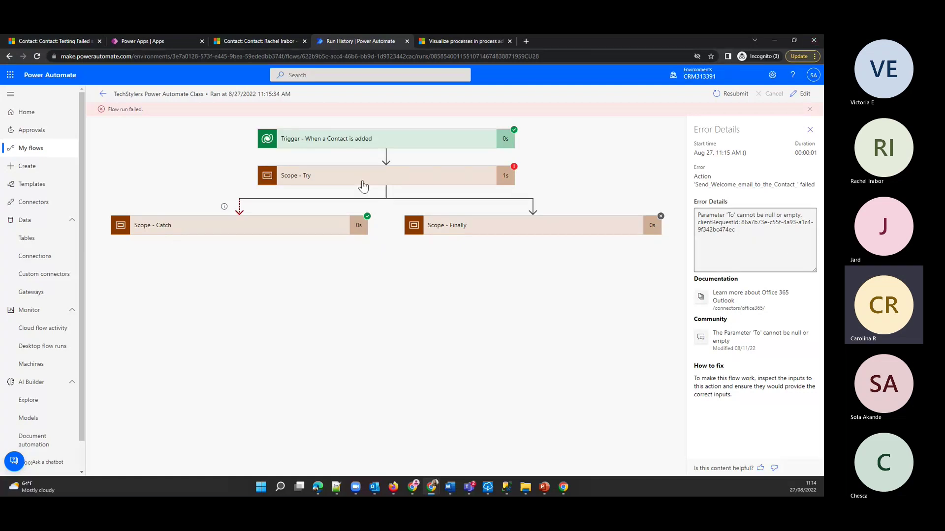
- Review the trigger details, expand the Try scope's failed actions, and check the on-premises data gateway status
left_click(350, 141)
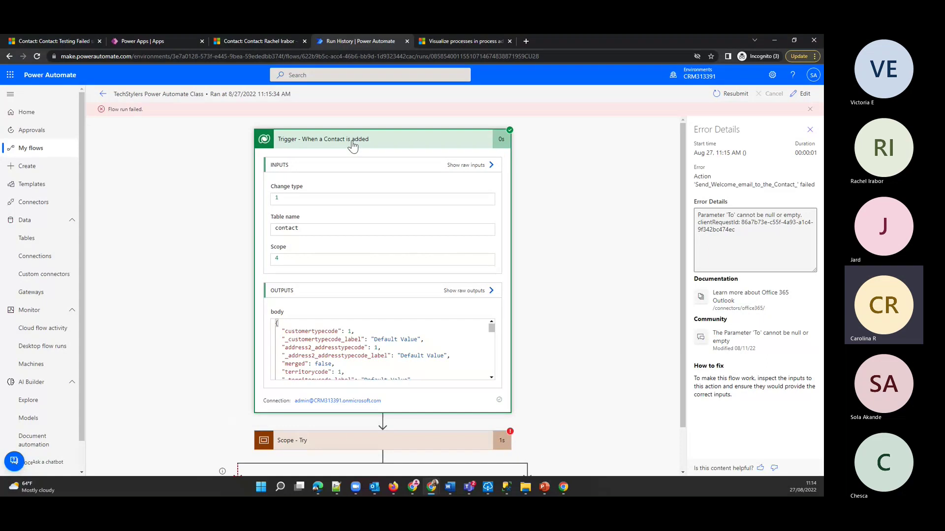
left_click(352, 143)
left_click(343, 177)
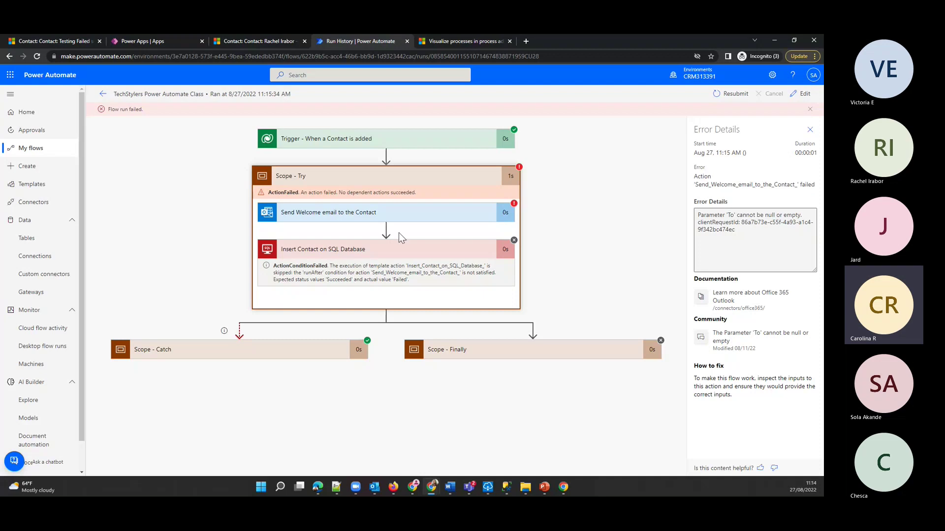
left_click(487, 488)
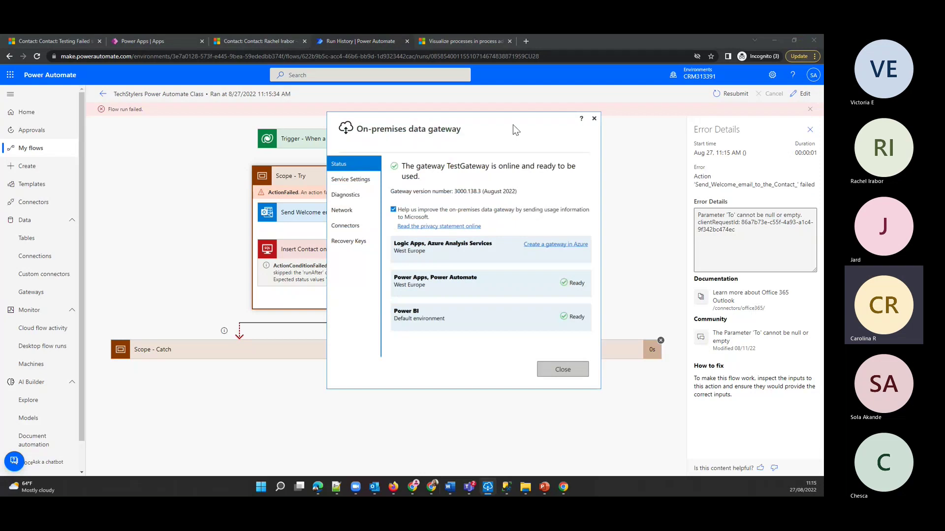
left_click(621, 166)
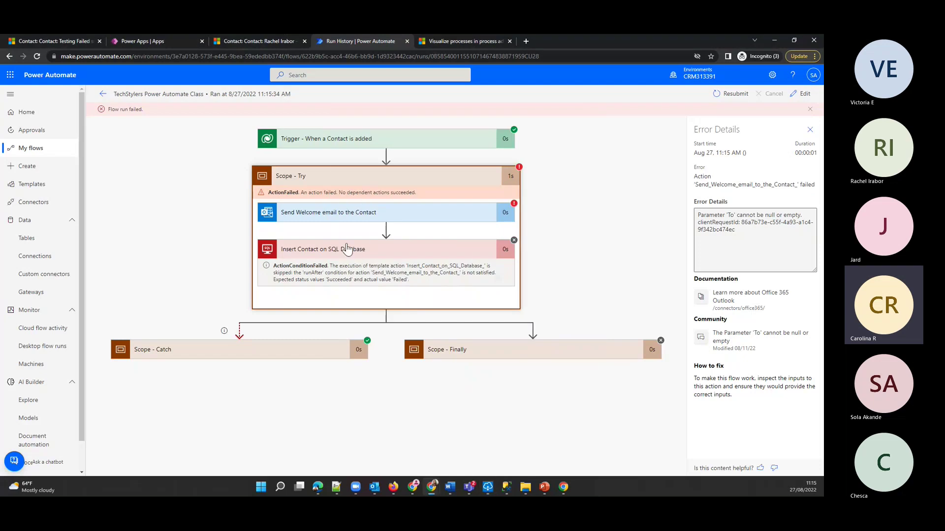
- Collapse the Catch and Try scopes in the failed 11:15 AM run
left_click(190, 352)
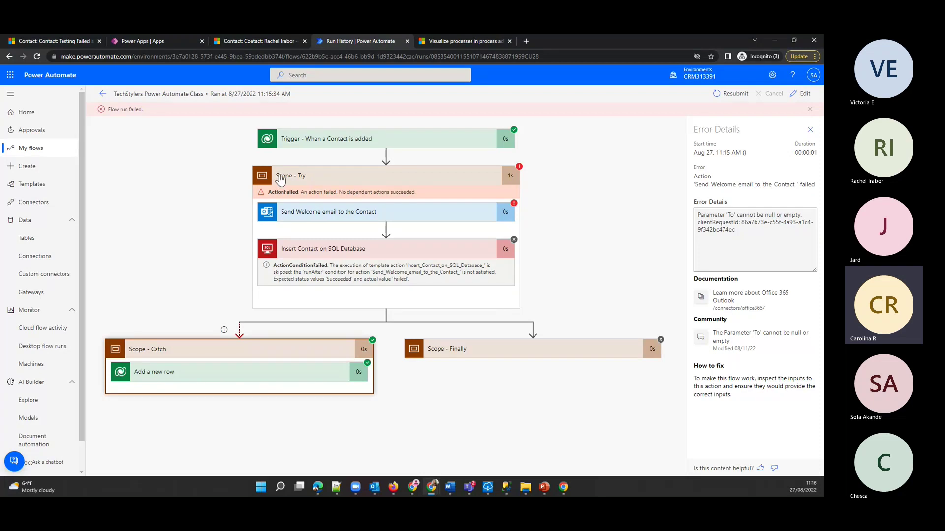
left_click(272, 351)
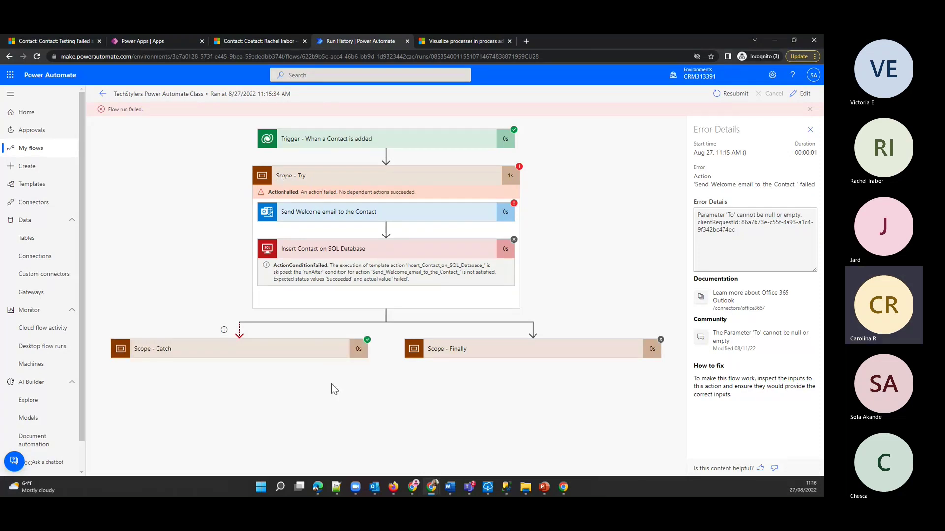
left_click(356, 178)
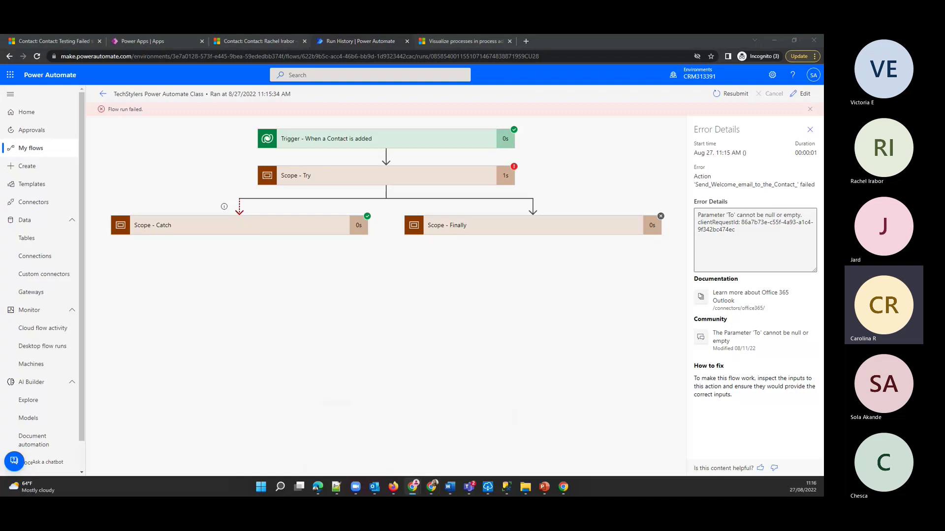
- Maximize the Cohort 3 curriculum document and follow Day 6's 'Automate a business process using Power Automate' link
key("alt+Tab")
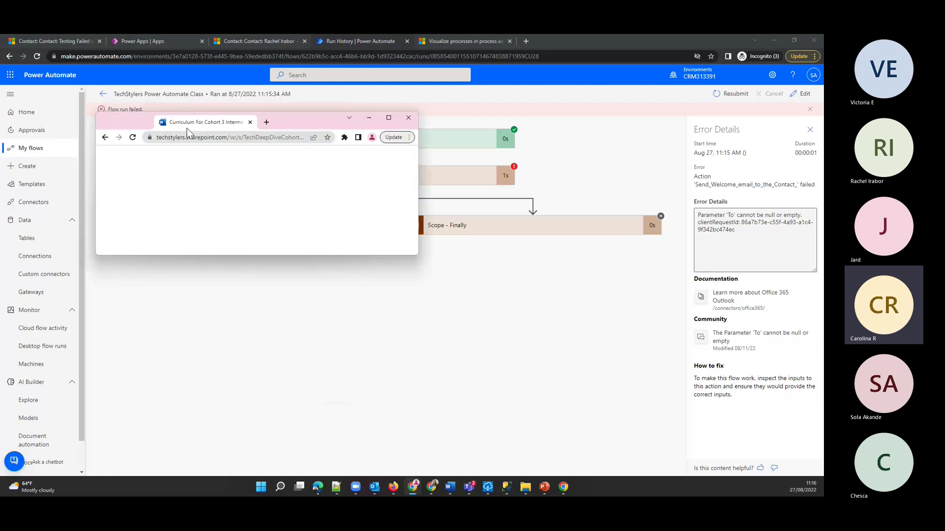
double_click(265, 128)
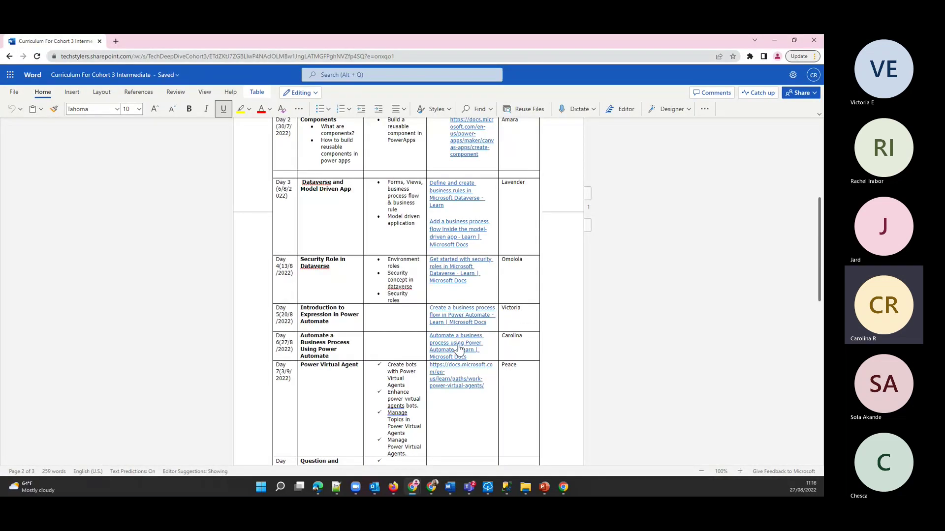
left_click(453, 357)
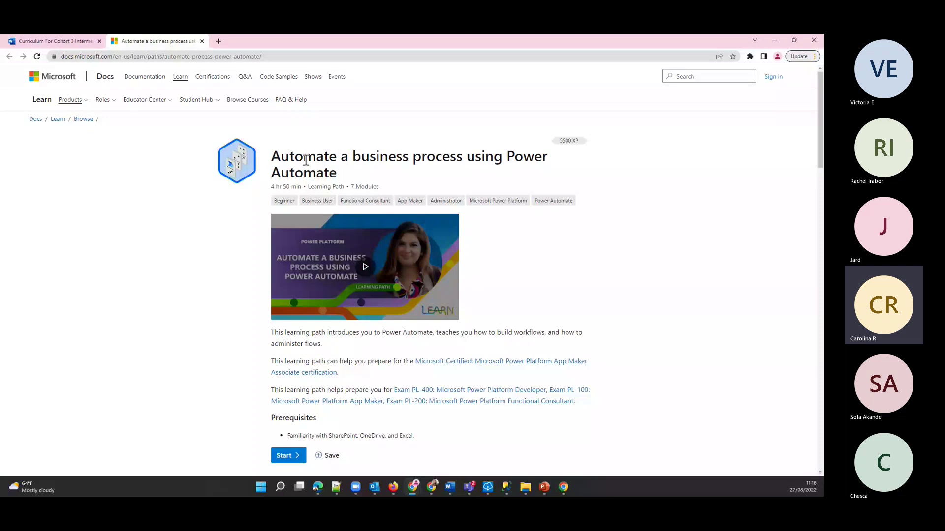
scroll(484, 362, "down", 7)
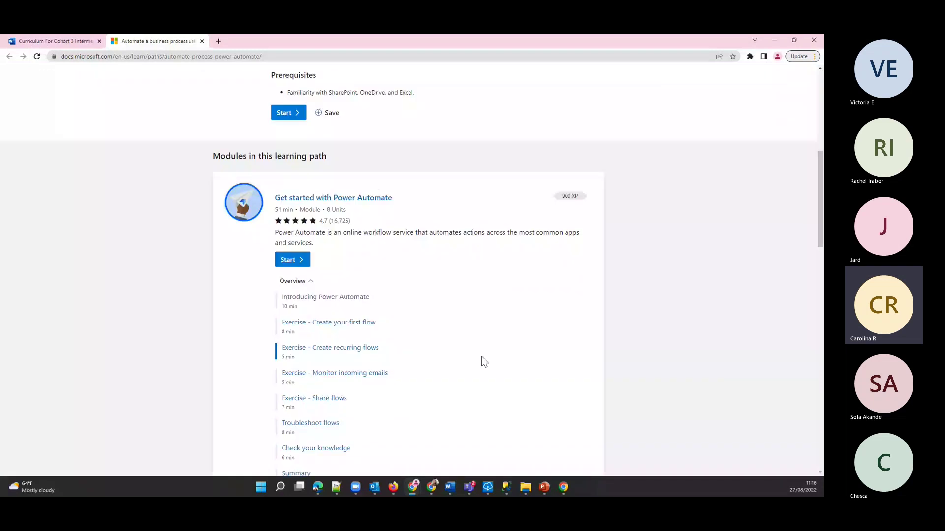
scroll(482, 359, "down", 3)
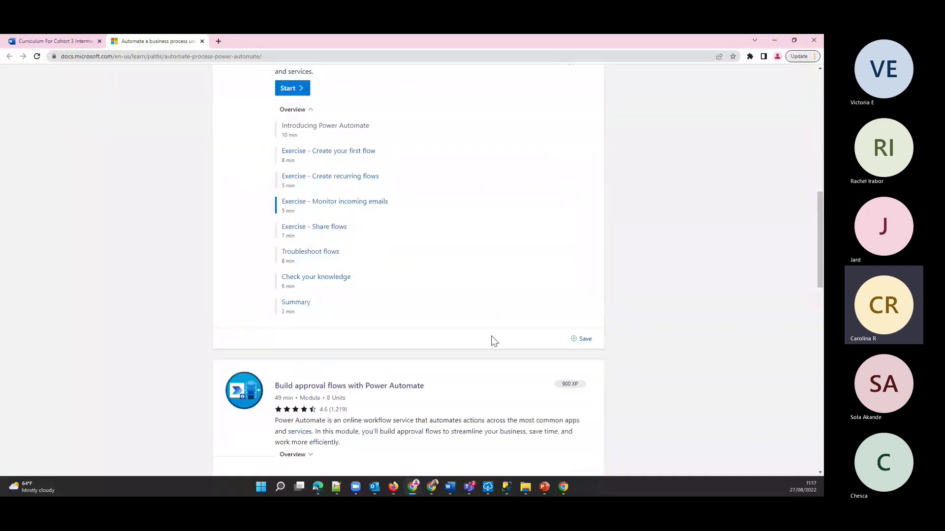
scroll(494, 340, "down", 5)
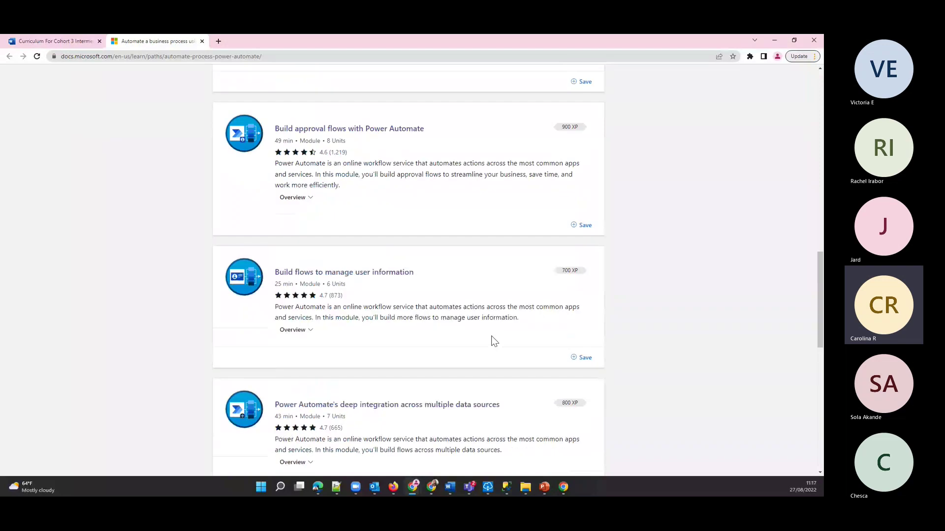
scroll(495, 341, "down", 4)
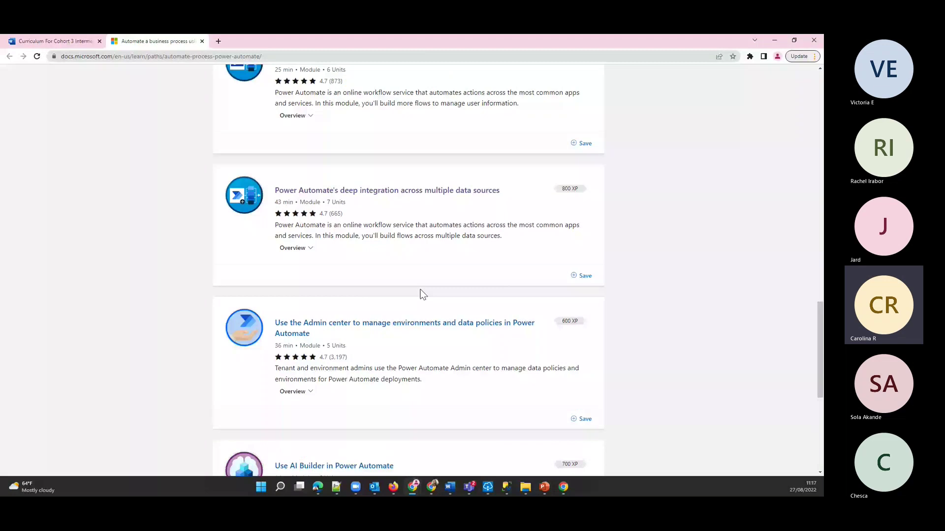
scroll(423, 294, "up", 5)
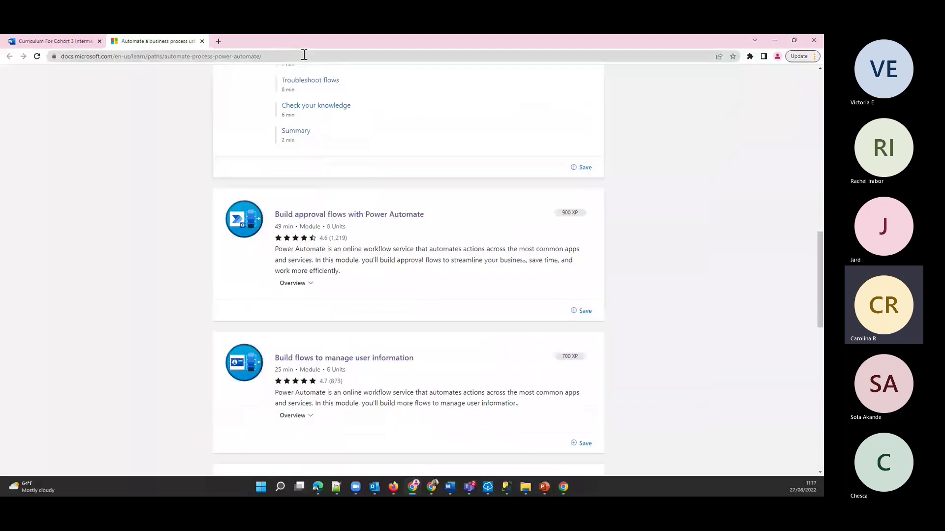
left_click(304, 55)
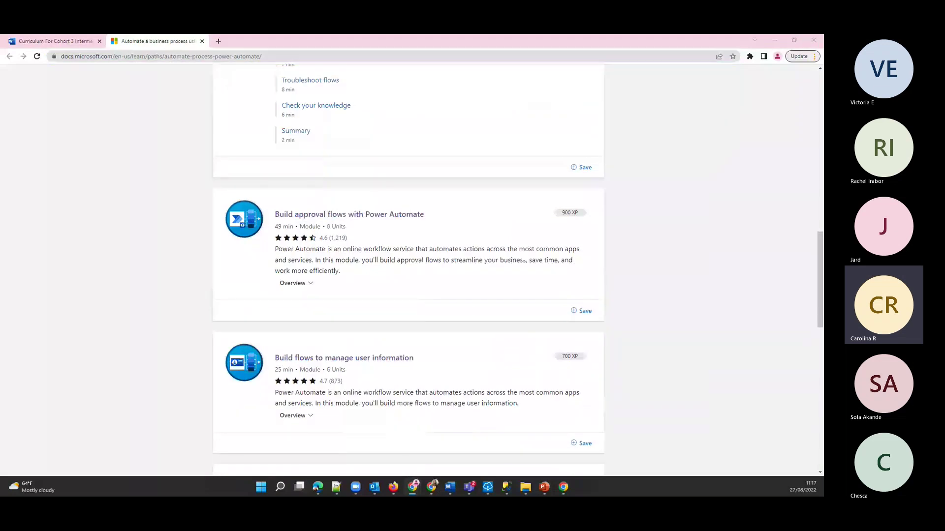